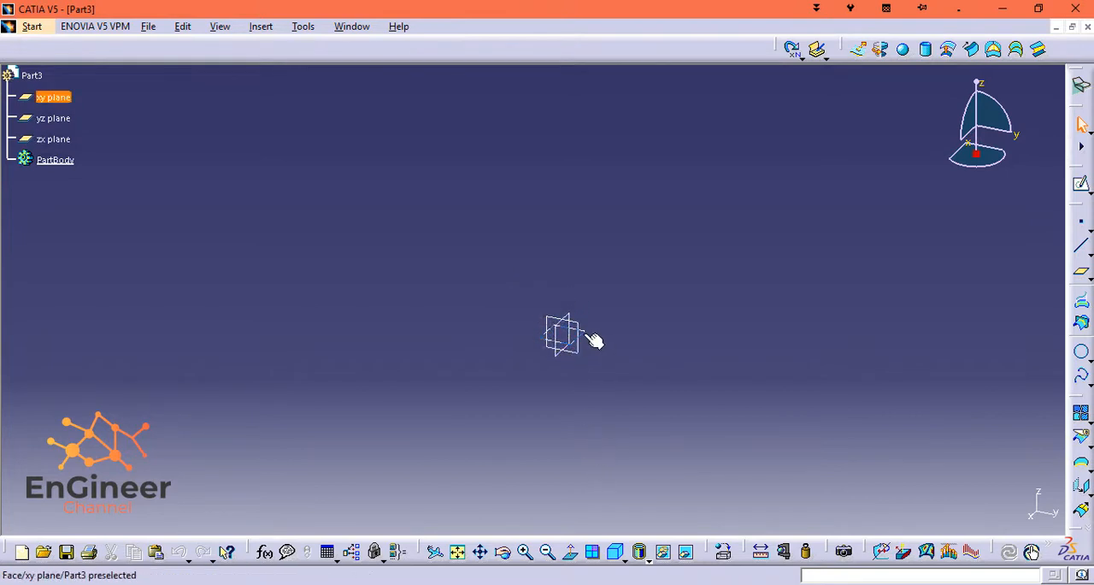
Start a sketch on the xy plane and draw a circle centred on the origin, about 154 mm in diameter.
click(1080, 188)
click(564, 335)
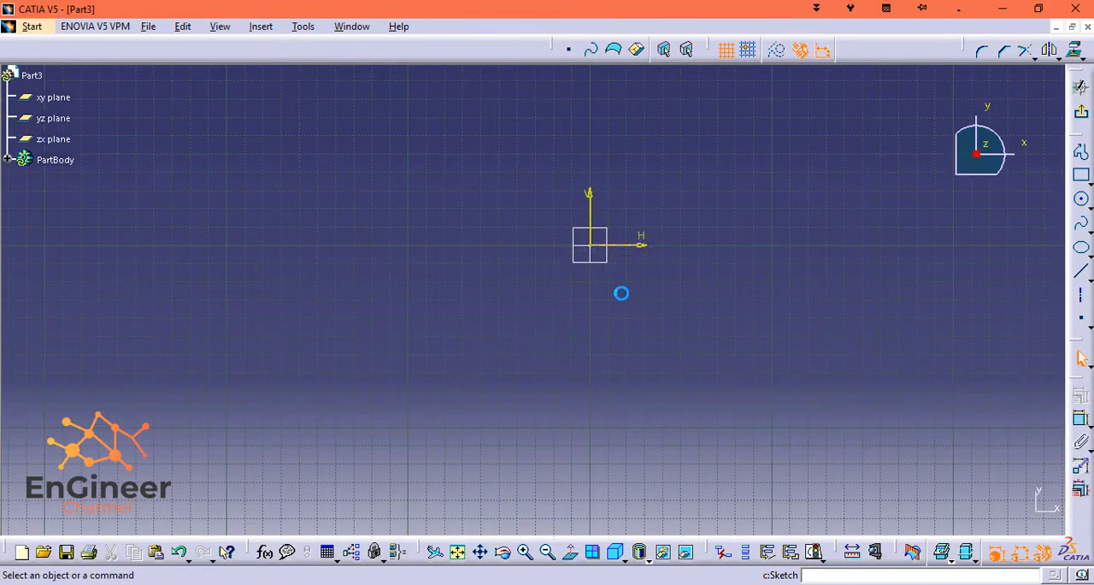
middle_drag(689, 142, 651, 239)
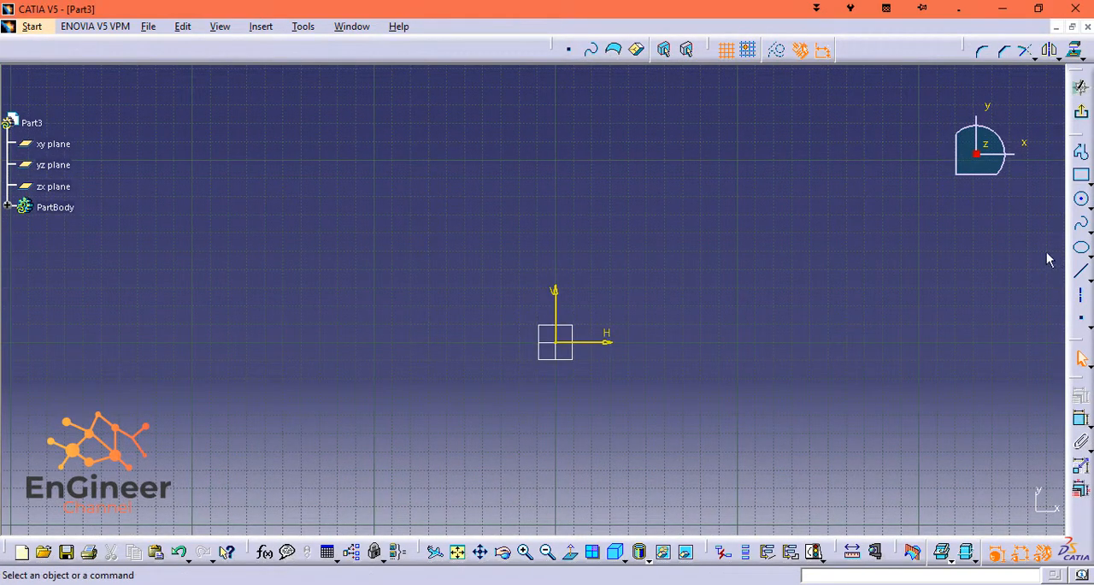
click(1082, 199)
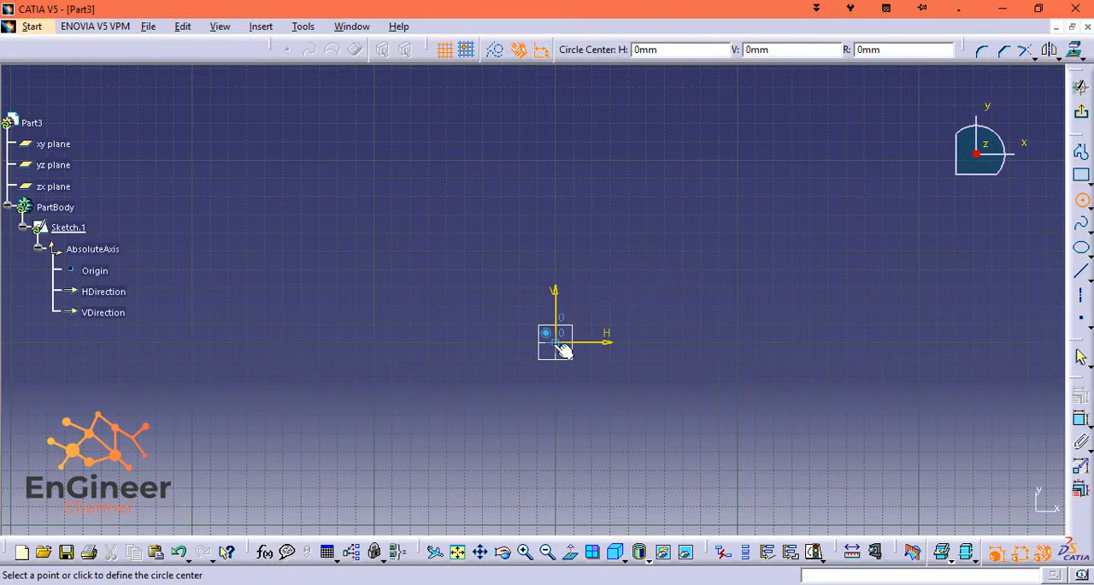
click(464, 448)
Dimension the circle's diameter and set it to 90 mm.
click(1081, 419)
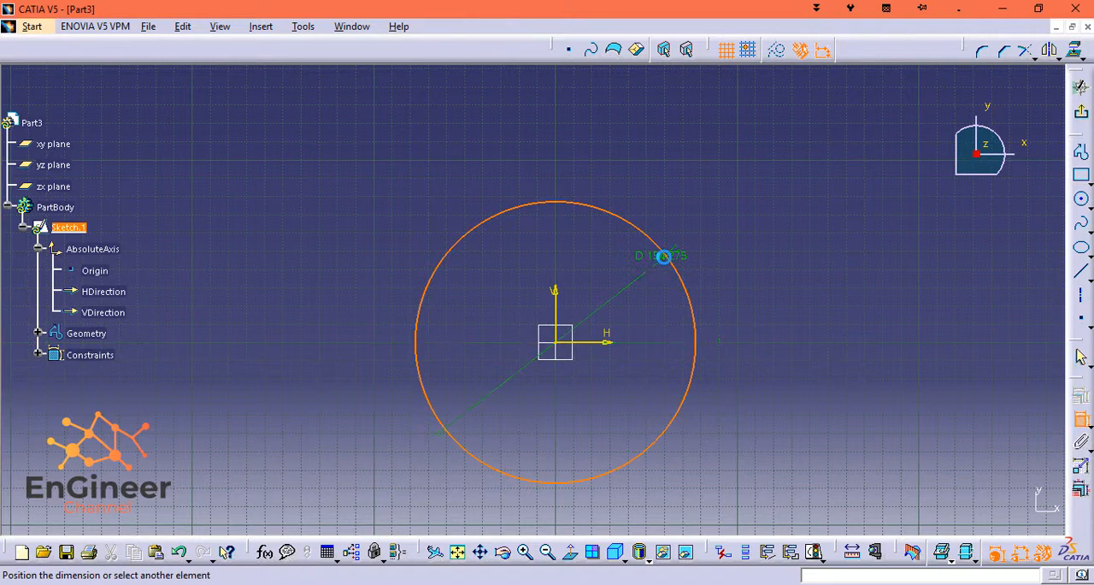
click(673, 254)
double_click(681, 252)
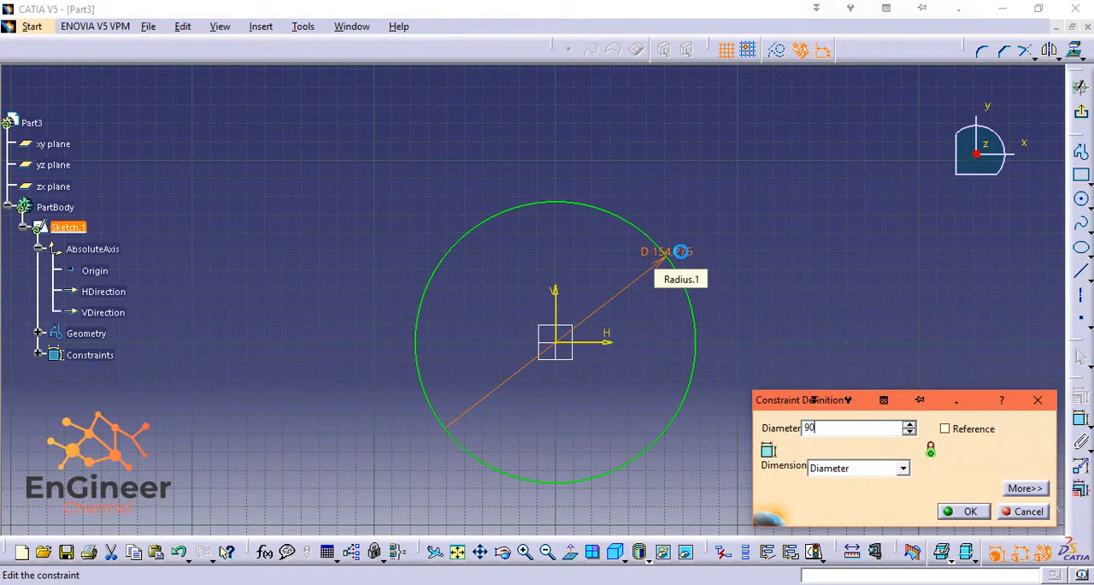
click(979, 515)
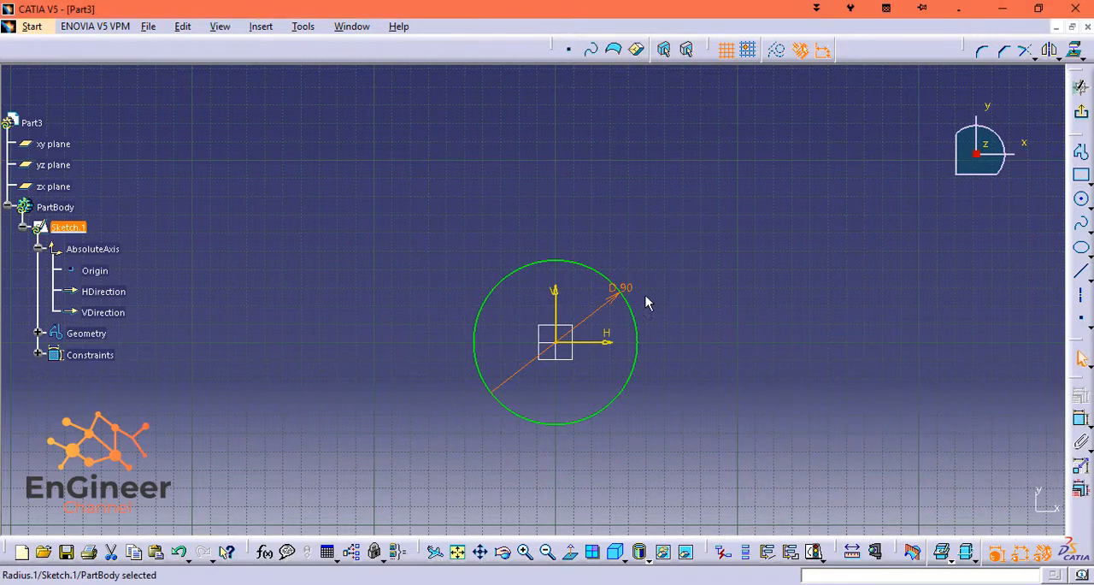
Place two points on the circle's lower arc, about 3 mm to either side of the vertical axis.
scroll(504, 332, up, 2)
scroll(525, 380, down, 3)
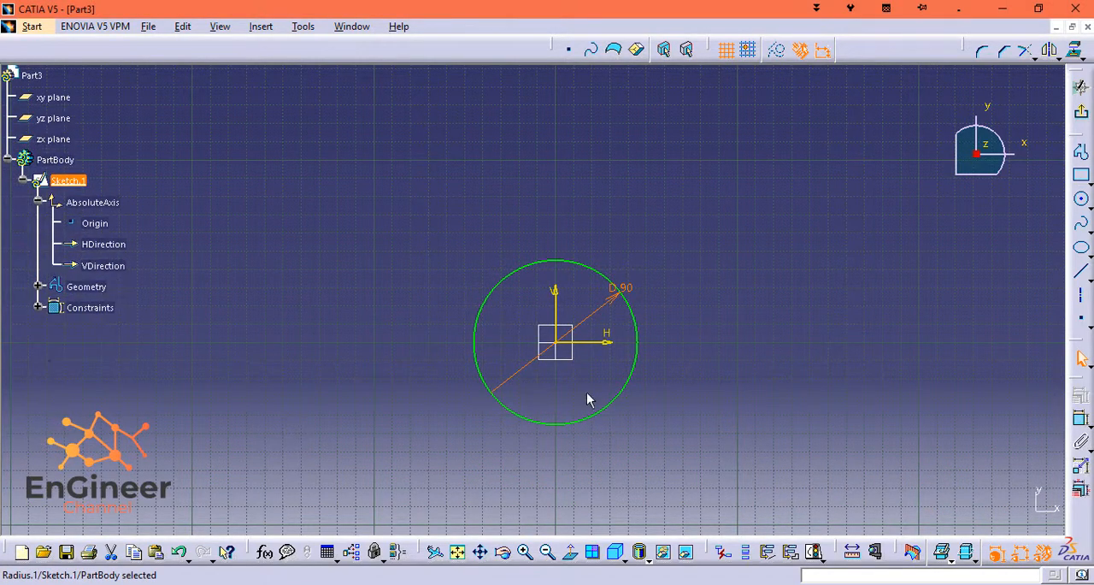
click(721, 335)
mouse_move(722, 336)
middle_down()
mouse_move(703, 283)
mouse_move(708, 310)
mouse_move(696, 182)
mouse_move(701, 193)
middle_up()
scroll(598, 462, down, 1)
mouse_move(603, 471)
middle_down()
mouse_move(559, 381)
mouse_move(562, 328)
middle_up()
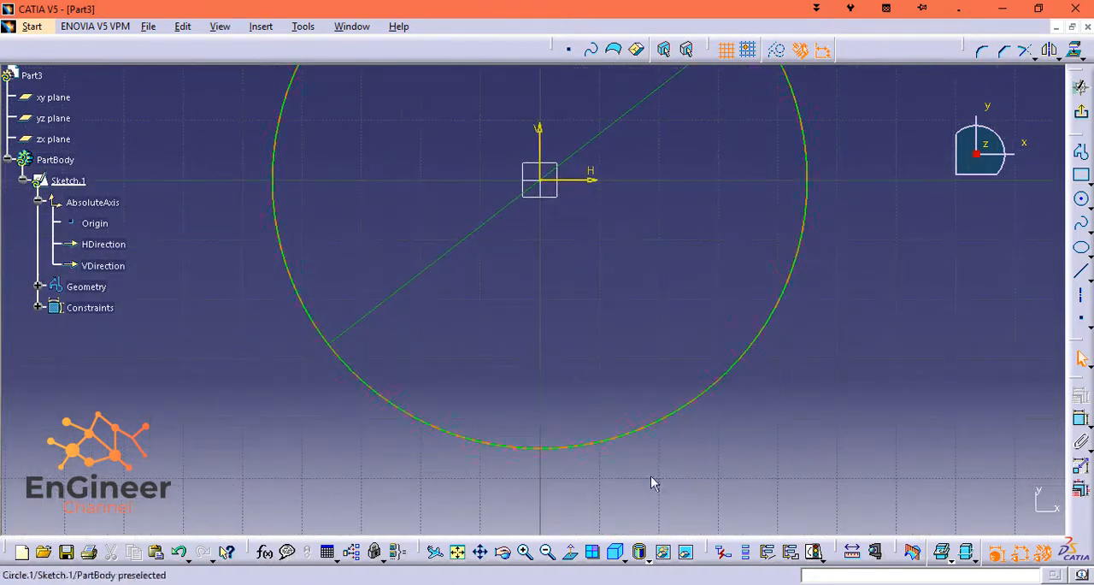
click(1081, 317)
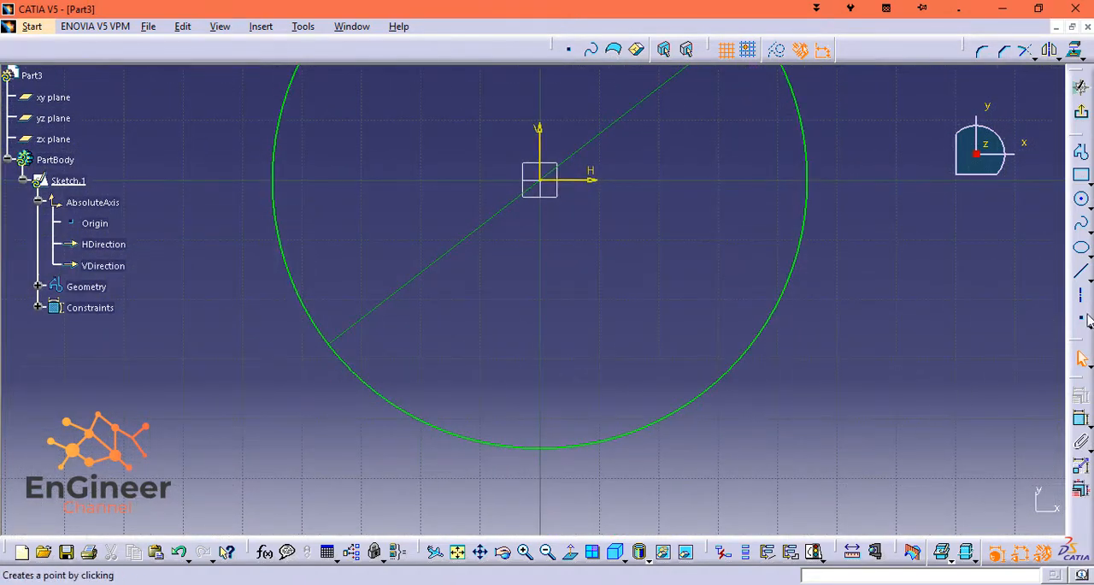
click(562, 443)
click(1079, 318)
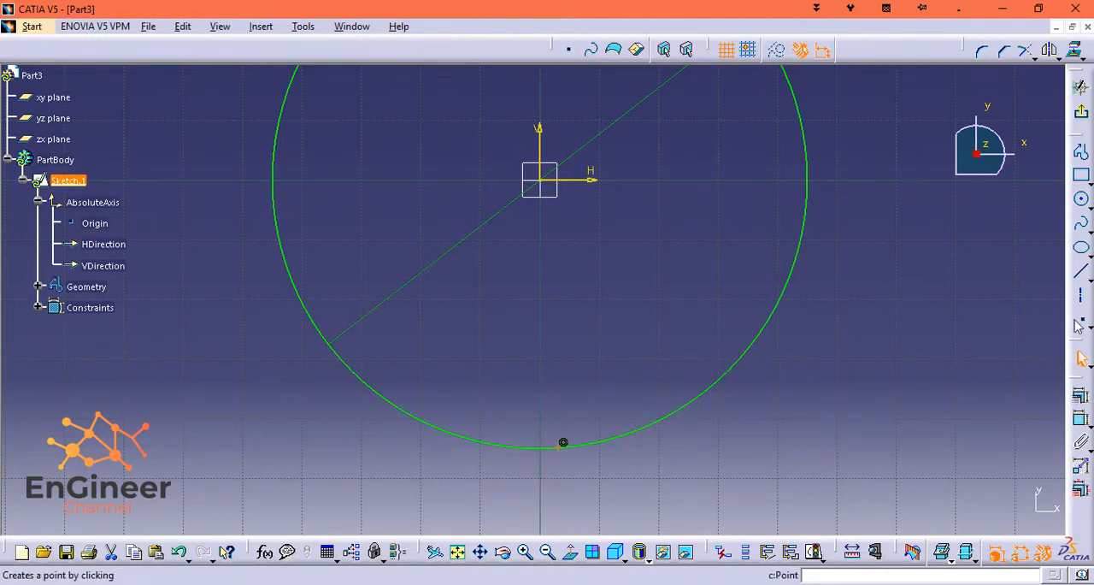
click(527, 444)
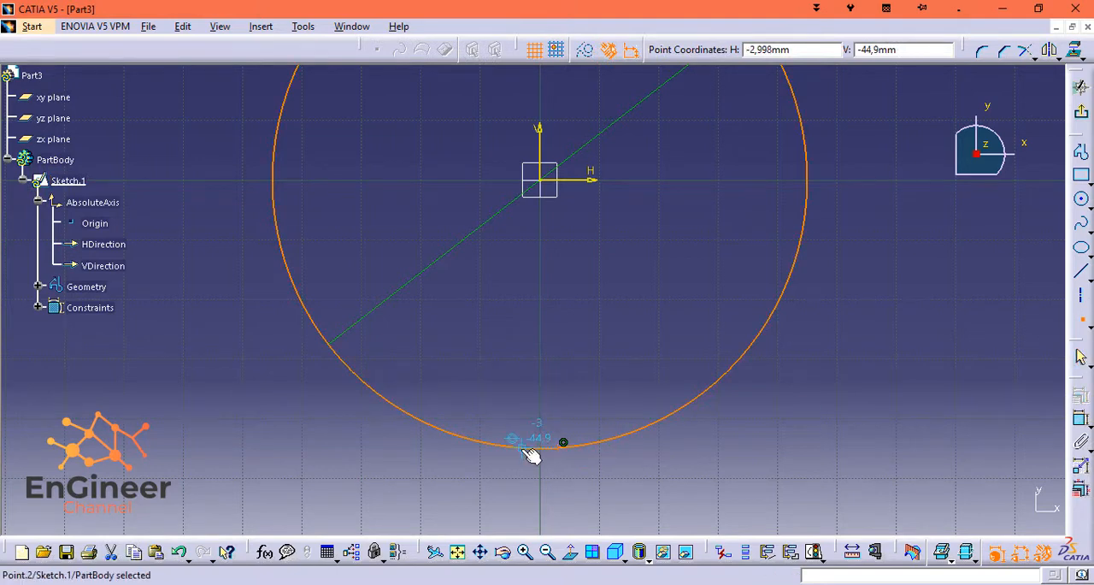
Constrain the right-hand point's horizontal distance from the origin to 5 mm.
ctrl+click(540, 180)
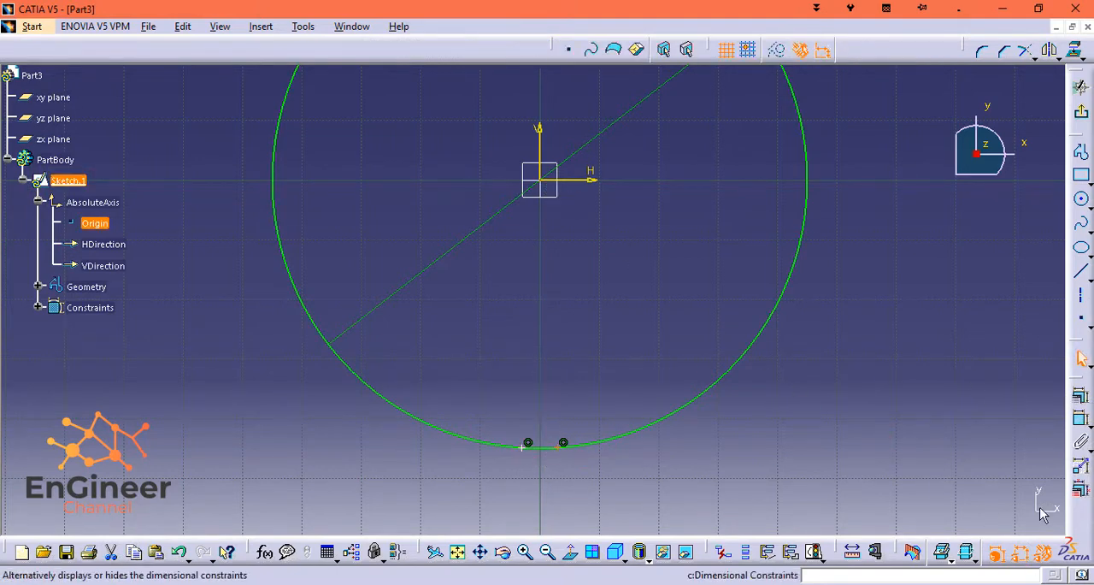
click(1081, 417)
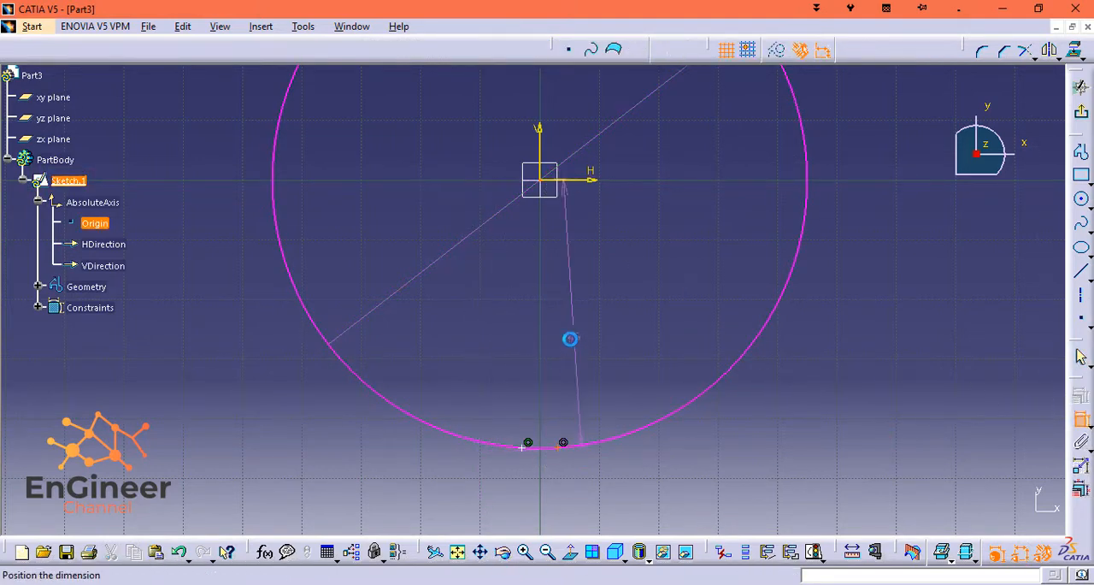
right_click(571, 342)
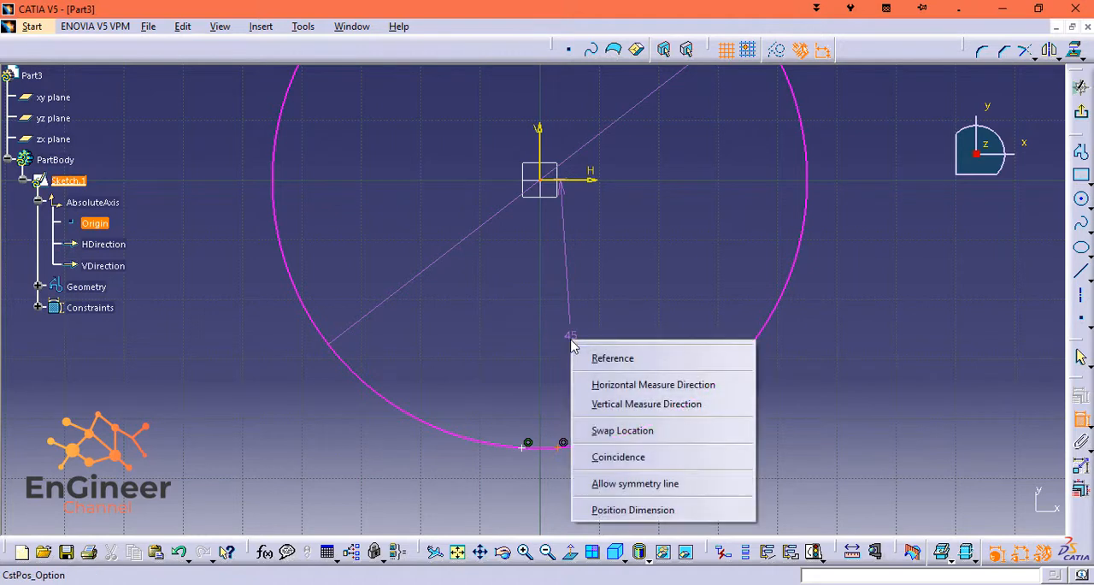
click(589, 385)
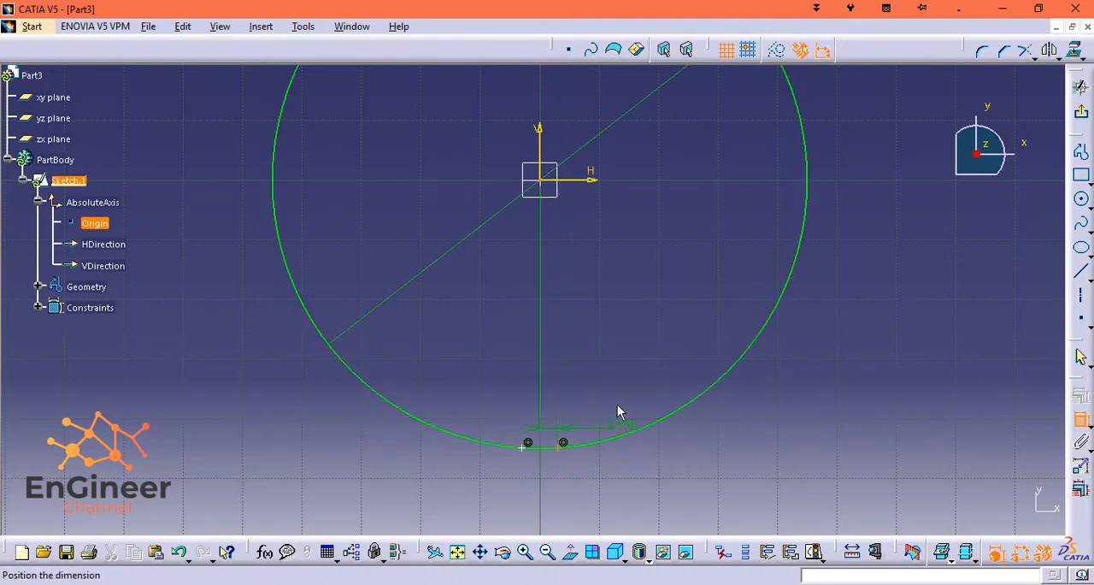
click(621, 369)
double_click(621, 366)
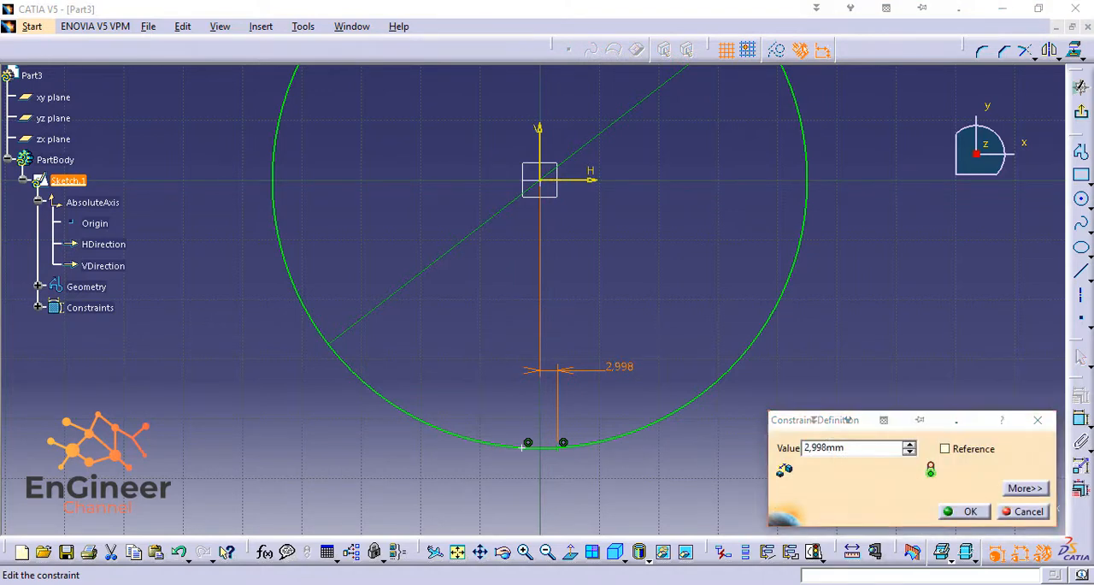
key(Return)
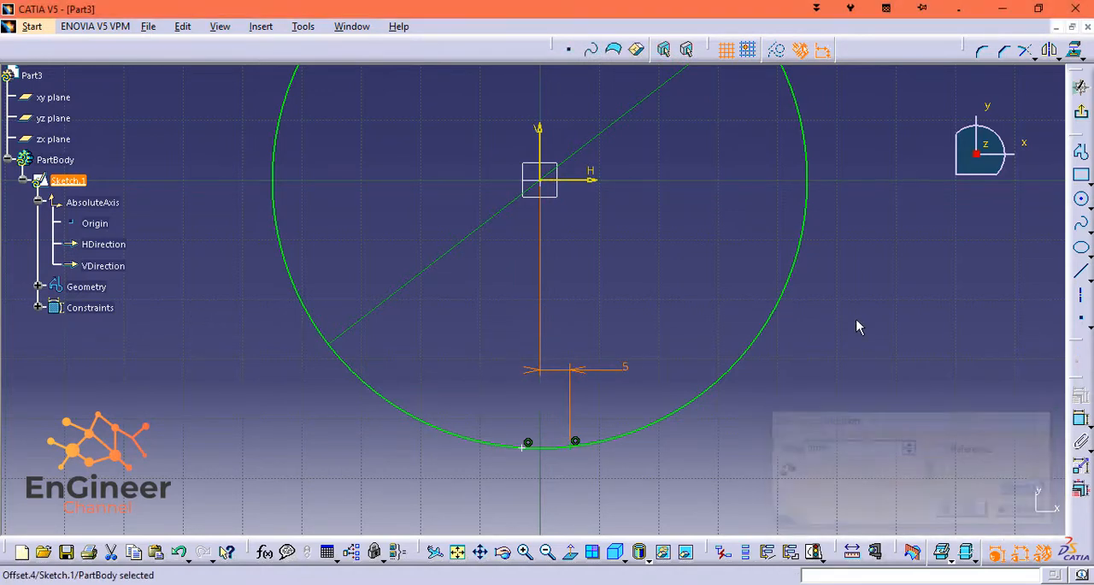
Constrain the left-hand point's horizontal distance from the origin to 5 mm.
click(550, 182)
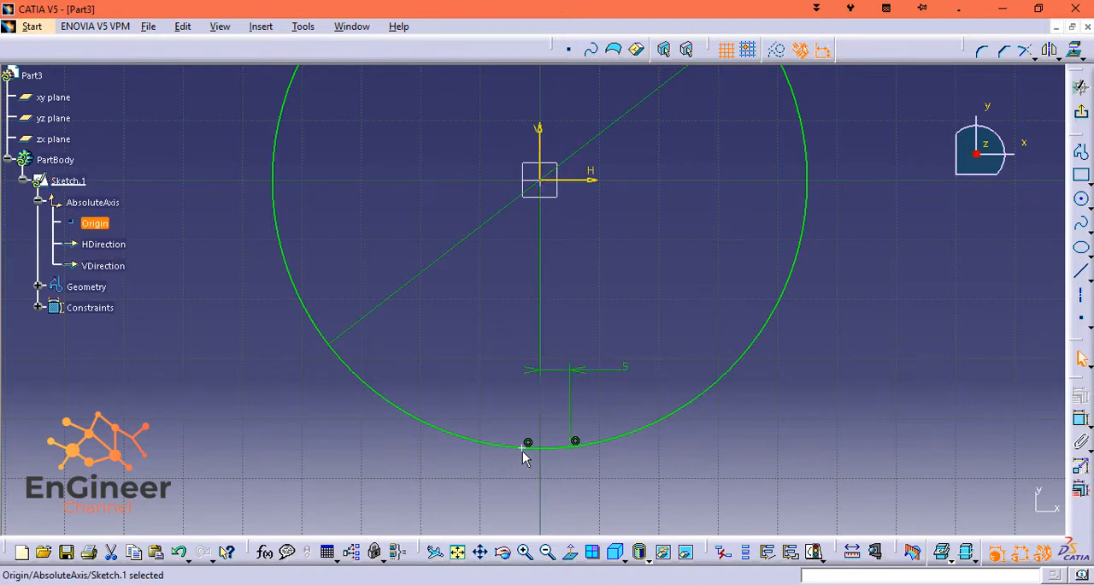
click(1079, 419)
click(718, 382)
right_click(507, 328)
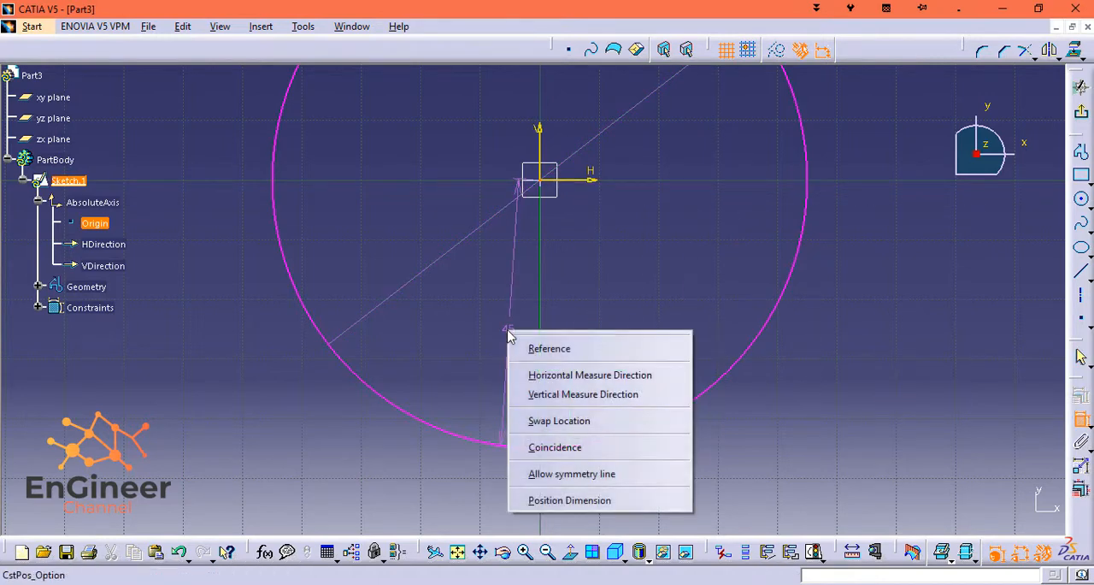
click(551, 374)
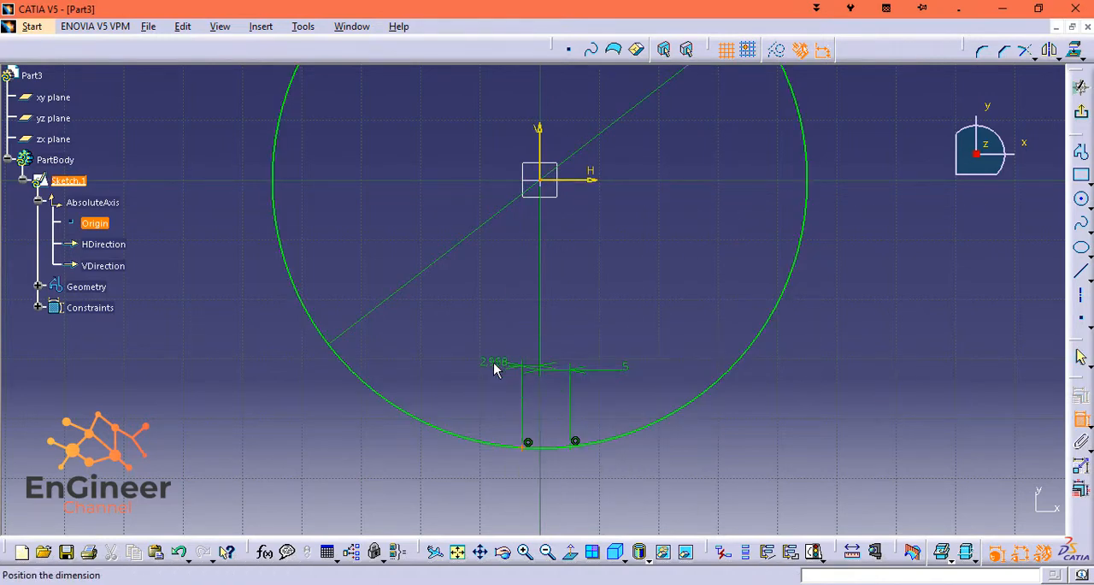
click(495, 373)
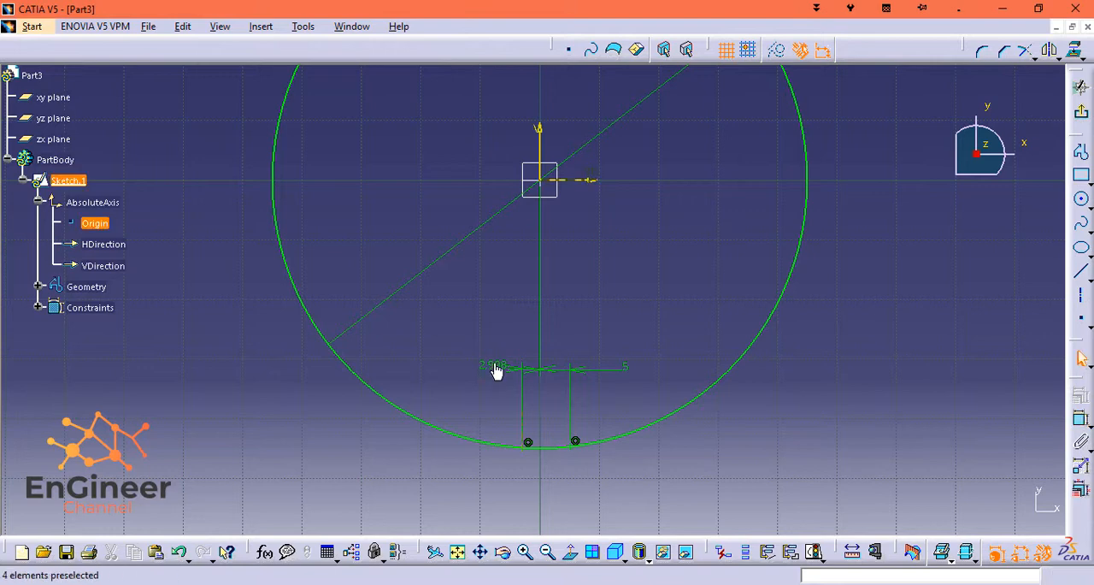
double_click(496, 364)
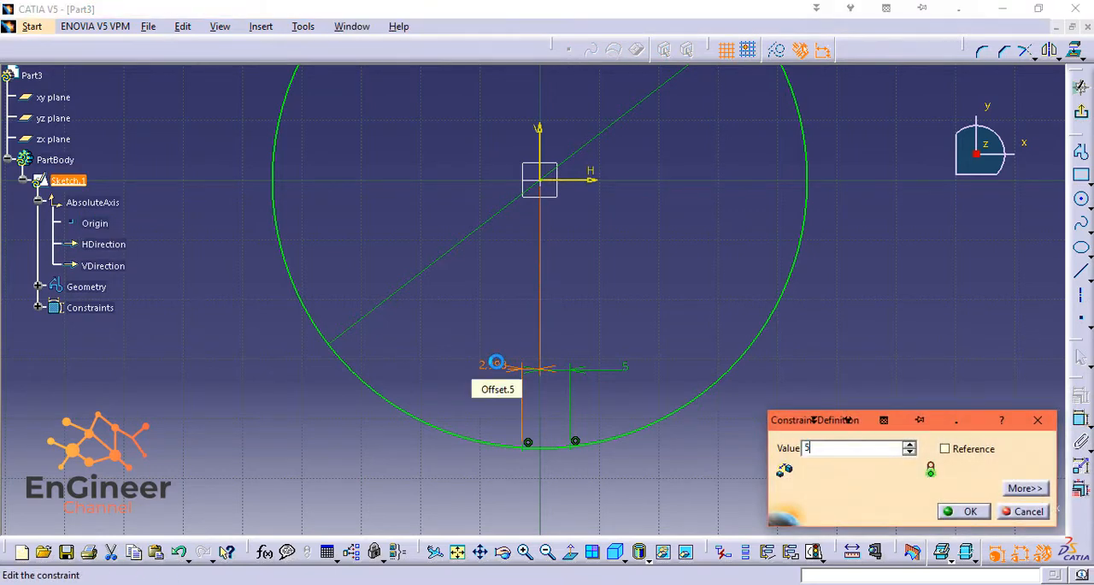
text(5)
key(Return)
click(582, 492)
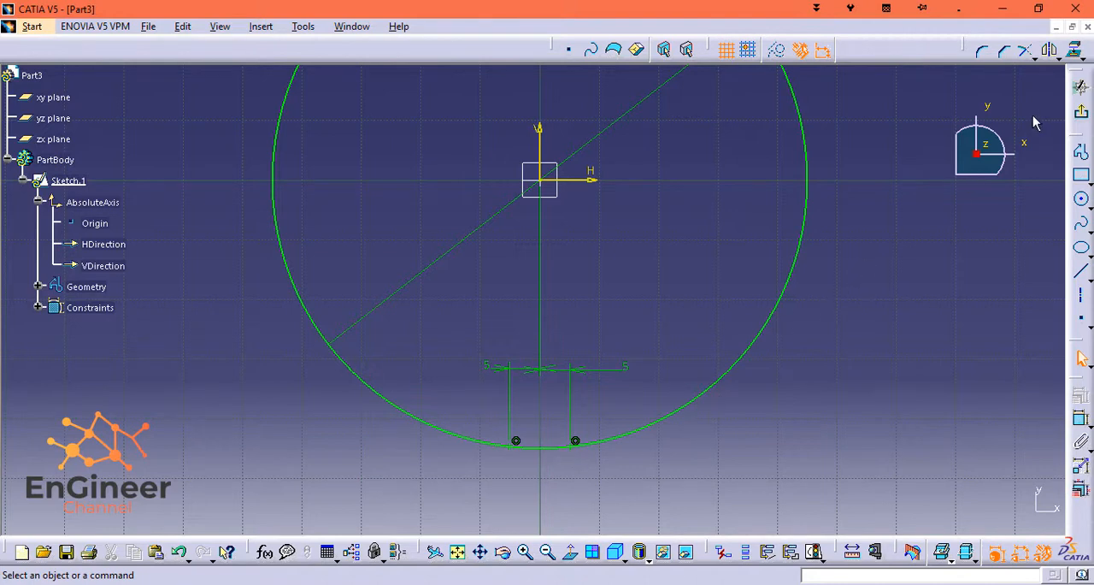
Exit the sketch and create a reference plane offset 20 mm from the xy plane.
click(1082, 112)
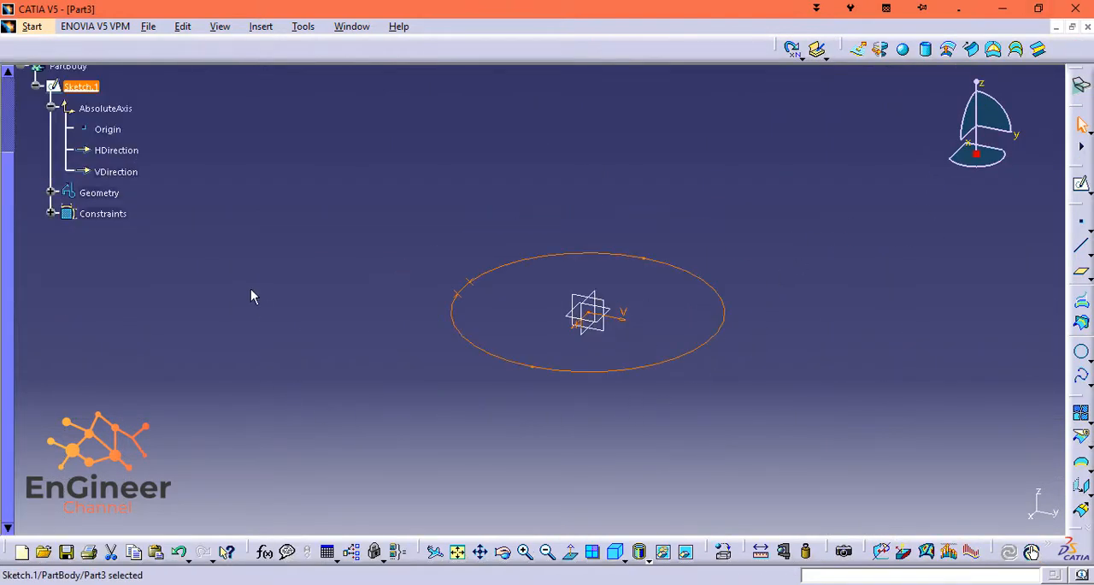
scroll(102, 275, up, 1)
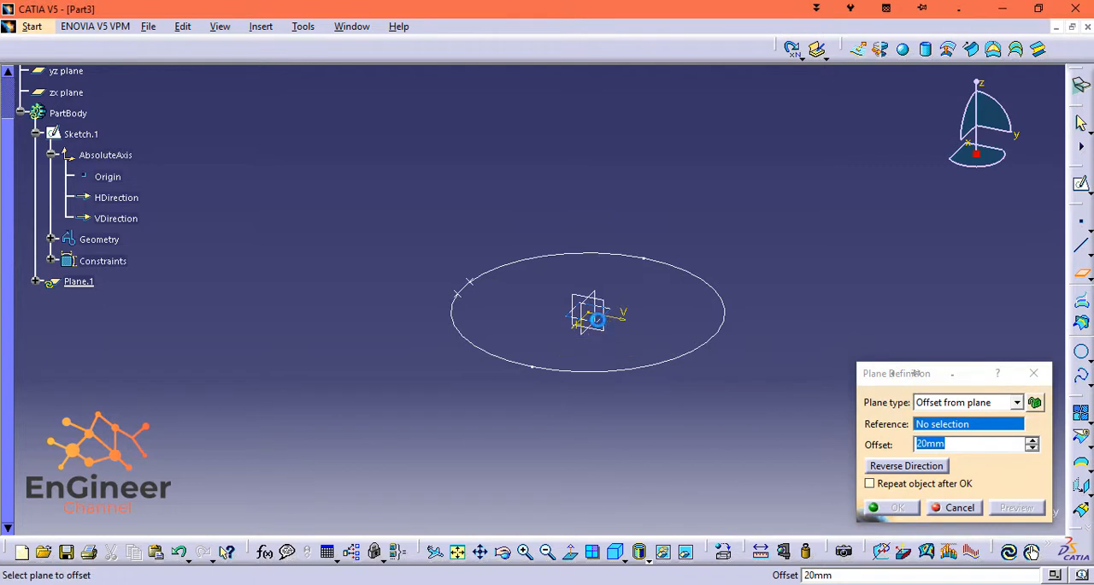
click(604, 322)
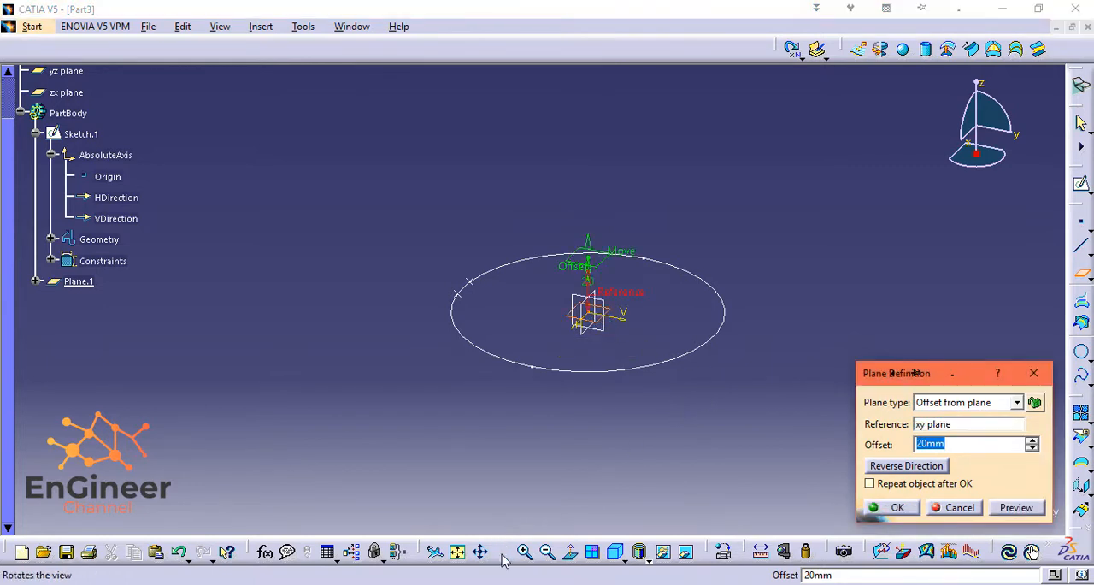
click(900, 511)
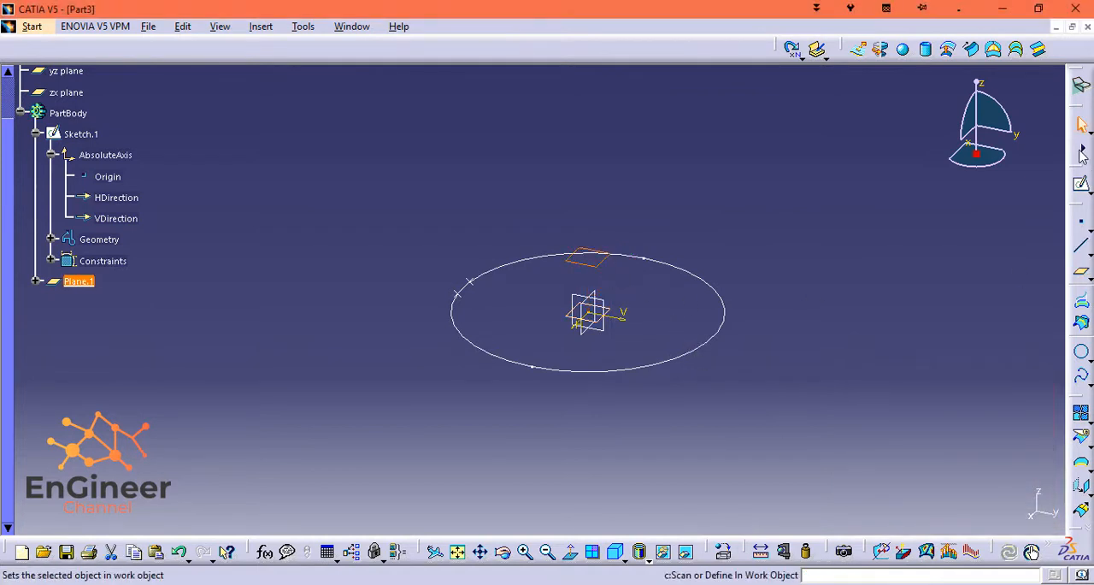
Start a sketch on the new offset plane and hide Sketch.1 to clear the view.
click(1081, 184)
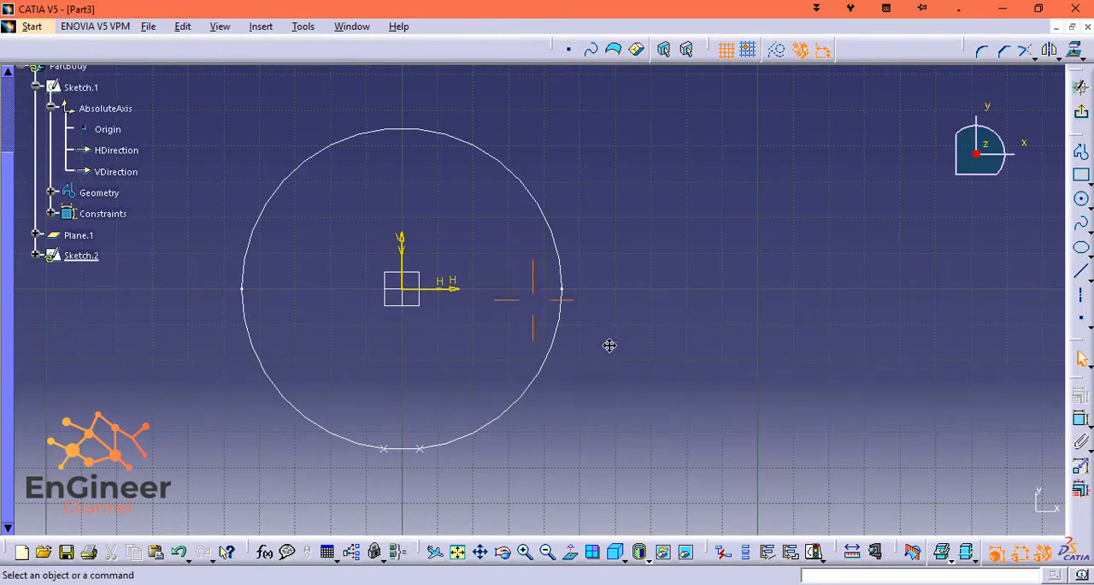
middle_drag(609, 345, 818, 378)
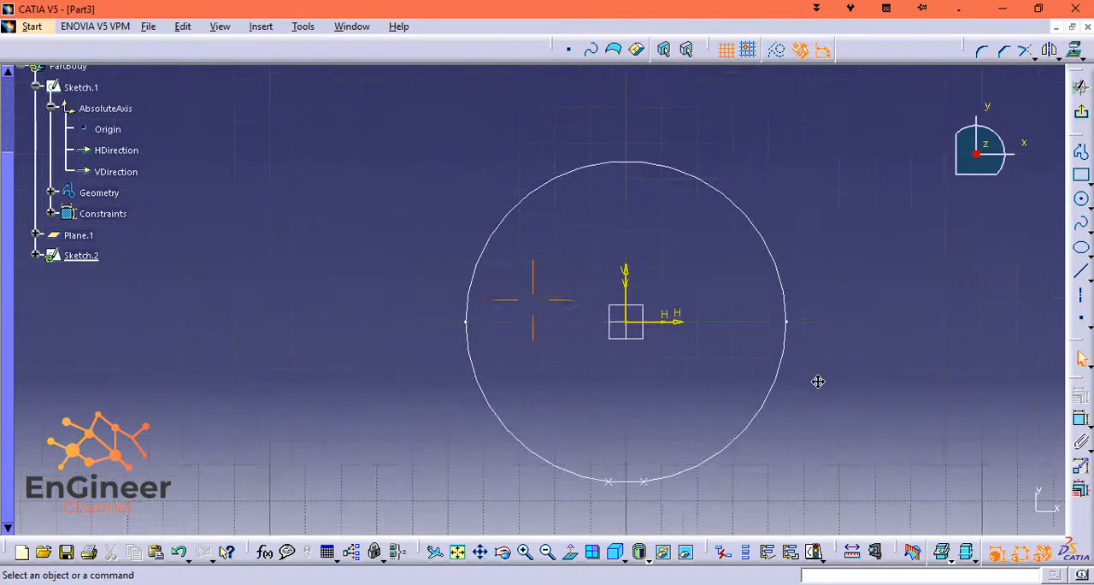
click(34, 255)
click(51, 277)
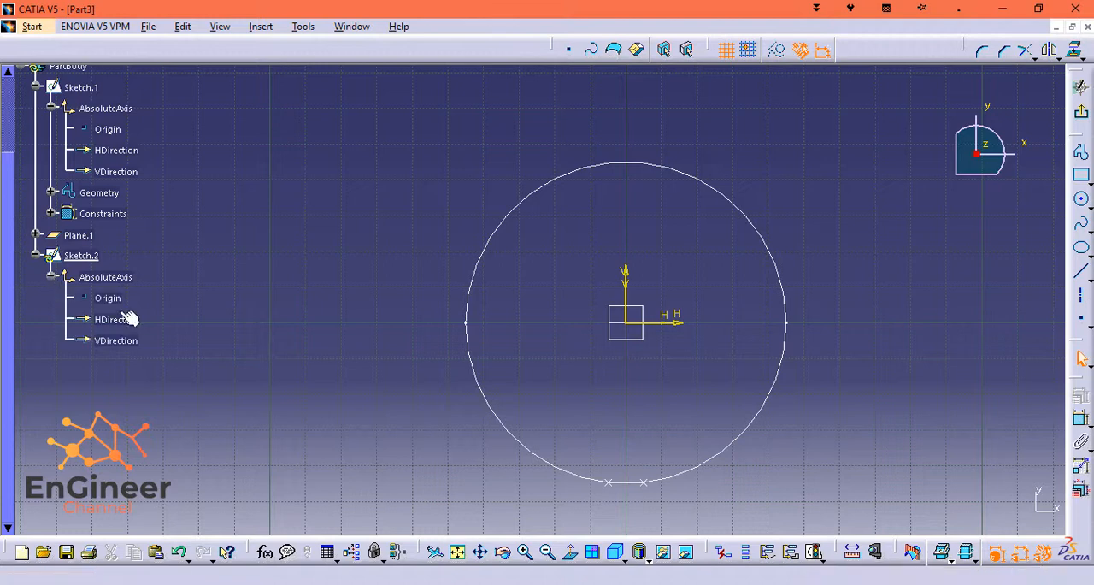
drag(6, 206, 7, 118)
click(41, 204)
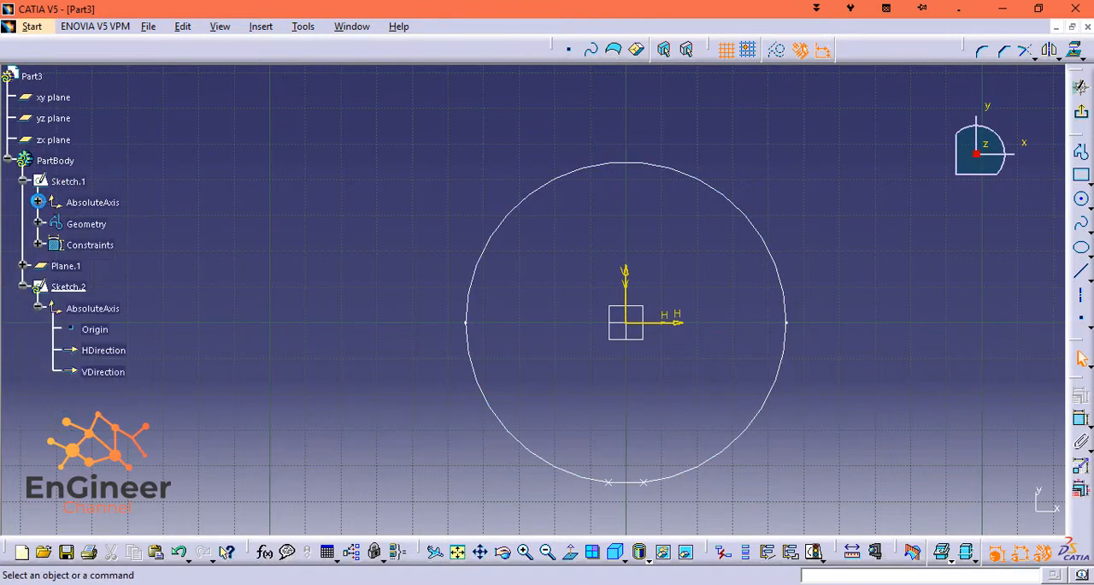
right_click(56, 184)
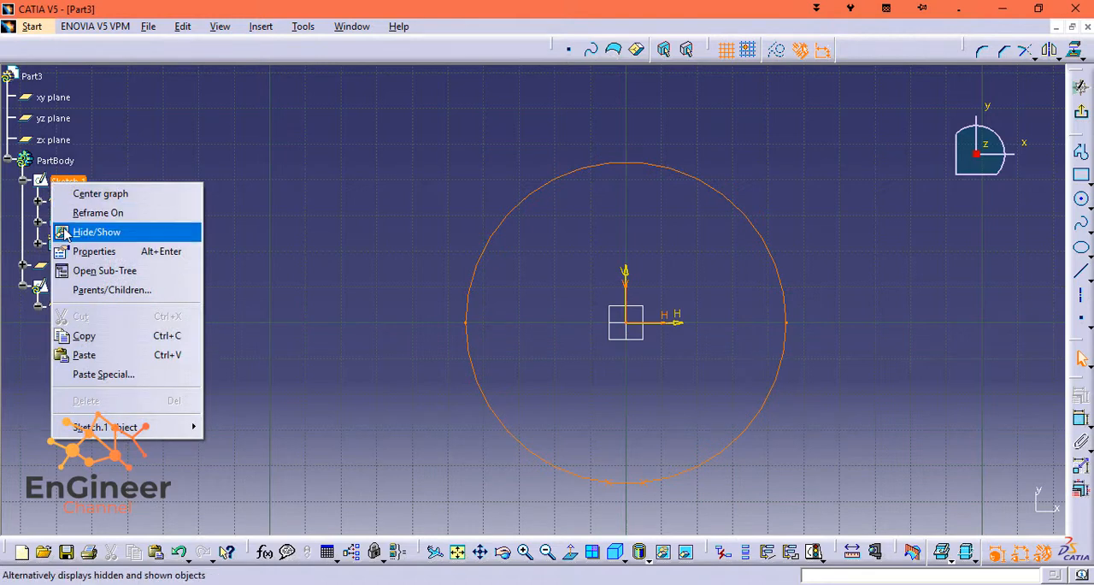
click(97, 232)
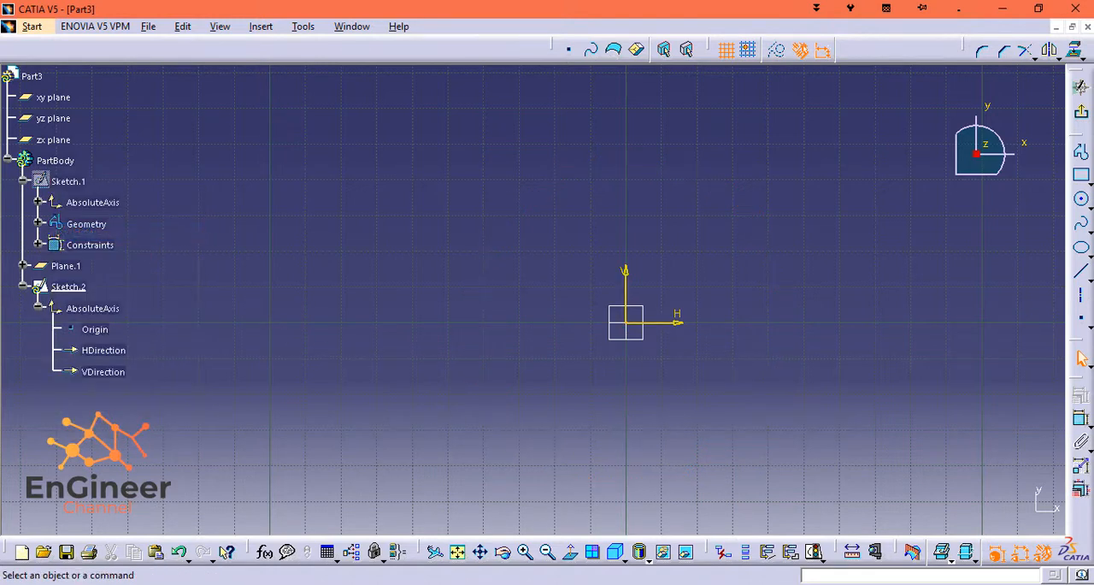
Draw a circle centred on the origin in the offset plane's sketch.
click(1082, 198)
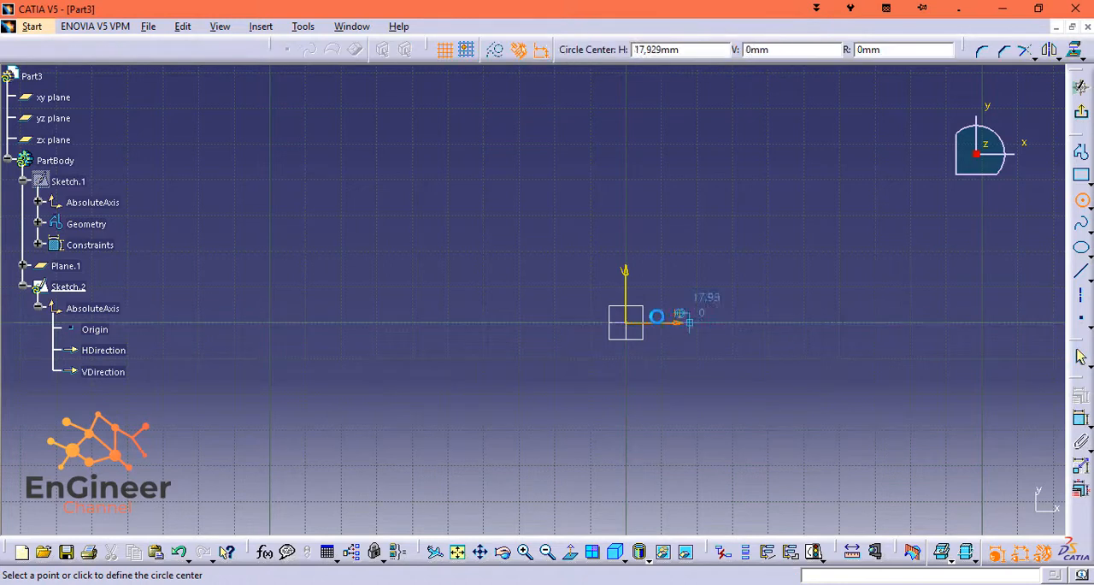
click(628, 323)
click(536, 412)
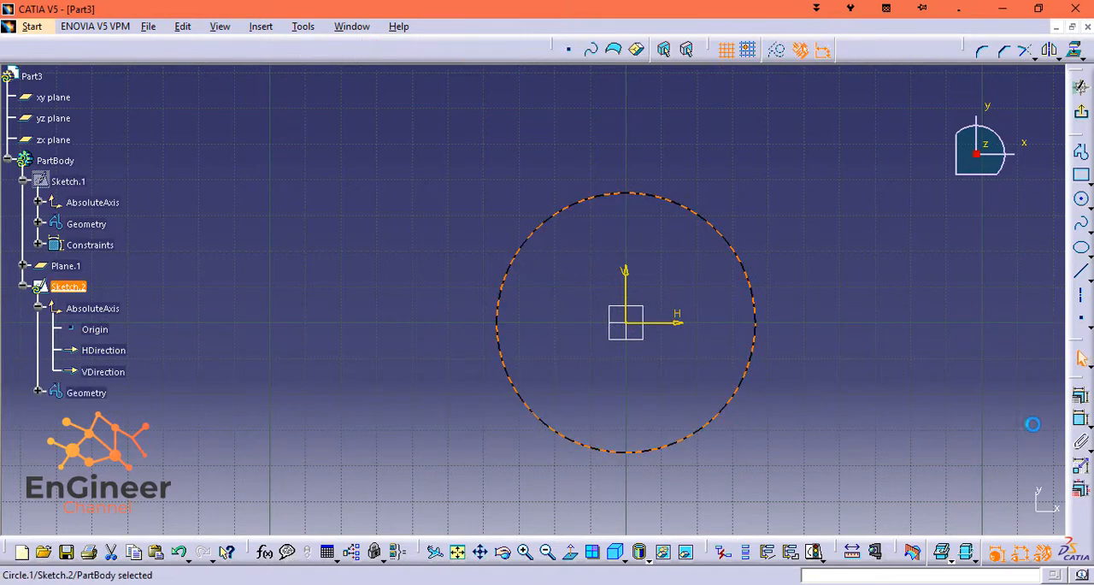
Dimension the circle centred on the origin and set its diameter to 120 mm.
click(1079, 422)
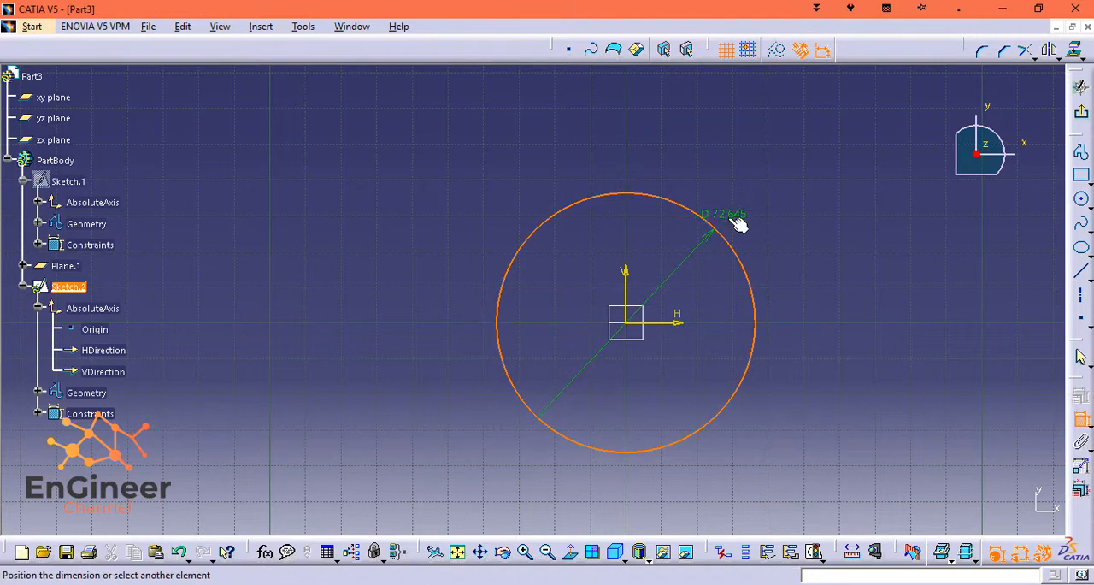
click(736, 214)
double_click(736, 213)
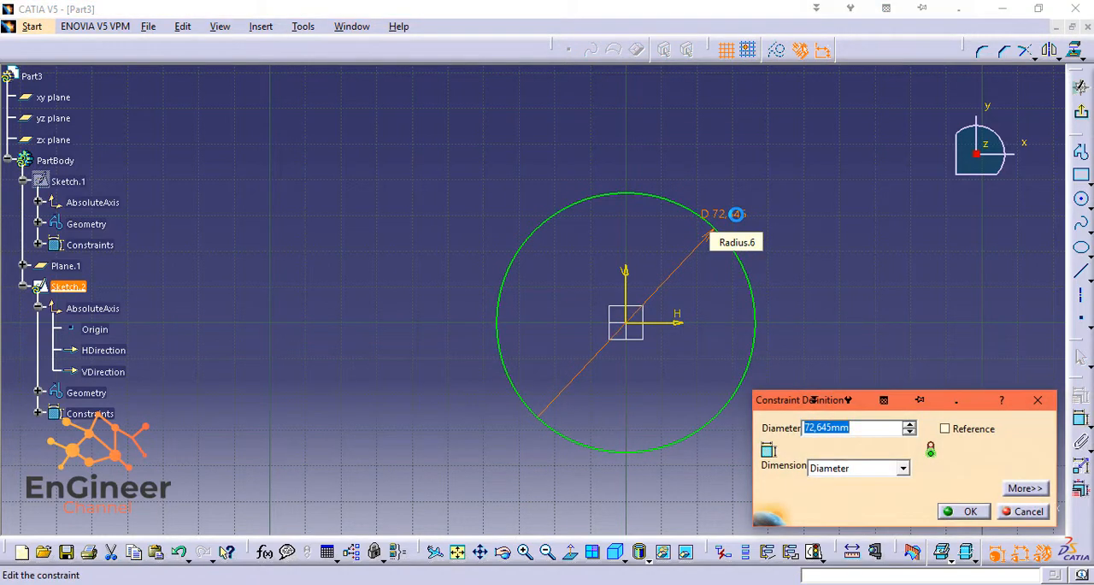
text(120)
key(Return)
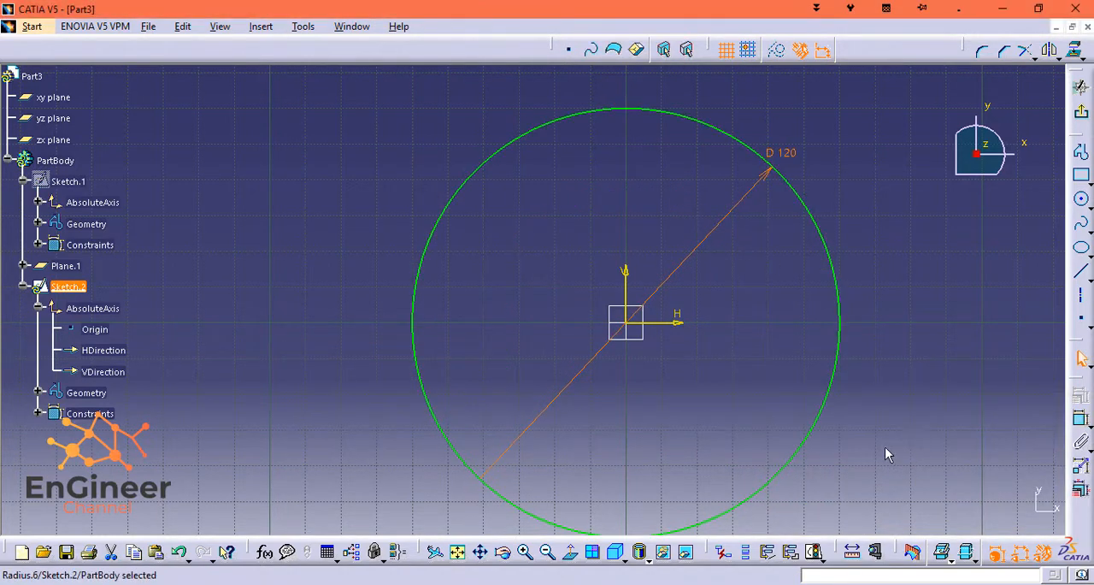
Draw a circle about 29 mm in diameter, centred on the vertical axis about 64 mm below the origin.
drag(839, 472, 778, 361)
middle_drag(903, 435, 845, 299)
click(1081, 198)
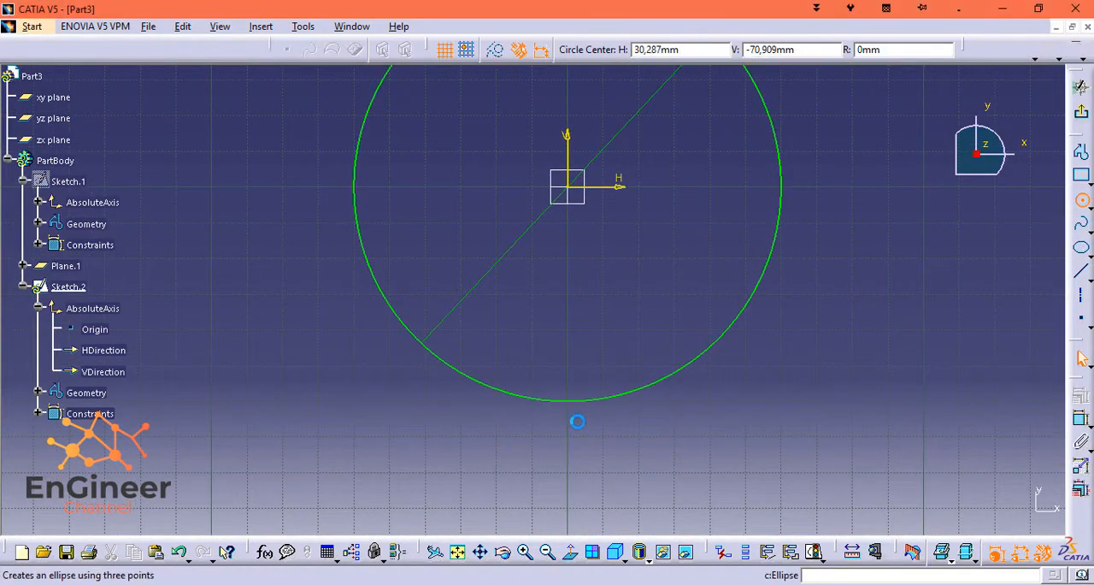
click(566, 418)
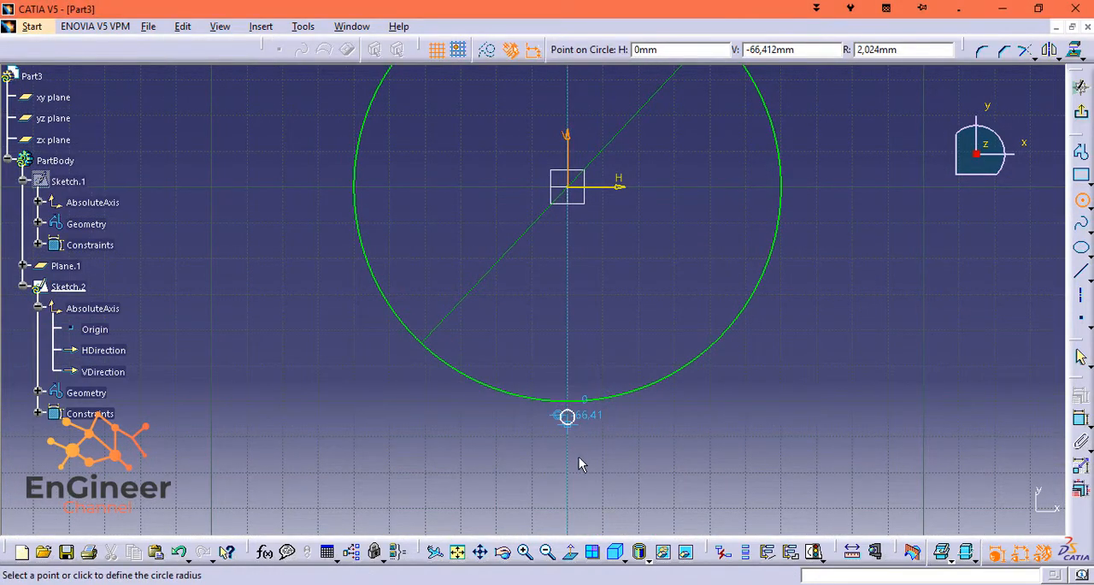
click(579, 464)
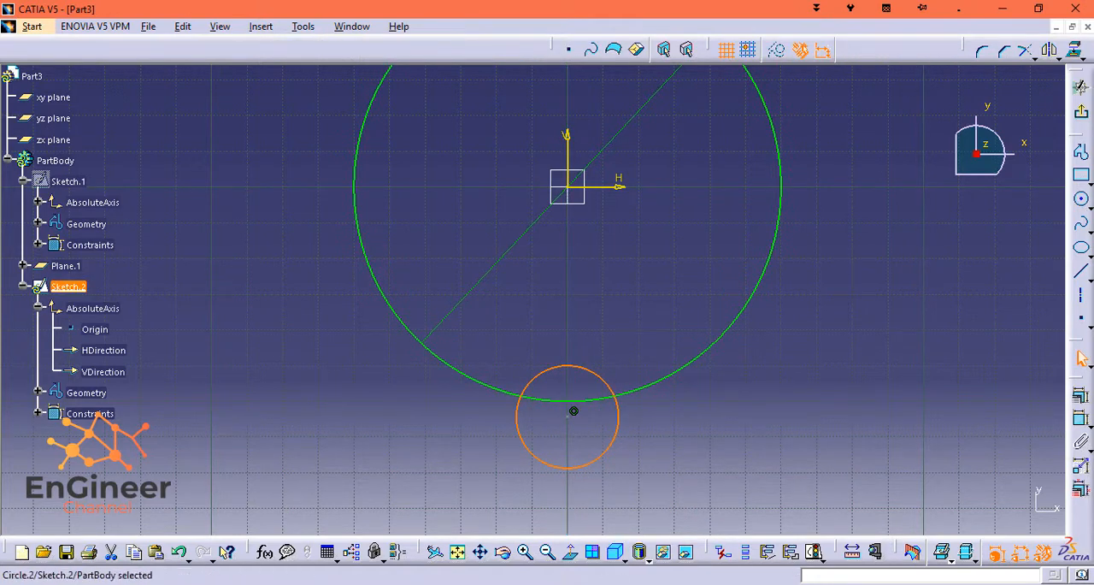
Dimension the small lower circle and set its diameter to 20 mm.
click(1080, 418)
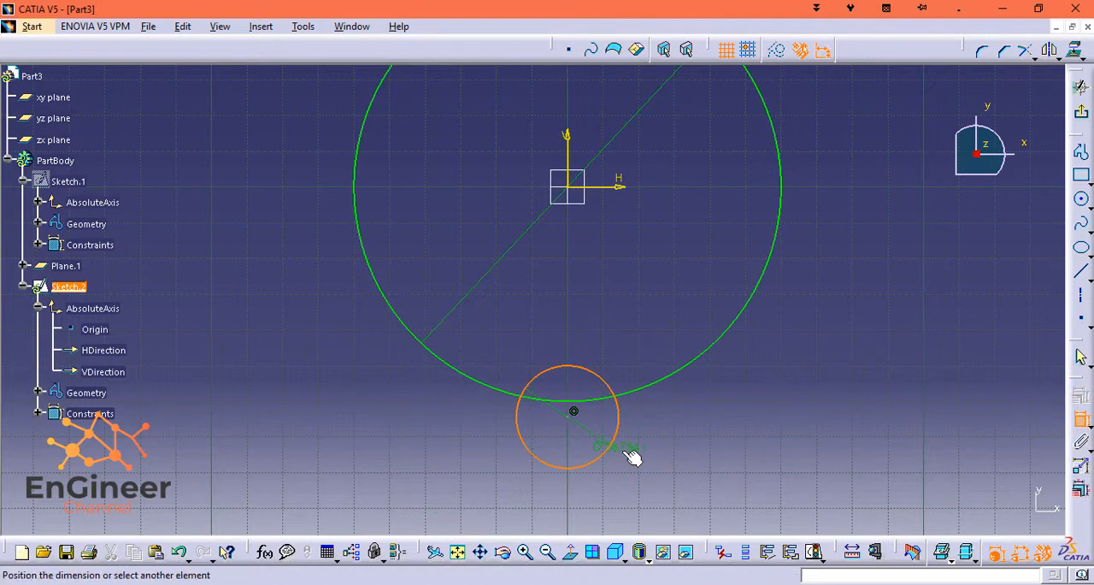
click(658, 459)
double_click(640, 448)
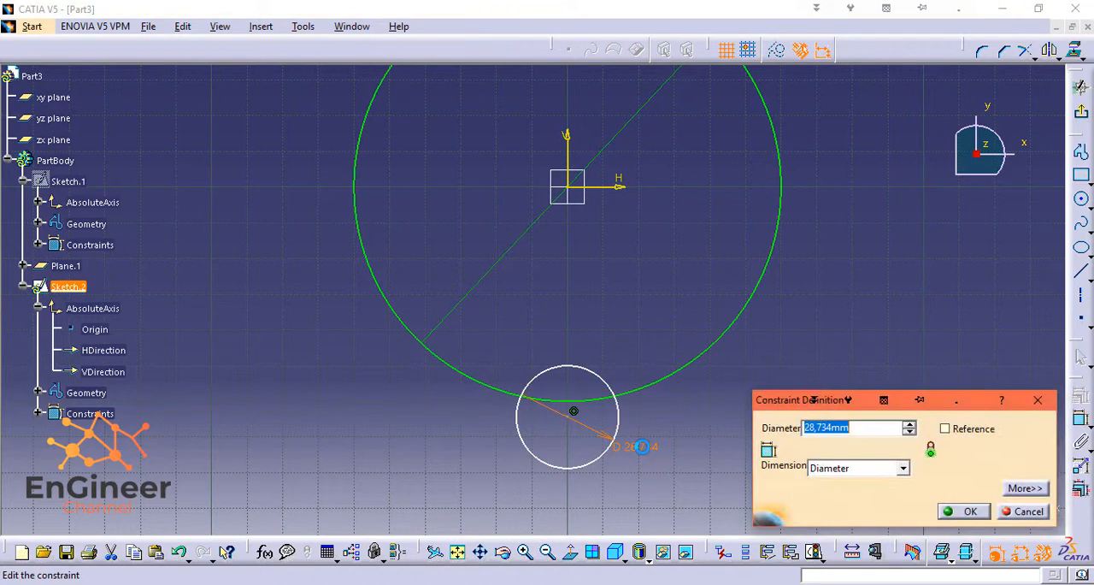
text(20)
key(Return)
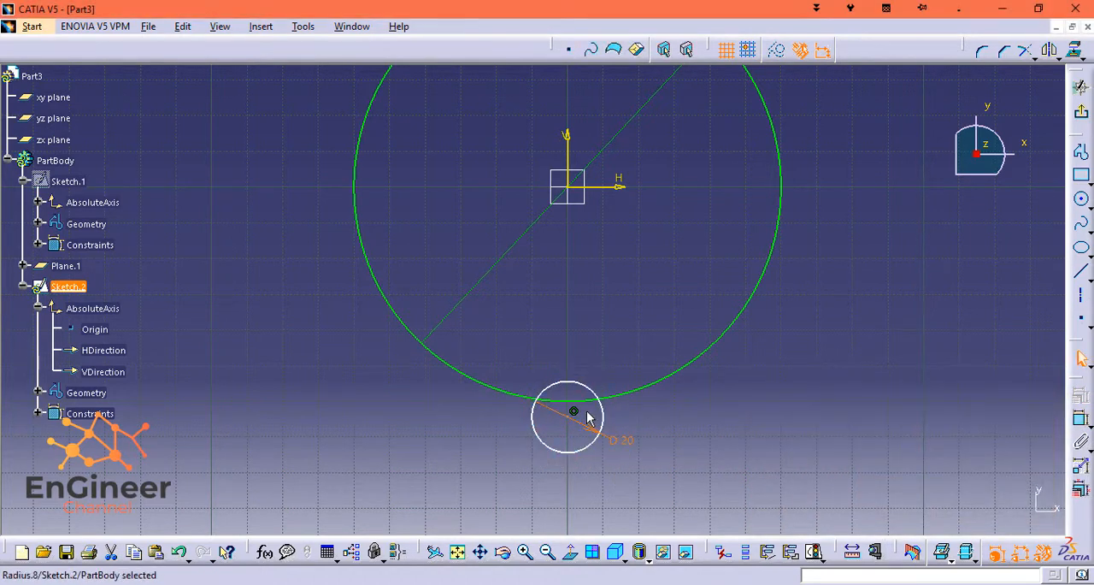
Constrain the distance between the origin and the small circle's centre to 75 mm.
click(573, 184)
click(1082, 416)
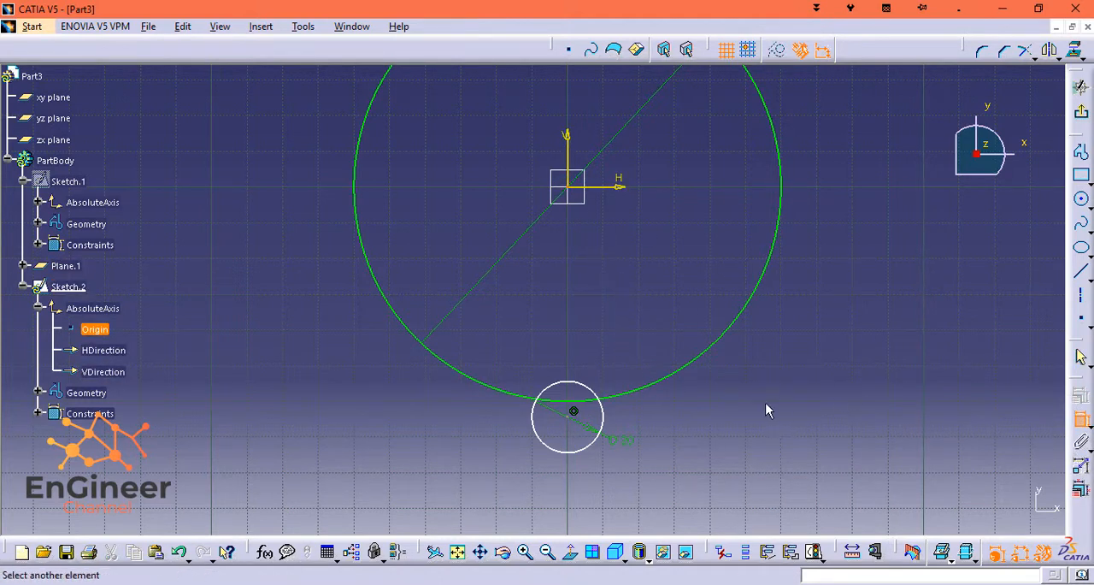
click(573, 411)
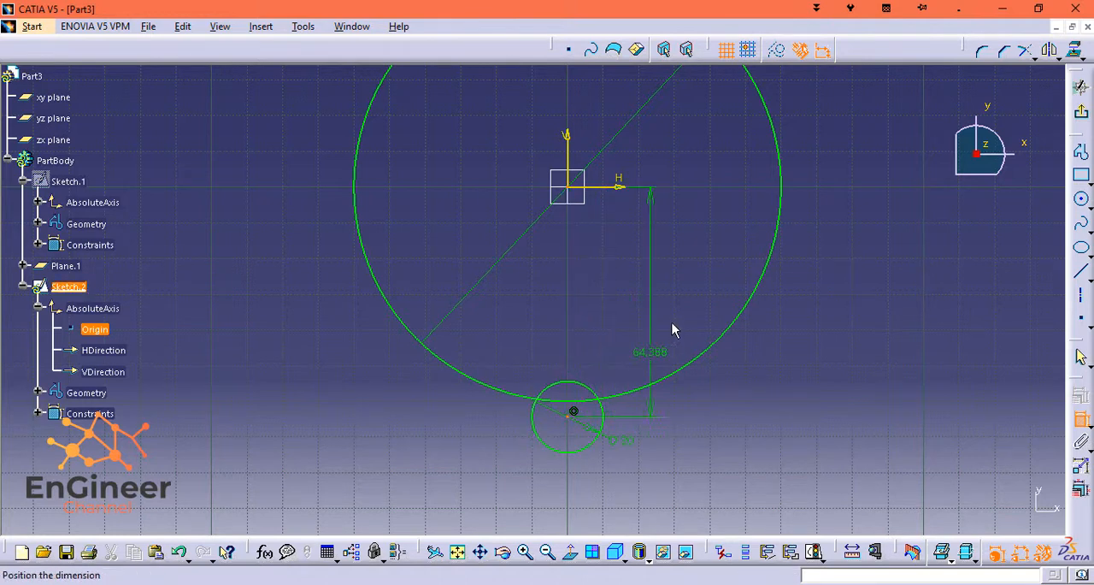
click(658, 317)
double_click(666, 305)
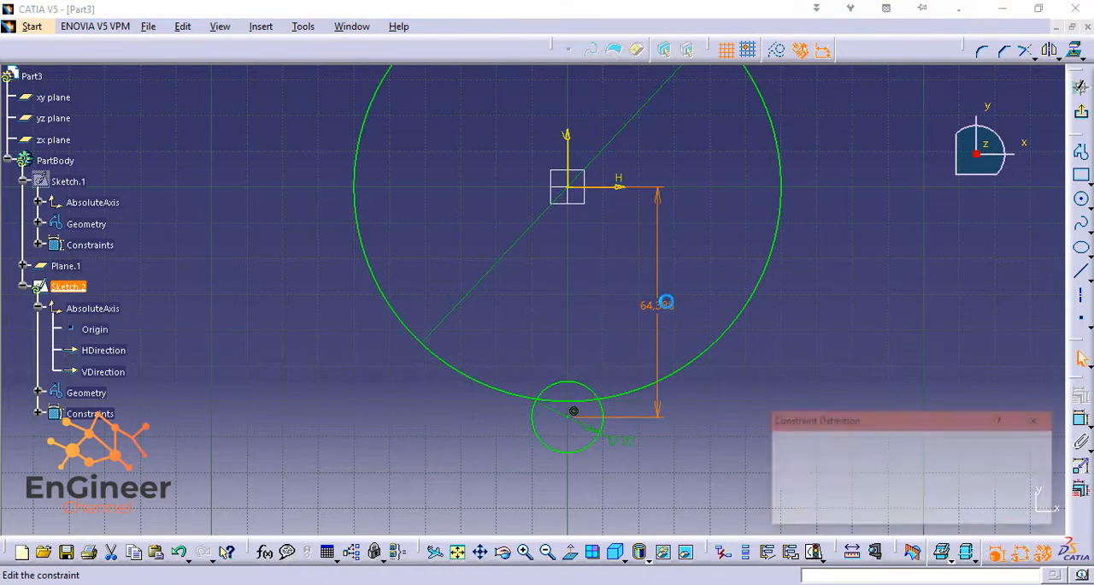
key(Return)
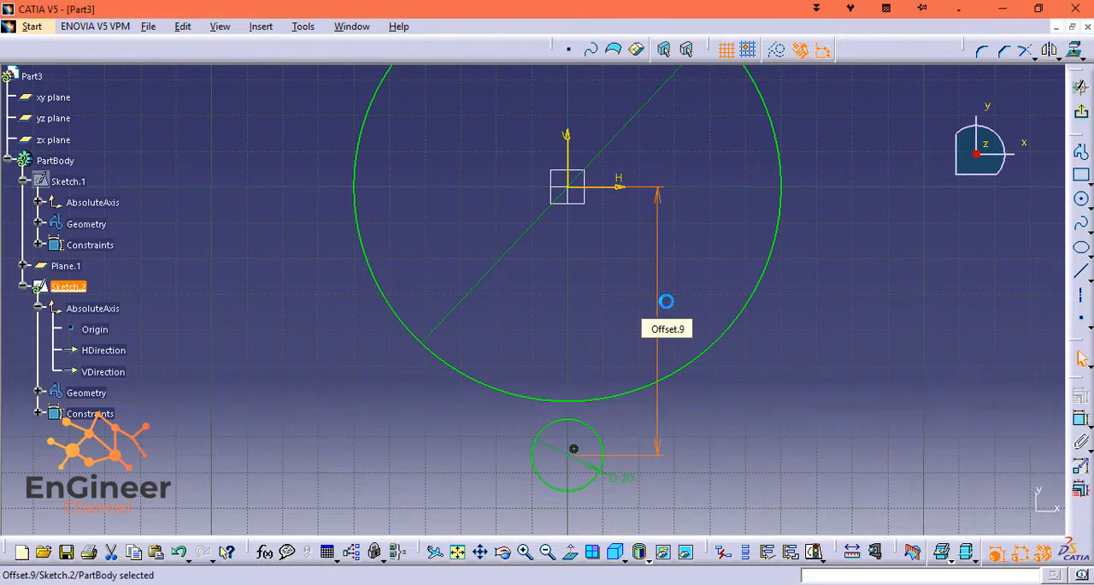
click(732, 373)
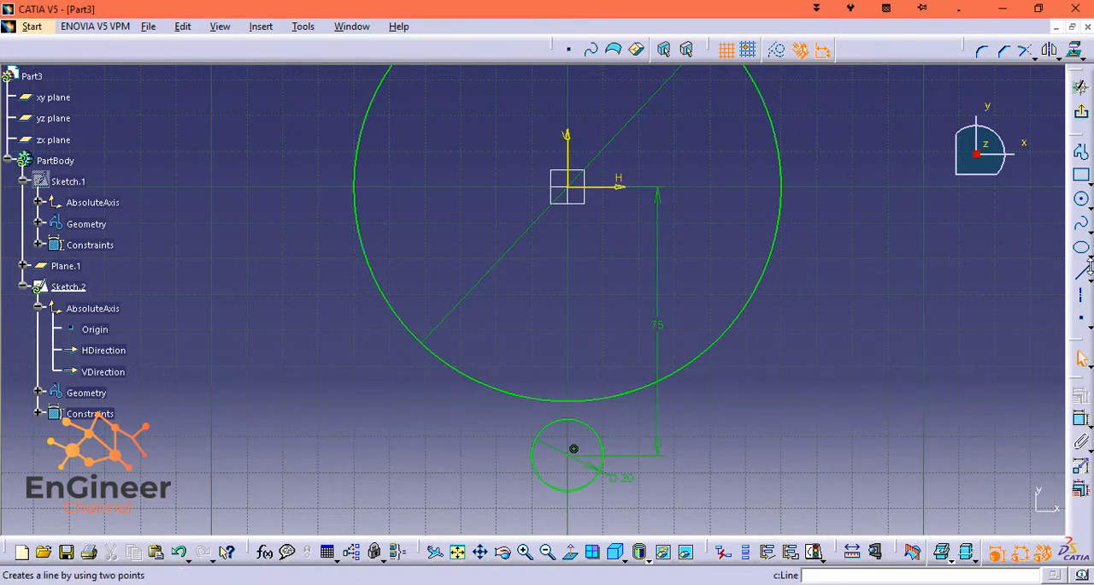
Draw two slanted lines converging downward, one on each side of the small circle, just below the large circle.
click(1083, 275)
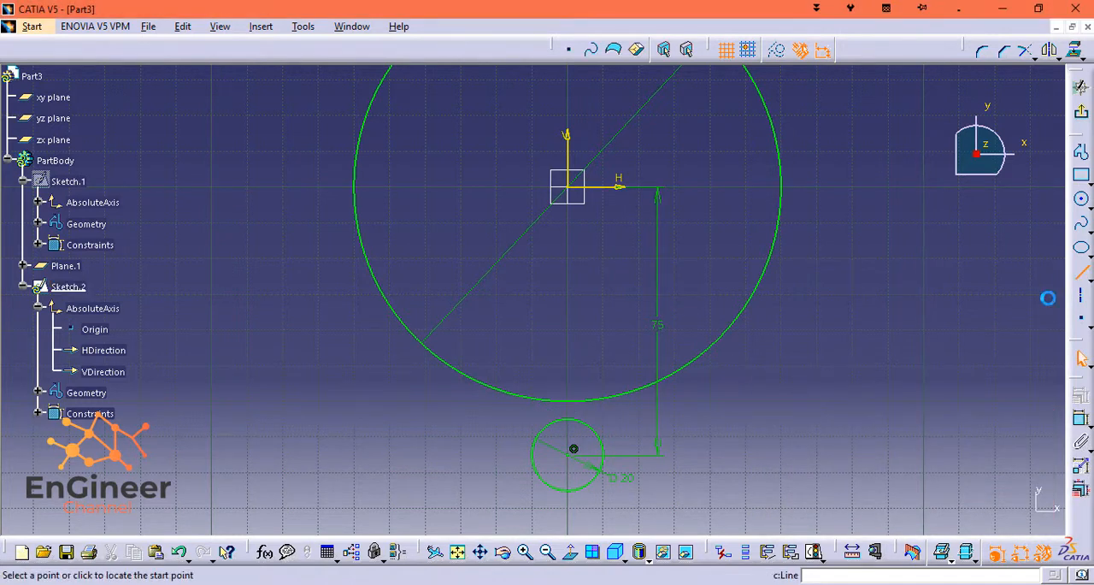
click(469, 392)
click(510, 473)
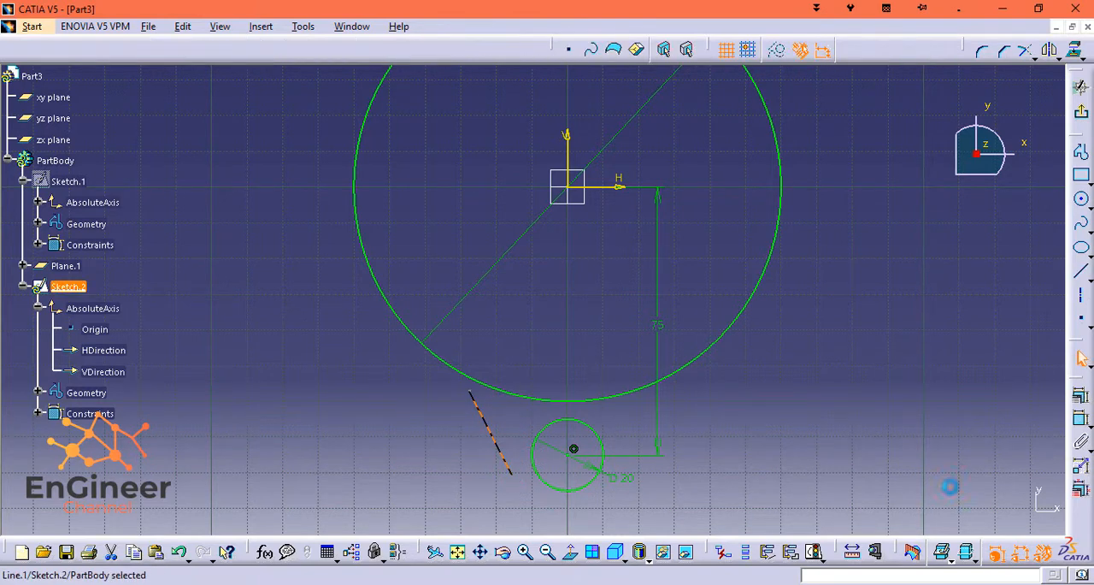
click(1083, 273)
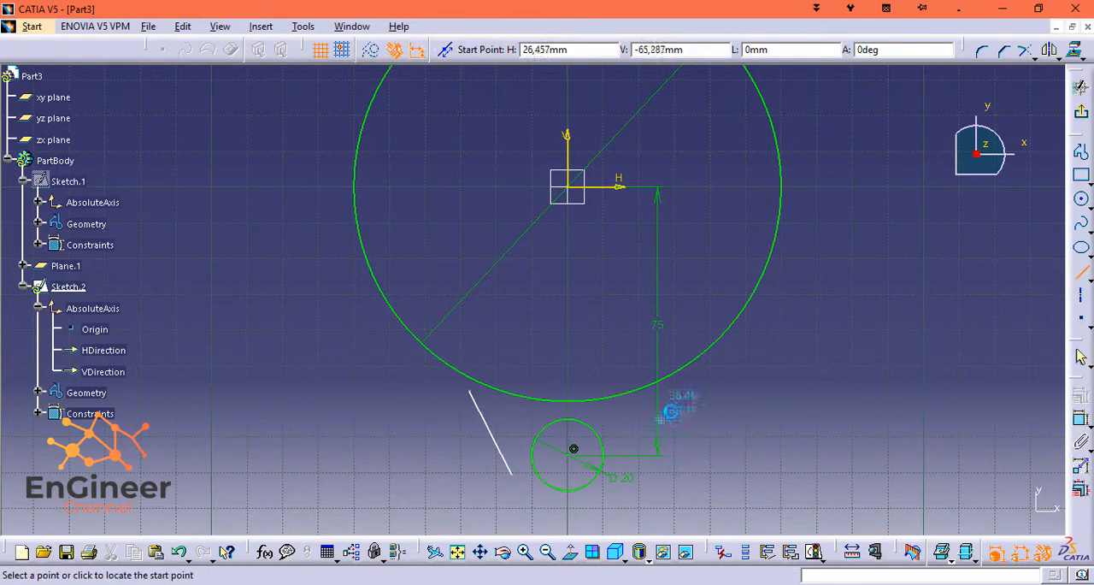
click(694, 401)
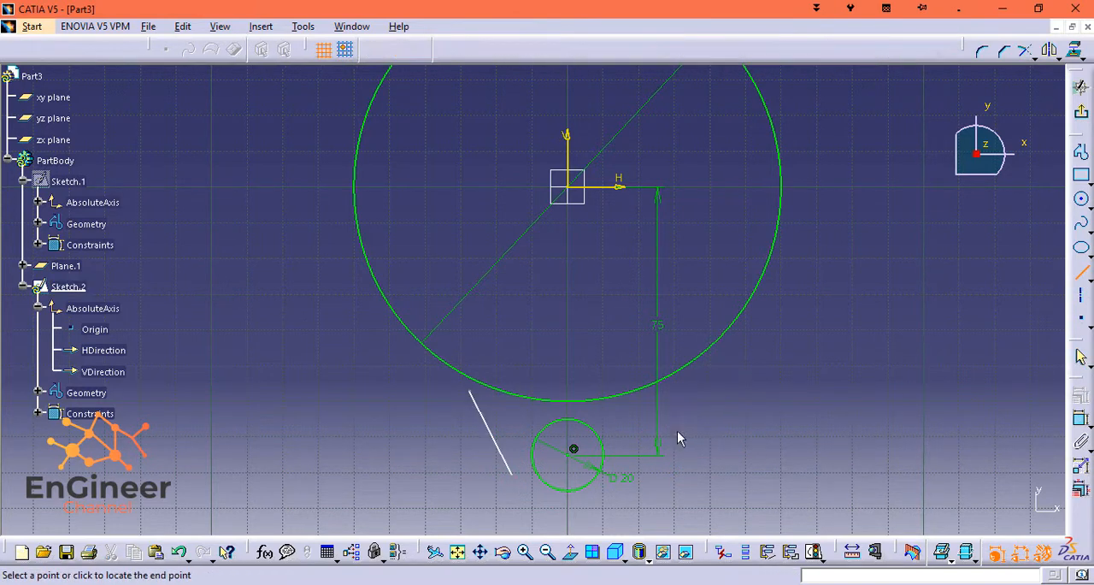
click(642, 472)
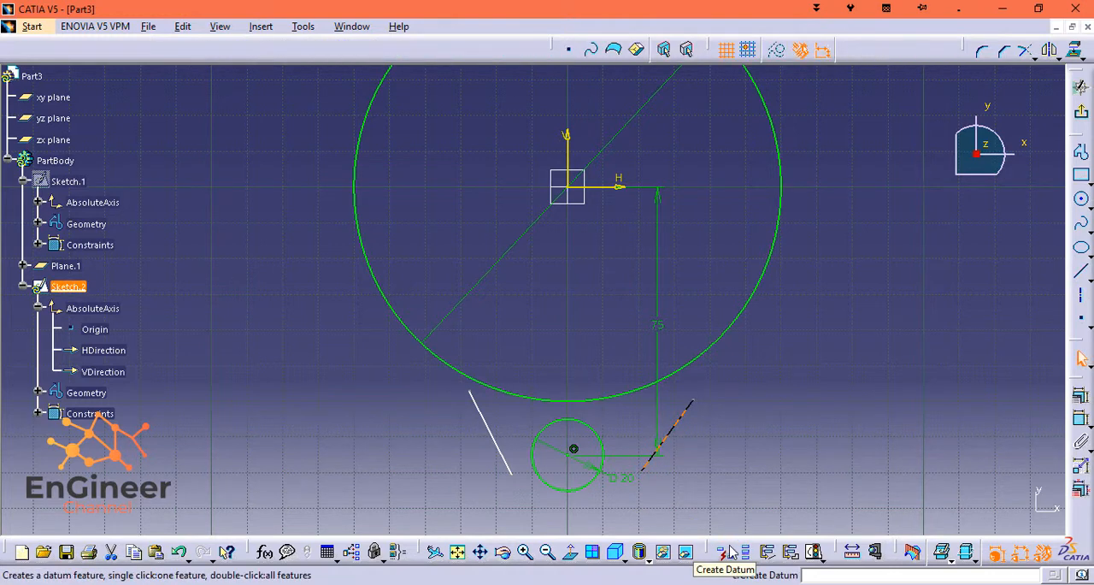
Constrain the angle between the two slanted lines to 75 degrees.
click(492, 428)
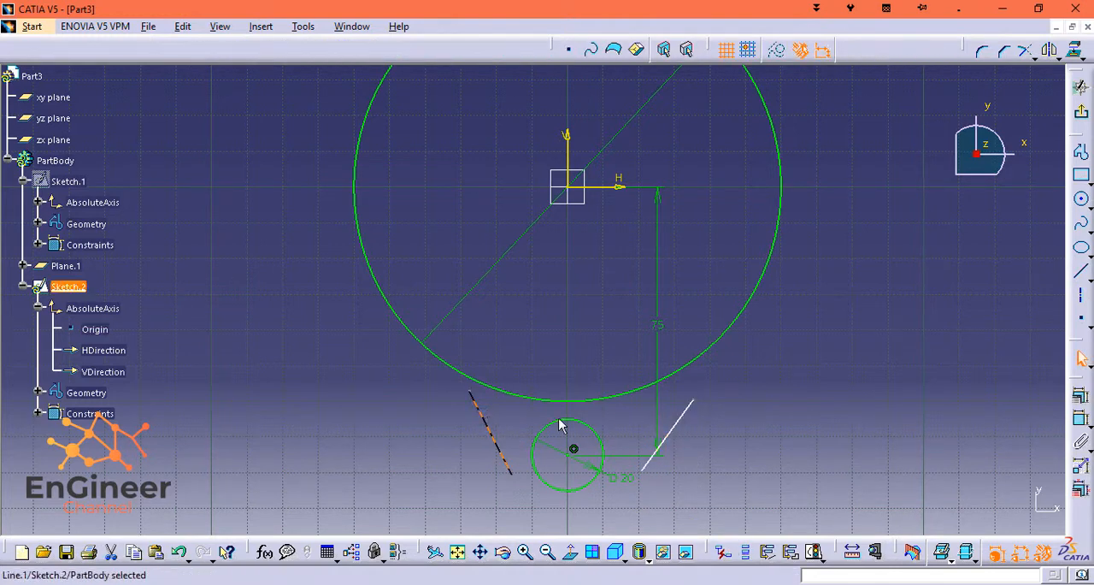
ctrl+click(684, 430)
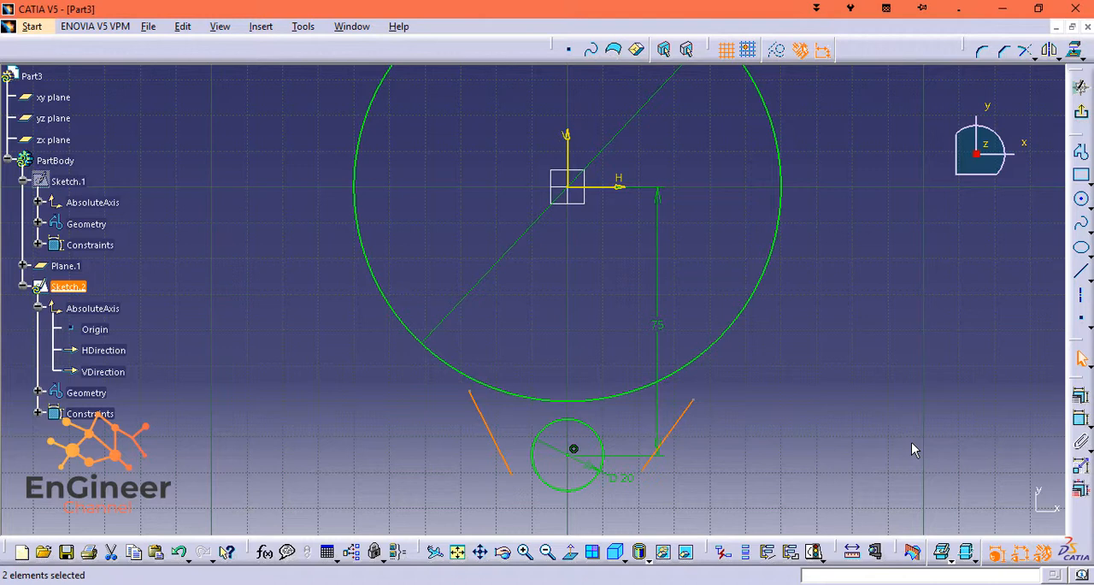
click(1079, 417)
click(554, 368)
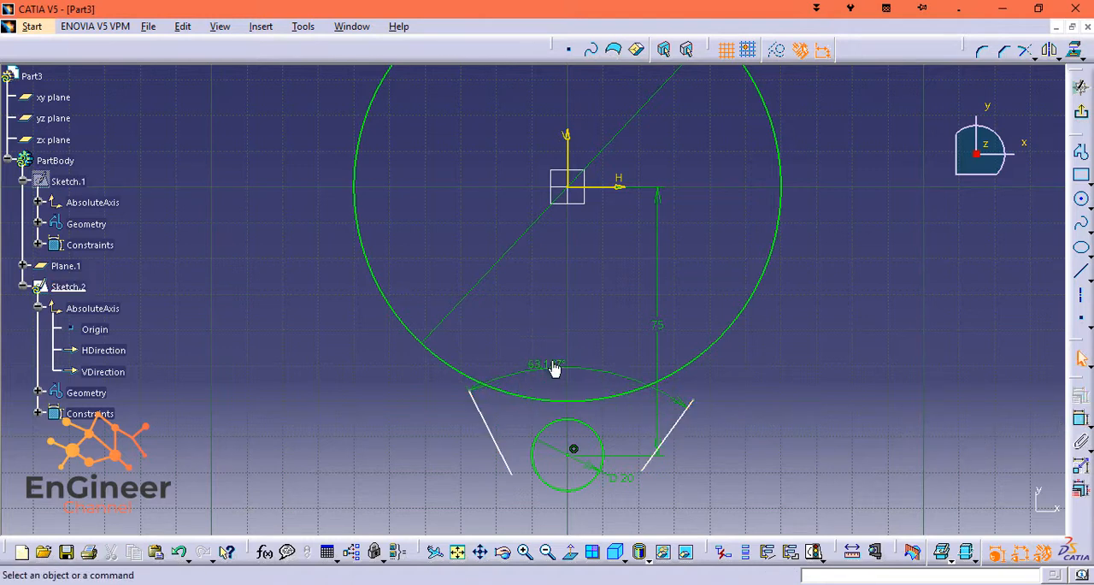
double_click(554, 367)
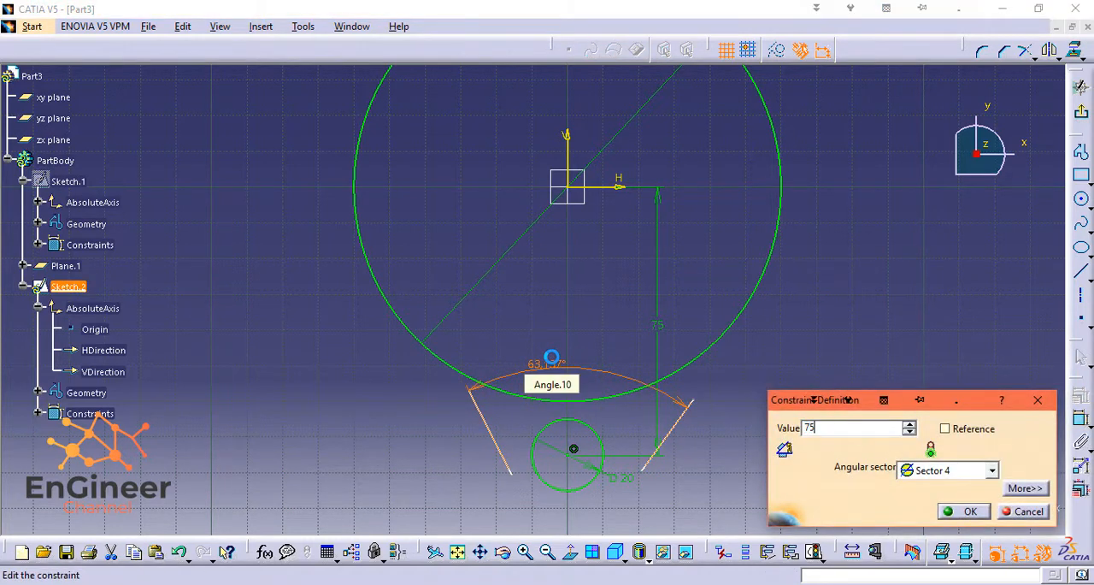
text(75)
key(Return)
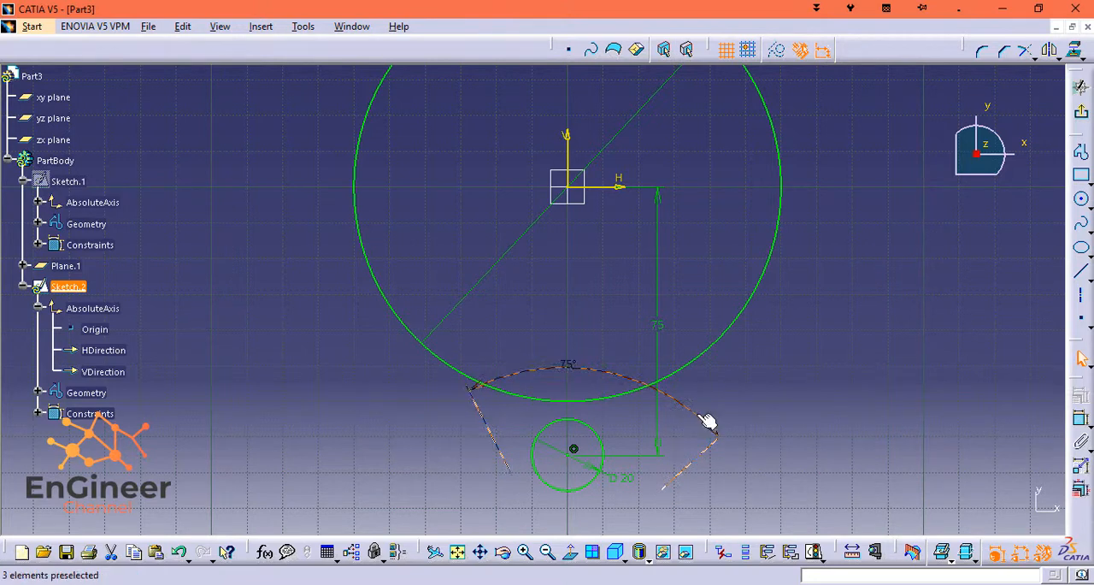
Reposition the angle dimension and move the right-hand slanted line in beside the small circle.
drag(708, 419, 642, 413)
click(683, 489)
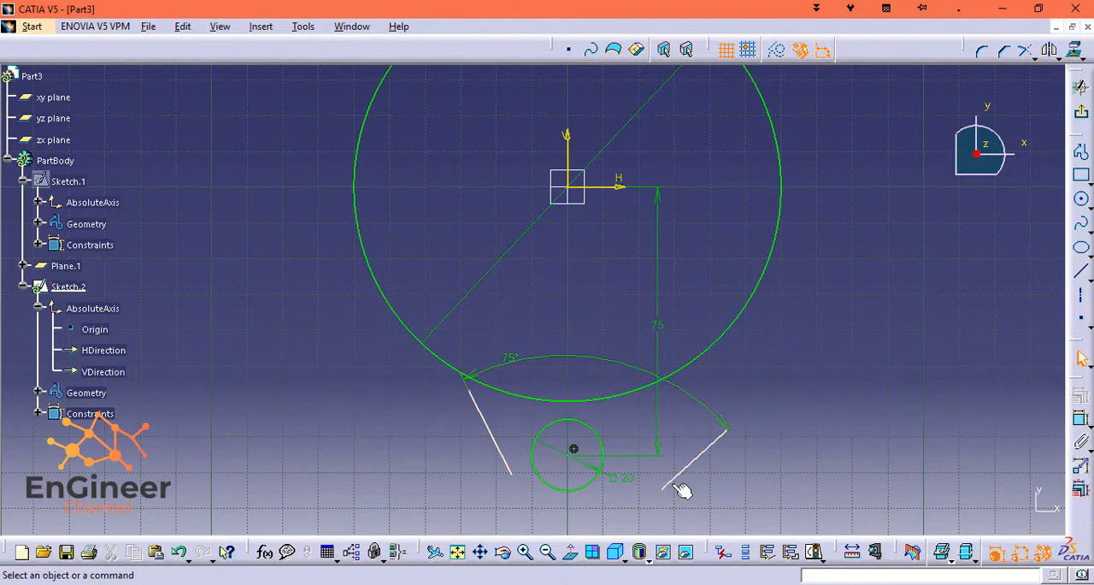
drag(668, 486, 612, 453)
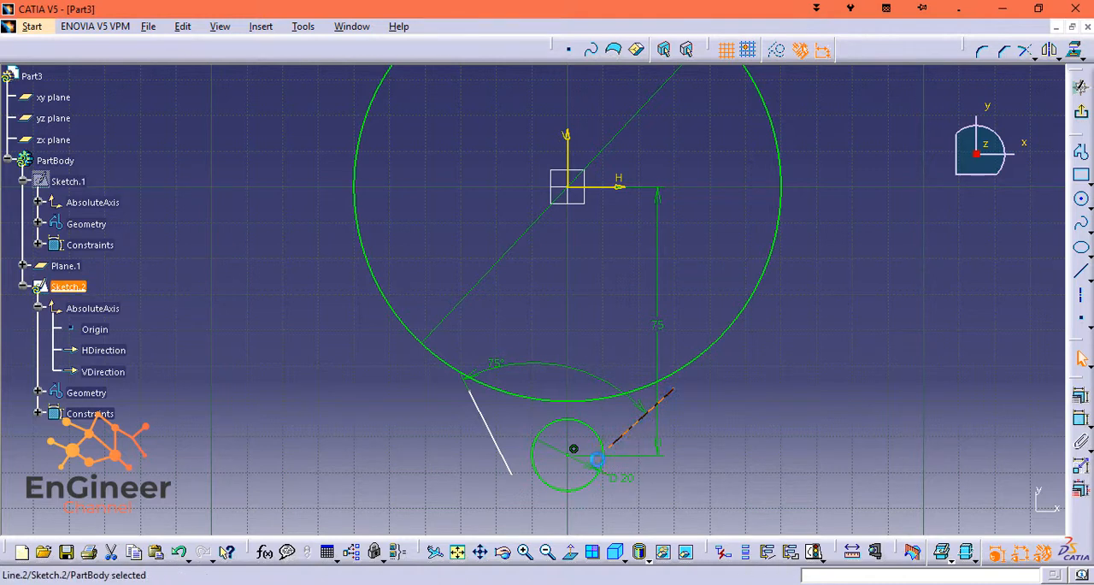
Apply a tangency constraint between the right-hand slanted line and the small circle.
ctrl+click(609, 443)
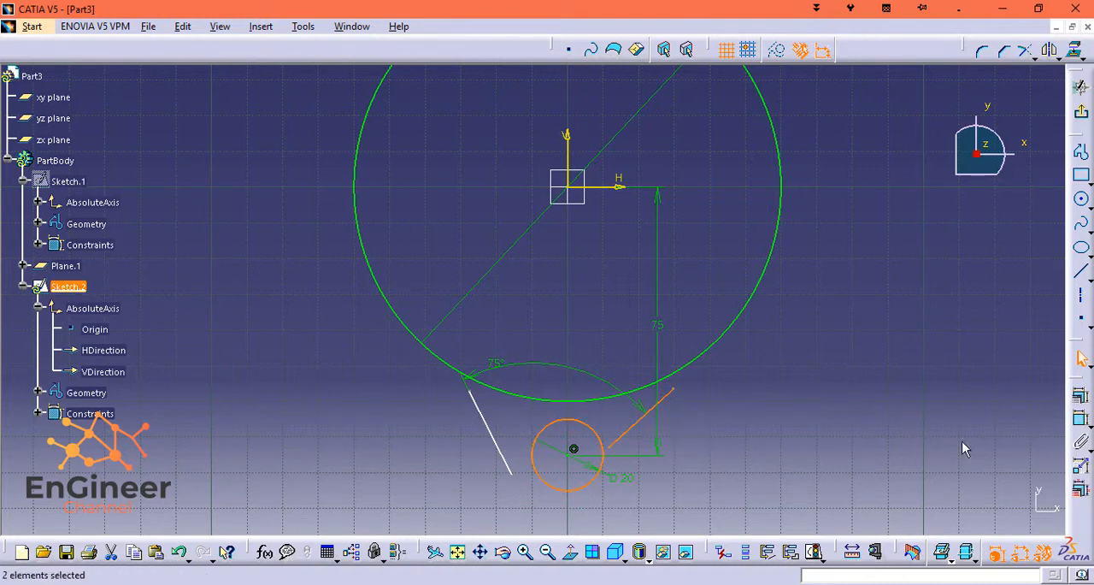
click(1080, 400)
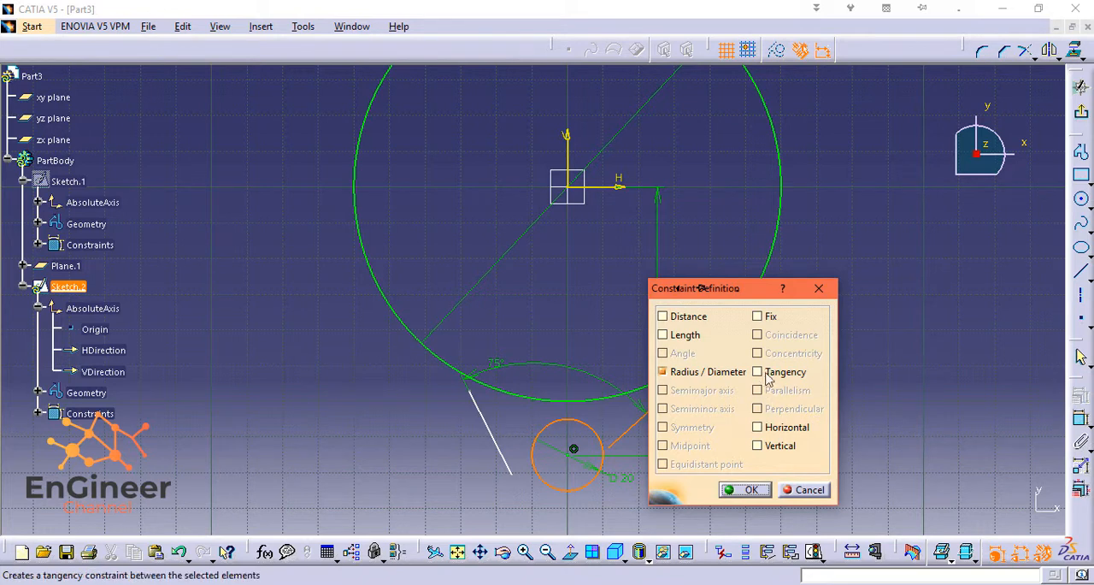
click(758, 372)
click(751, 489)
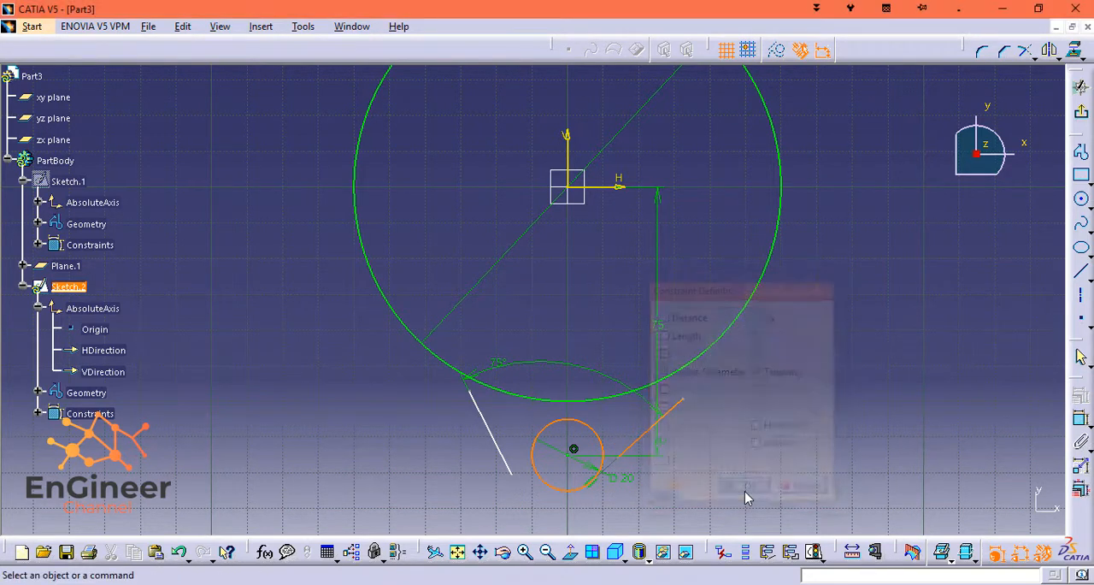
Apply a tangency constraint between the left-hand slanted line and the small circle.
click(489, 430)
ctrl+click(549, 483)
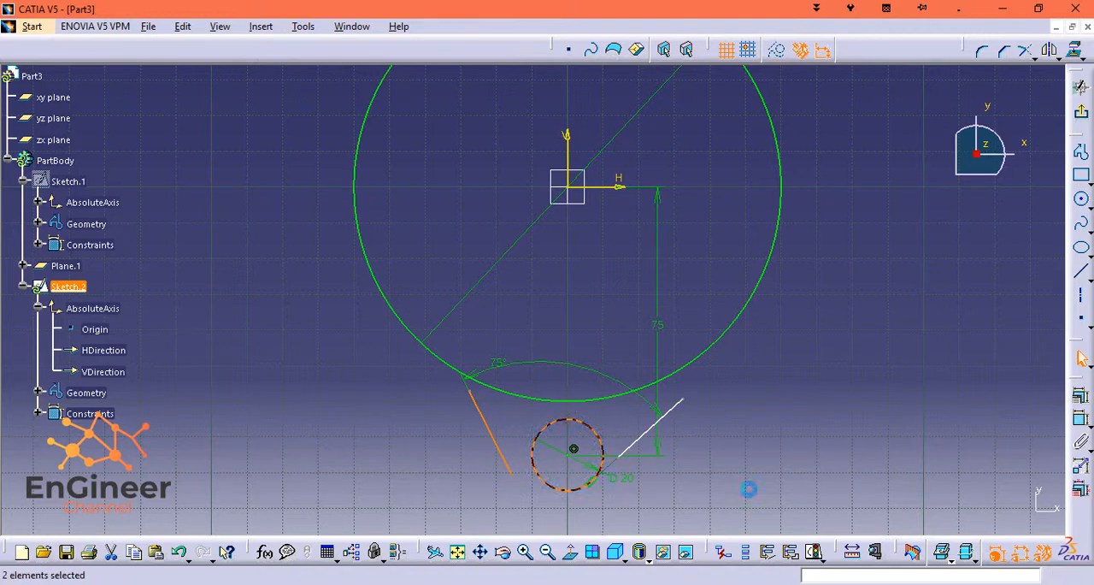
click(1082, 417)
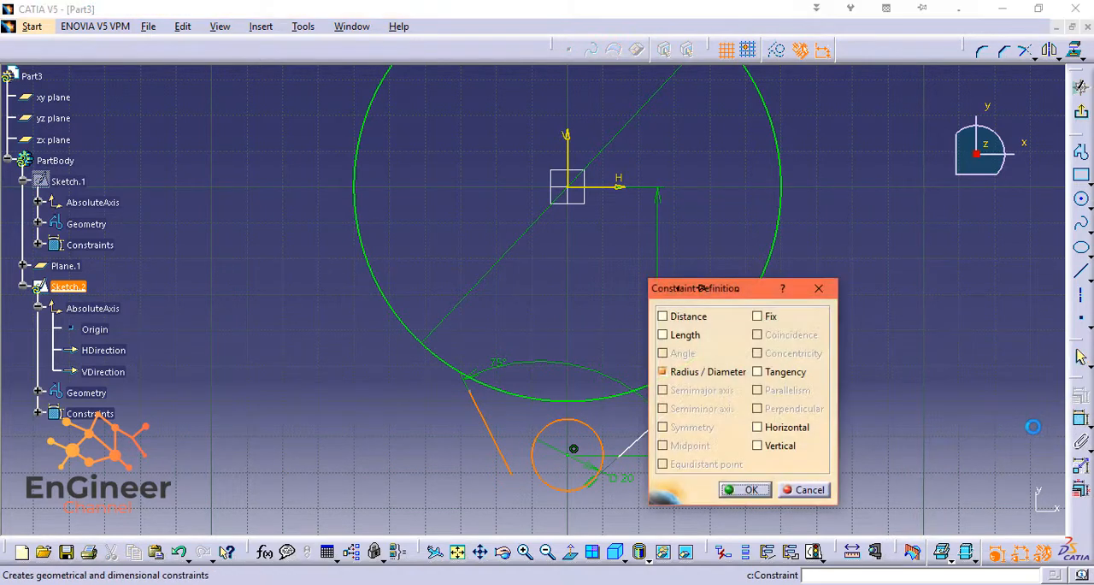
click(757, 372)
click(748, 489)
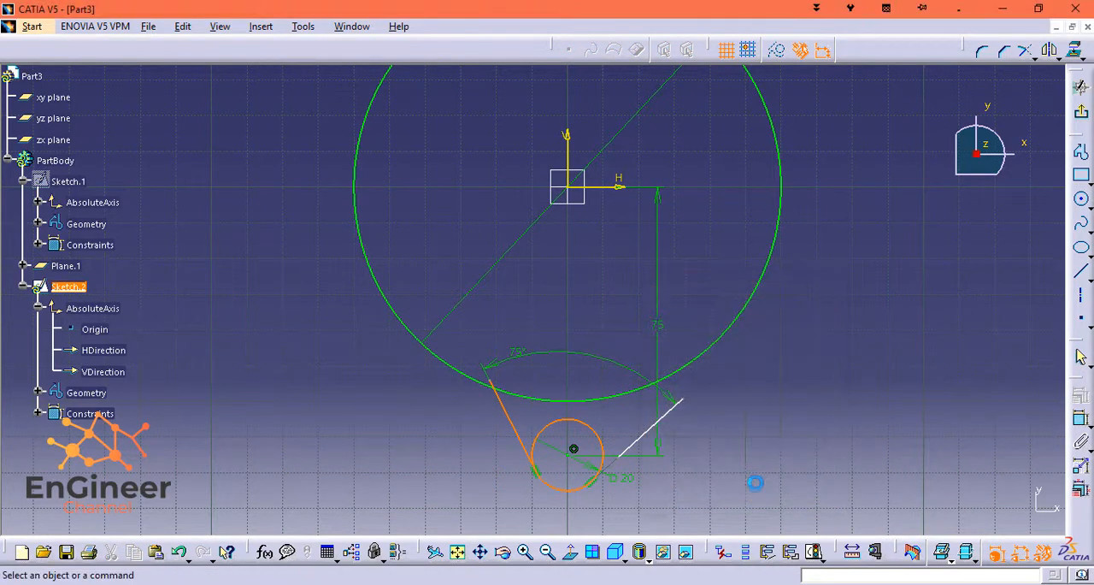
Adjust the right-hand slanted line beside the small circle and make both slanted lines symmetric about the vertical axis.
drag(681, 400, 654, 389)
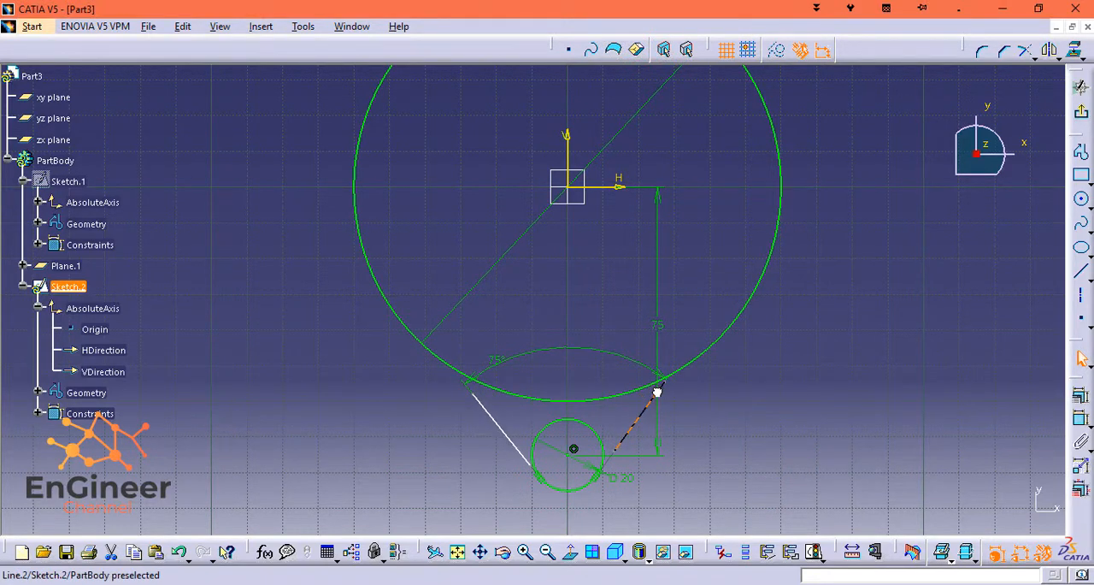
click(650, 413)
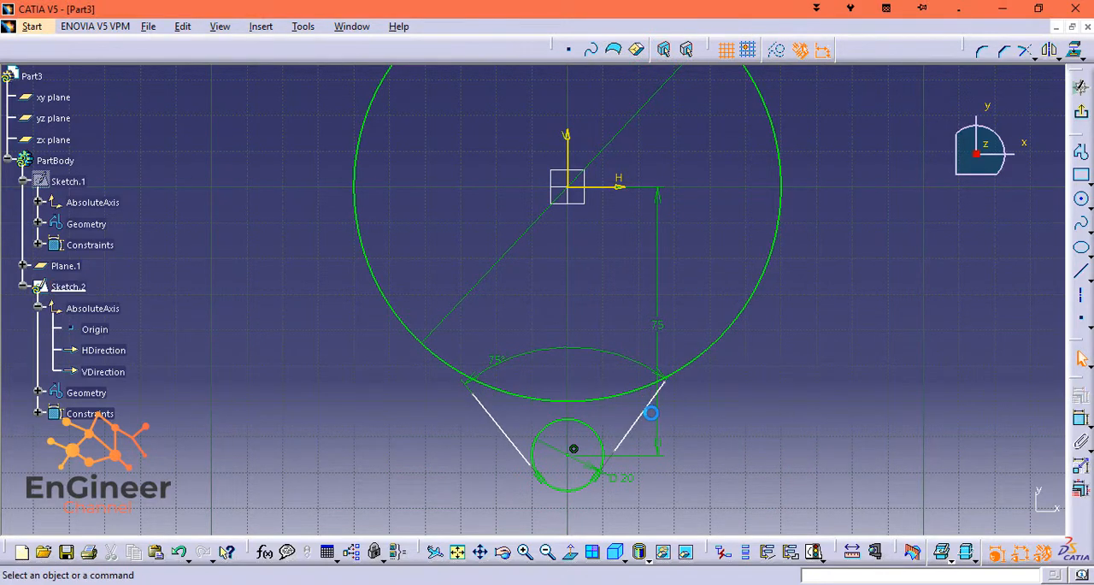
ctrl+click(510, 433)
ctrl+click(565, 150)
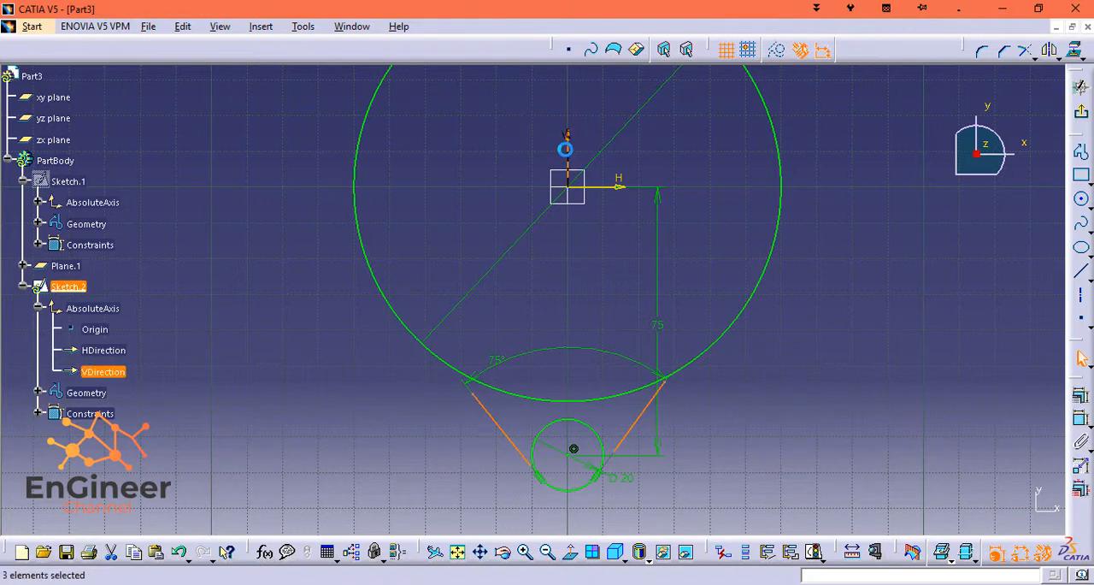
click(1081, 394)
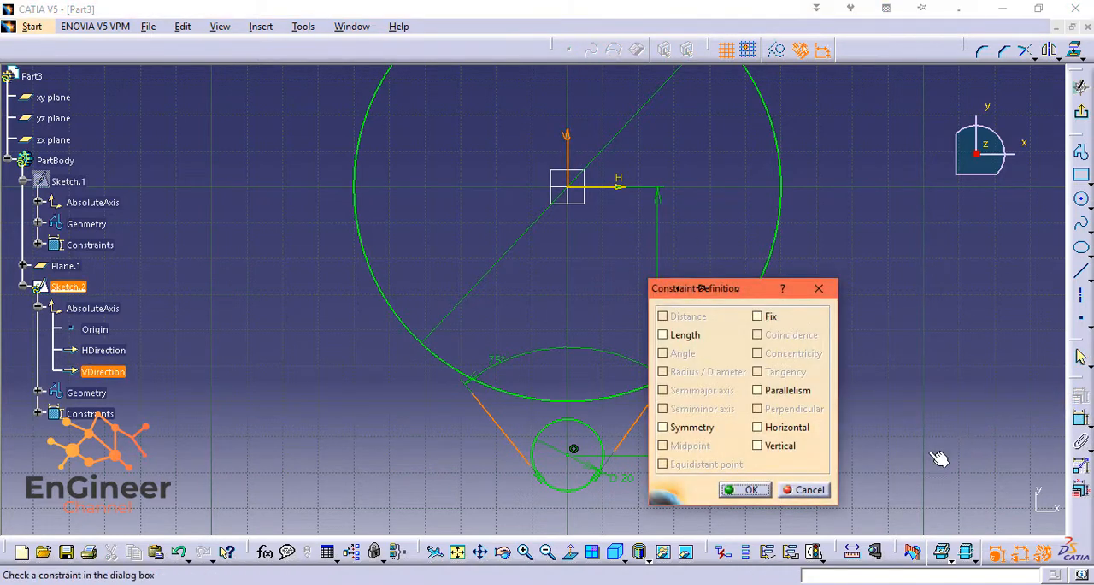
click(675, 428)
click(745, 489)
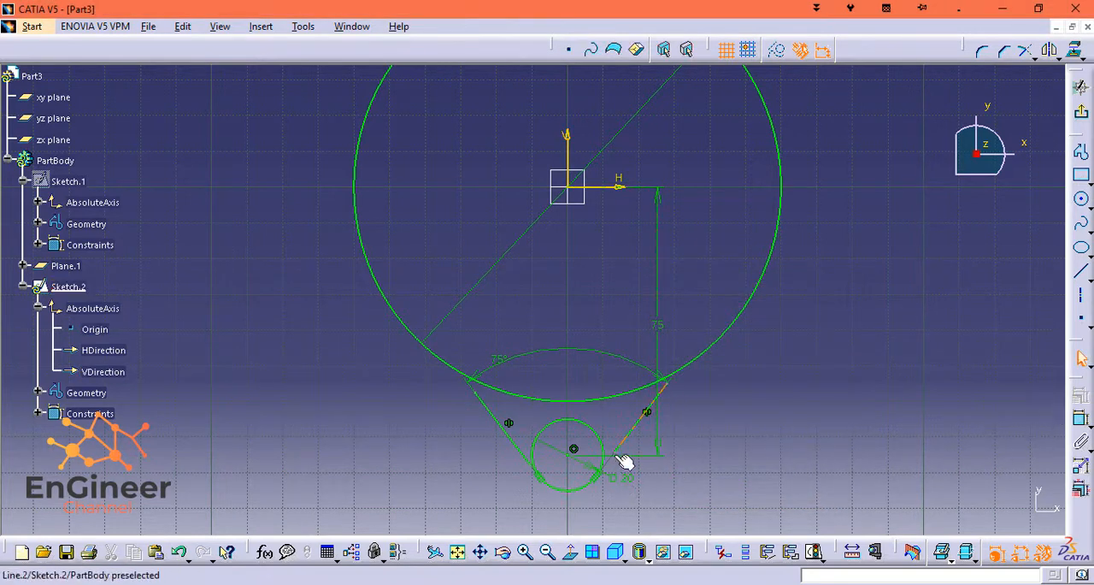
Constrain the lower endpoint of the right-hand slanted line to coincide with the small circle.
ctrl+click(580, 485)
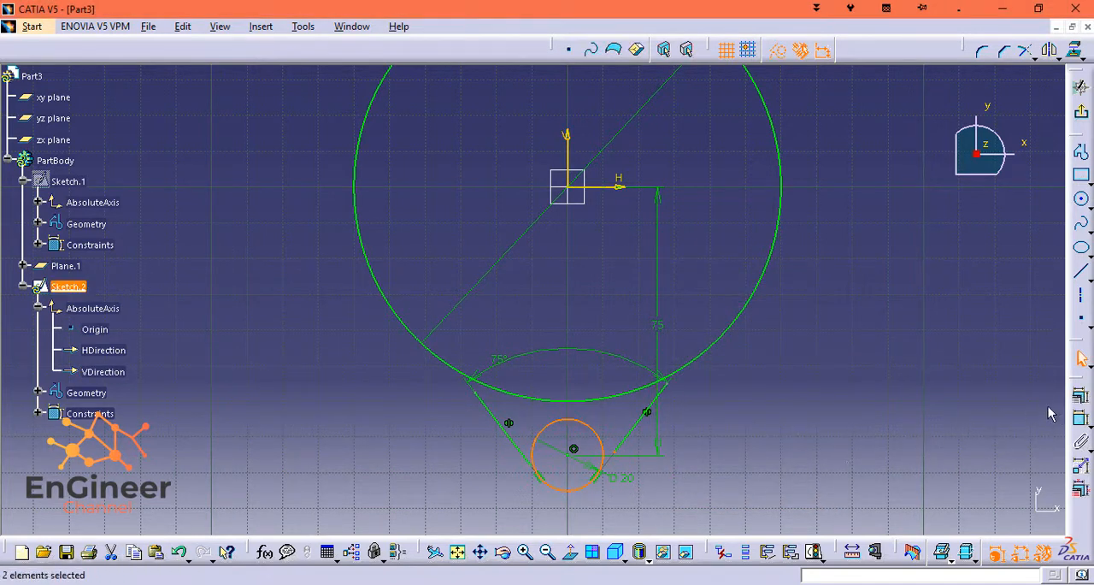
click(1081, 395)
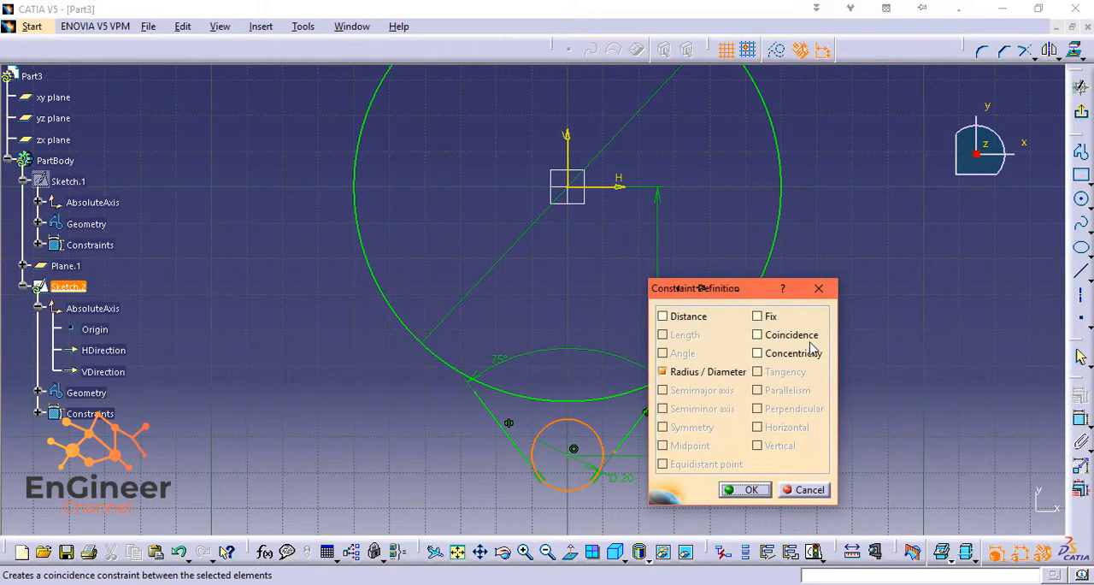
click(737, 491)
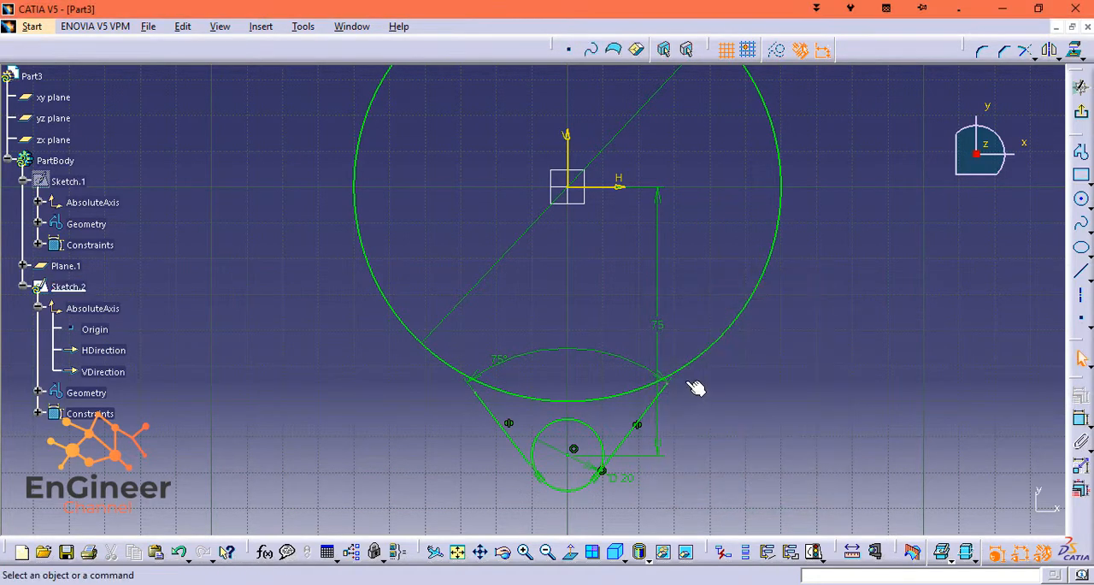
Constrain the upper endpoint of the right-hand slanted line to coincide with the large circle.
click(665, 384)
ctrl+click(697, 363)
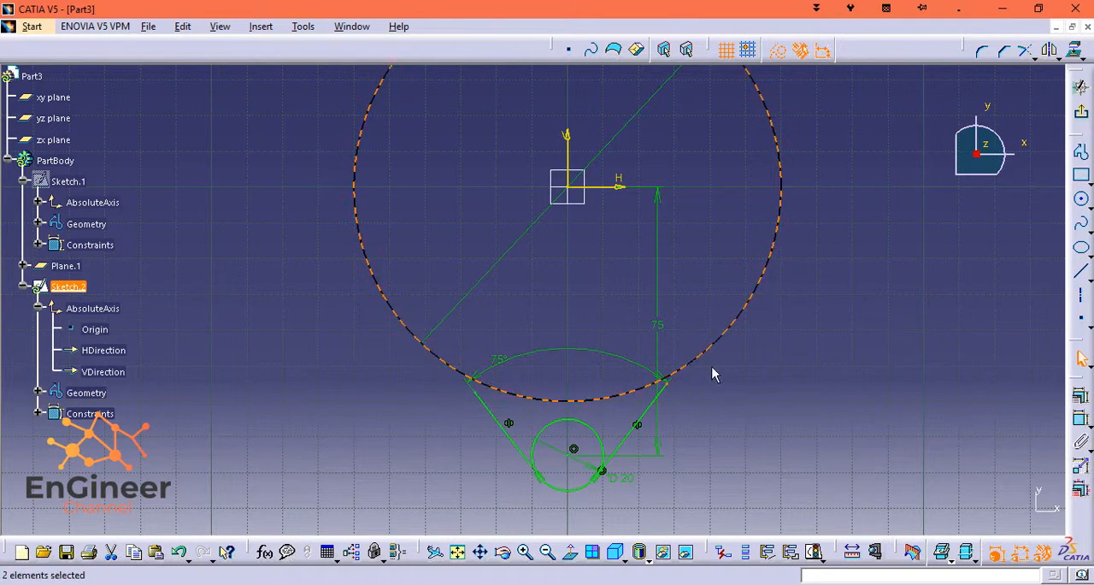
click(1081, 395)
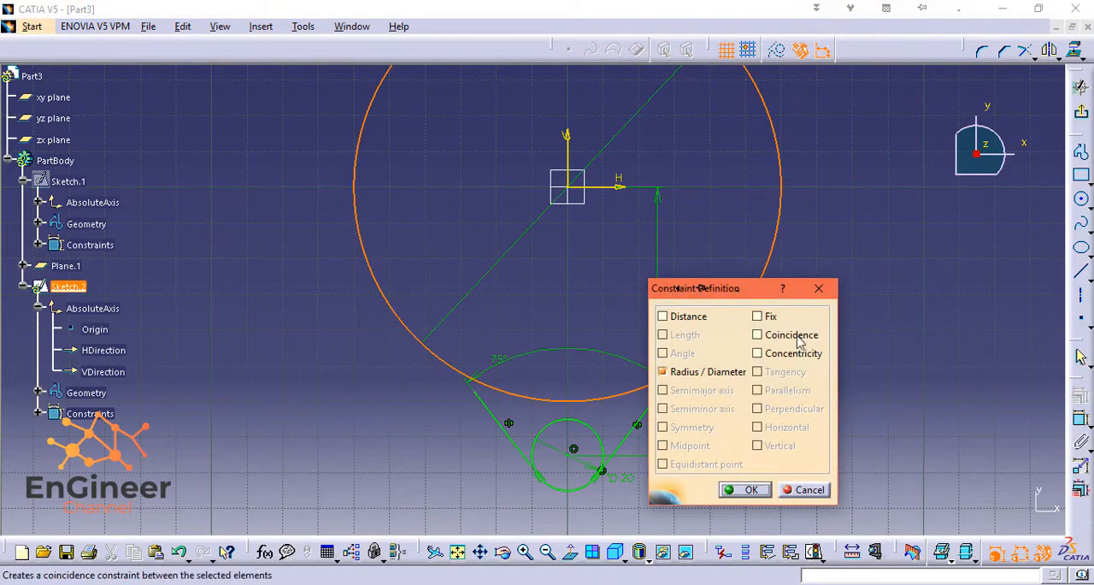
click(758, 334)
click(741, 490)
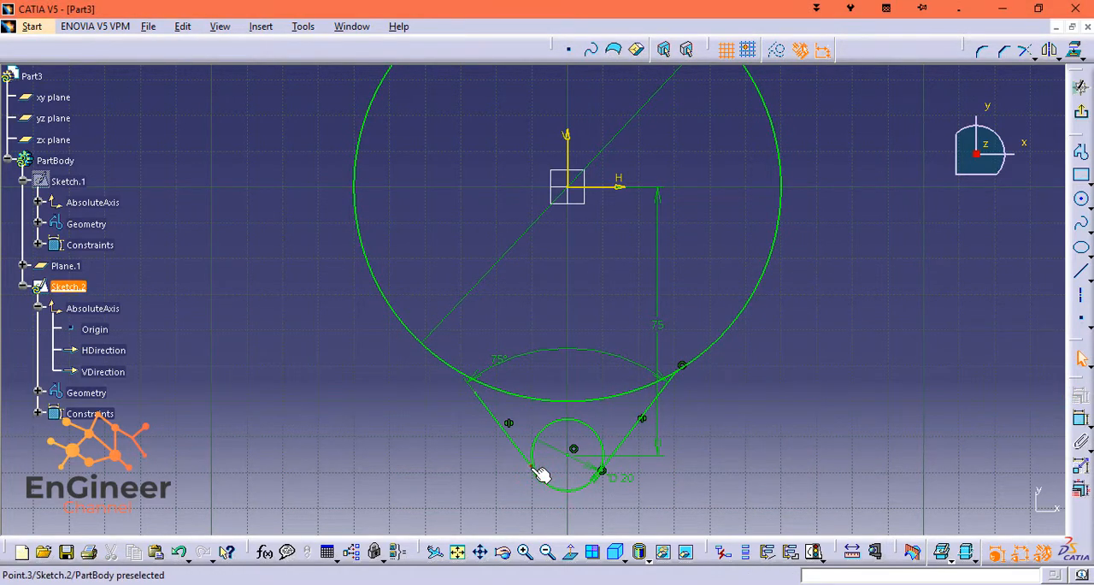
Constrain the lower endpoint of the left-hand slanted line to coincide with the small circle.
click(534, 468)
ctrl+click(545, 482)
click(1080, 391)
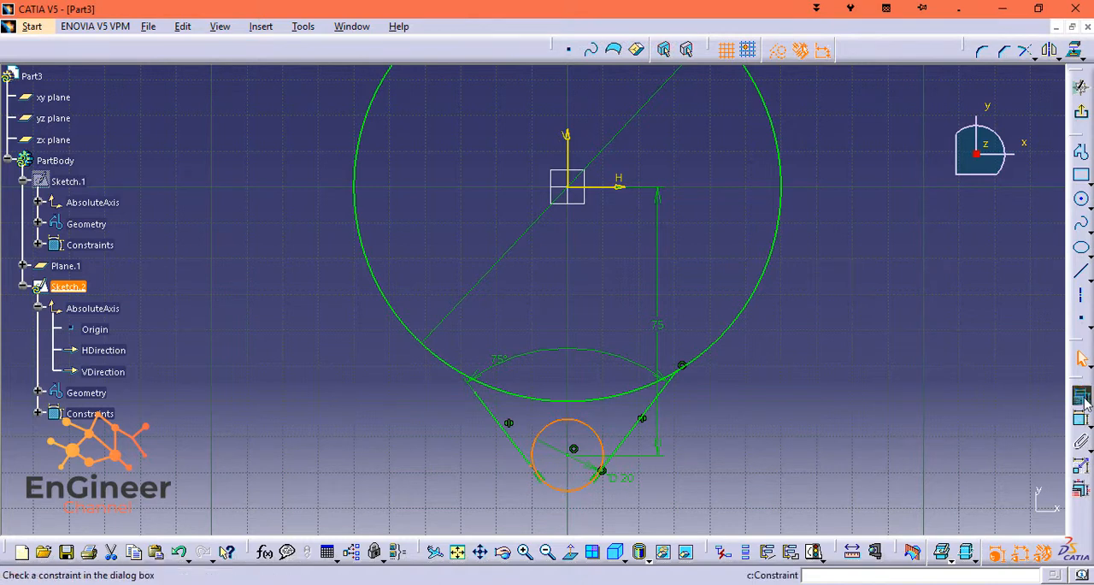
click(758, 334)
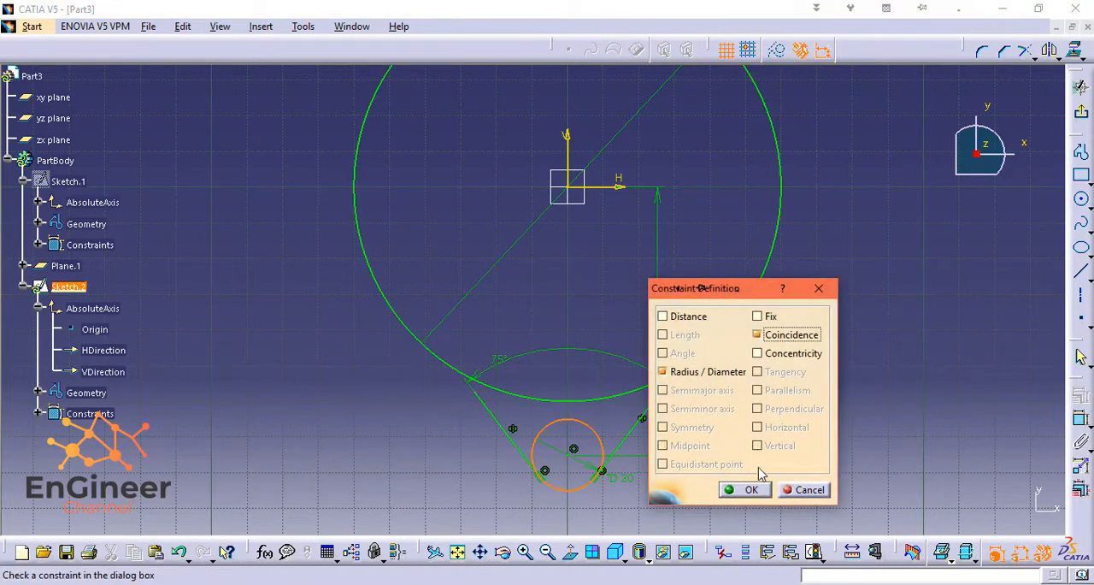
click(741, 489)
Constrain the upper endpoint of the left-hand slanted line to coincide with the large circle.
click(488, 392)
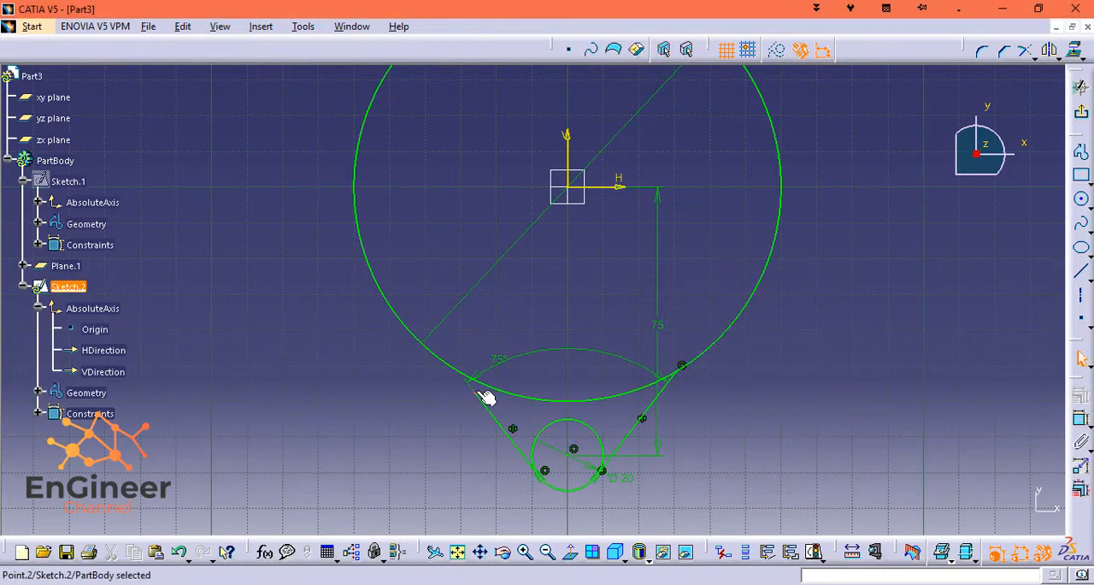
ctrl+click(456, 366)
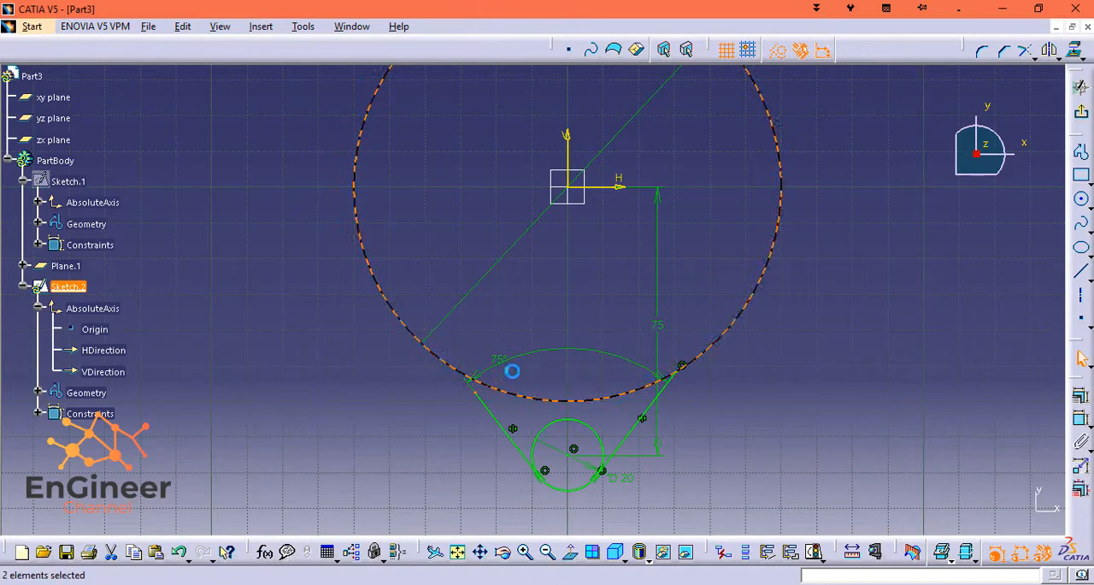
click(1080, 391)
click(810, 337)
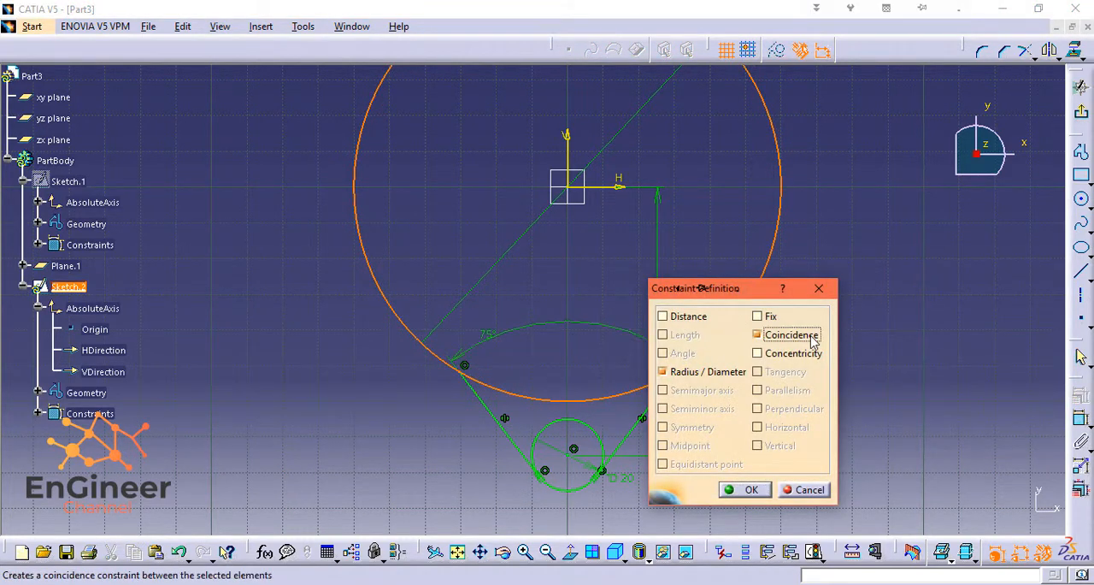
click(744, 490)
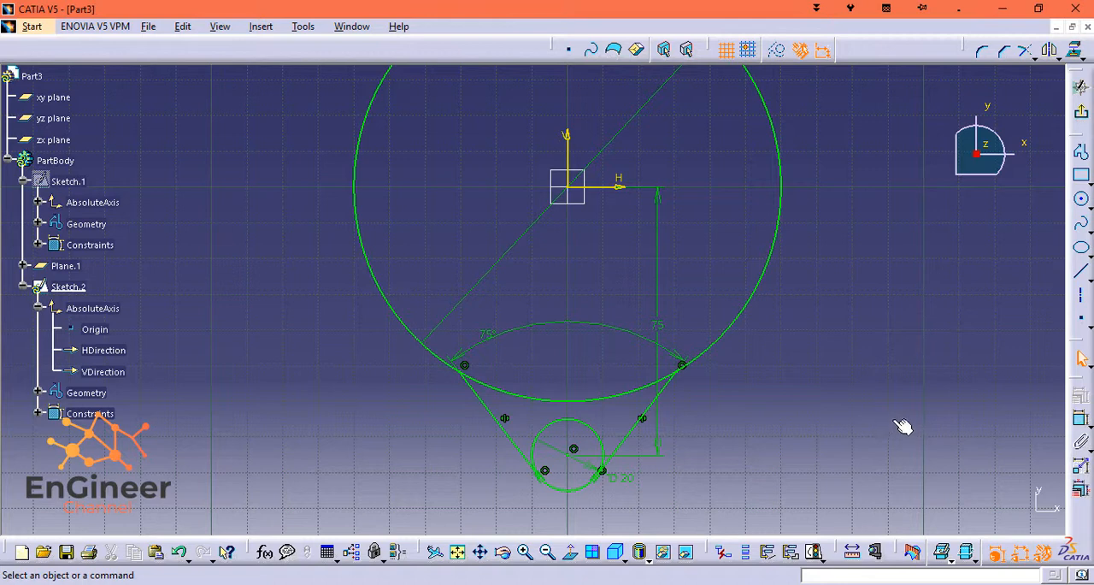
Quick Trim the arc of the large circle lying between the two slanted lines.
click(260, 26)
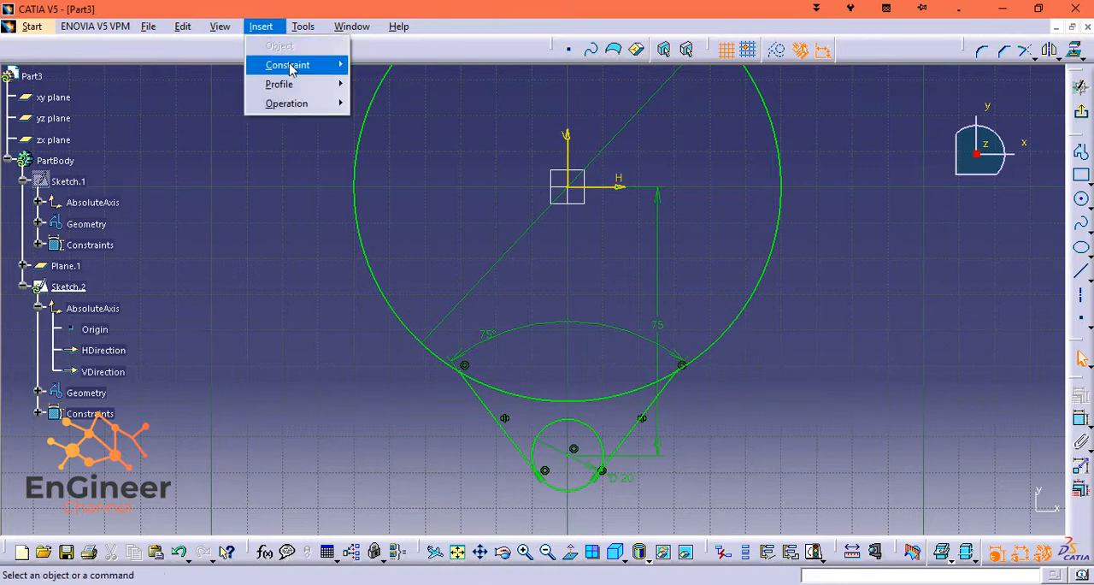
mouse_move(318, 110)
mouse_move(419, 142)
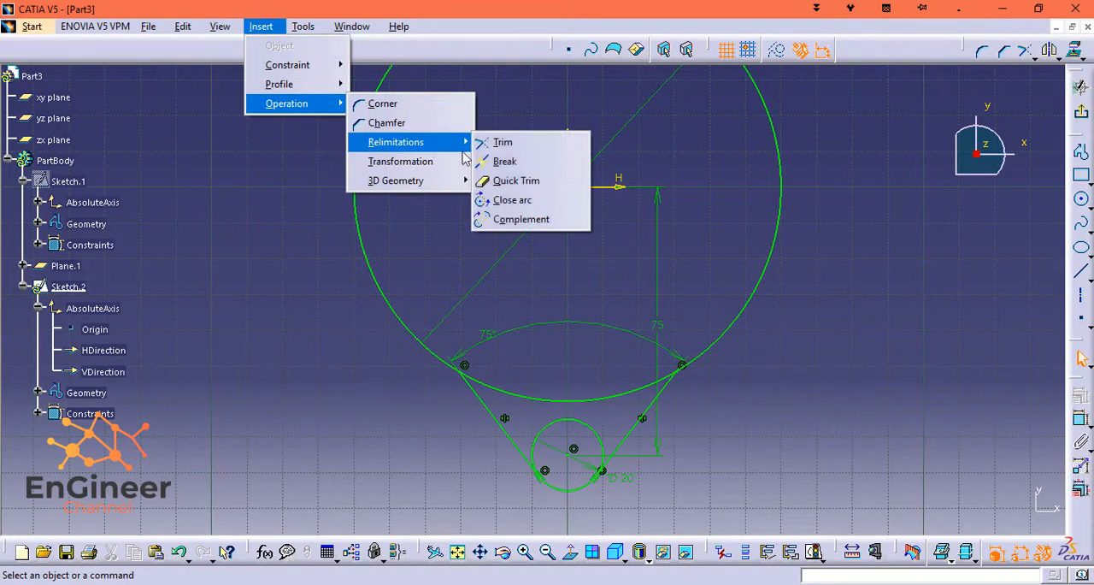
click(501, 182)
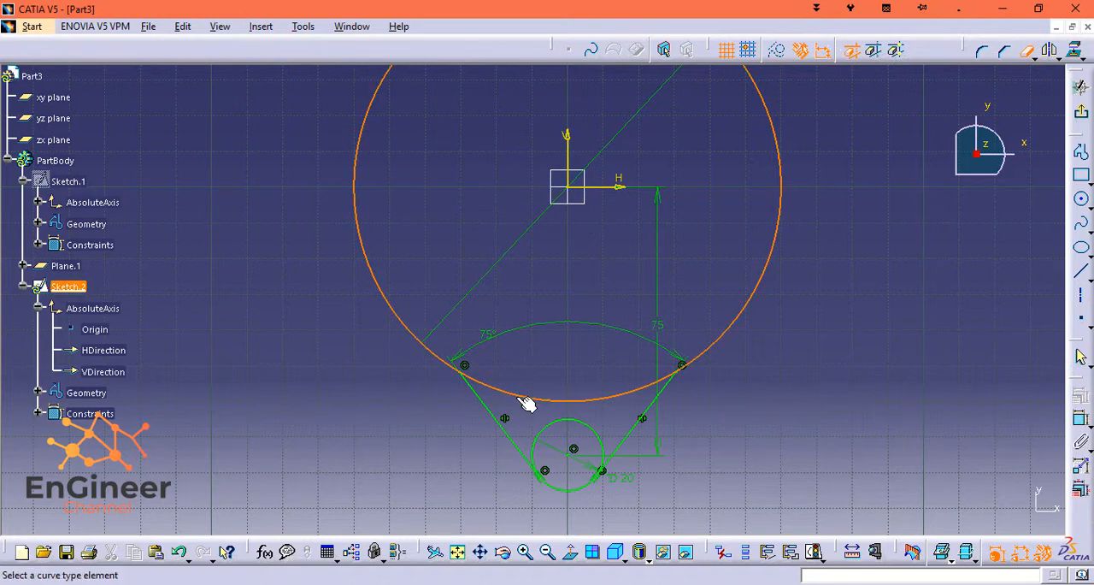
click(552, 397)
Quick Trim the upper arc of the small circle, leaving only the rounded tip between the slanted lines.
click(575, 428)
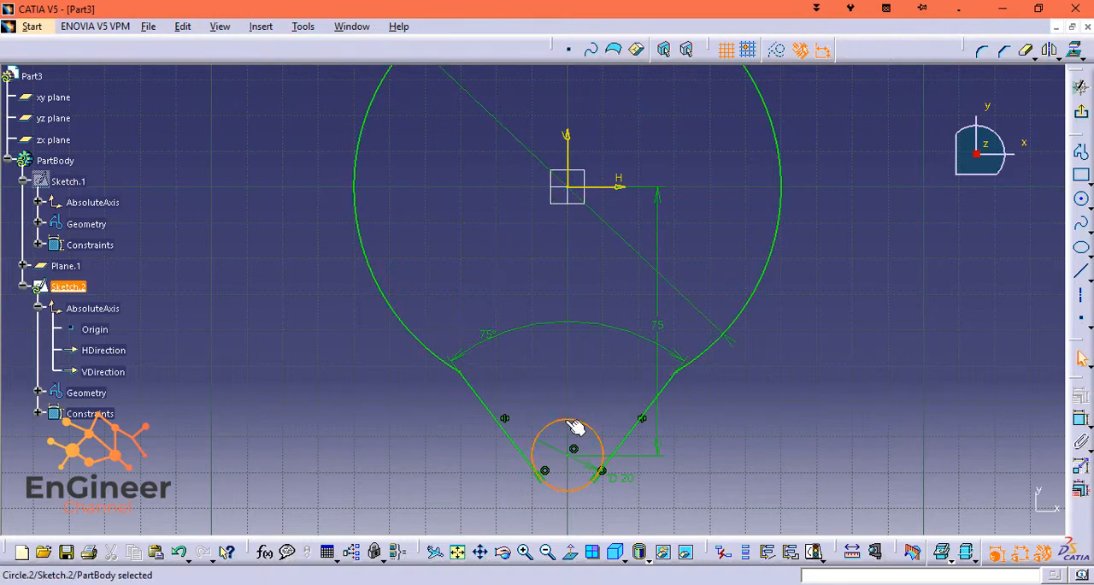
click(304, 27)
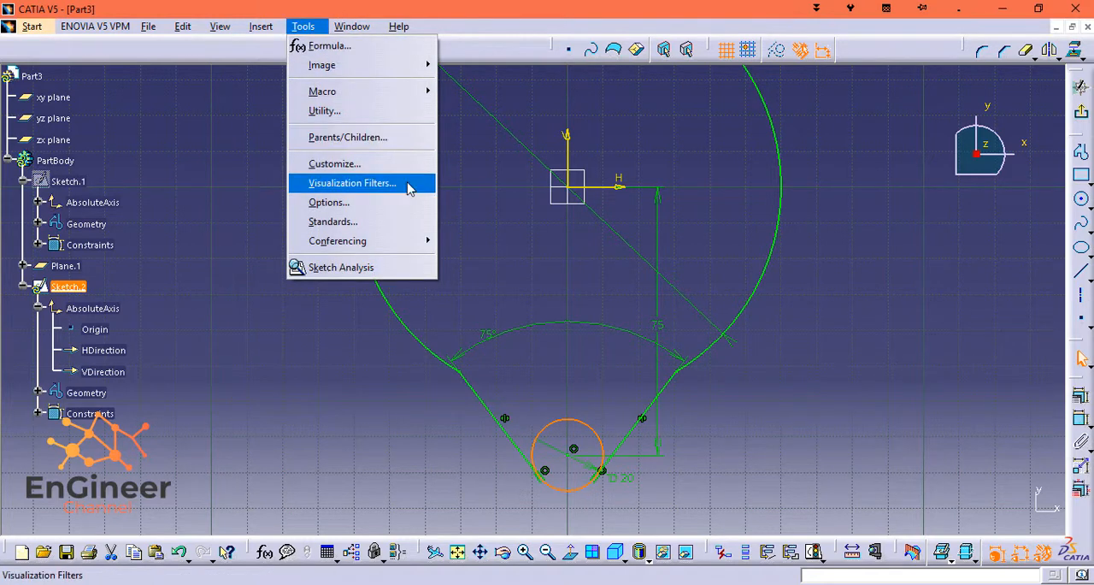
mouse_move(352, 27)
mouse_move(314, 32)
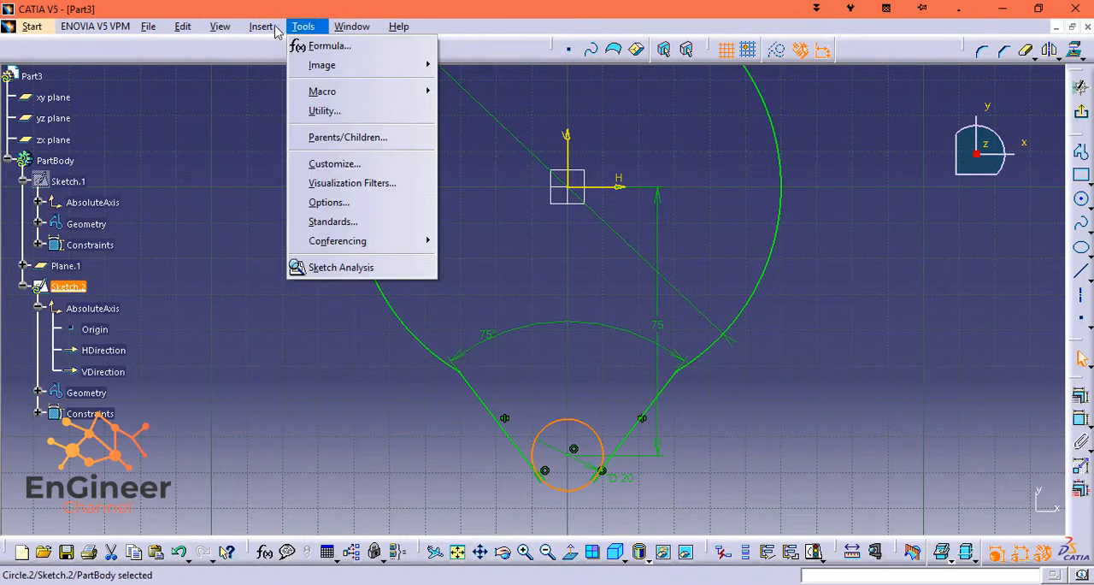
mouse_move(265, 28)
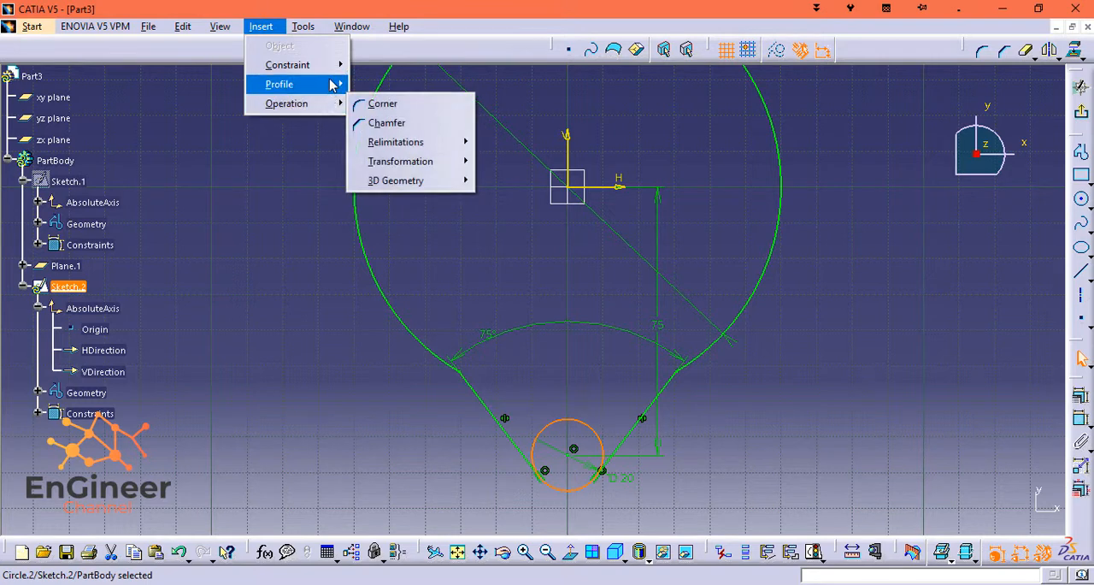
mouse_move(329, 103)
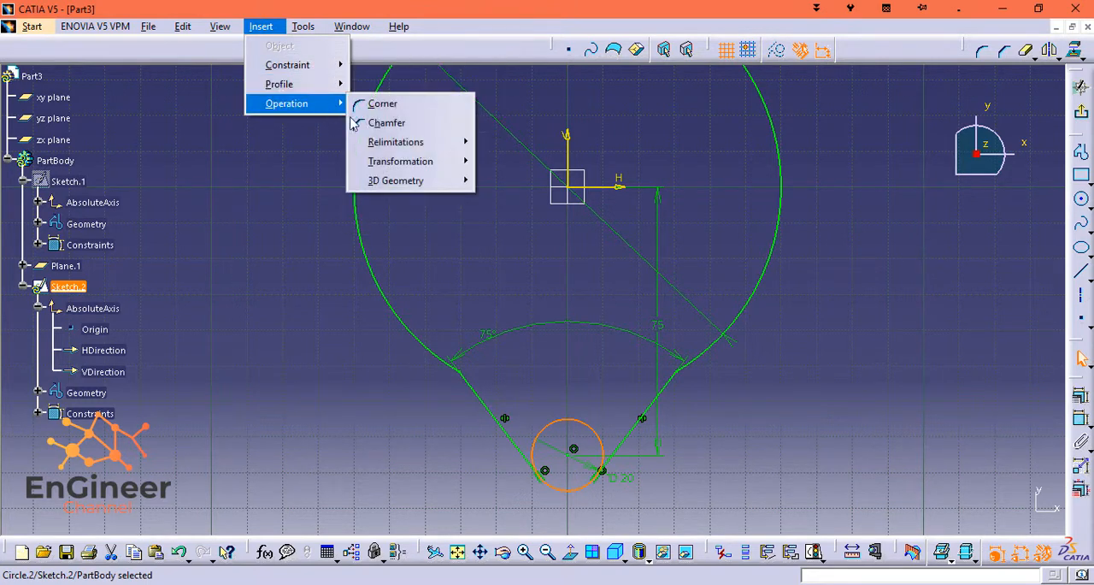
mouse_move(410, 142)
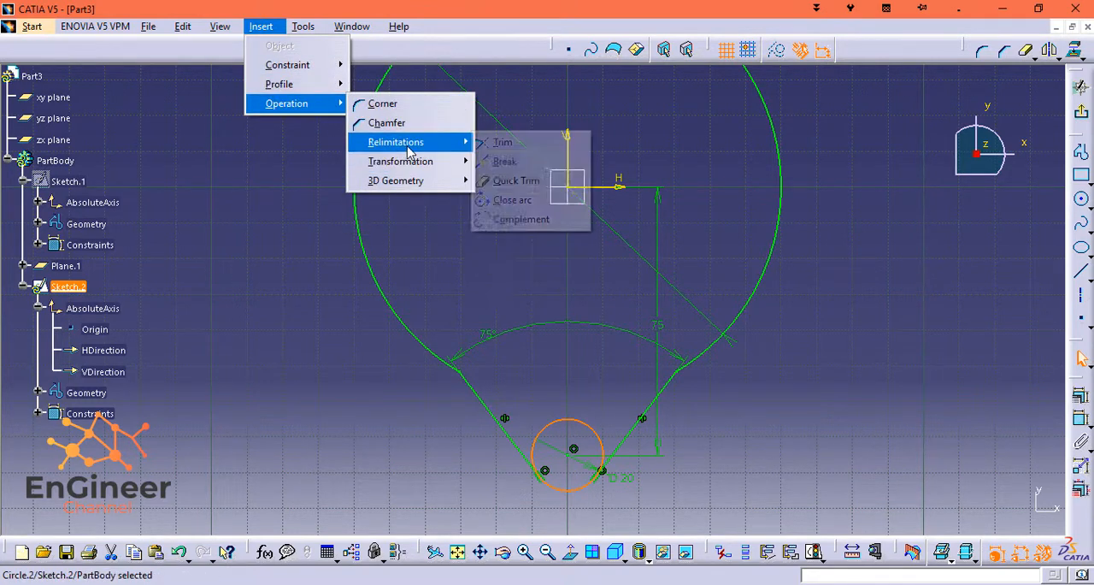
click(504, 182)
click(577, 419)
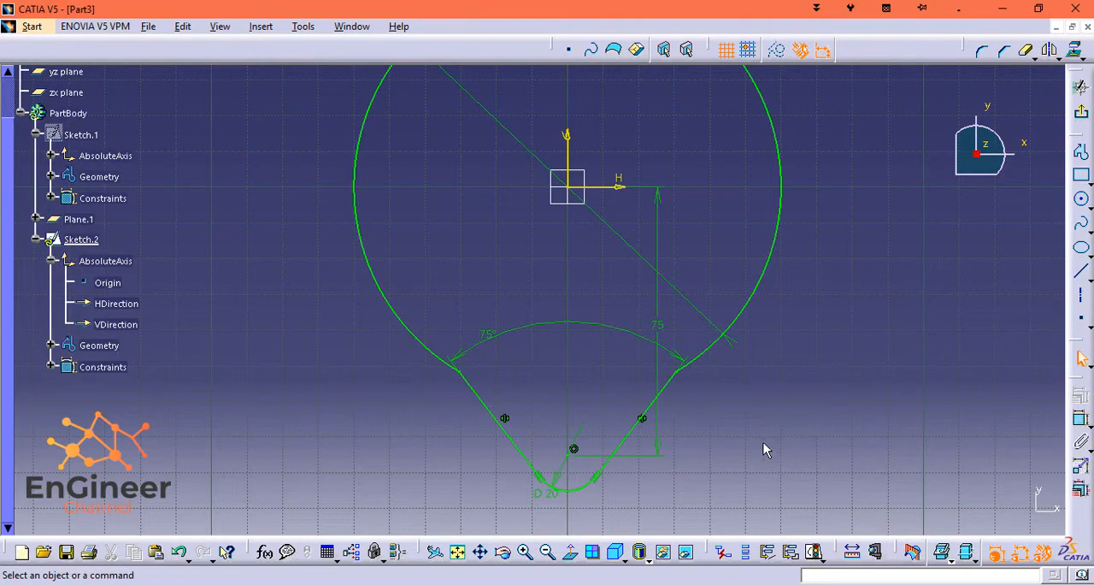
Exit the lobe profile sketch and show the hidden Sketch.1 circle in the 3D view.
middle_drag(804, 400, 798, 369)
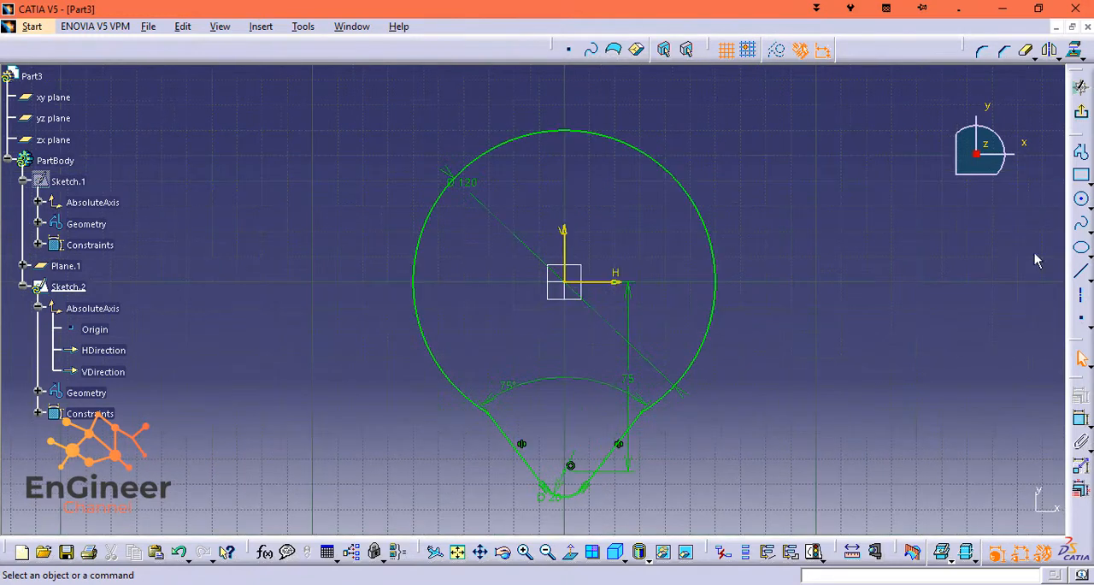
click(1086, 103)
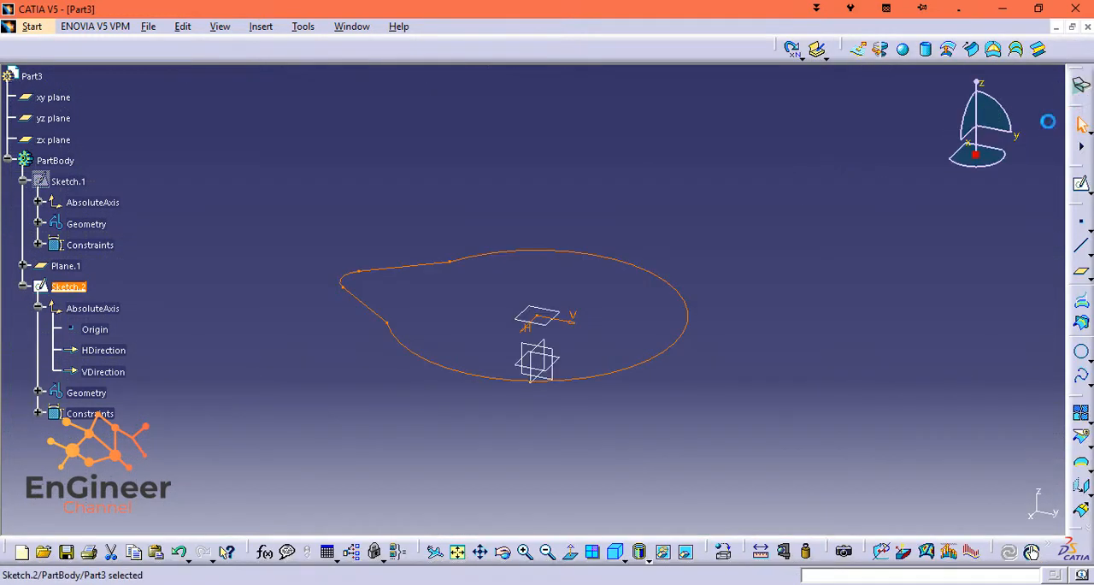
right_click(65, 181)
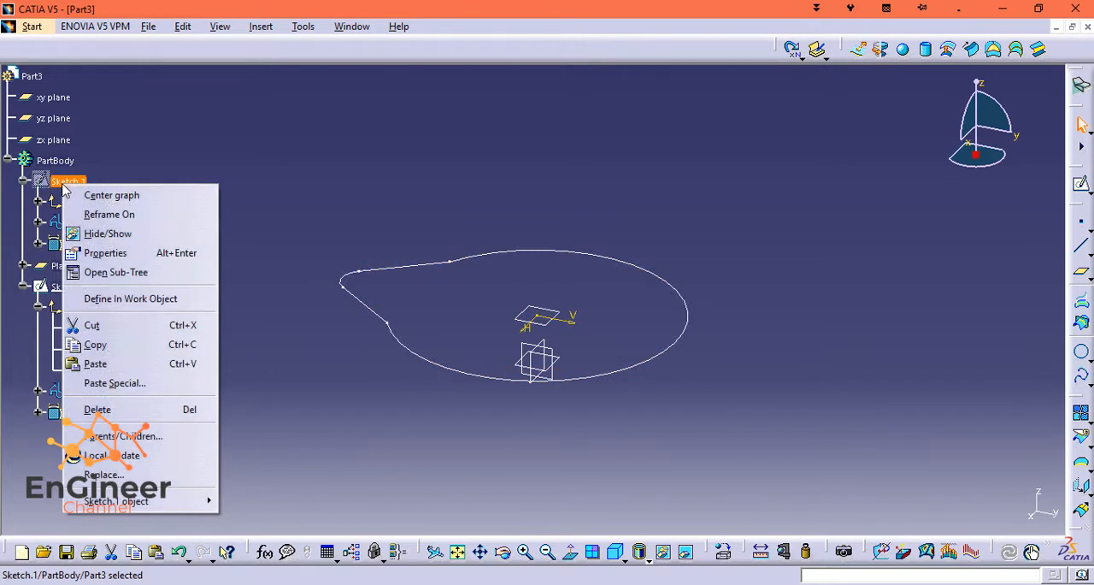
click(94, 242)
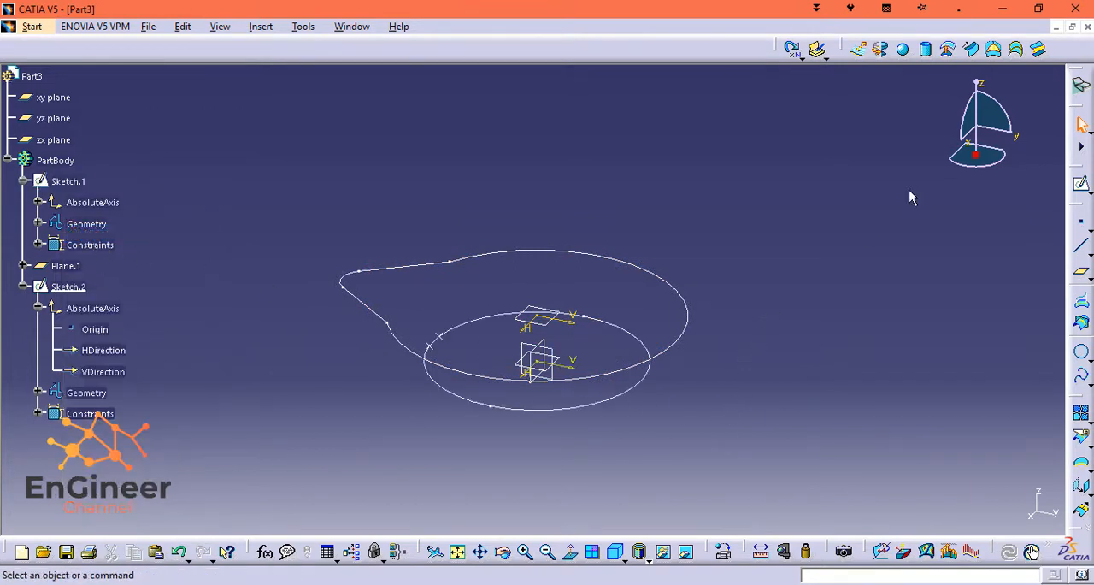
Create a Point-Point line from the lobe profile's straight-to-large-arc vertex to the nearest marked point on the Sketch.1 circle.
mouse_move(980, 92)
mouse_down()
mouse_move(983, 82)
mouse_move(967, 109)
mouse_move(990, 77)
mouse_up()
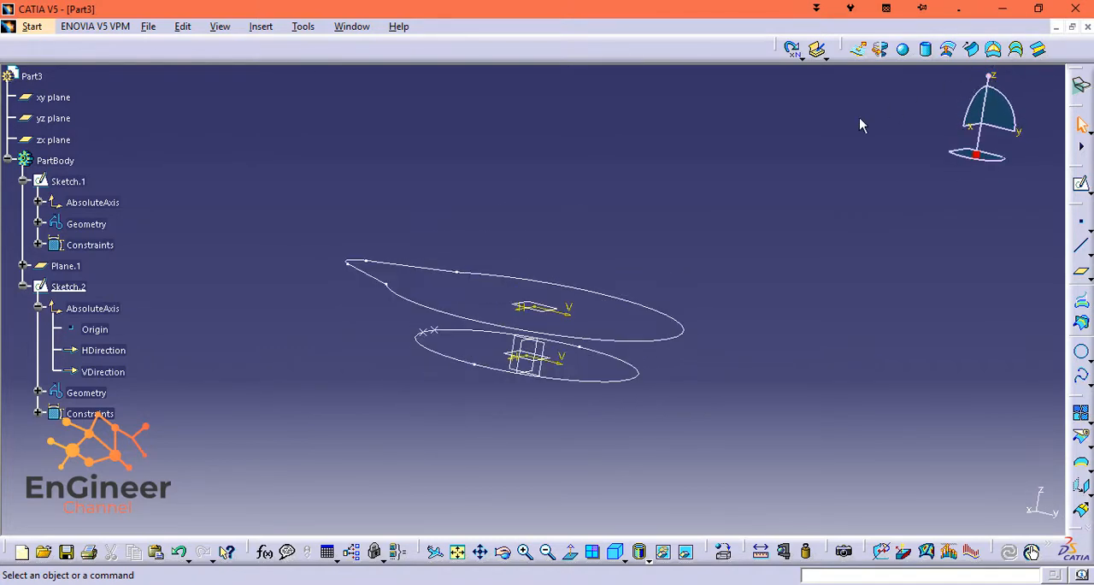
drag(990, 77, 976, 100)
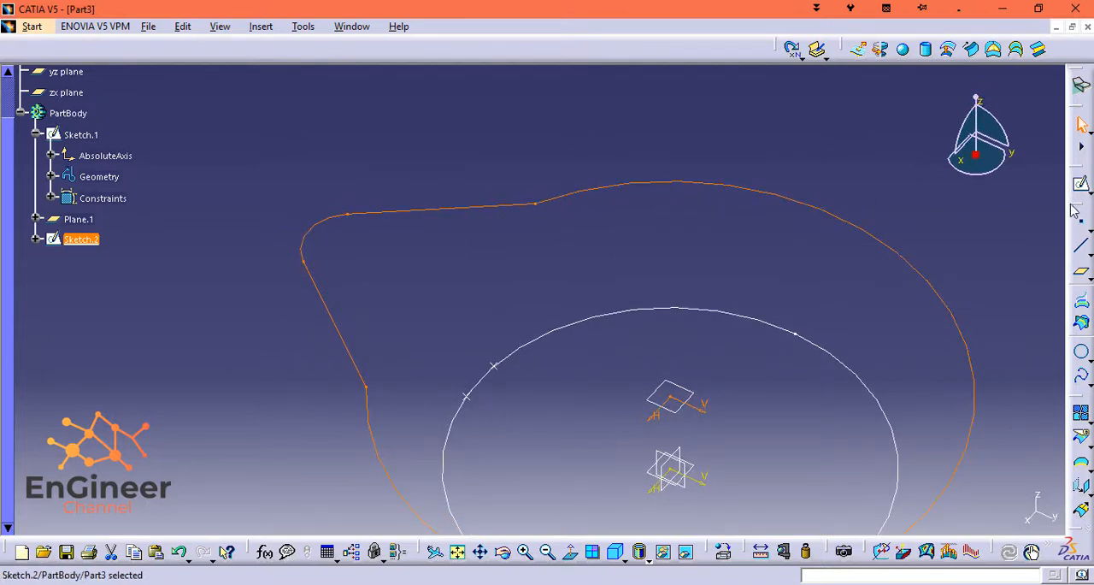
click(1081, 247)
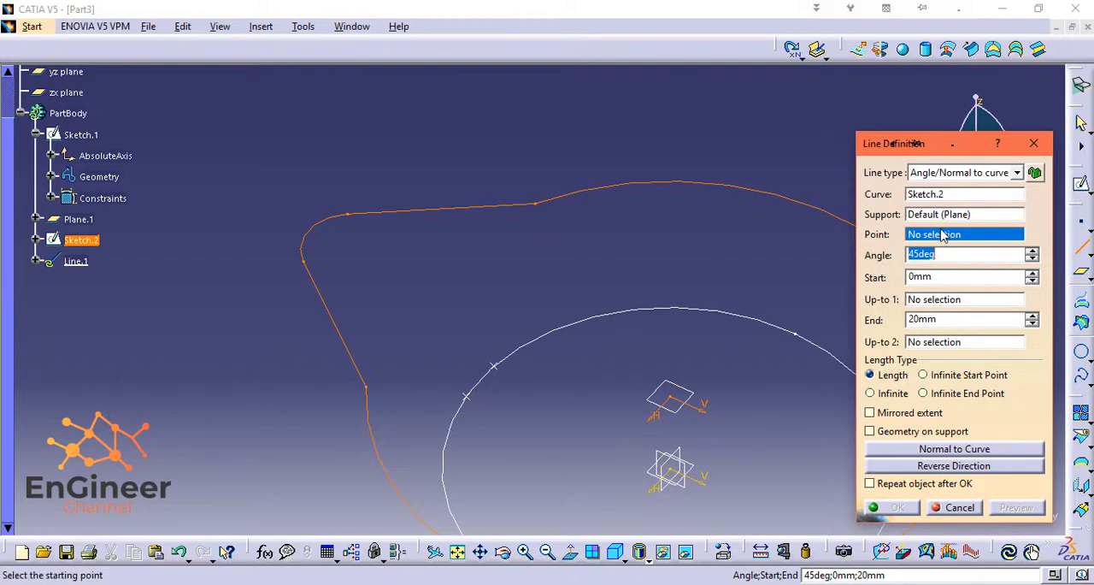
click(967, 176)
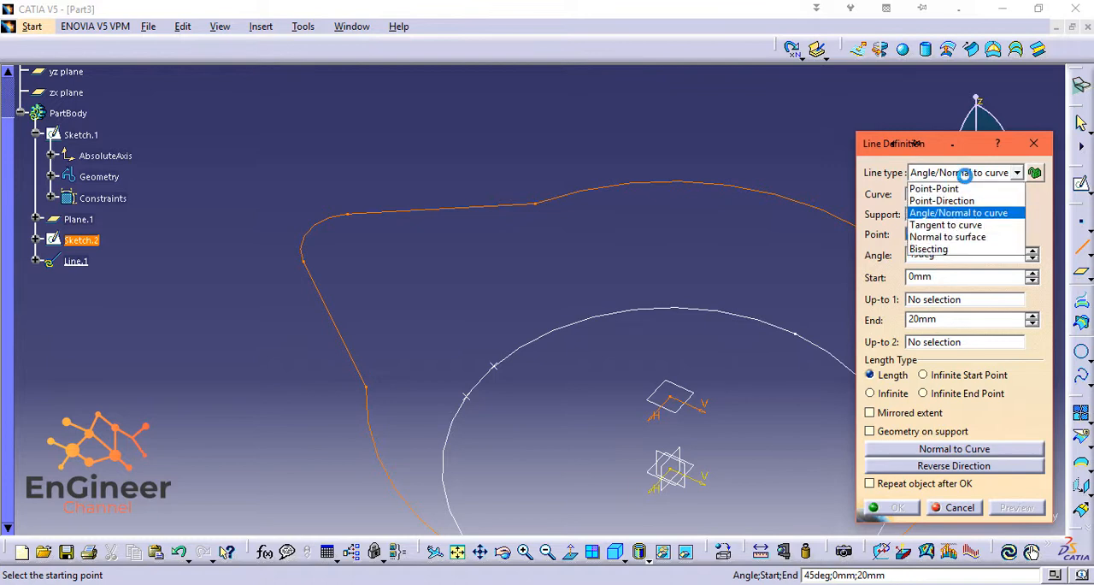
click(964, 186)
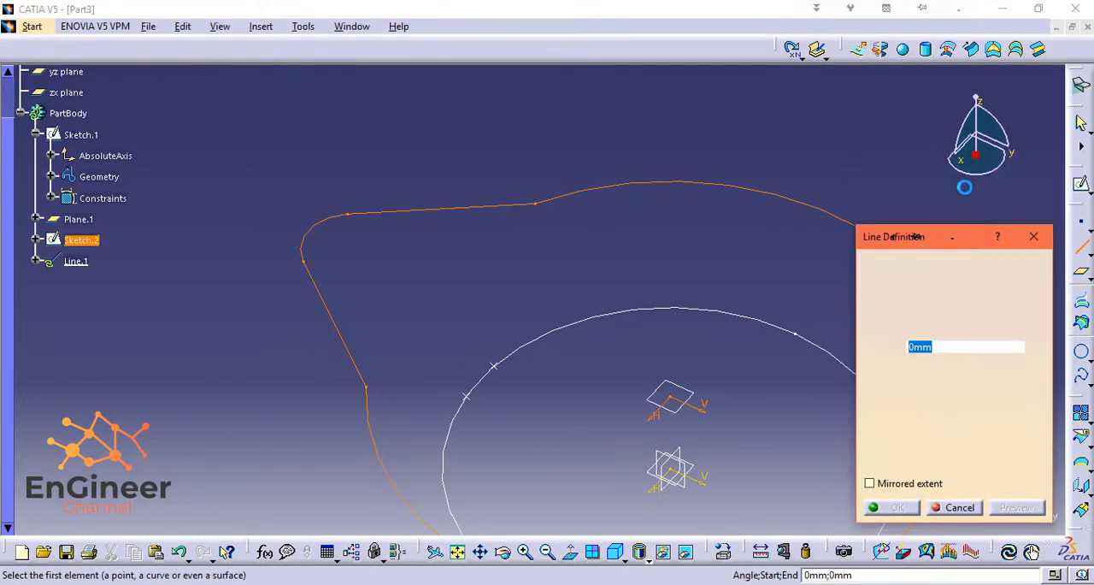
click(366, 385)
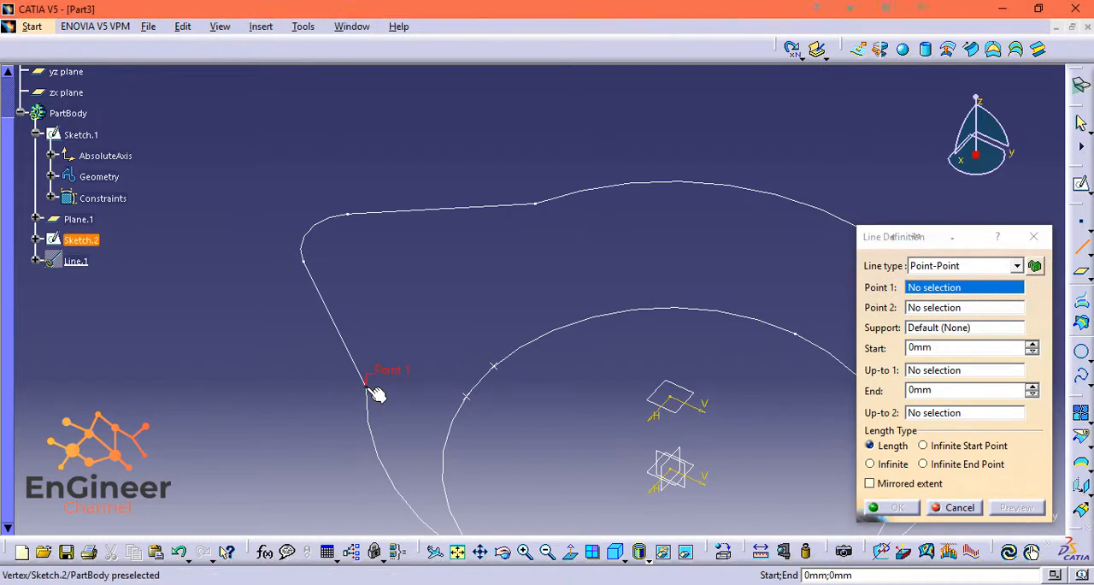
click(469, 395)
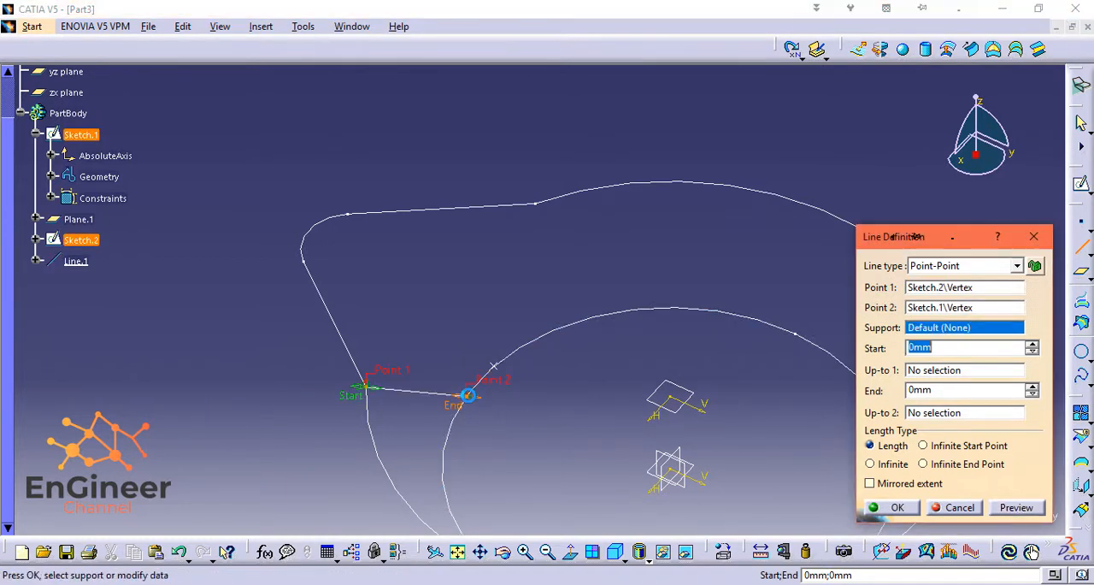
click(898, 507)
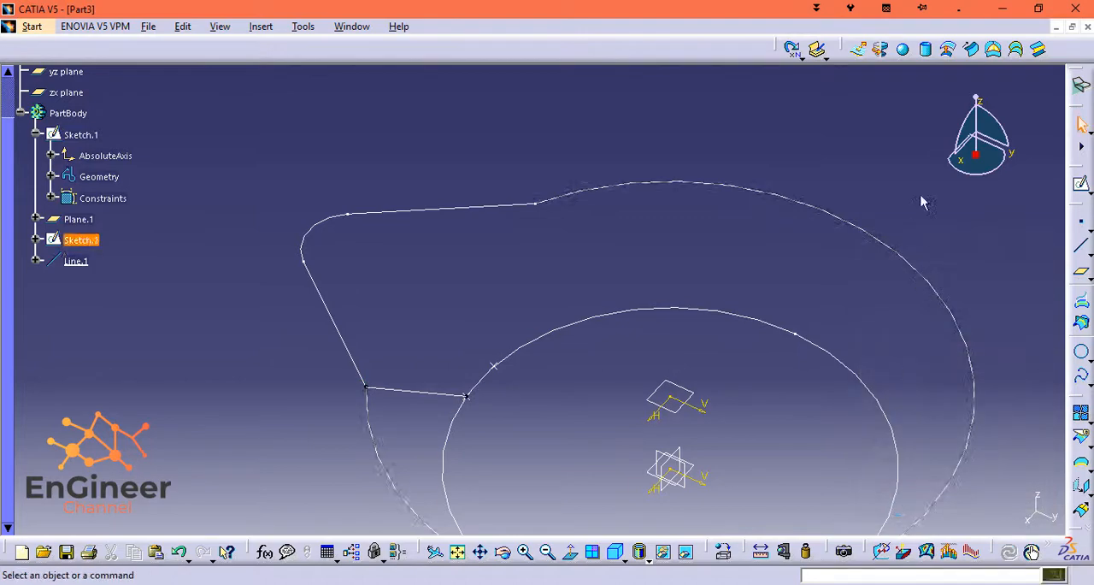
Start a Multi-sections Surface and pick the Sketch.1 circle edge as the first section.
mouse_move(978, 105)
mouse_down()
mouse_move(981, 87)
mouse_move(976, 128)
mouse_move(930, 112)
mouse_move(972, 80)
mouse_move(960, 68)
mouse_move(962, 113)
mouse_up()
scroll(816, 314, down, 2)
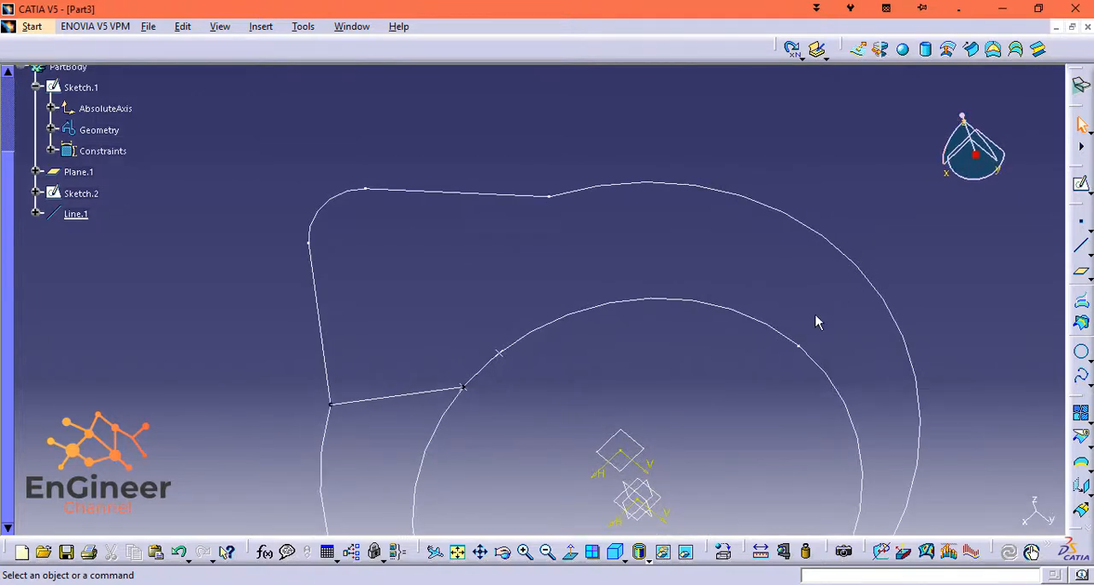
mouse_move(816, 315)
middle_down()
mouse_move(806, 237)
mouse_move(769, 289)
middle_up()
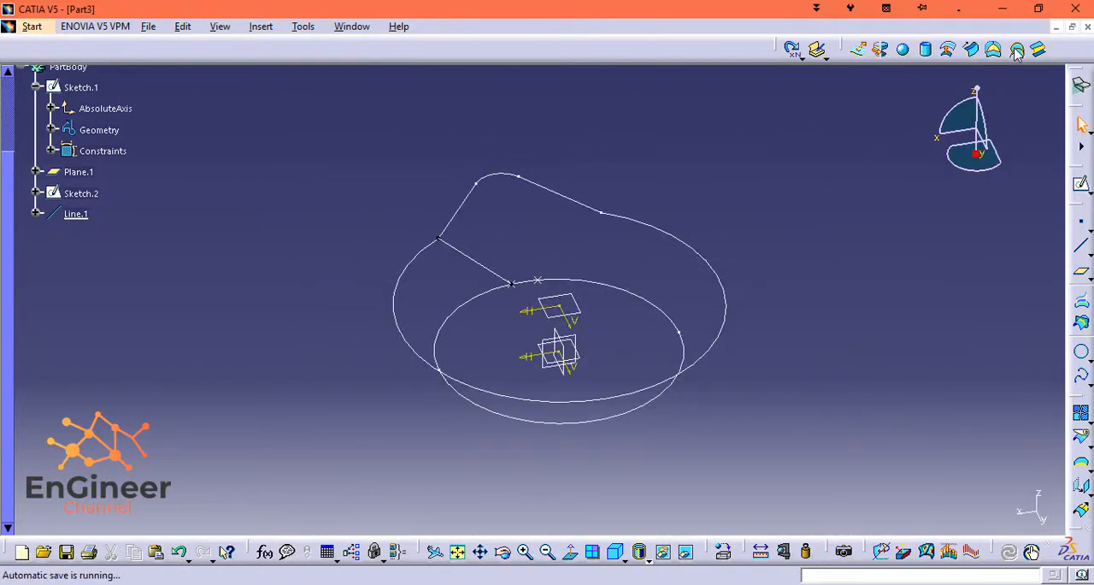
click(1018, 52)
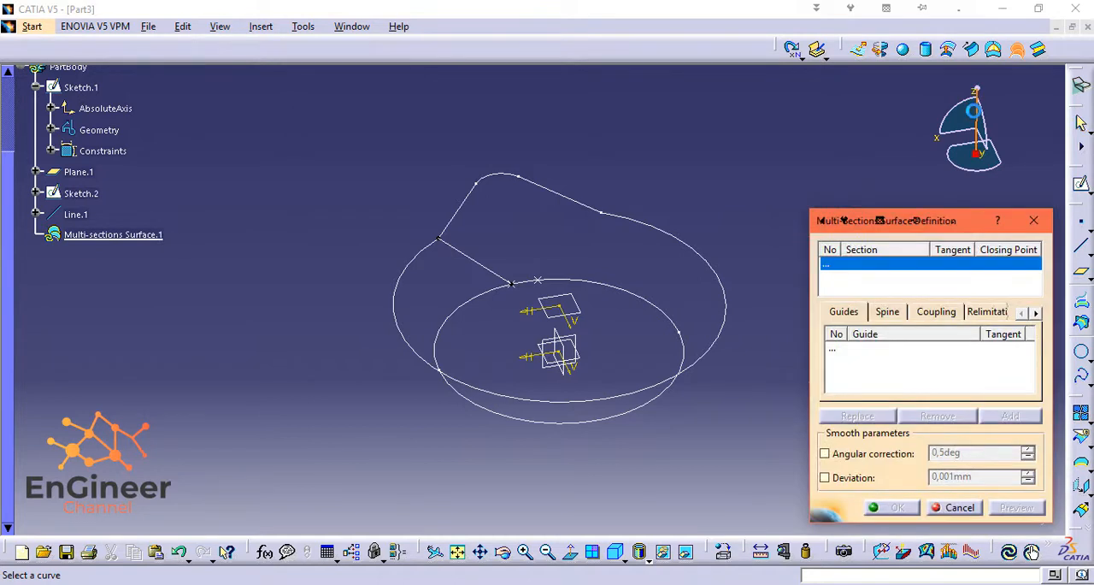
click(613, 286)
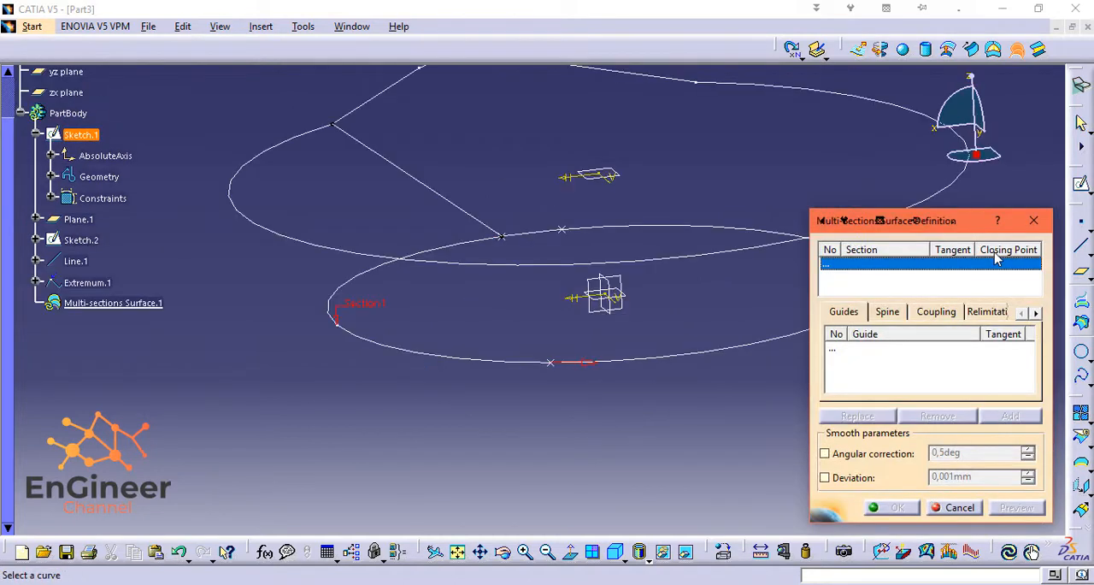
click(584, 235)
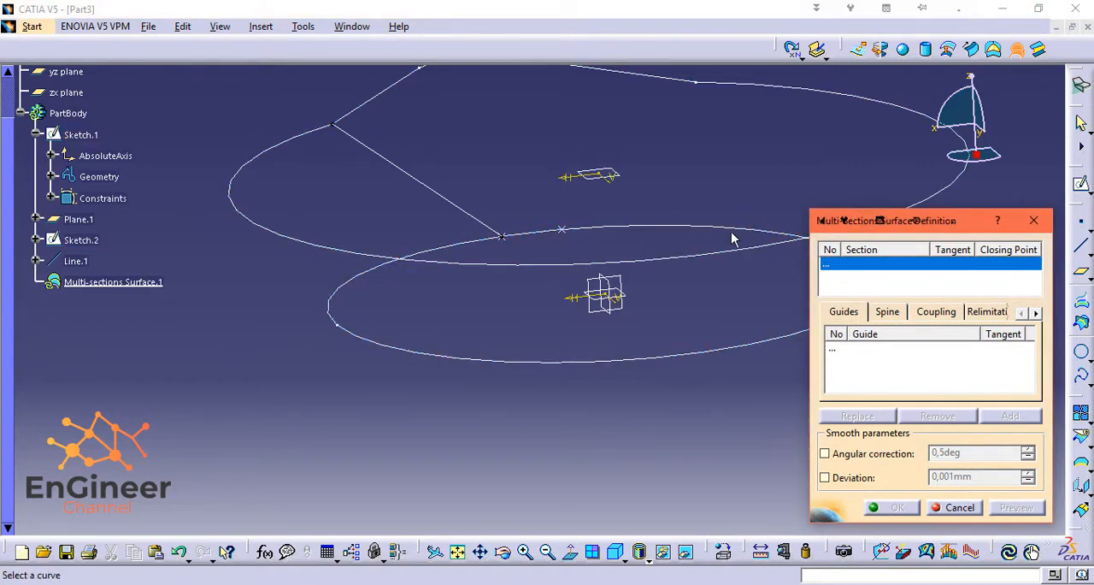
click(596, 232)
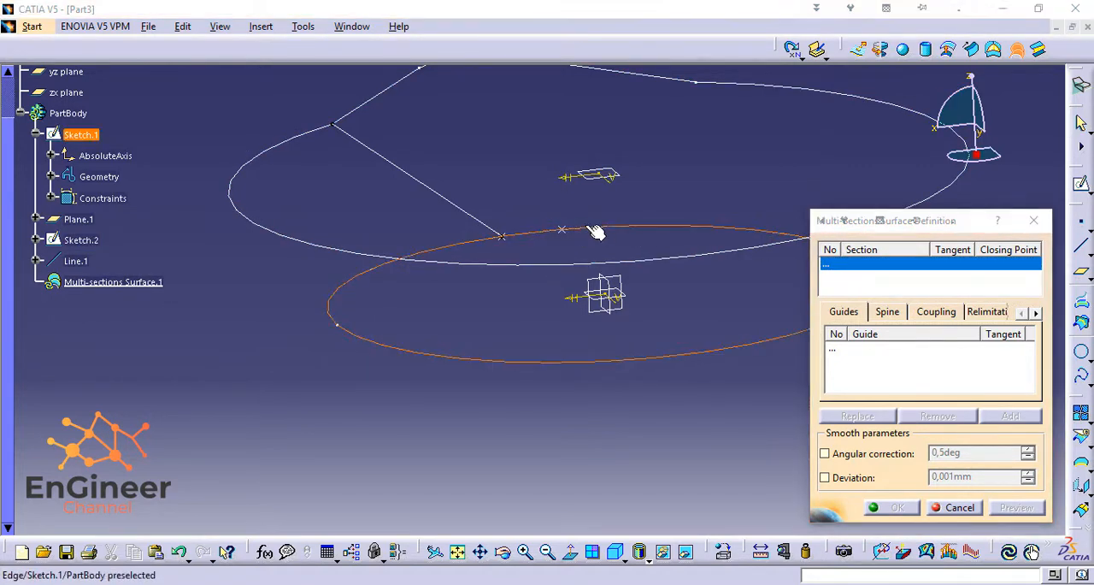
click(611, 345)
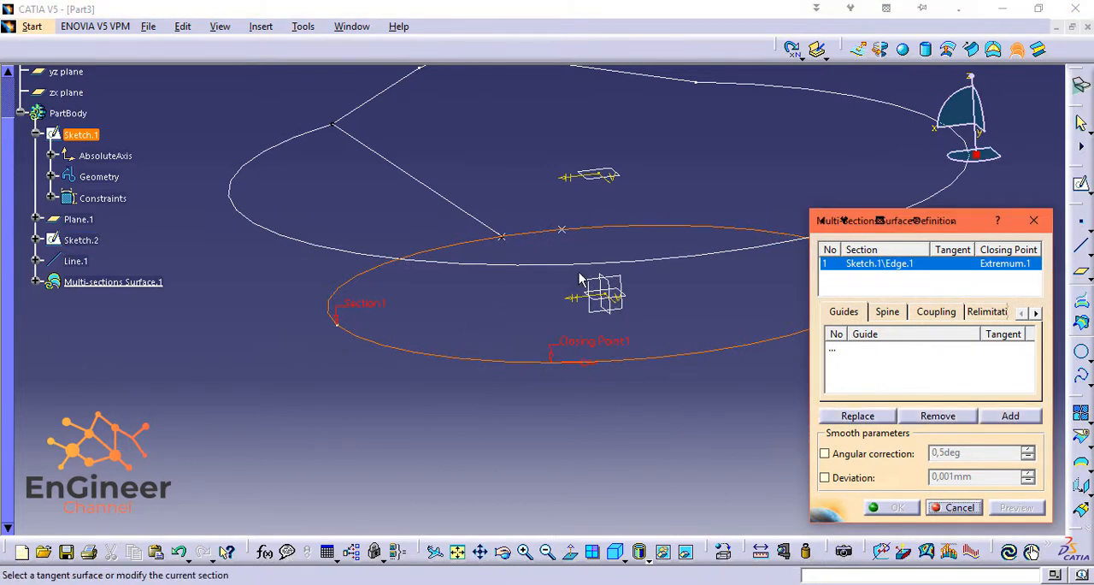
Replace the first section's closing point with the circle's marked point that is not attached to Line.1.
right_click(569, 344)
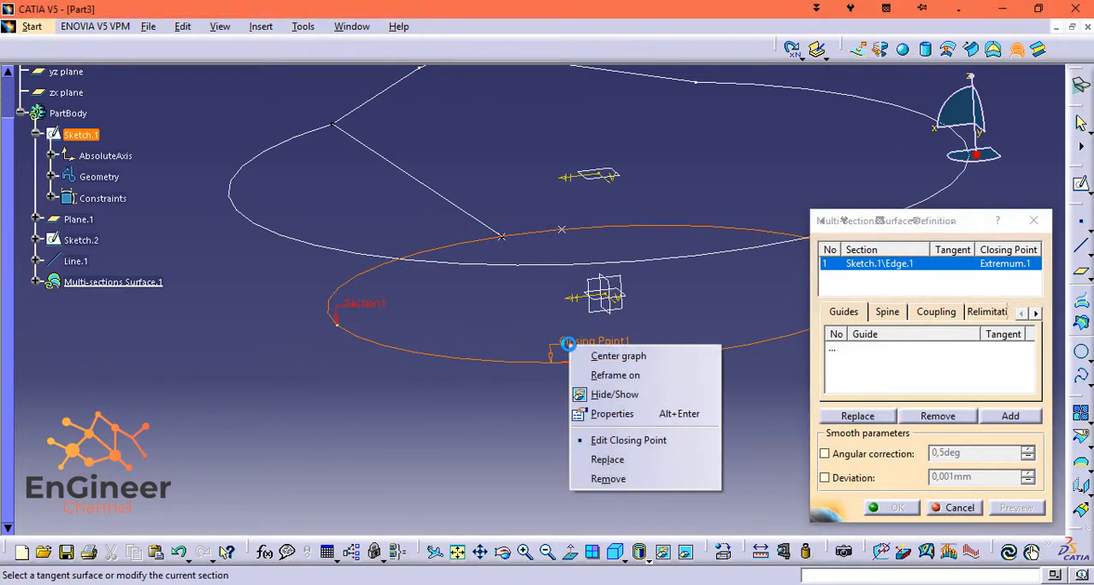
click(605, 459)
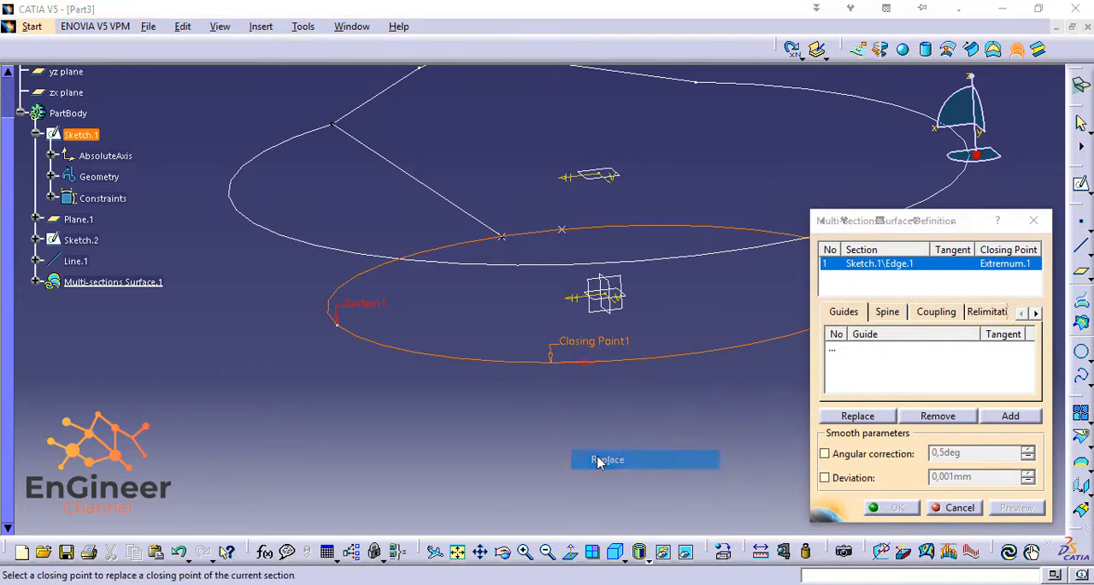
click(565, 233)
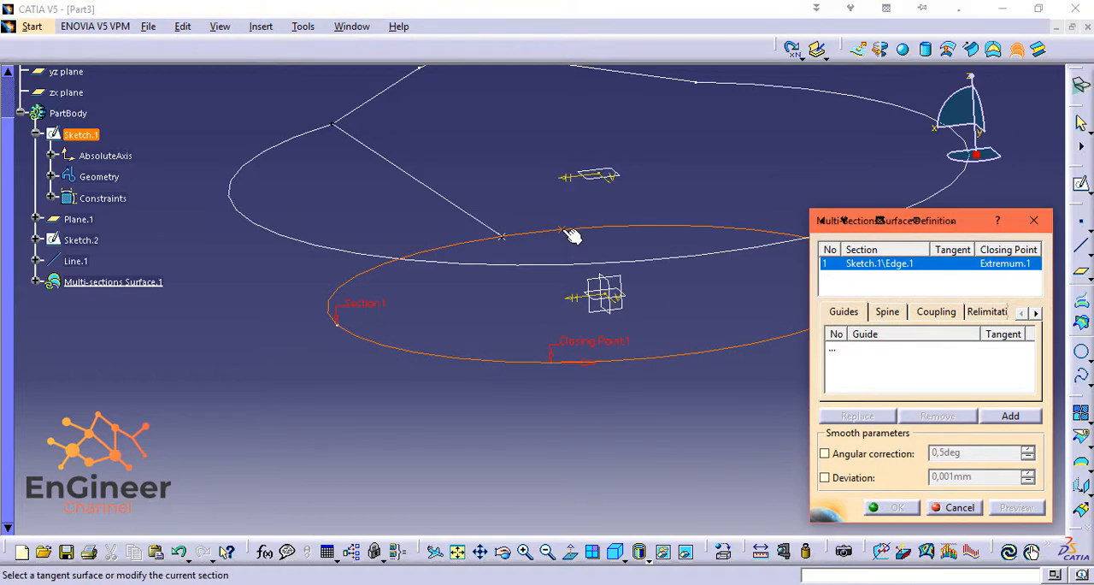
Add the Sketch.2 lobe profile as the second section of the multi-sections surface.
click(853, 284)
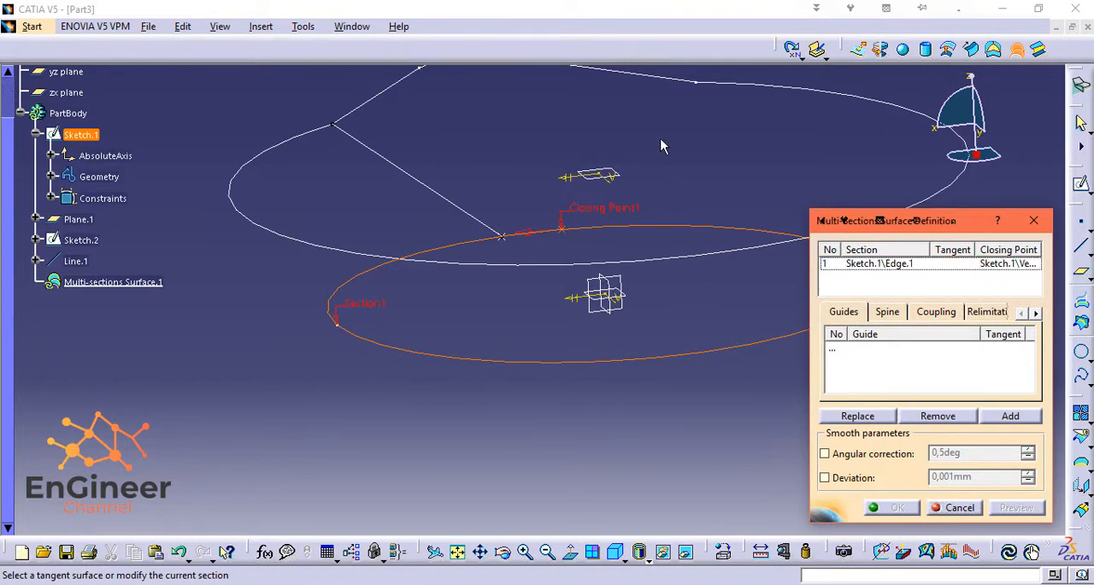
middle_drag(661, 139, 622, 198)
click(1036, 389)
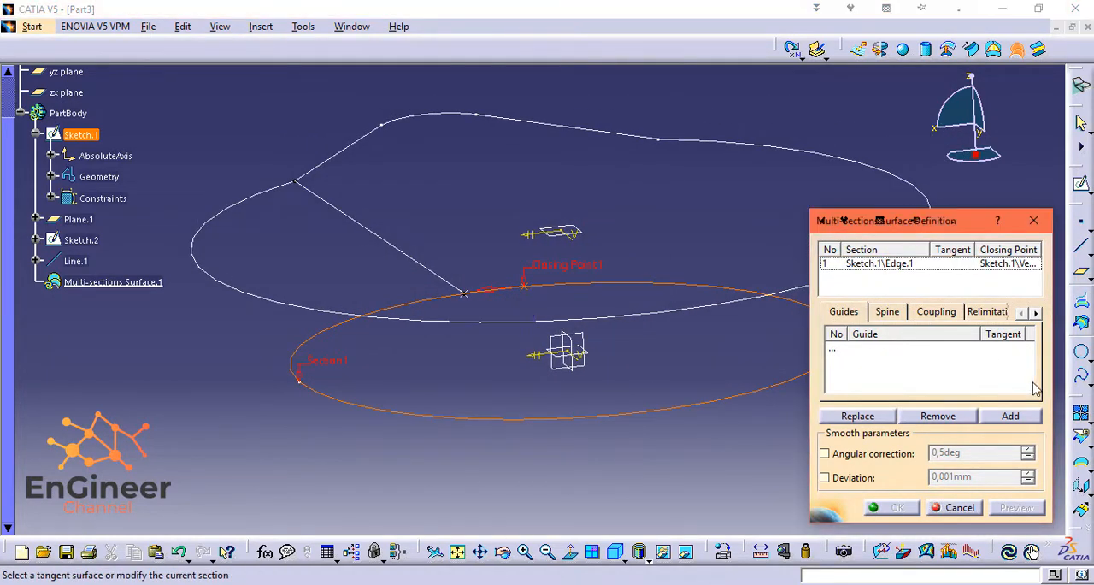
click(1010, 417)
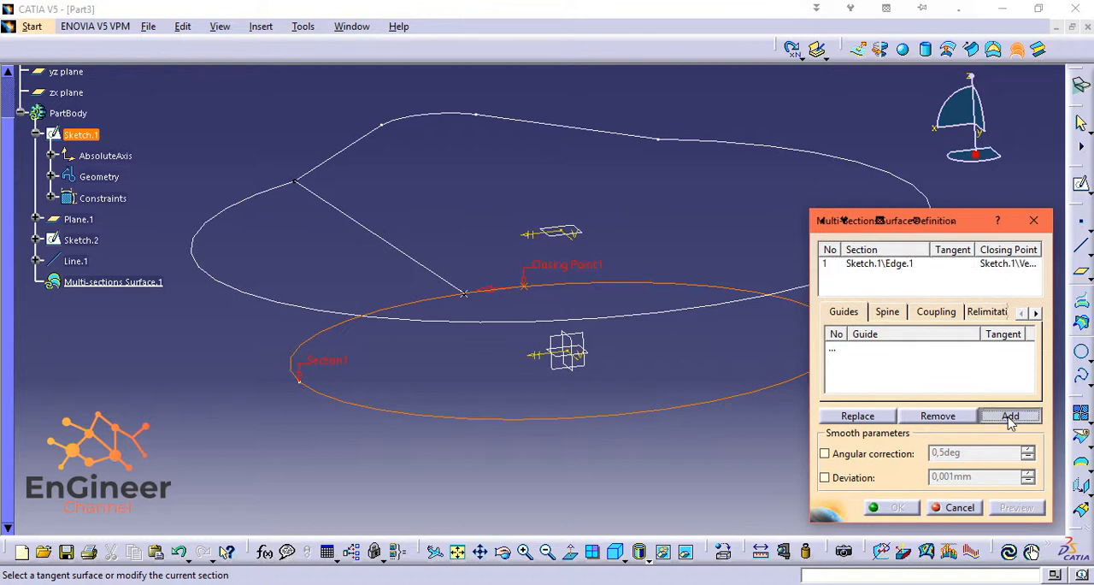
click(465, 318)
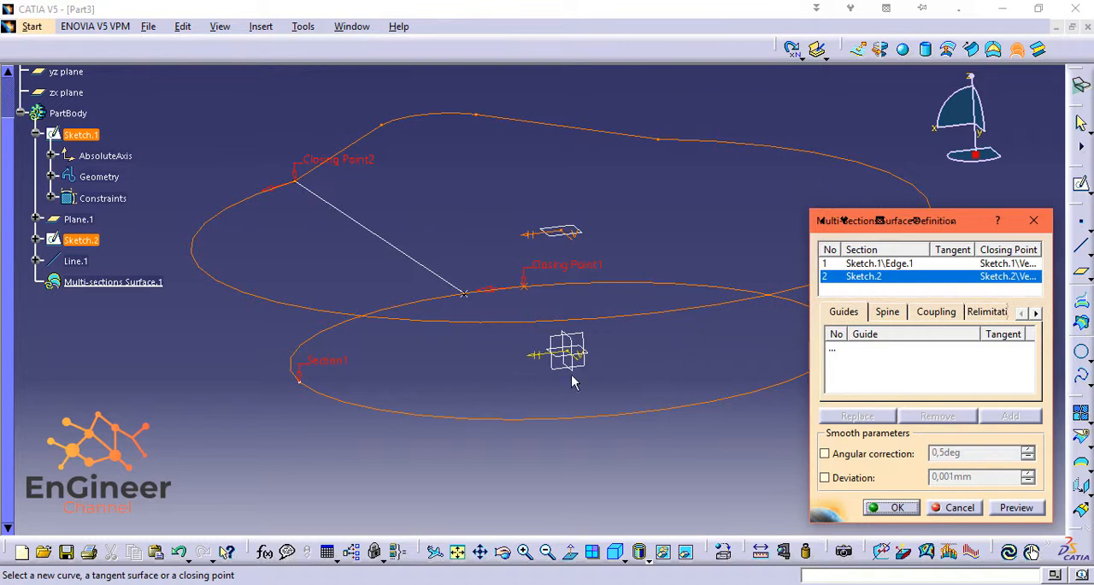
Replace the second section's closing point with the large-arc vertex on the lobe side opposite Line.1.
right_click(357, 168)
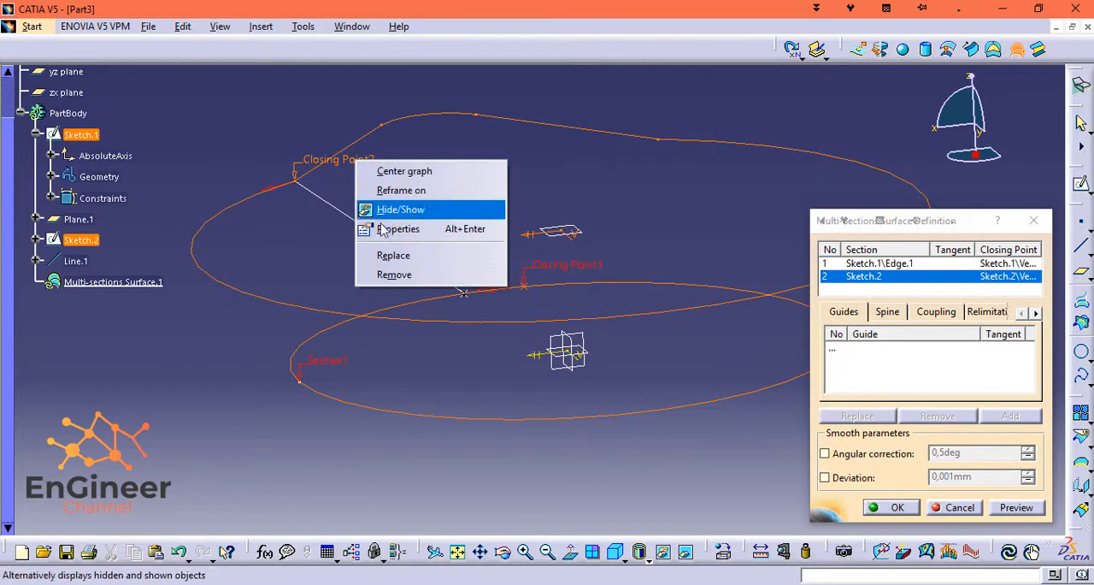
click(395, 255)
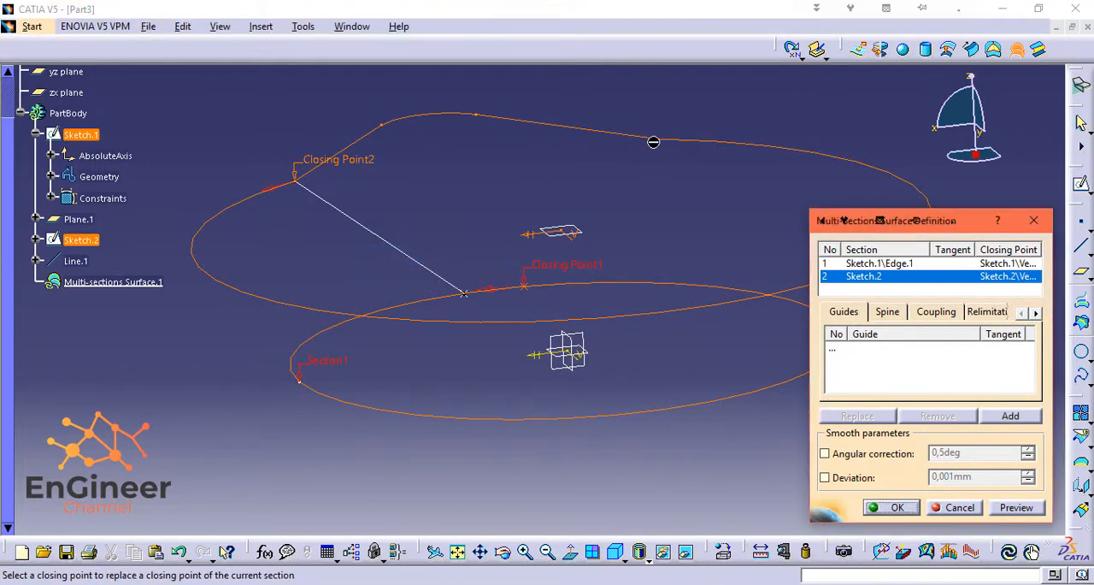
click(666, 141)
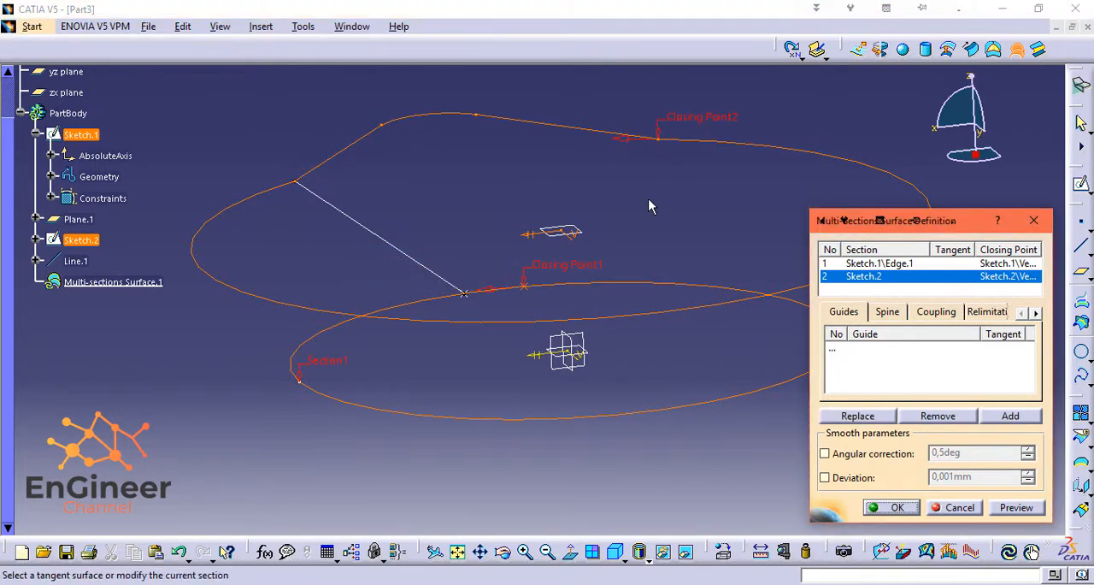
Assign Line.1 as the guide, preview the multi-sections surface and create it.
right_click(863, 371)
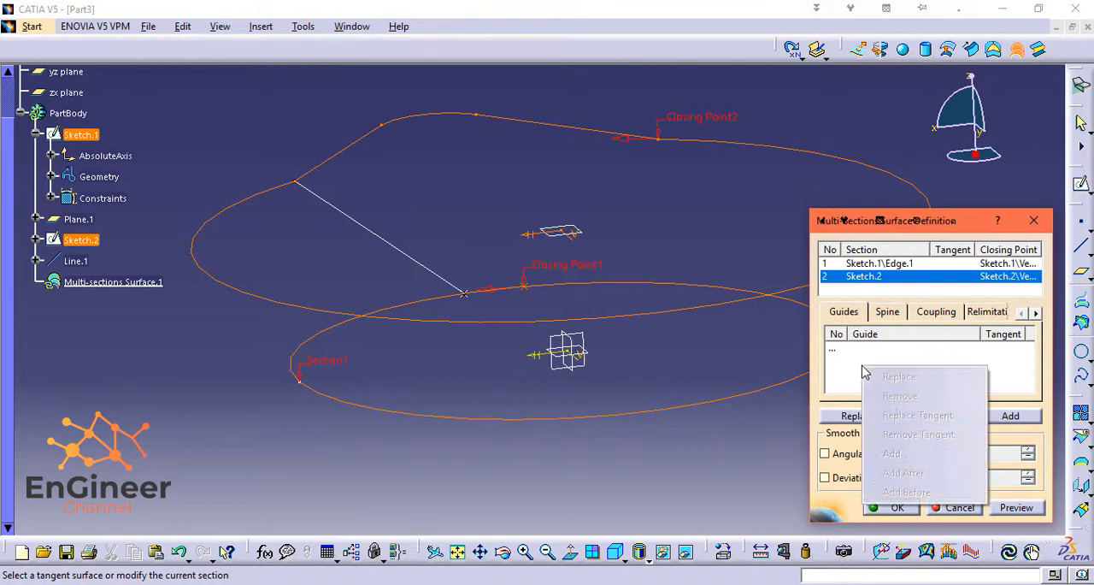
click(841, 348)
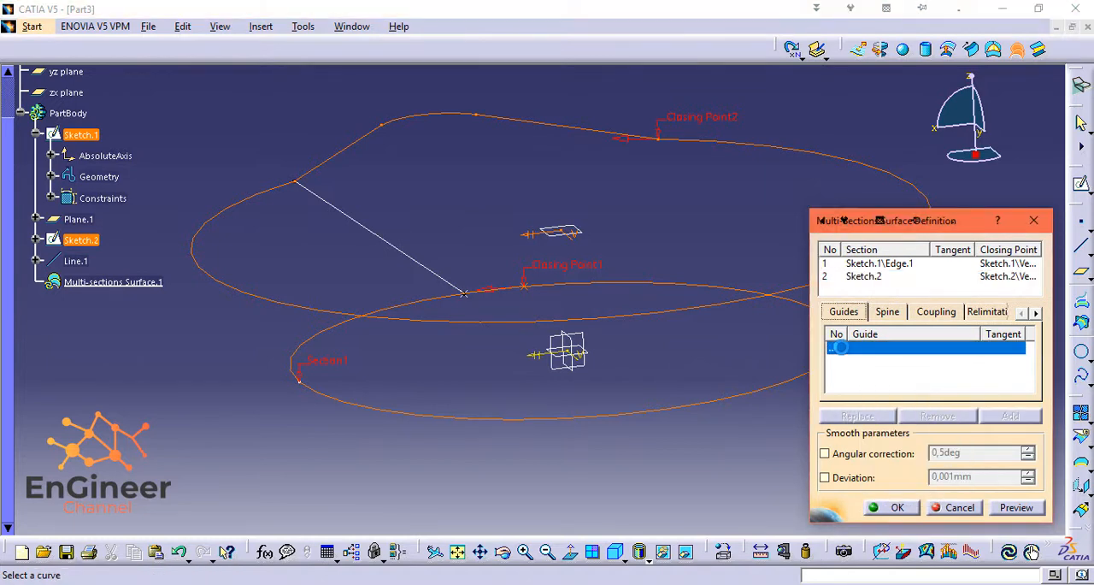
click(428, 264)
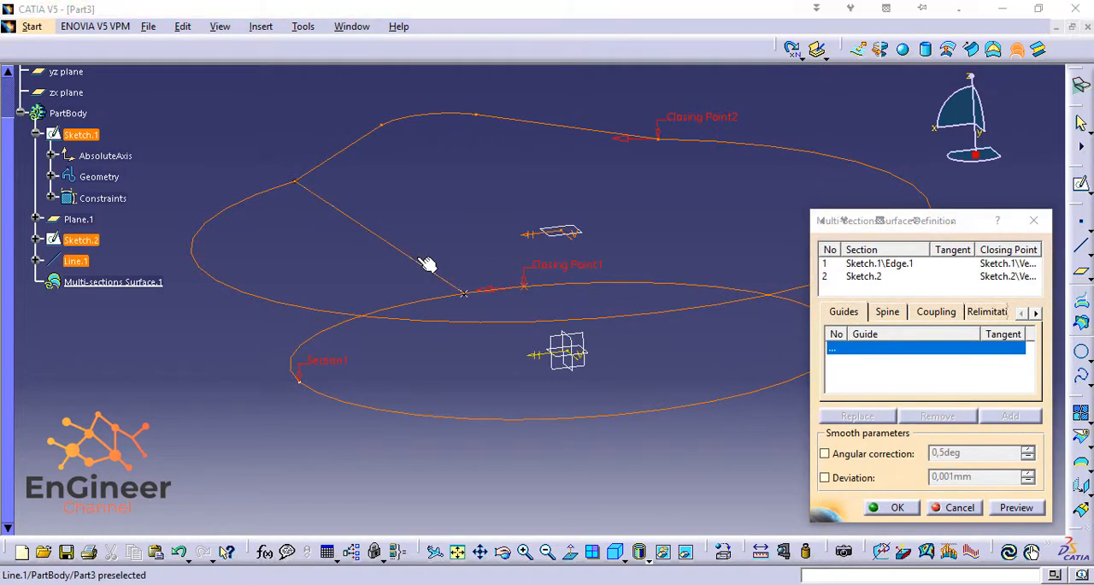
click(428, 264)
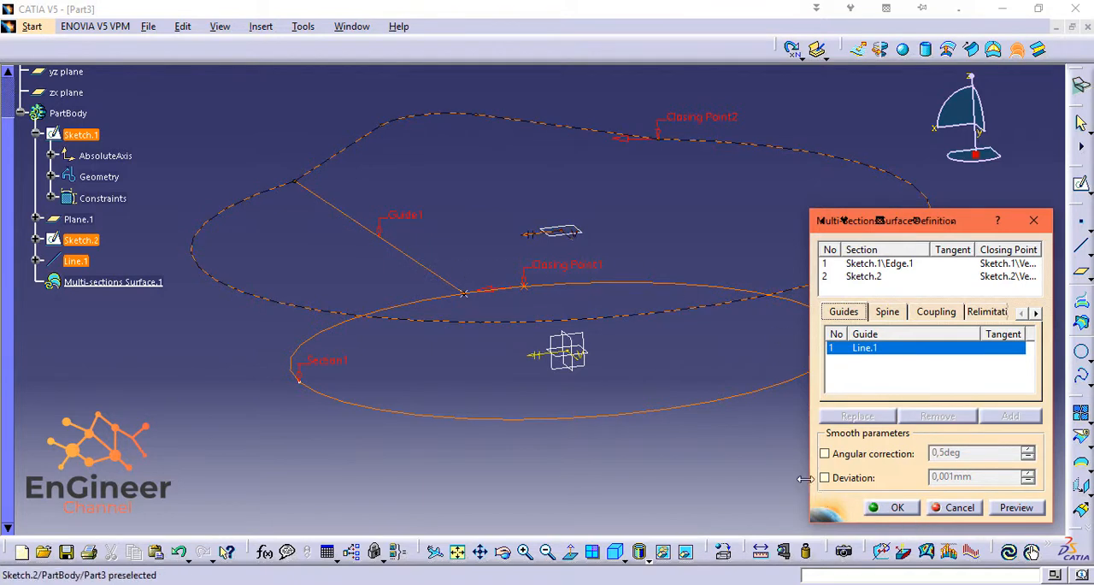
click(1024, 516)
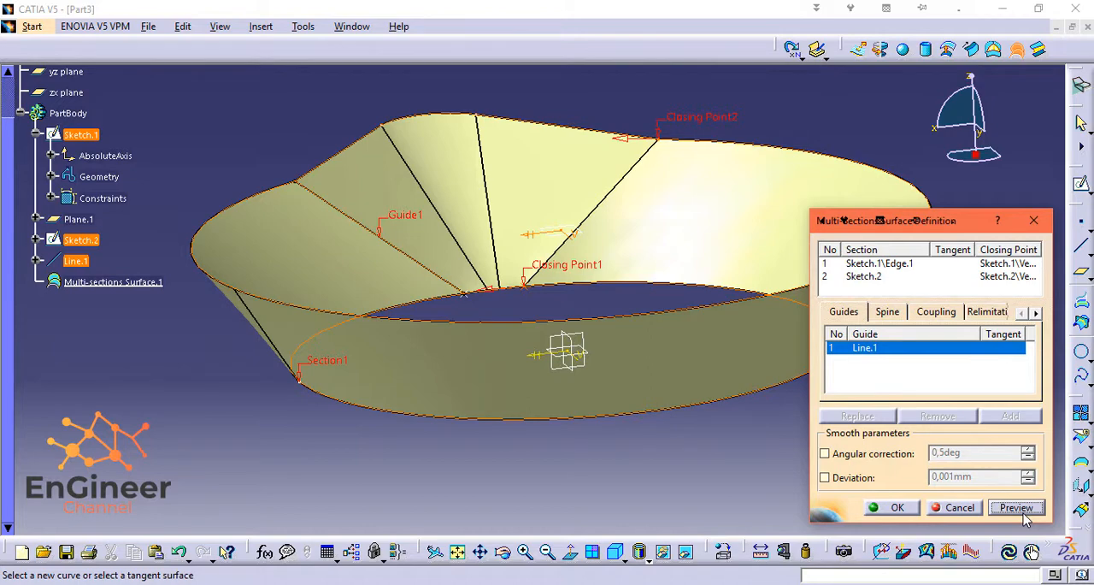
mouse_move(975, 83)
mouse_down()
mouse_move(970, 99)
mouse_move(976, 80)
mouse_up()
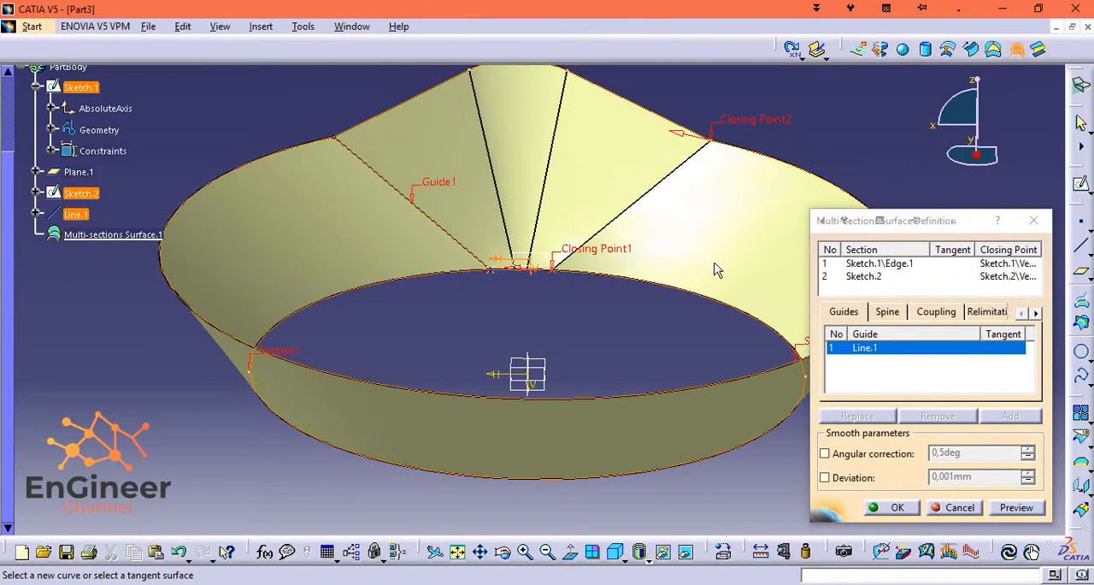
click(895, 507)
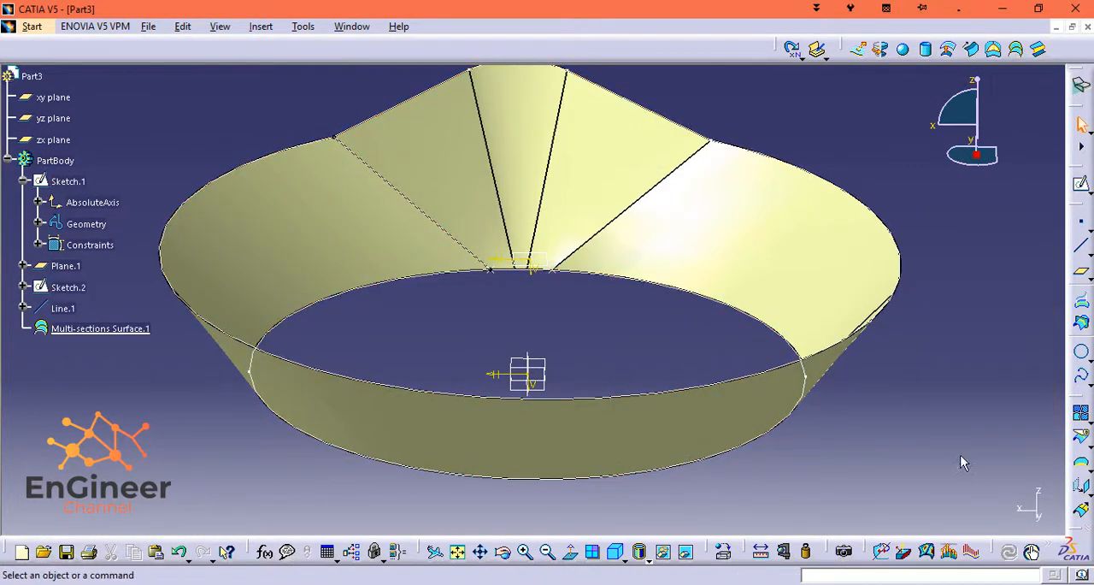
Hide Sketch.1, Sketch.2 and Line.1 so only the multi-sections surface and the reference planes remain displayed.
click(457, 551)
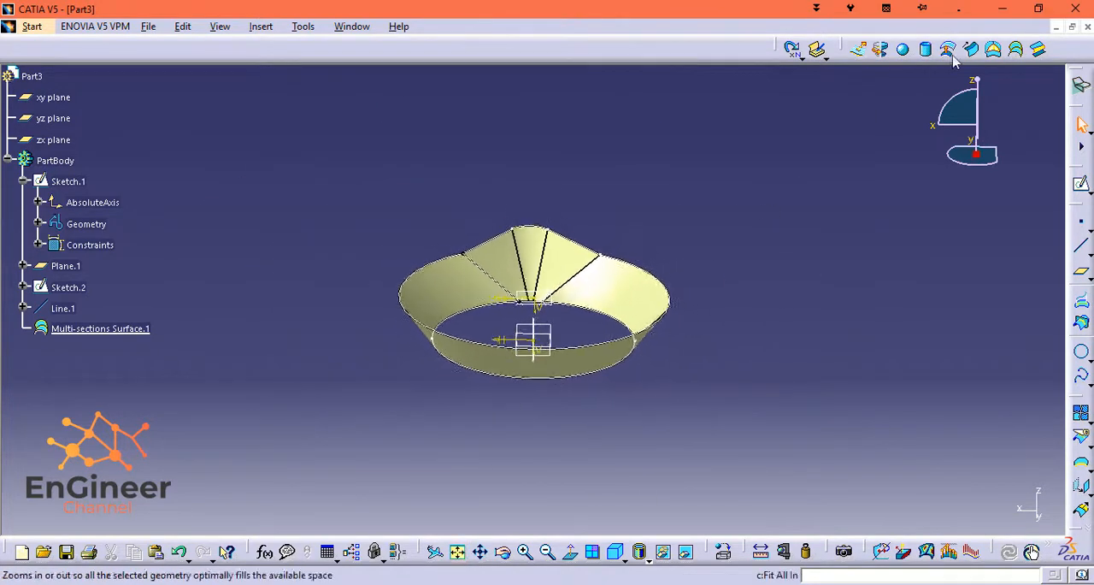
mouse_move(975, 82)
mouse_down()
mouse_move(932, 88)
mouse_move(940, 107)
mouse_move(966, 98)
mouse_move(986, 70)
mouse_move(961, 112)
mouse_move(940, 90)
mouse_move(968, 84)
mouse_up()
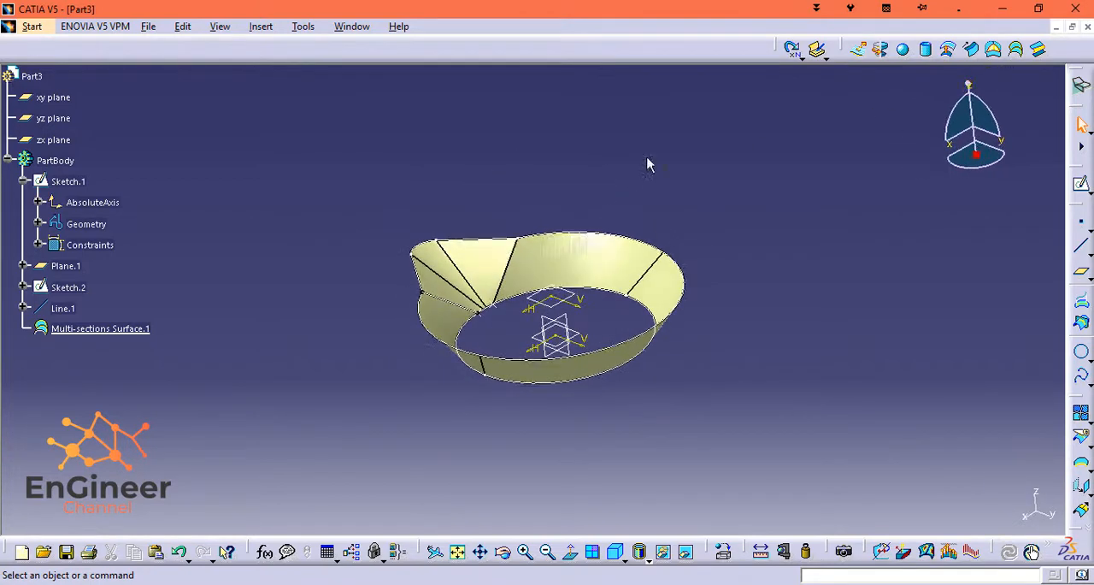
right_click(72, 186)
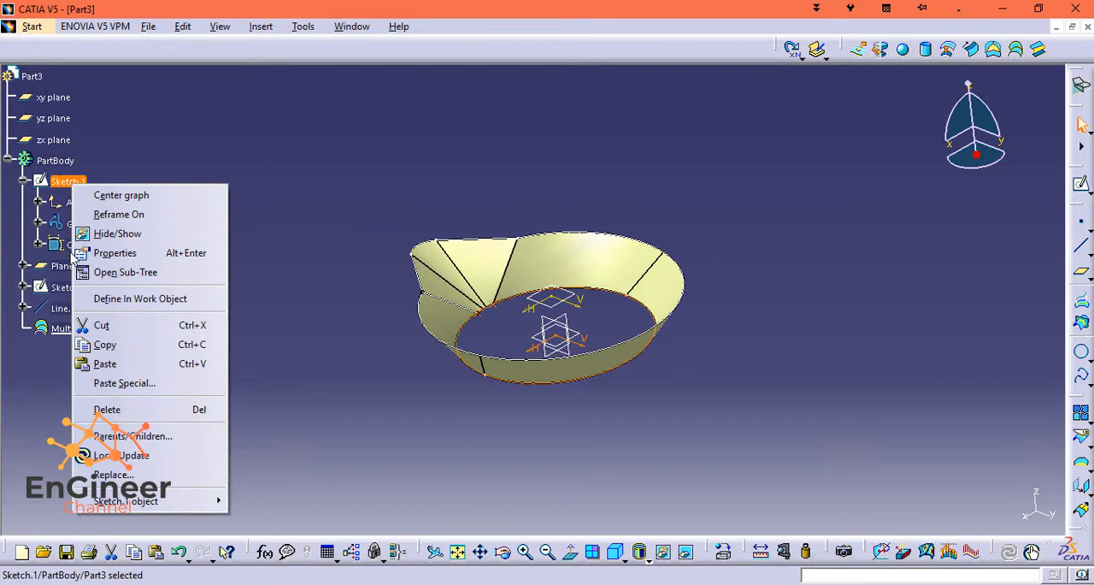
click(104, 236)
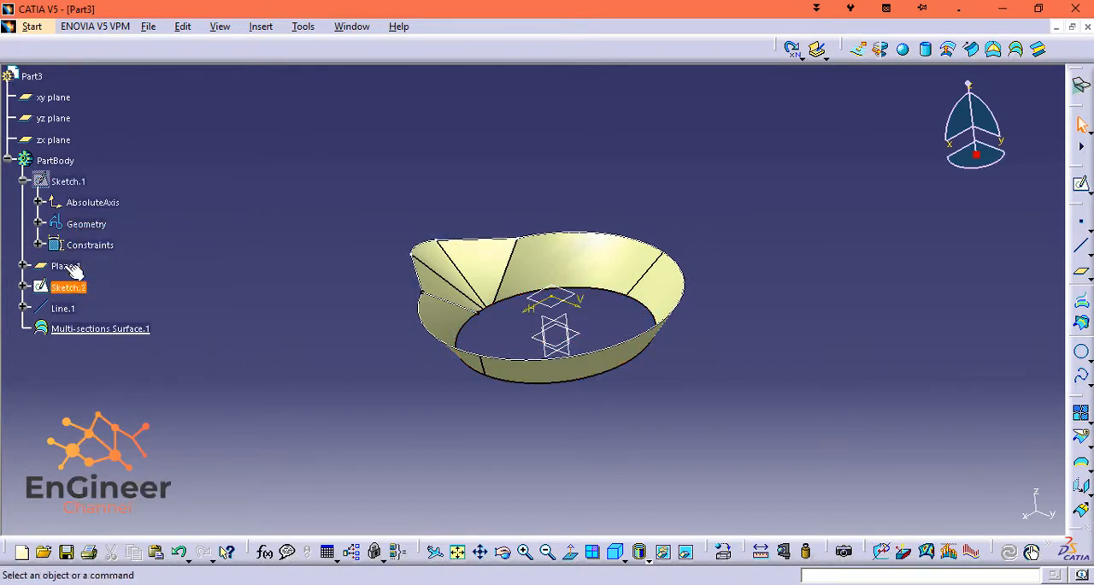
right_click(57, 287)
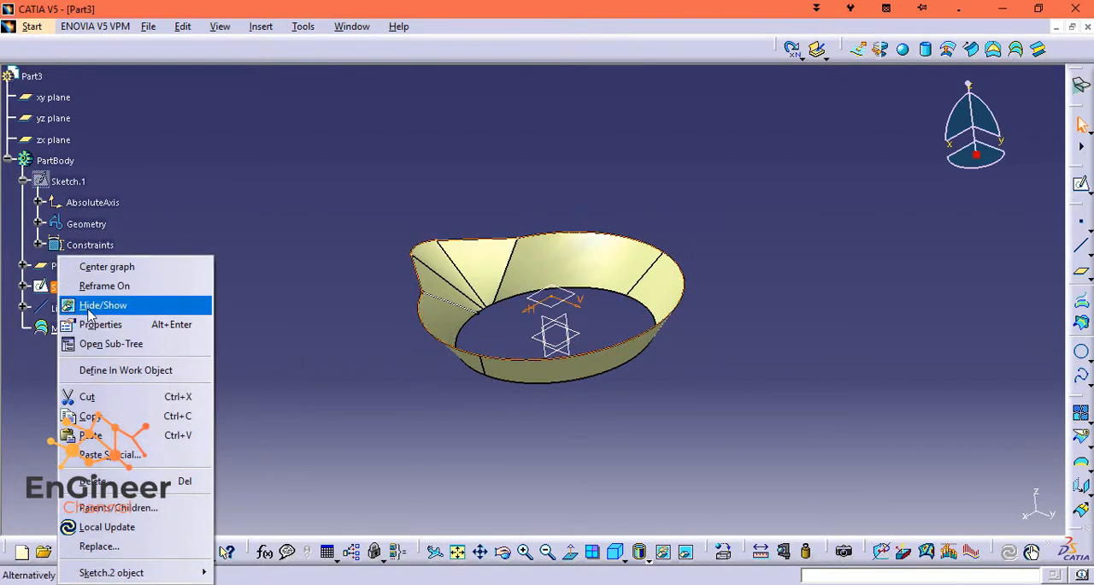
click(89, 306)
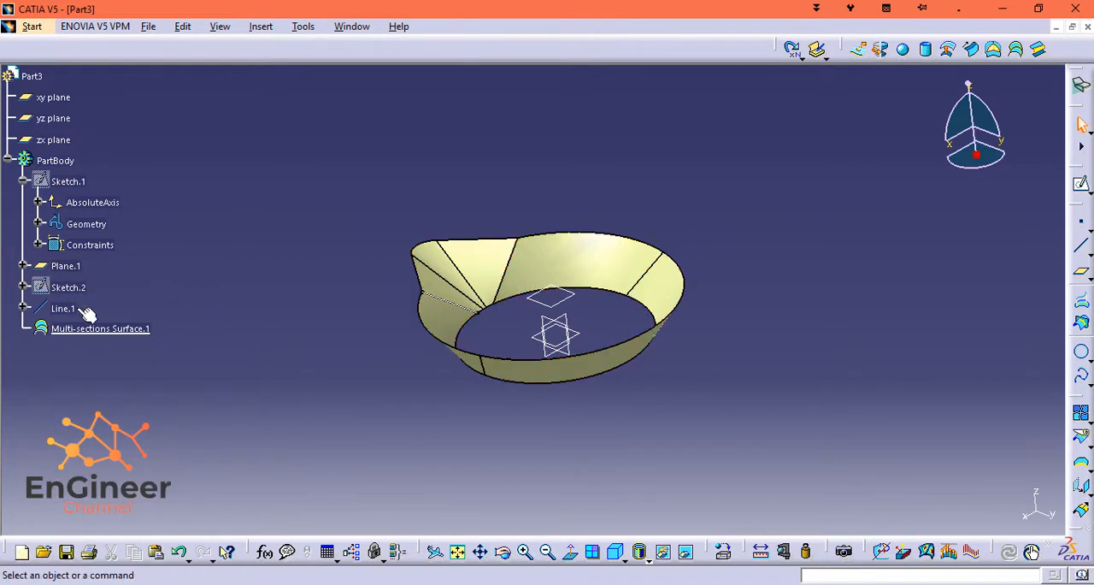
right_click(84, 310)
click(104, 303)
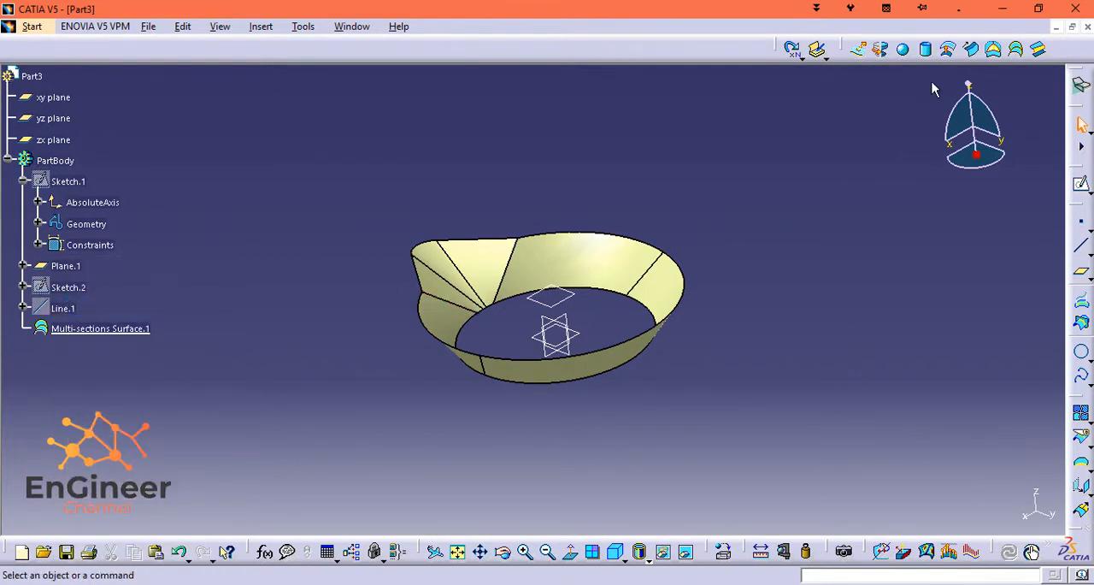
Open a new sketch on the yz plane.
mouse_move(970, 83)
mouse_down()
mouse_move(975, 73)
mouse_move(960, 88)
mouse_move(983, 97)
mouse_move(980, 74)
mouse_move(969, 83)
mouse_up()
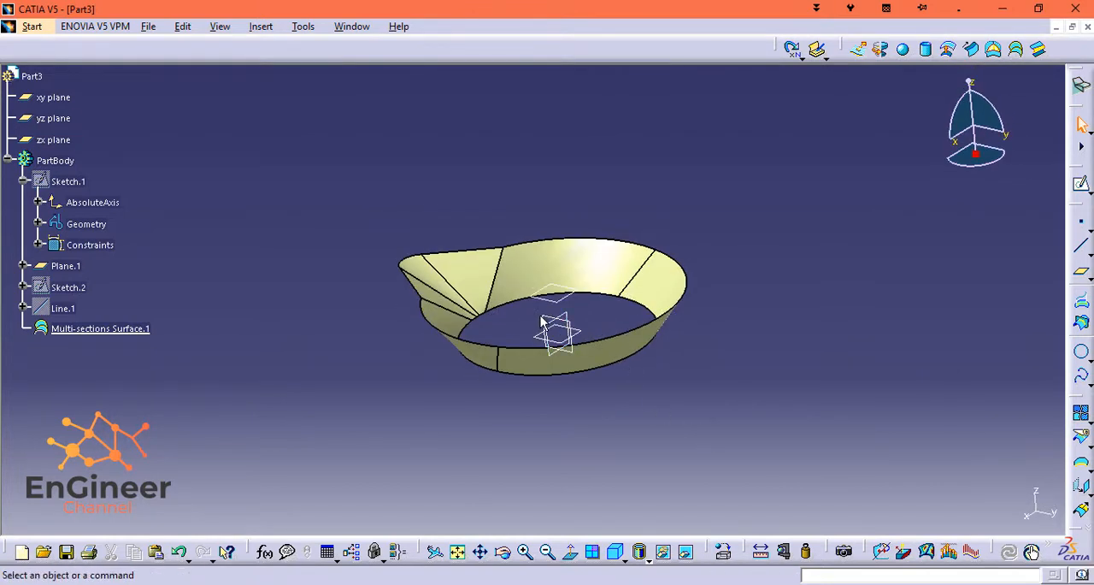
click(1079, 184)
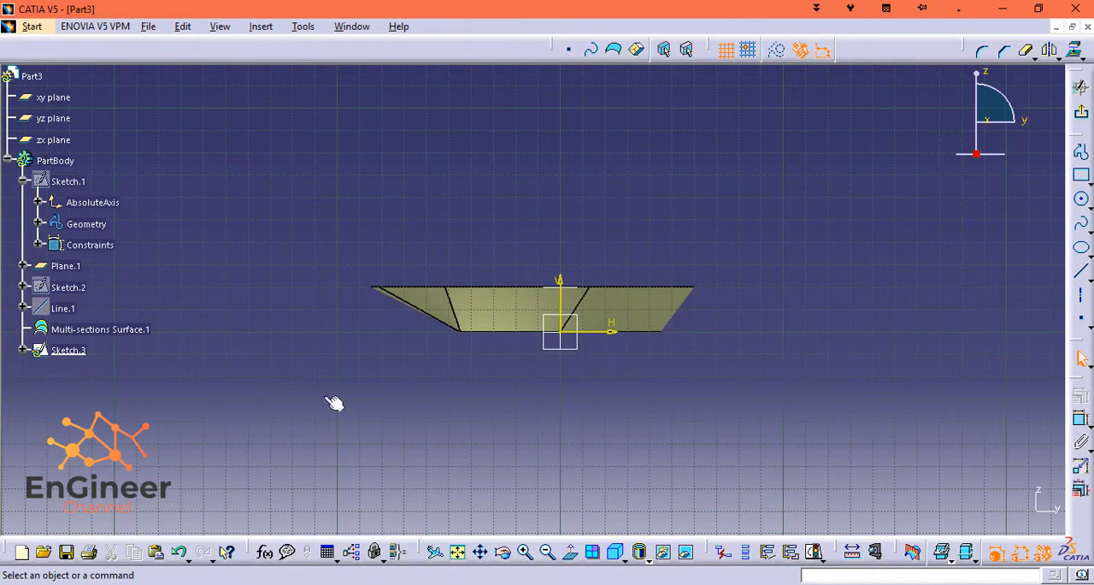
Try to hide Multi-sections Surface.1 while the yz-plane sketch is open.
right_click(59, 330)
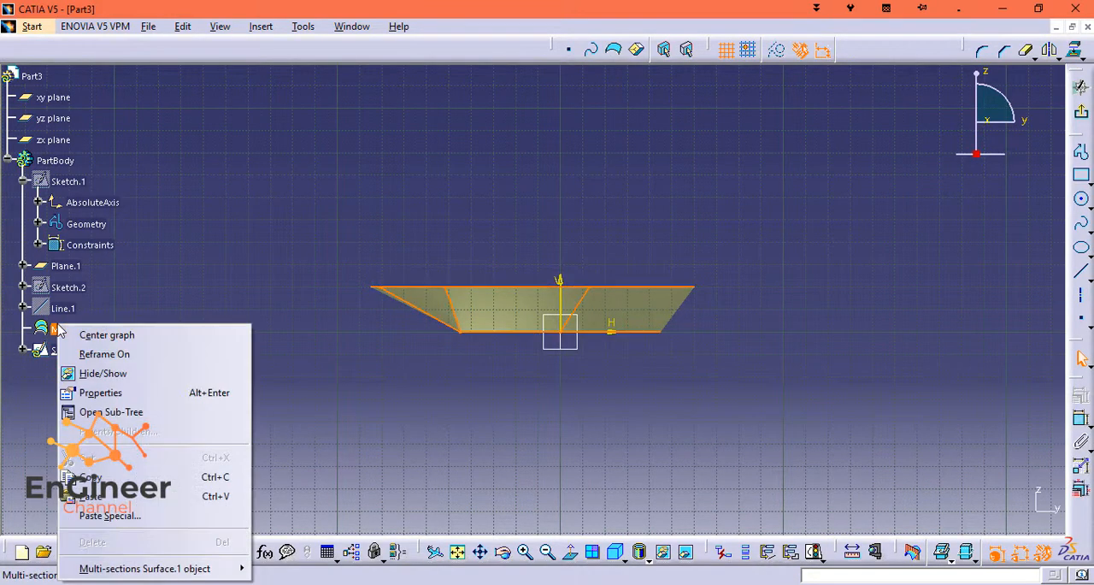
click(82, 372)
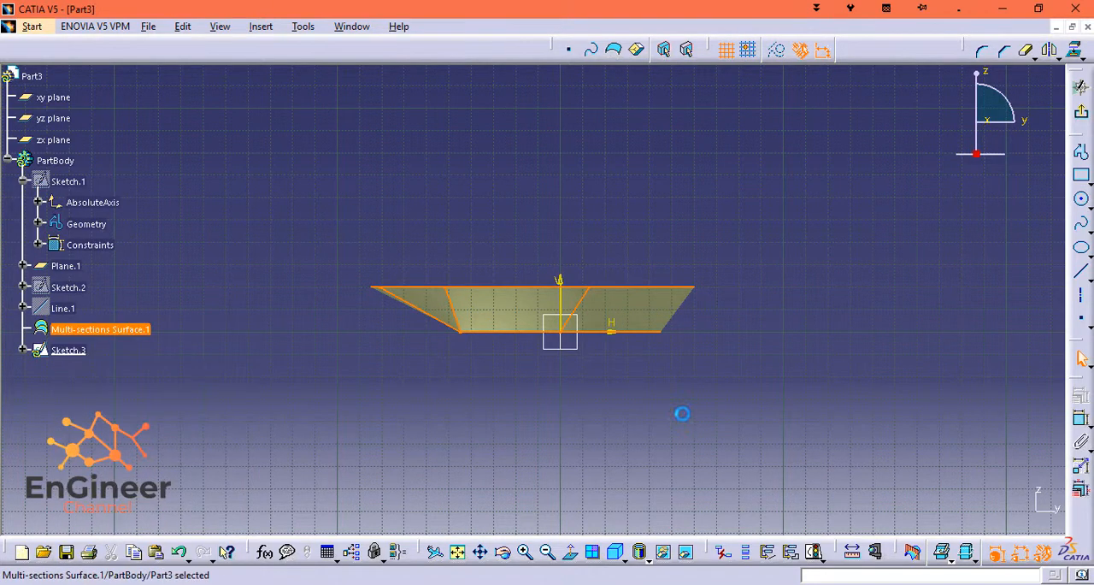
middle_drag(718, 401, 725, 237)
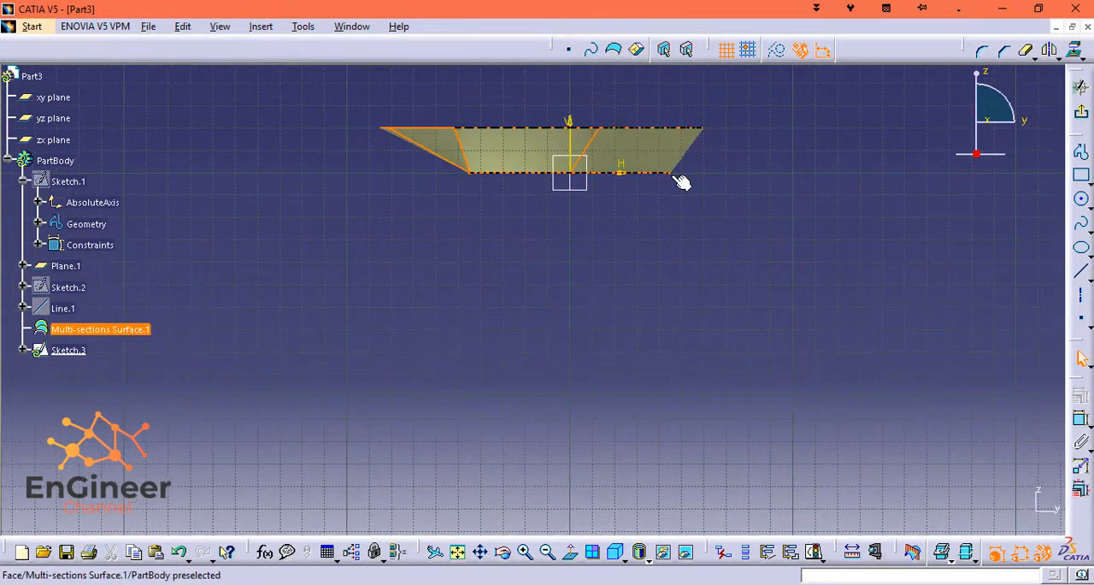
click(670, 216)
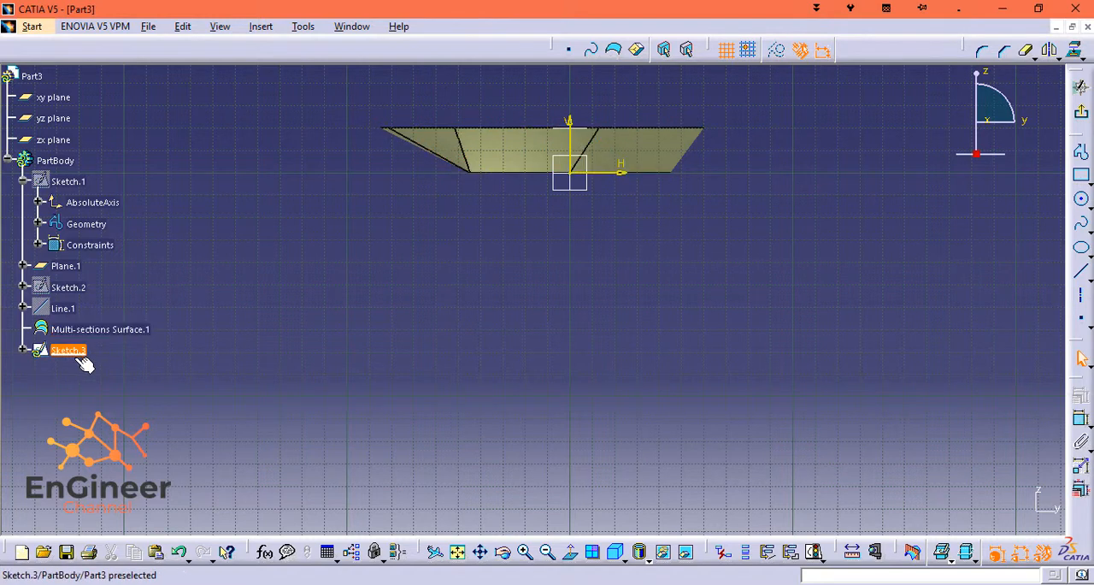
Show Sketch.2 and Sketch.1 again as references for the new sketch.
right_click(68, 281)
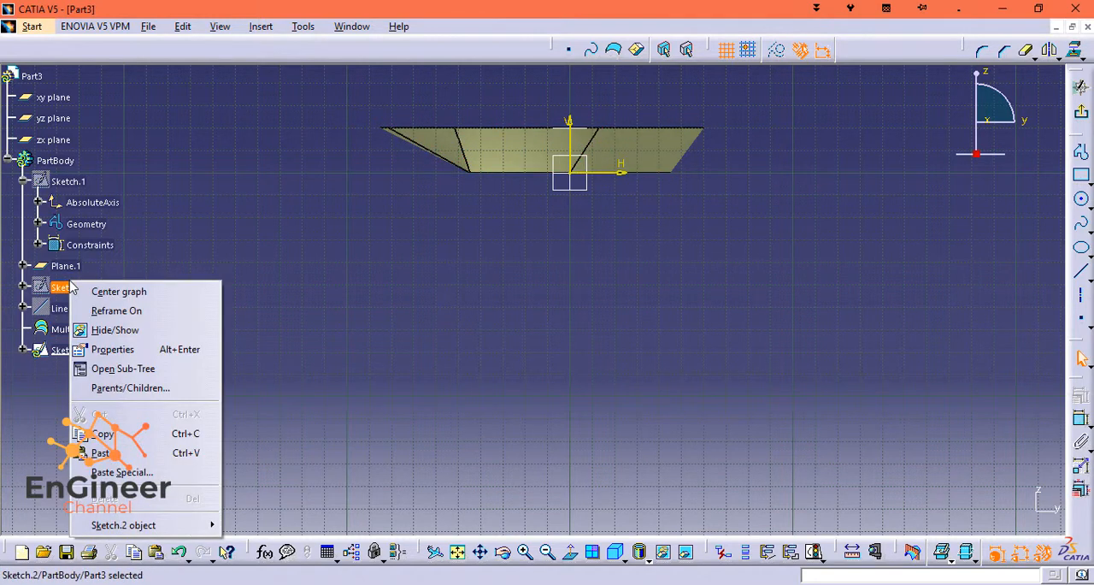
click(141, 331)
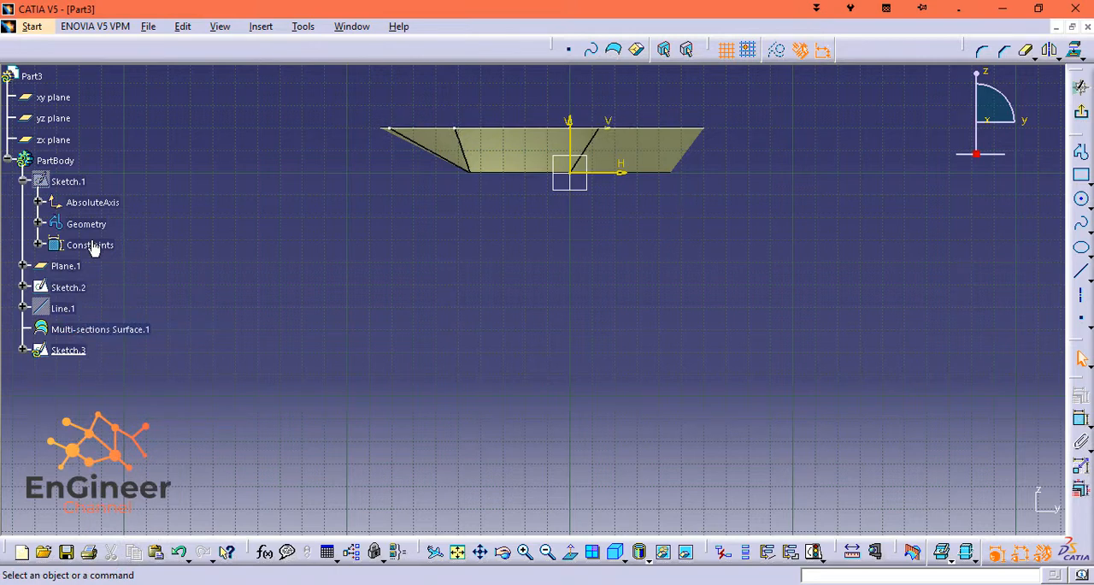
right_click(79, 181)
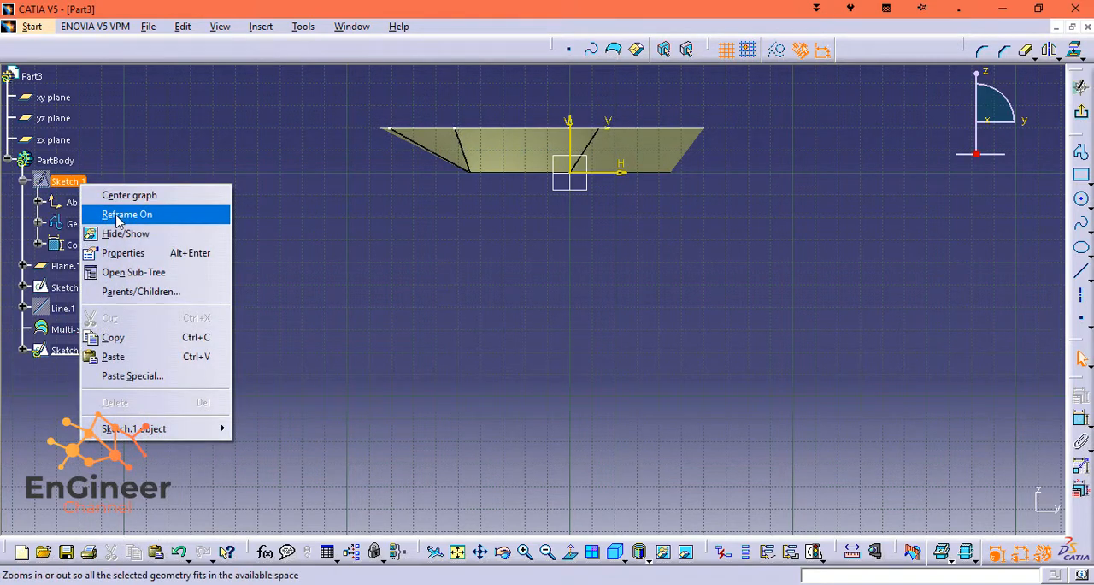
click(155, 238)
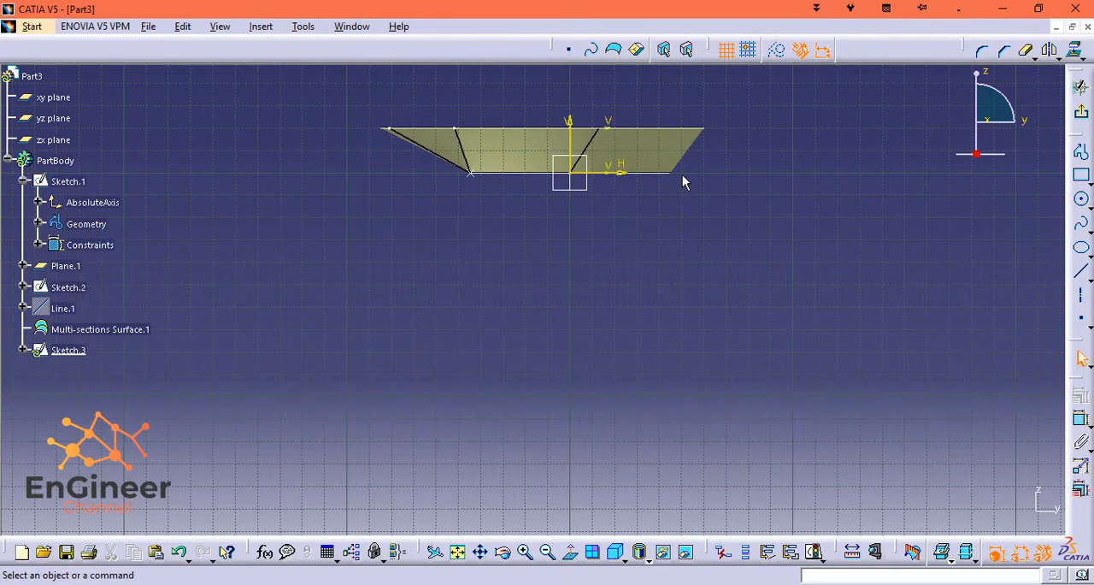
Sketch a roughly semicircular arc of about 17.4 mm radius, starting at the surface's lower corner on the positive H side and running downward.
middle_drag(682, 174, 583, 100)
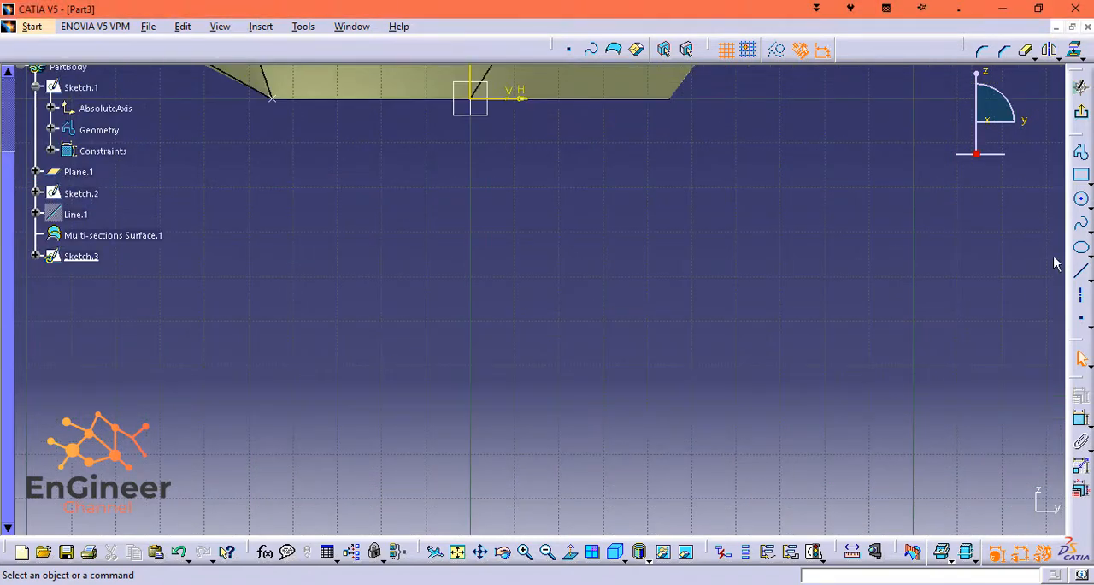
click(1081, 199)
click(672, 176)
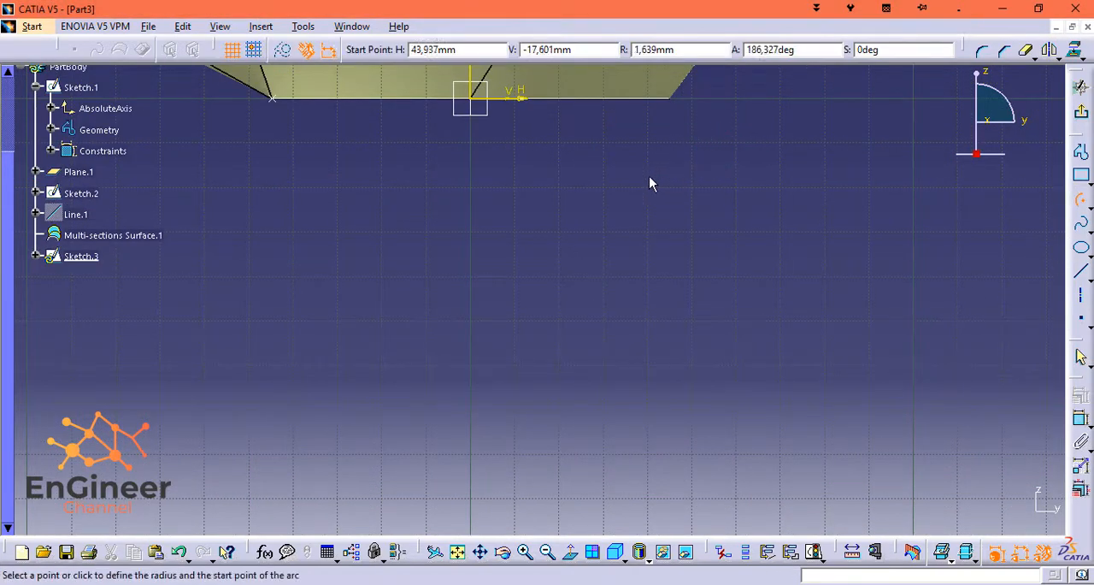
click(668, 100)
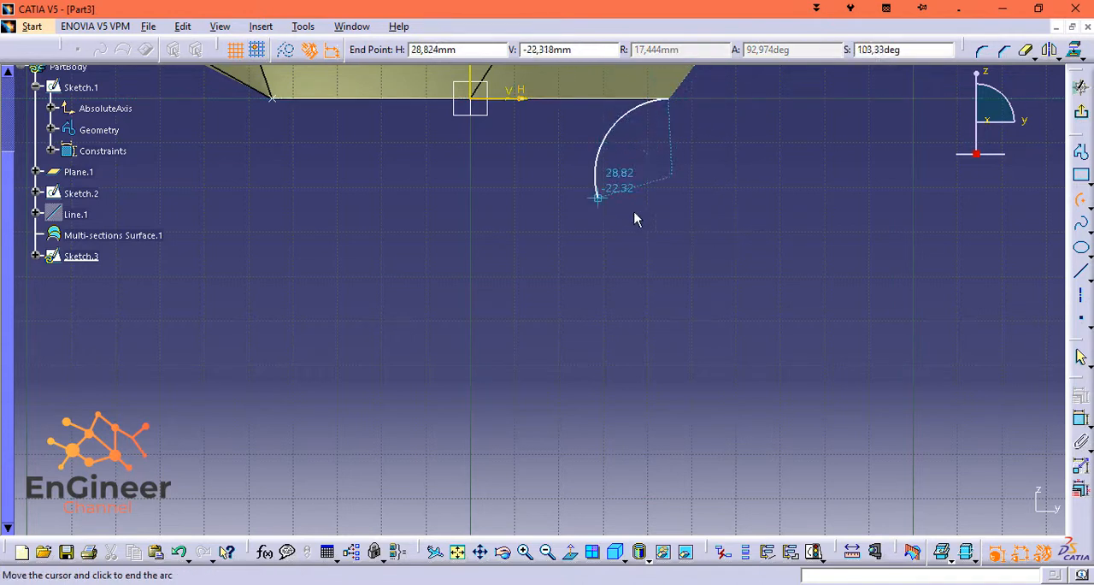
click(666, 252)
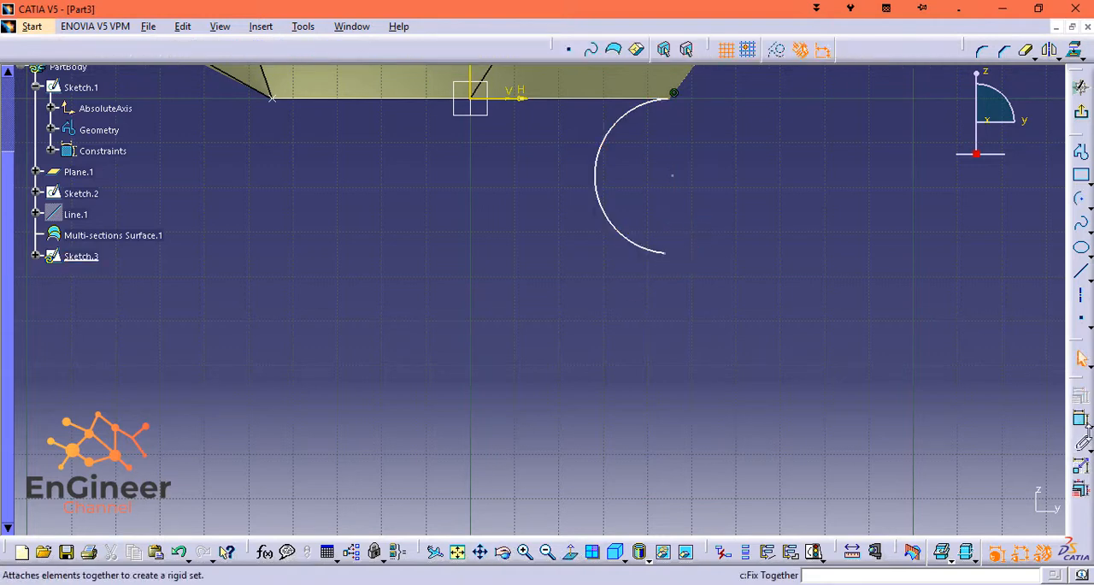
Dimension the arc's radius and set it to 55 mm.
click(1081, 419)
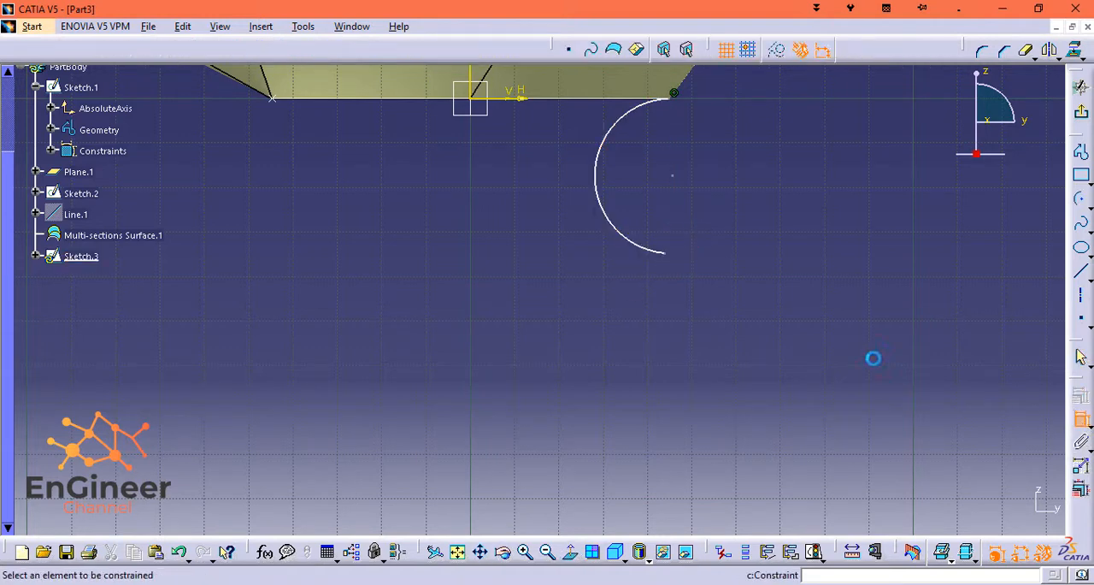
click(654, 254)
click(623, 238)
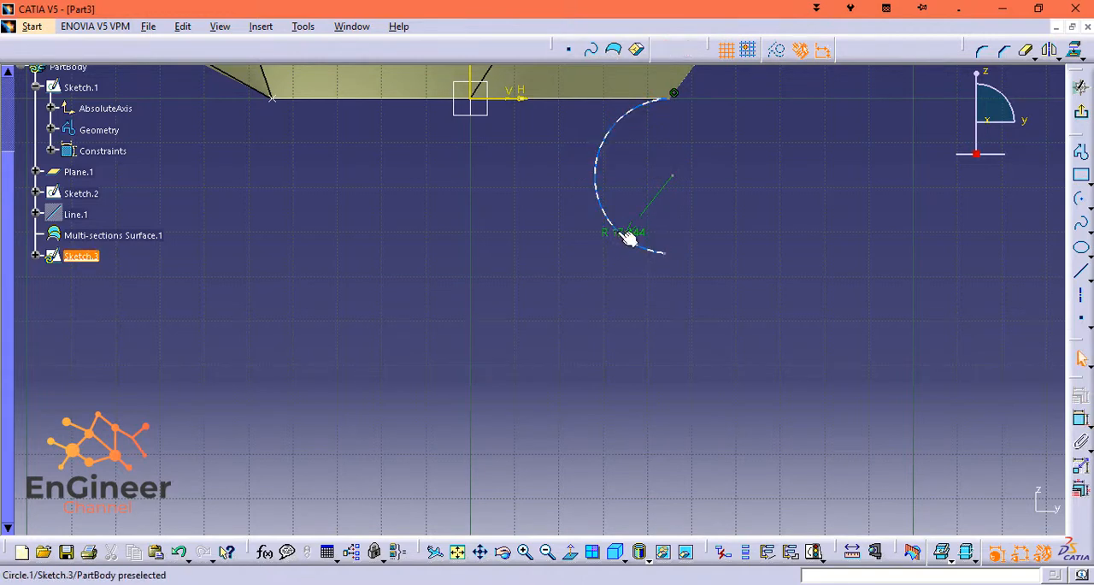
double_click(613, 233)
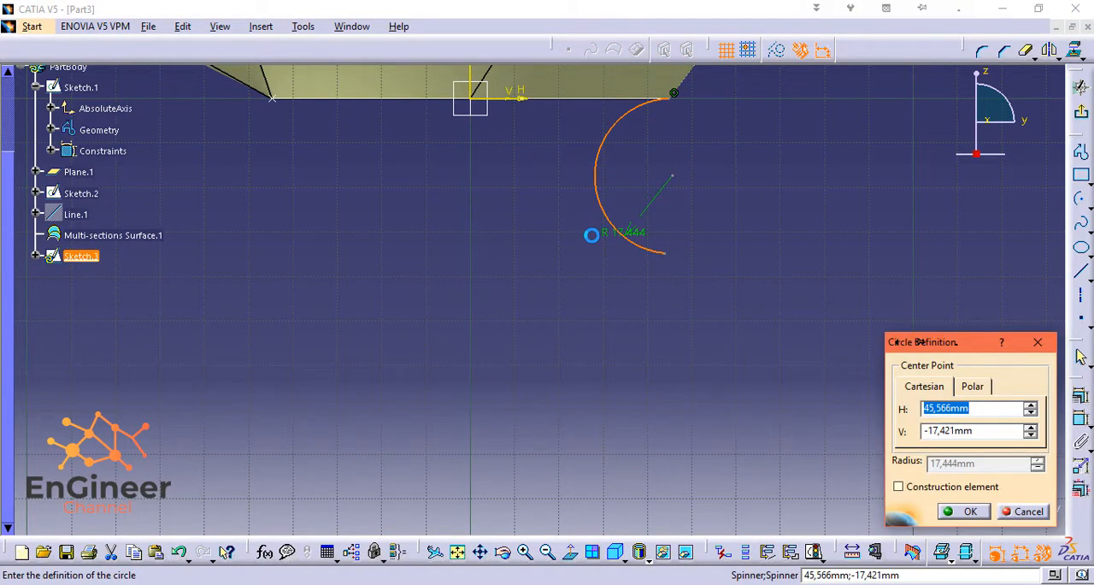
click(964, 511)
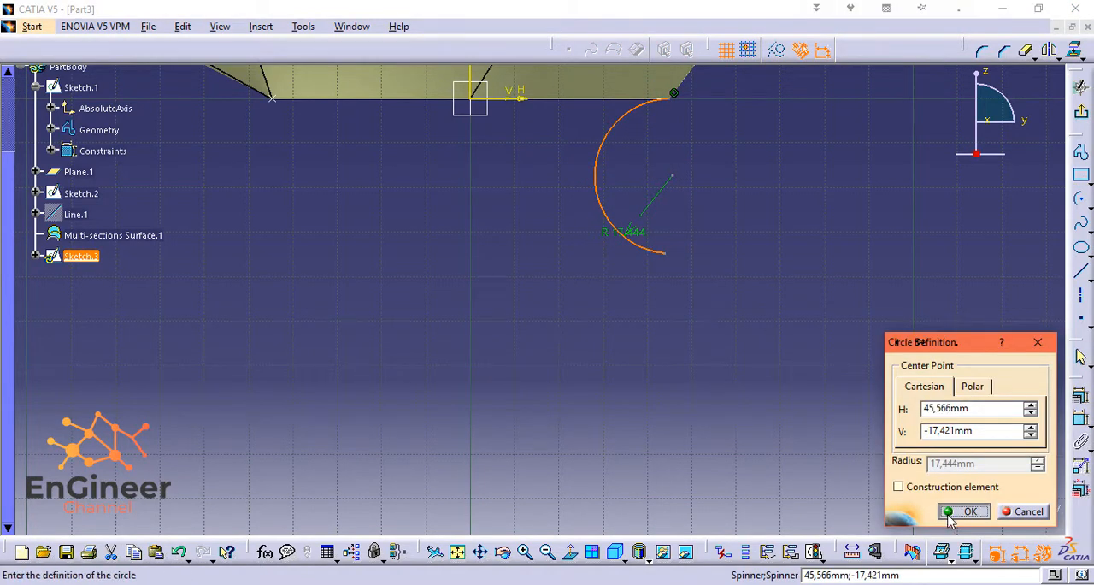
double_click(645, 232)
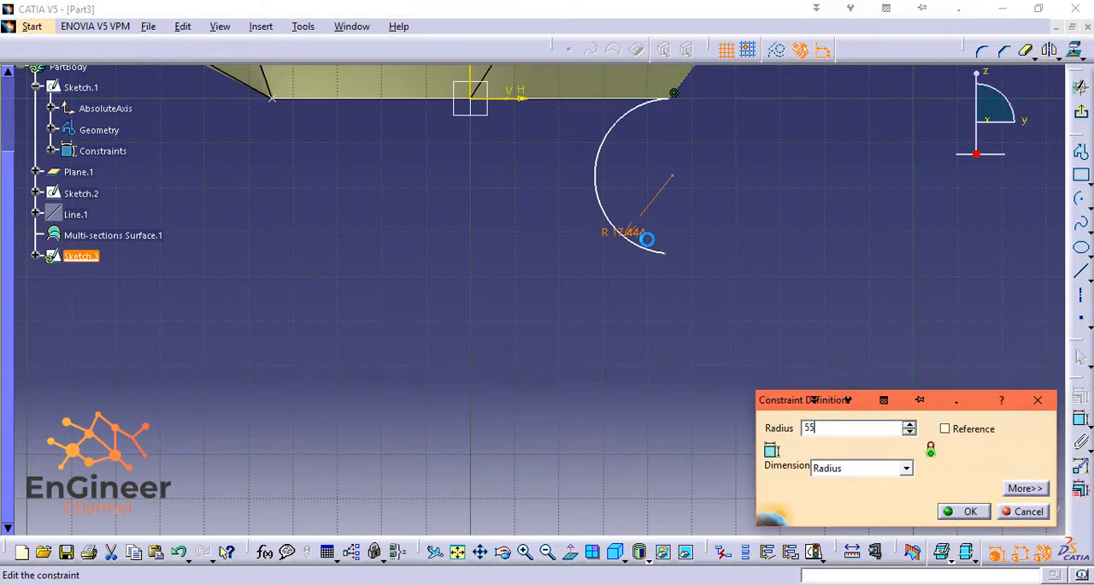
key(Return)
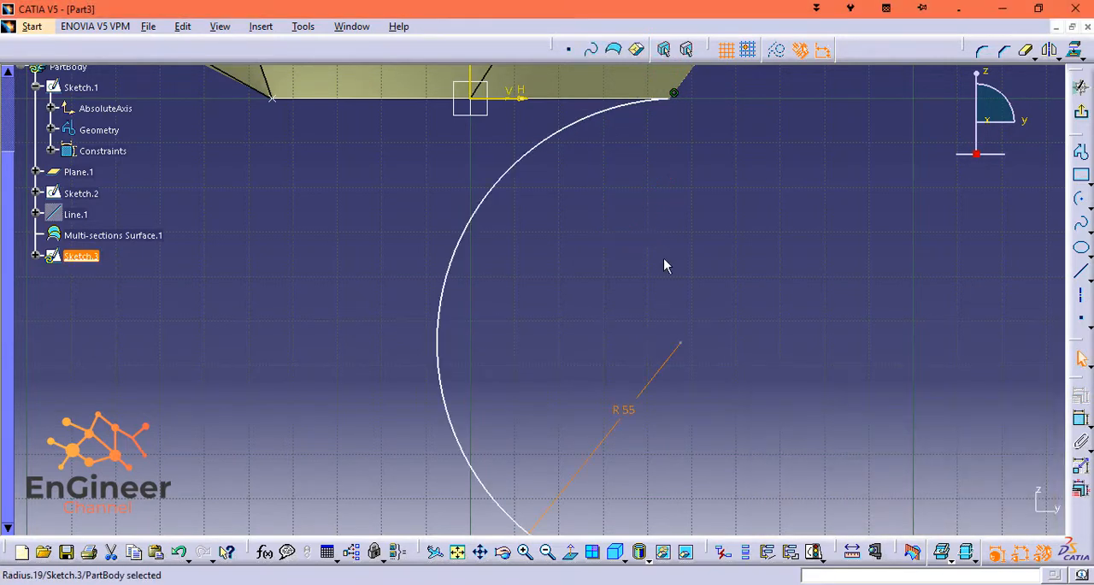
Reshape the 55 mm radius arc into a short, near-vertical curve below the horizontal axis and move it outward, clear of the surface's lower corner.
scroll(663, 258, down, 1)
drag(470, 226, 500, 239)
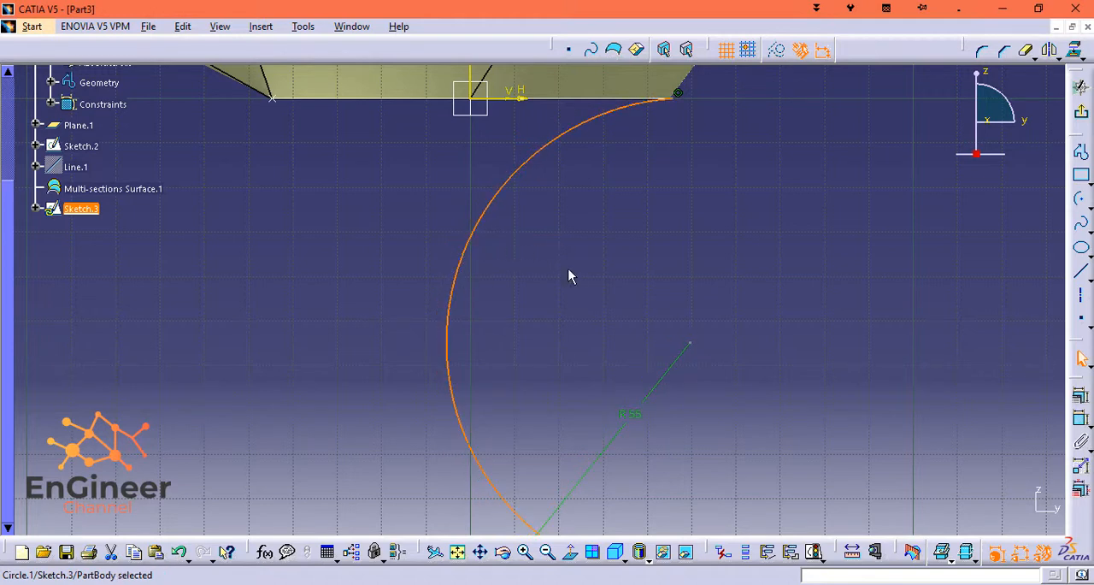
scroll(603, 291, down, 1)
middle_drag(733, 428, 713, 301)
mouse_move(653, 462)
mouse_down()
mouse_move(486, 346)
mouse_move(460, 88)
mouse_move(589, 107)
mouse_move(654, 93)
mouse_up()
middle_drag(529, 201, 542, 440)
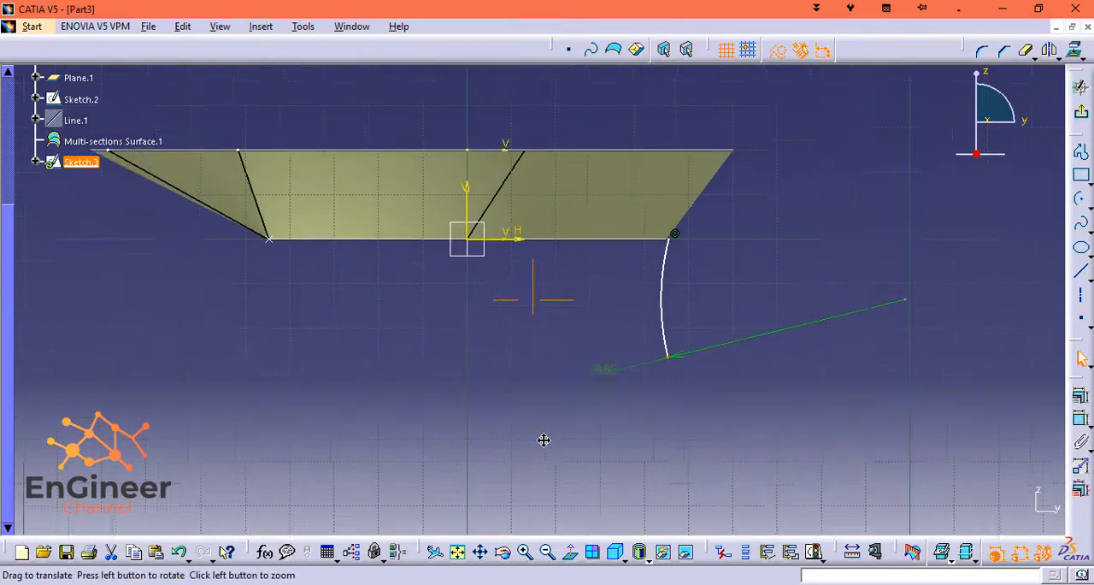
drag(680, 252, 724, 259)
click(697, 260)
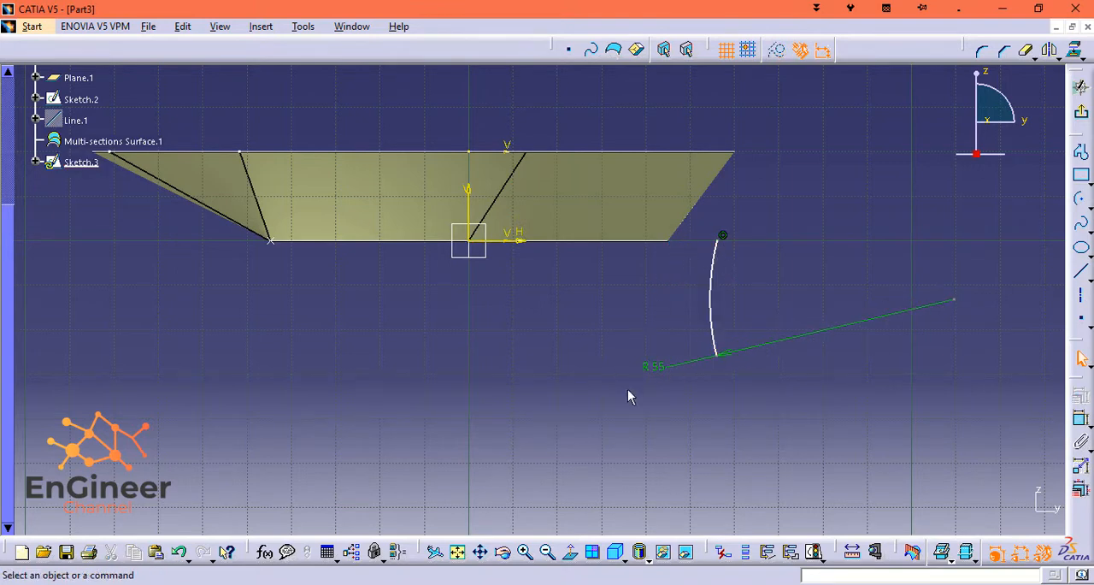
Dimension the horizontal distance from the vertical axis to the arc's upper endpoint and set it to 45 mm.
mouse_move(628, 364)
ctrl+middle_down()
mouse_move(670, 262)
mouse_move(760, 193)
ctrl+middle_up()
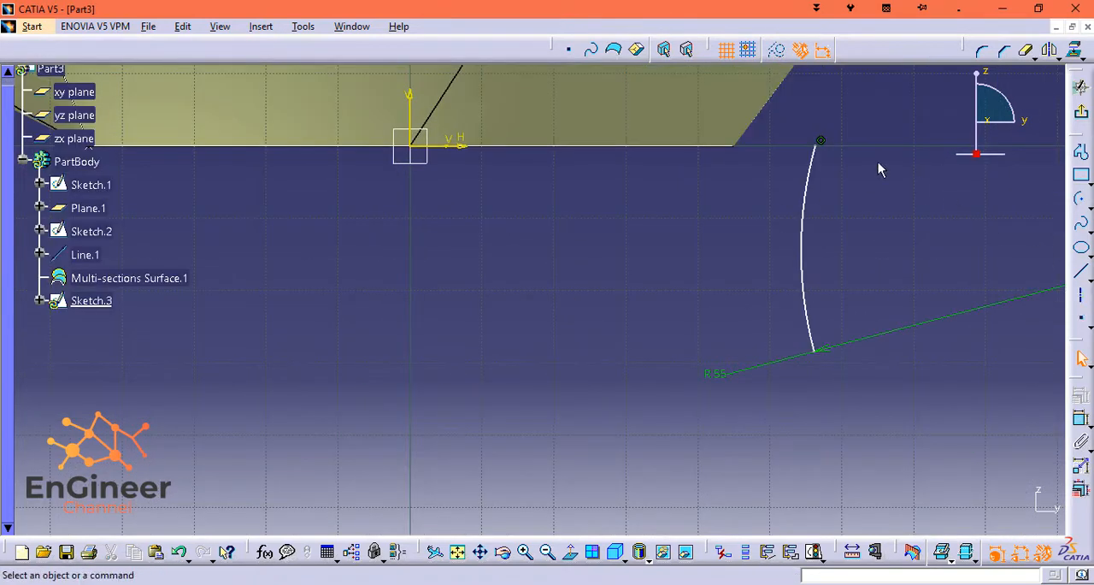
click(816, 145)
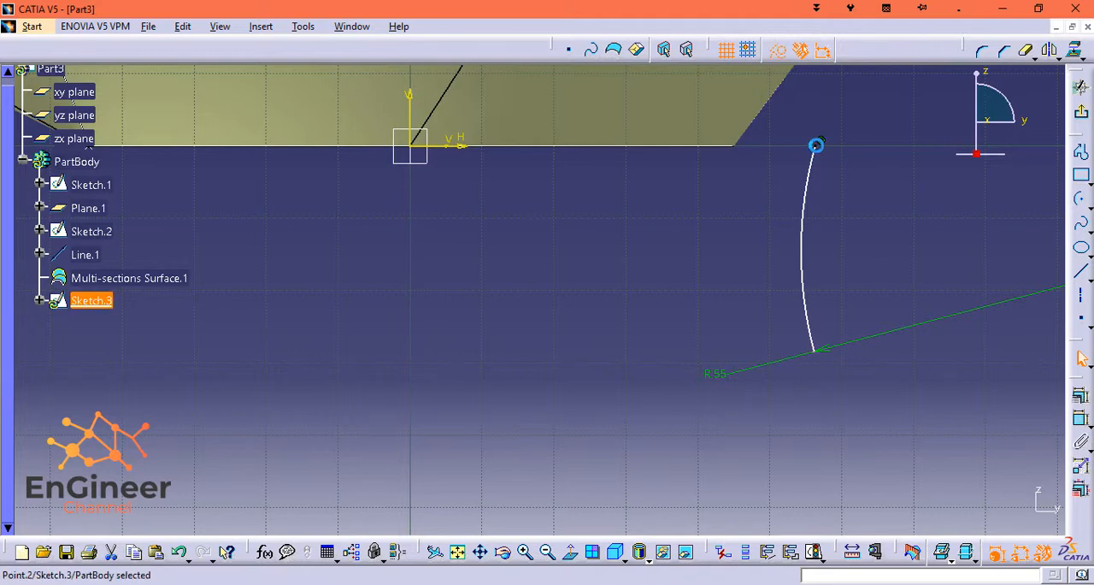
ctrl+click(412, 148)
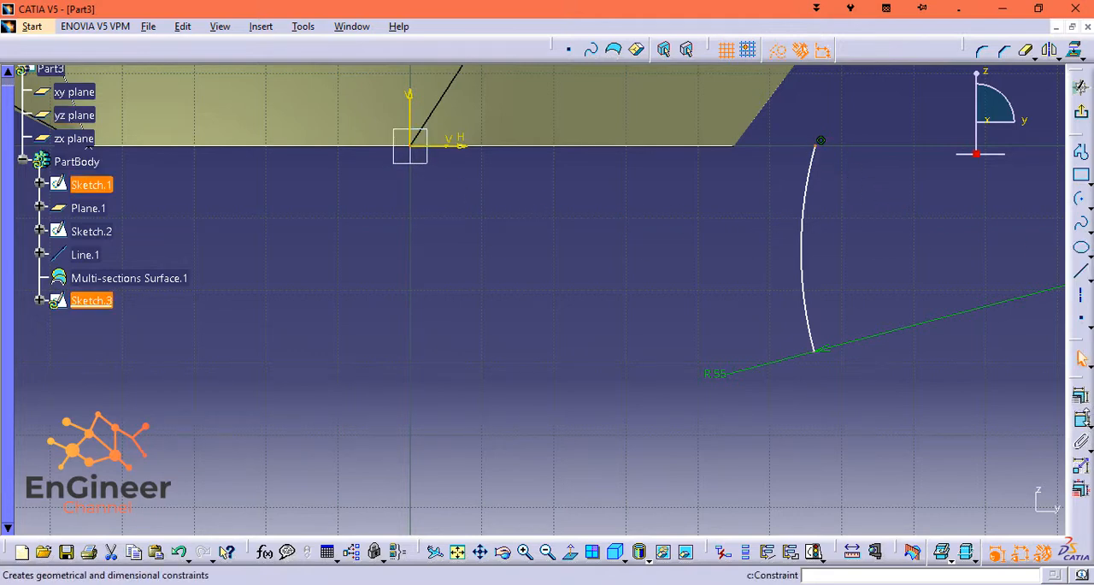
click(1082, 417)
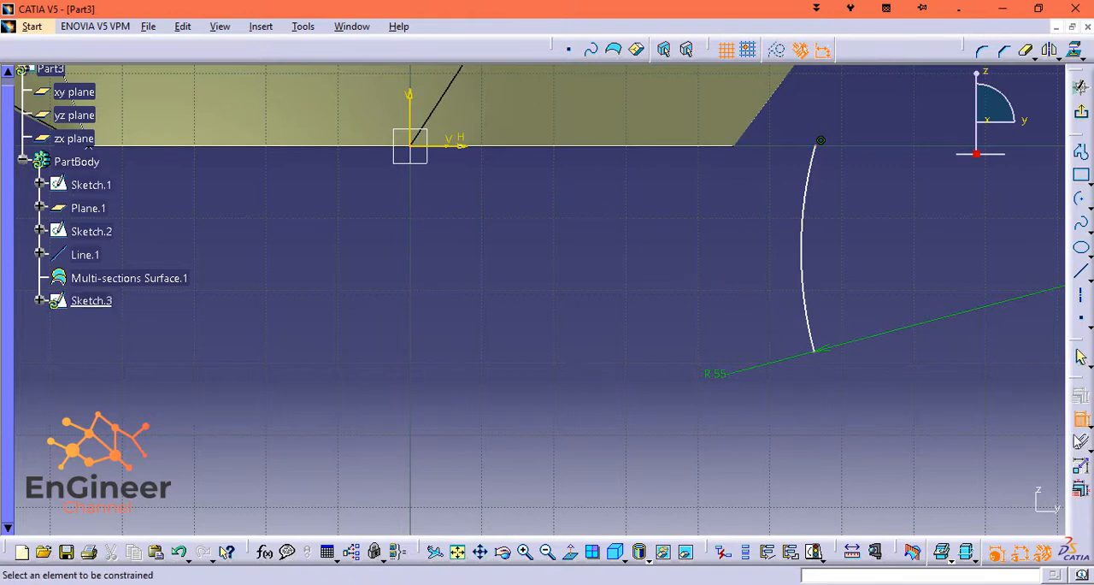
click(822, 142)
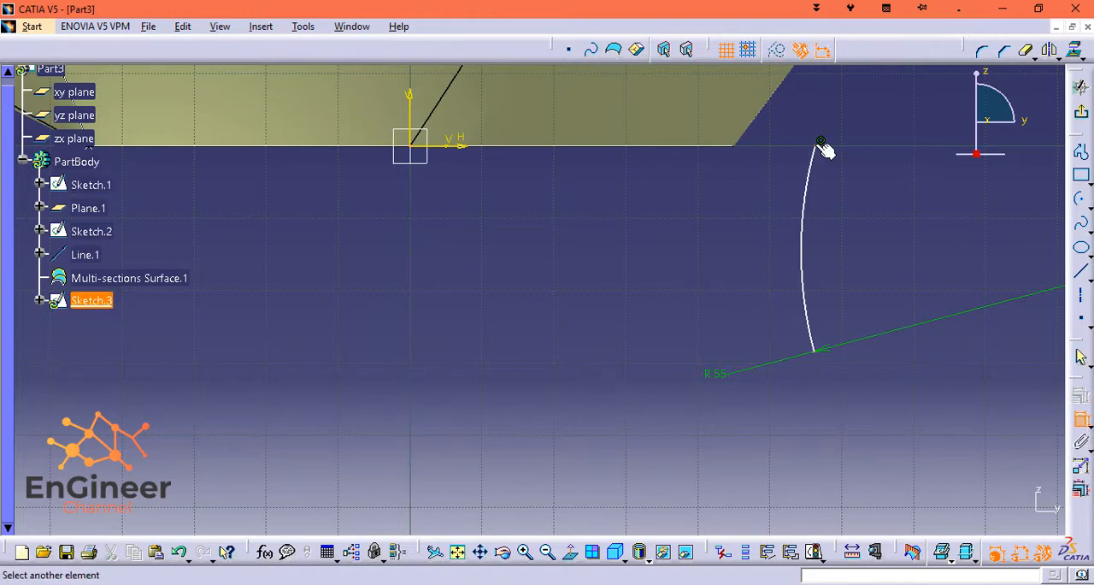
click(419, 117)
click(531, 216)
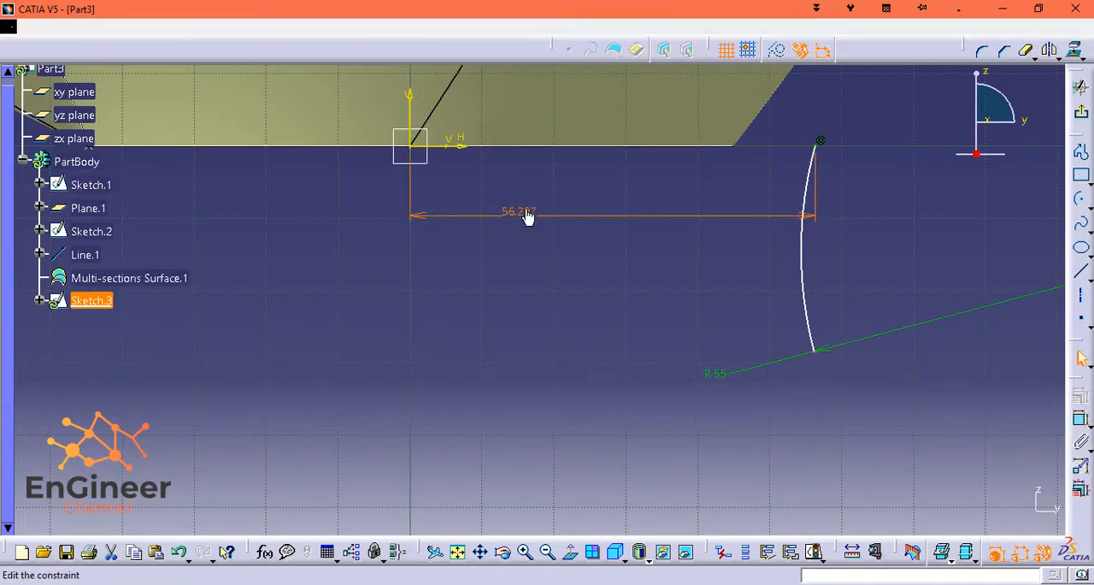
double_click(528, 216)
key(Return)
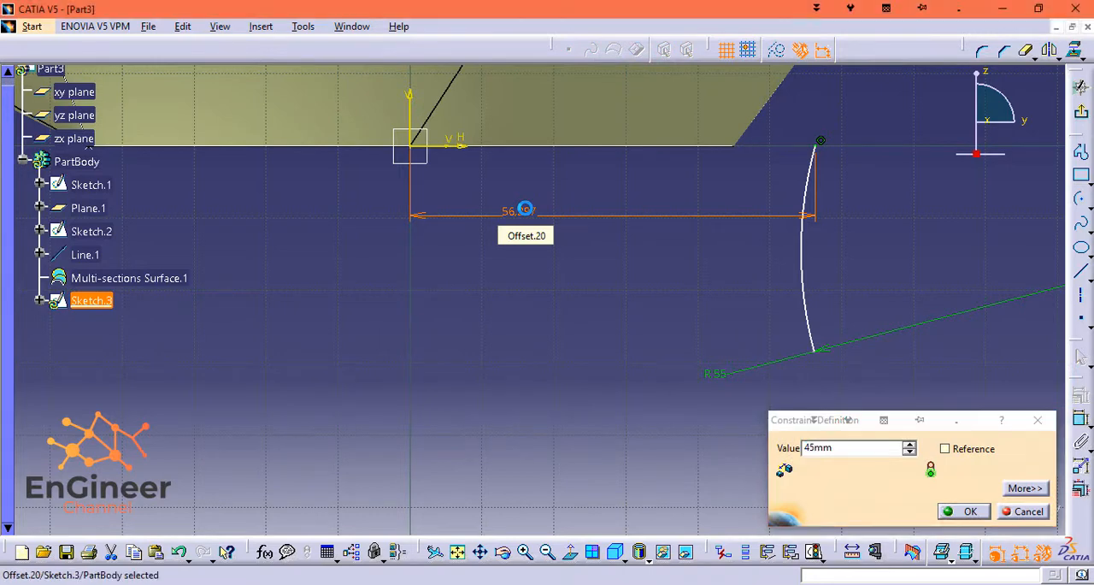
click(722, 317)
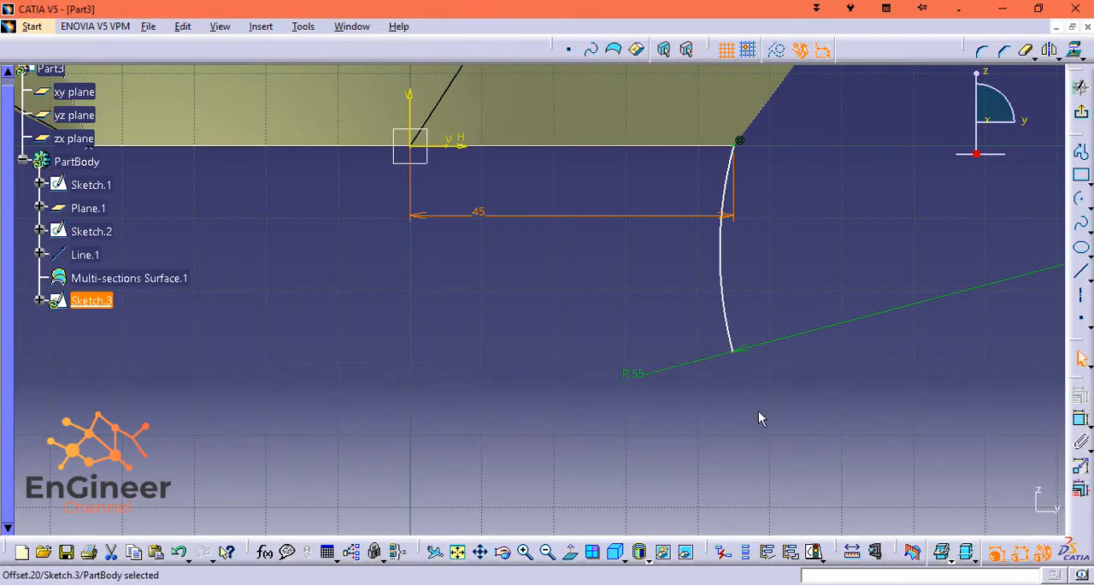
Dimension the vertical distance from the horizontal axis to the arc's lower endpoint and set it to 50 mm.
mouse_move(758, 411)
middle_down()
mouse_move(752, 308)
mouse_move(763, 370)
middle_up()
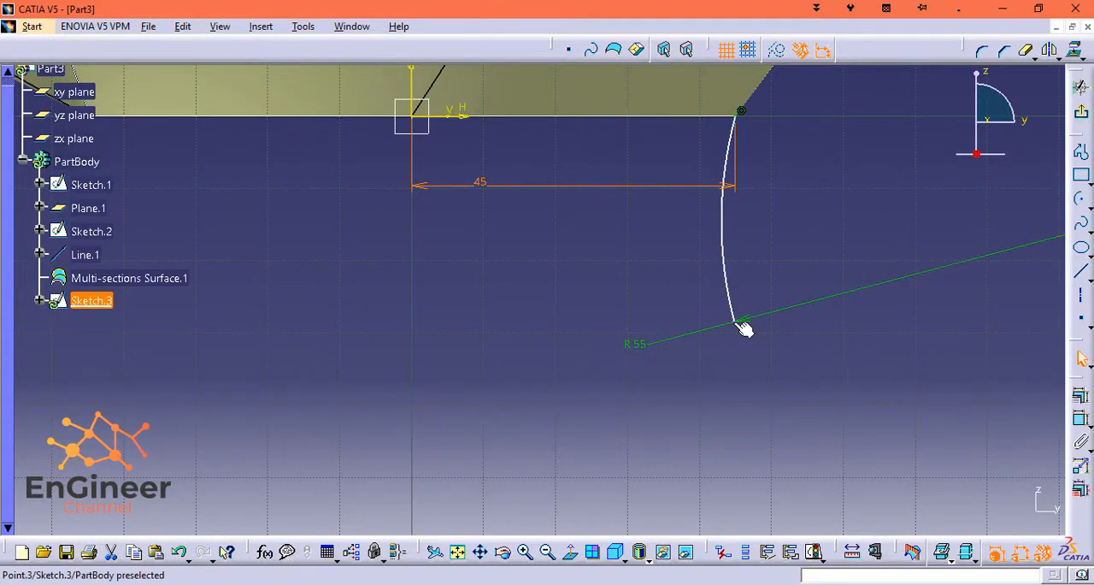
click(458, 118)
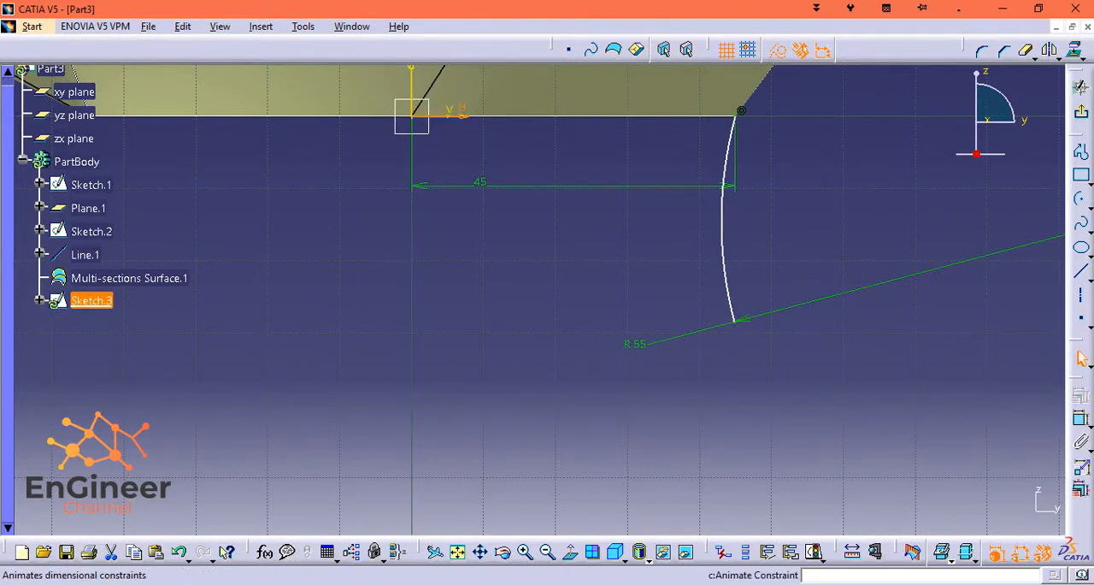
ctrl+click(737, 323)
click(1081, 419)
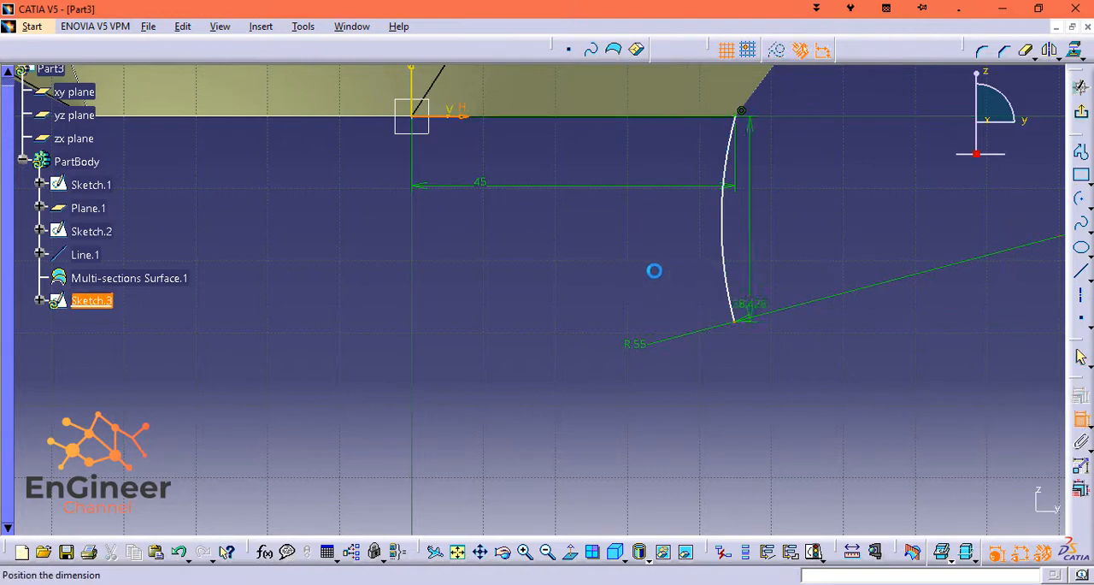
click(569, 275)
double_click(569, 265)
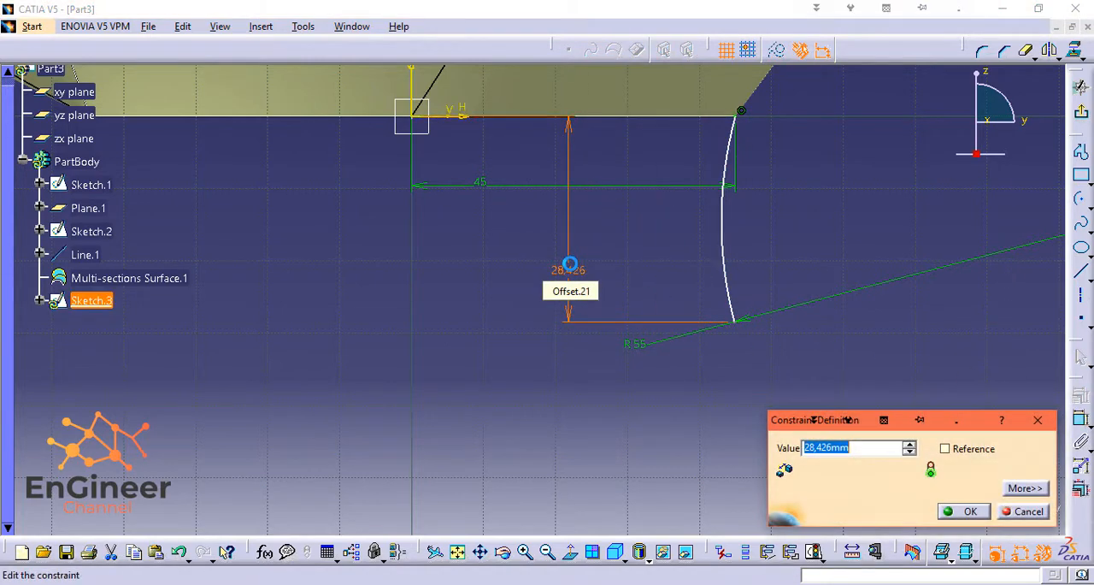
text(50)
key(Return)
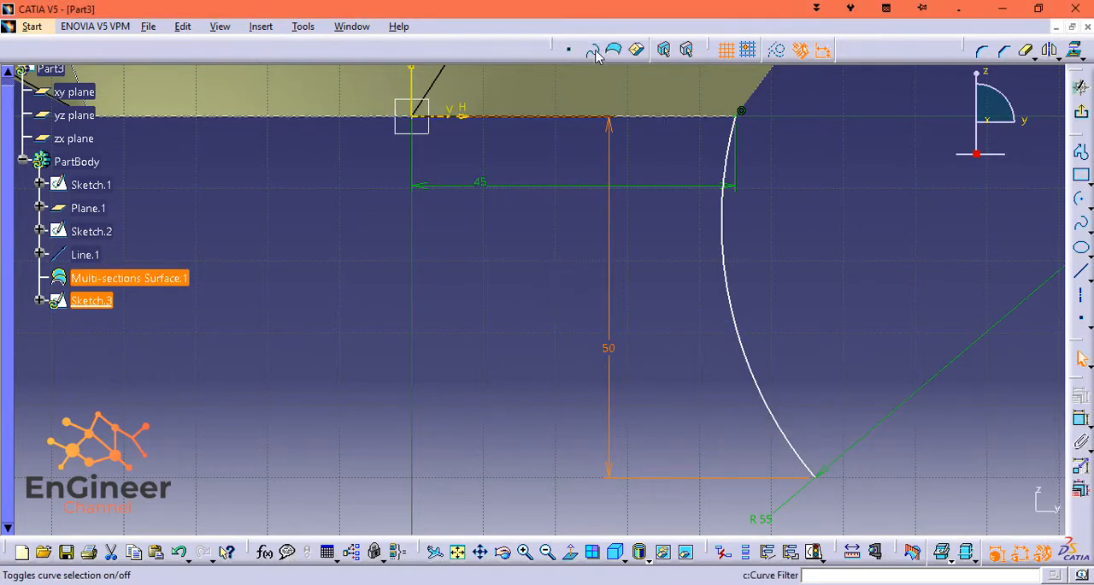
Move the lower endpoint of the 55 mm radius arc slightly outward, away from the vertical axis.
click(884, 302)
mouse_move(870, 313)
middle_down()
mouse_move(846, 146)
mouse_move(856, 218)
middle_up()
drag(811, 385, 846, 383)
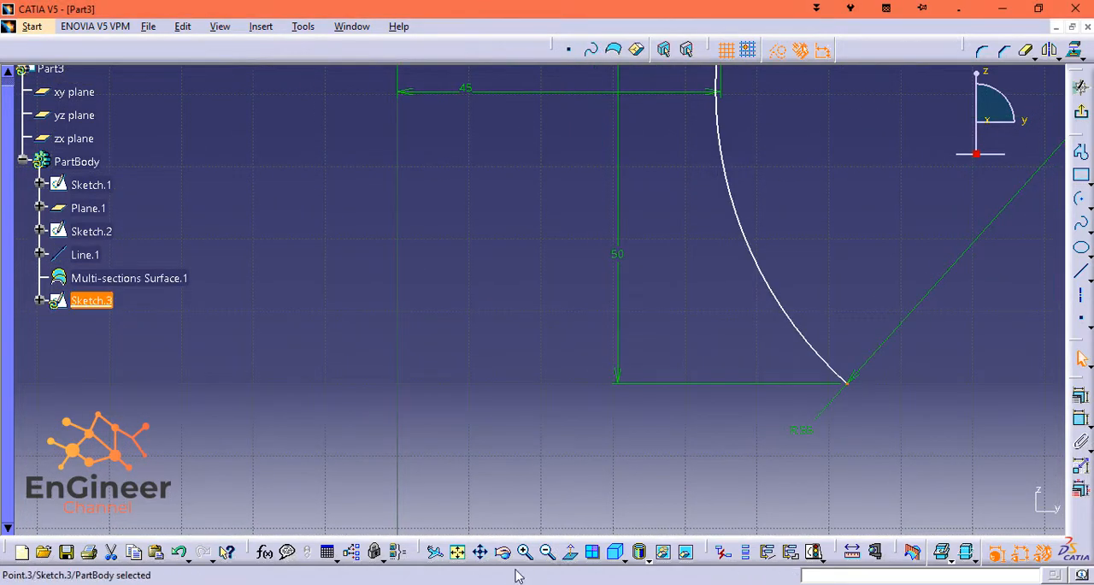
Sketch a second arc of about 37 mm radius, centred below the first, running downward from the first arc's lower endpoint and bulging outward.
click(549, 553)
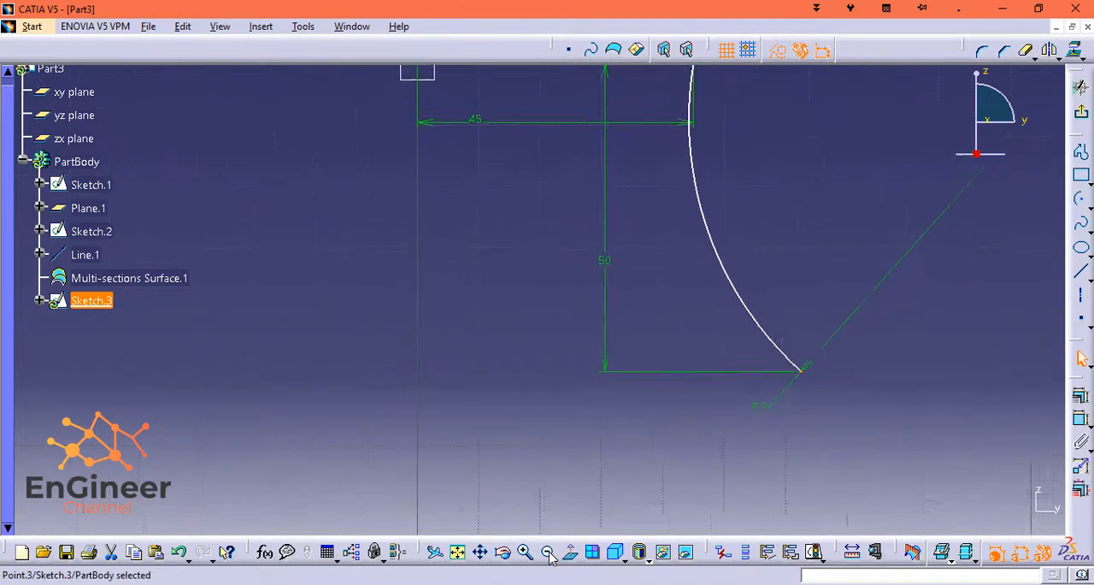
click(549, 553)
click(549, 553)
click(549, 553)
mouse_move(662, 419)
middle_down()
mouse_move(665, 357)
mouse_move(617, 342)
mouse_move(758, 432)
middle_up()
middle_click(617, 385)
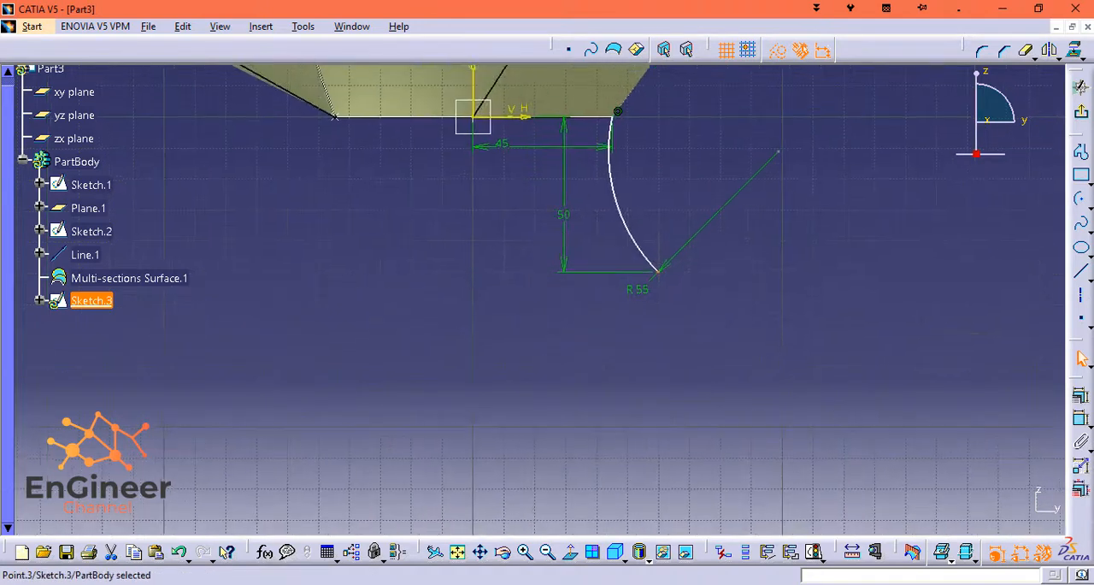
click(1080, 199)
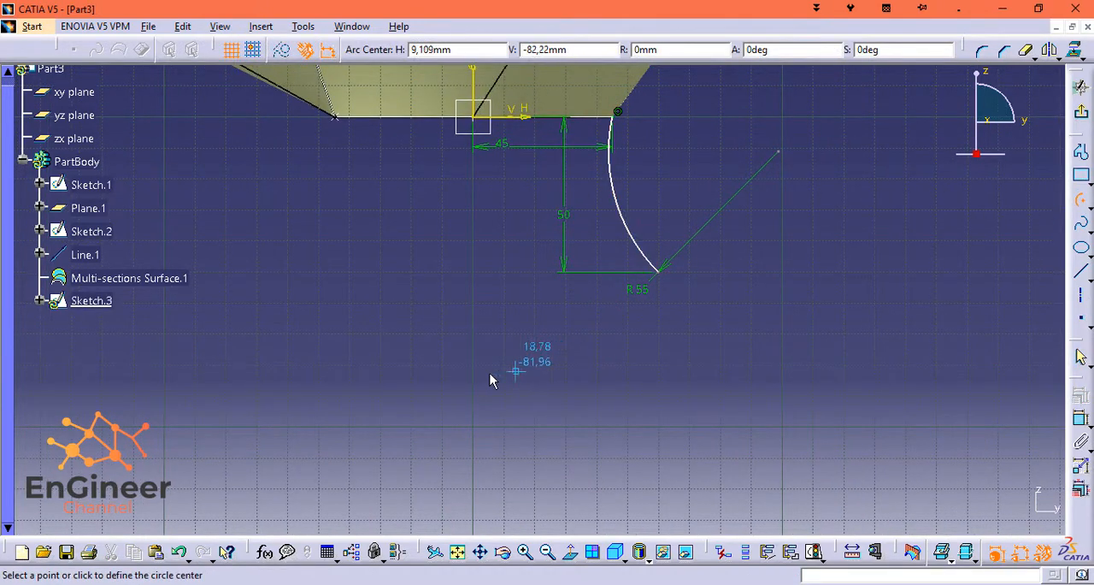
click(579, 355)
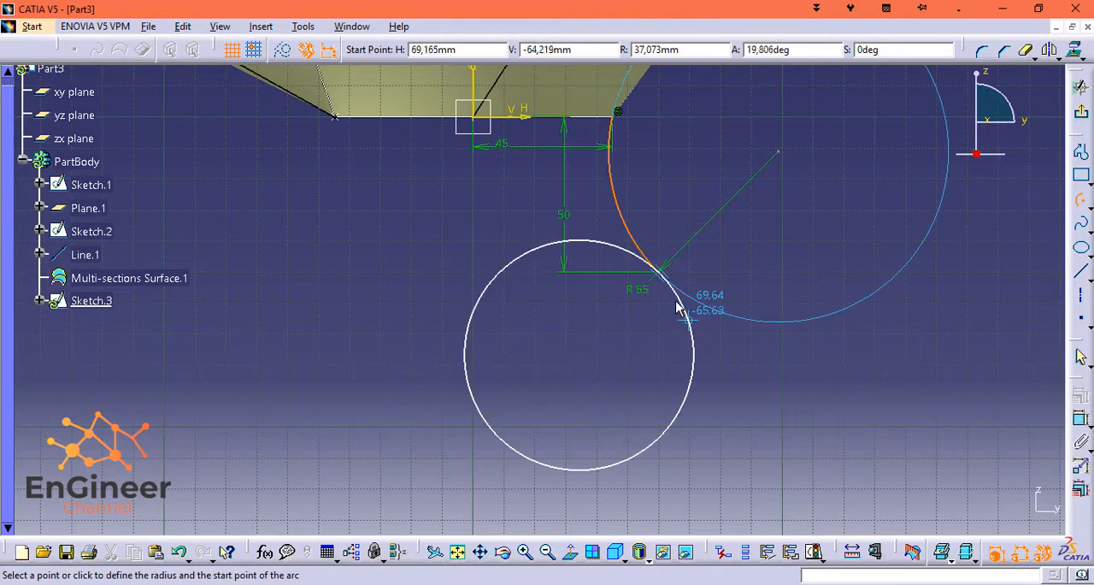
click(659, 272)
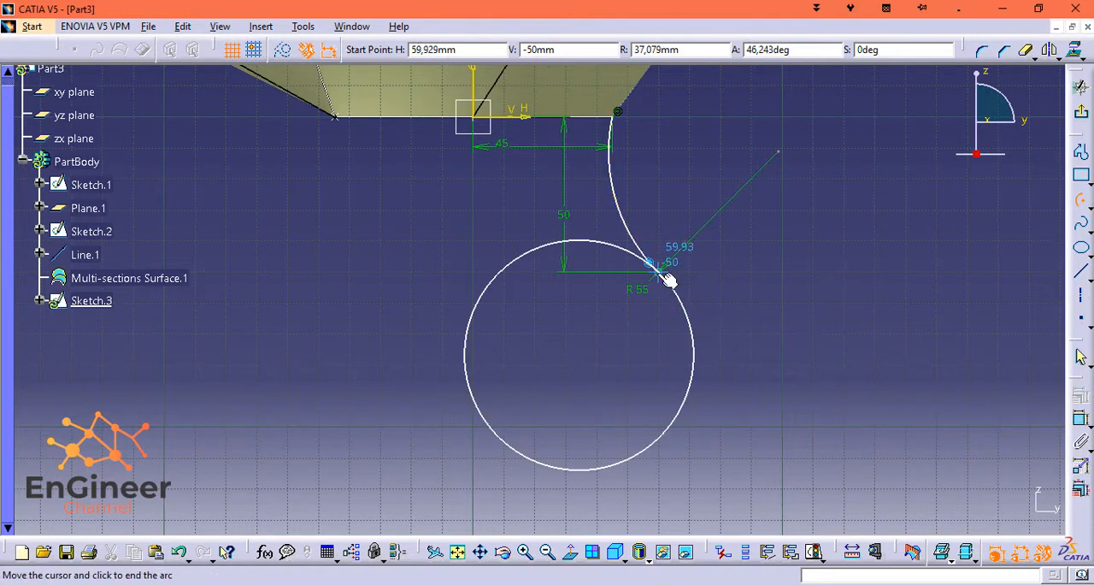
click(694, 358)
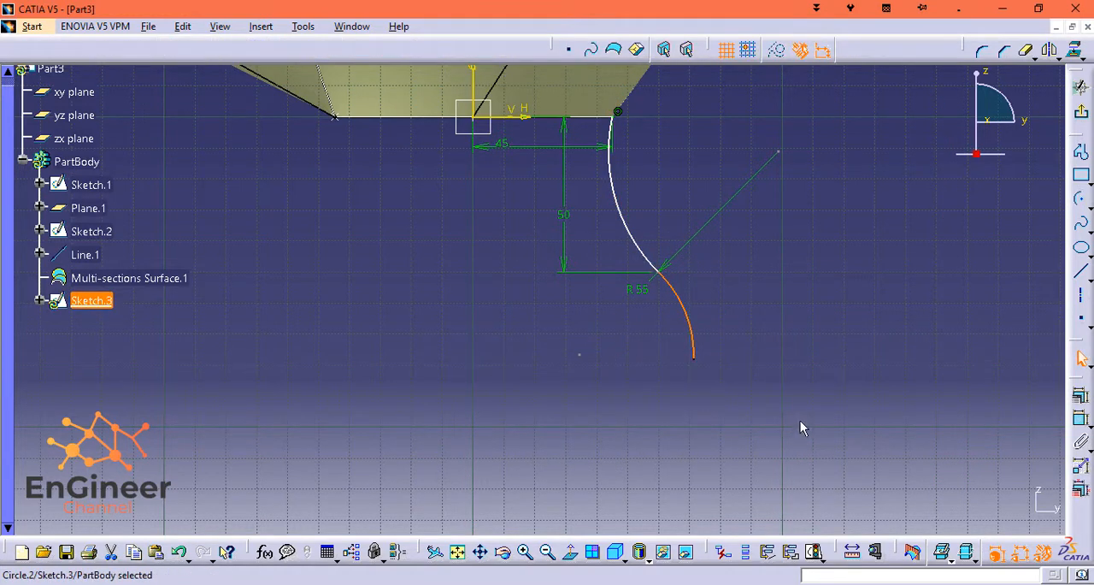
Dimension the second arc's radius and set it to 195 mm.
click(1081, 418)
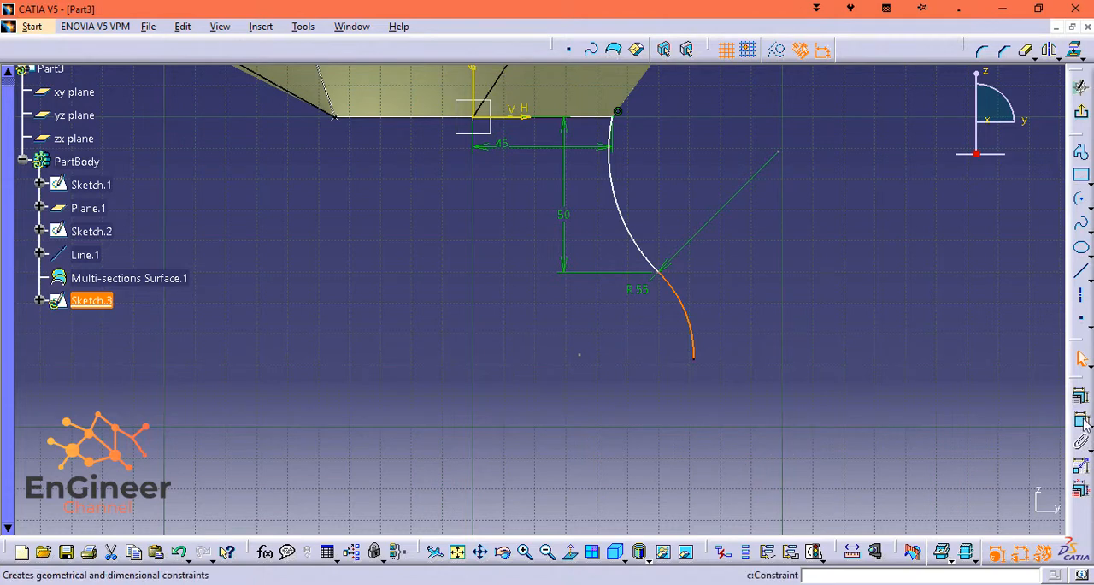
click(690, 346)
click(787, 322)
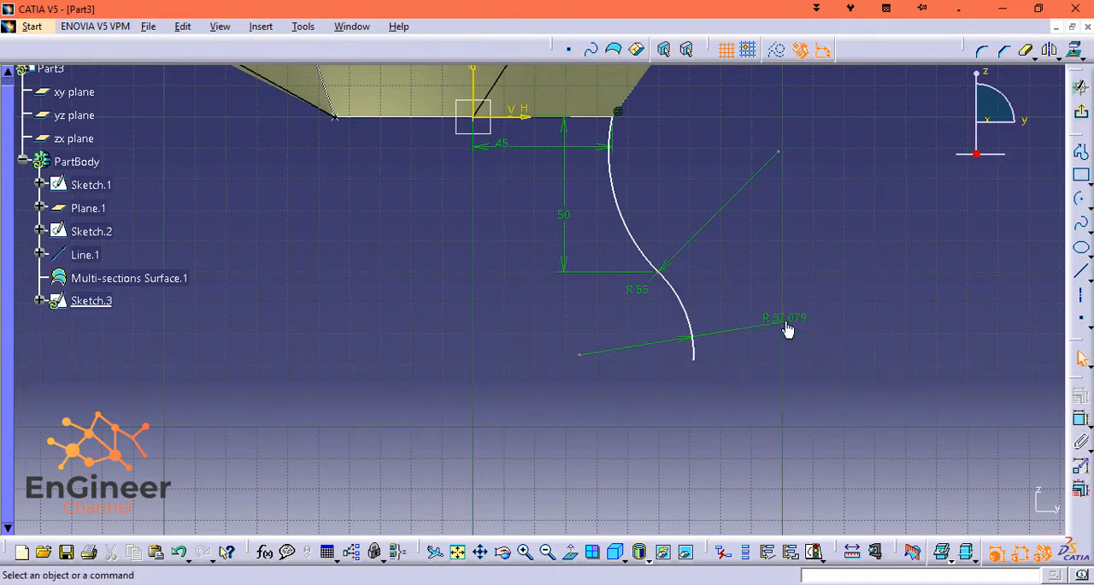
double_click(786, 323)
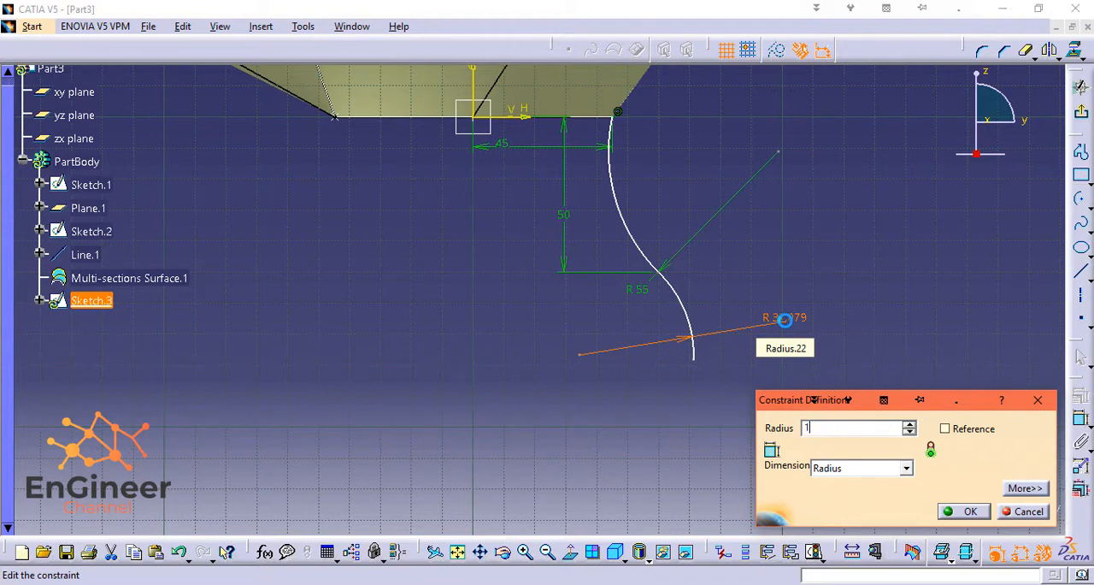
key(Return)
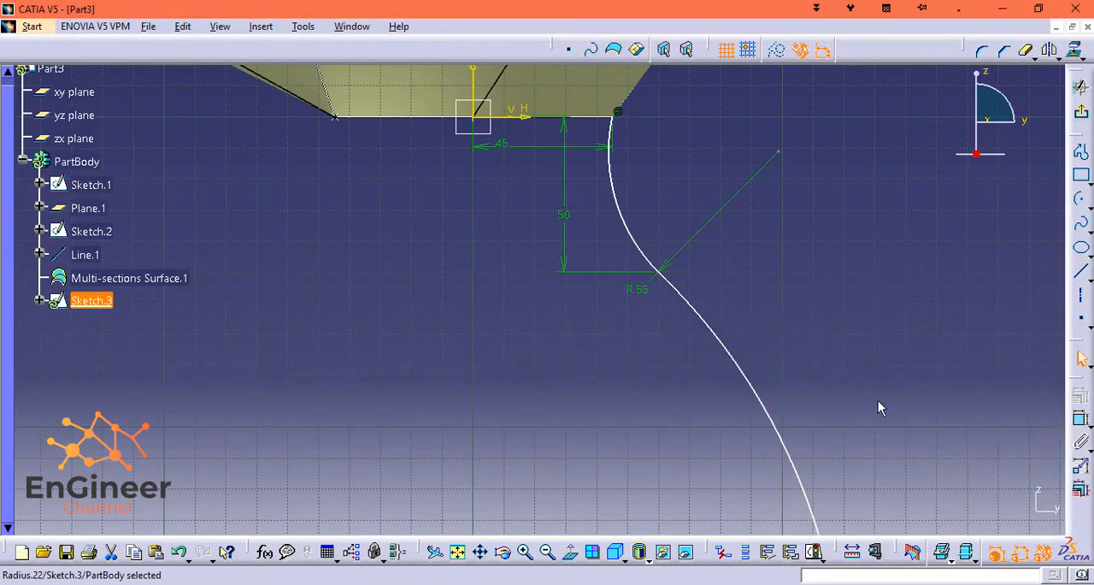
Move the lower endpoint of the 195 mm radius arc up and inward to make the curve steeper.
mouse_move(880, 406)
middle_down()
mouse_move(838, 331)
mouse_move(809, 118)
middle_up()
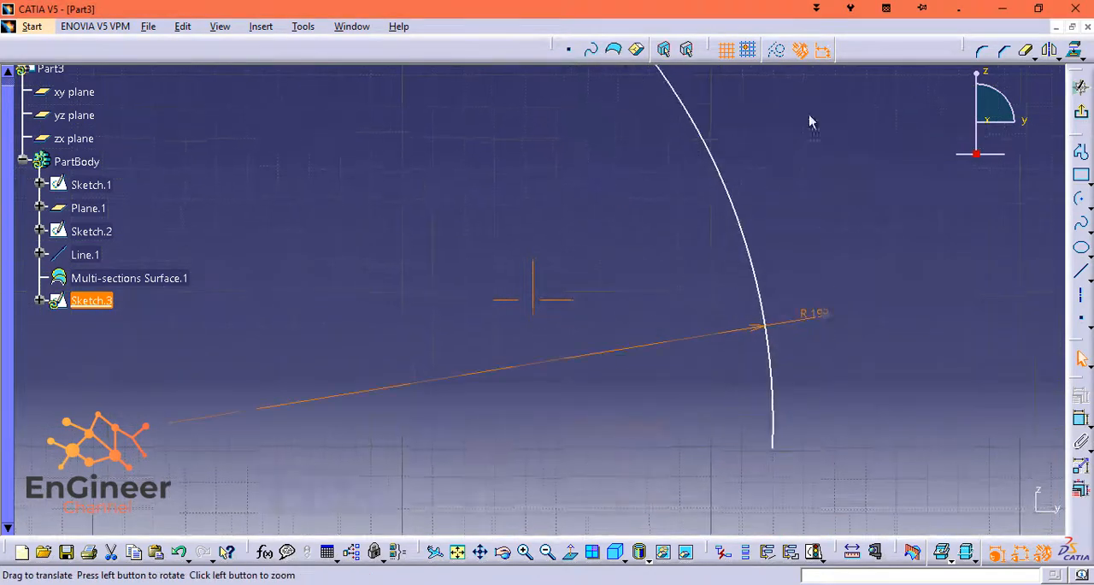
click(548, 553)
click(551, 553)
click(551, 553)
click(551, 553)
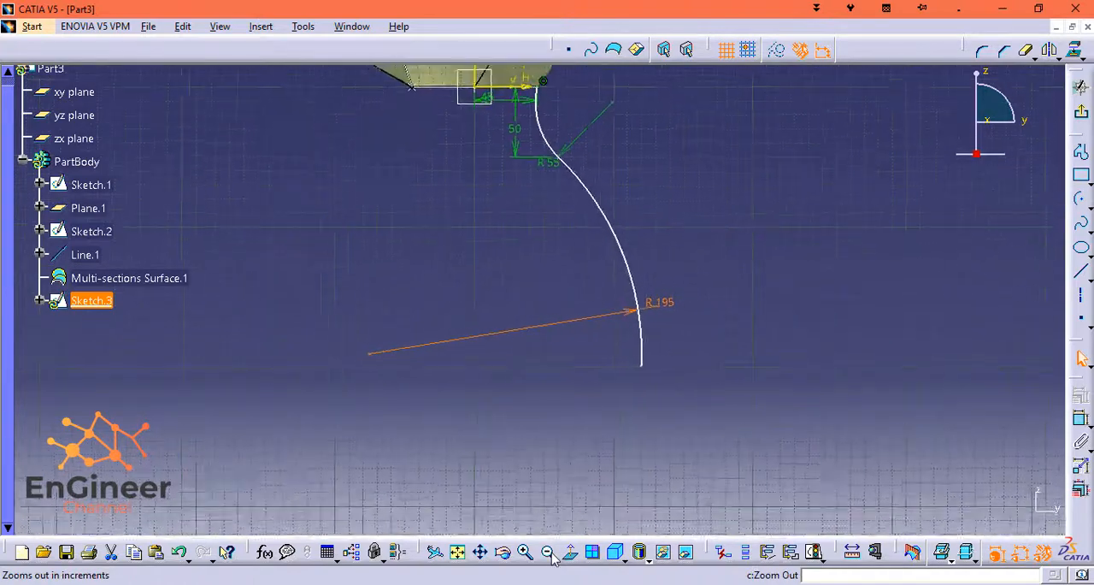
click(551, 553)
mouse_move(703, 207)
middle_down()
mouse_move(737, 354)
mouse_move(735, 401)
middle_up()
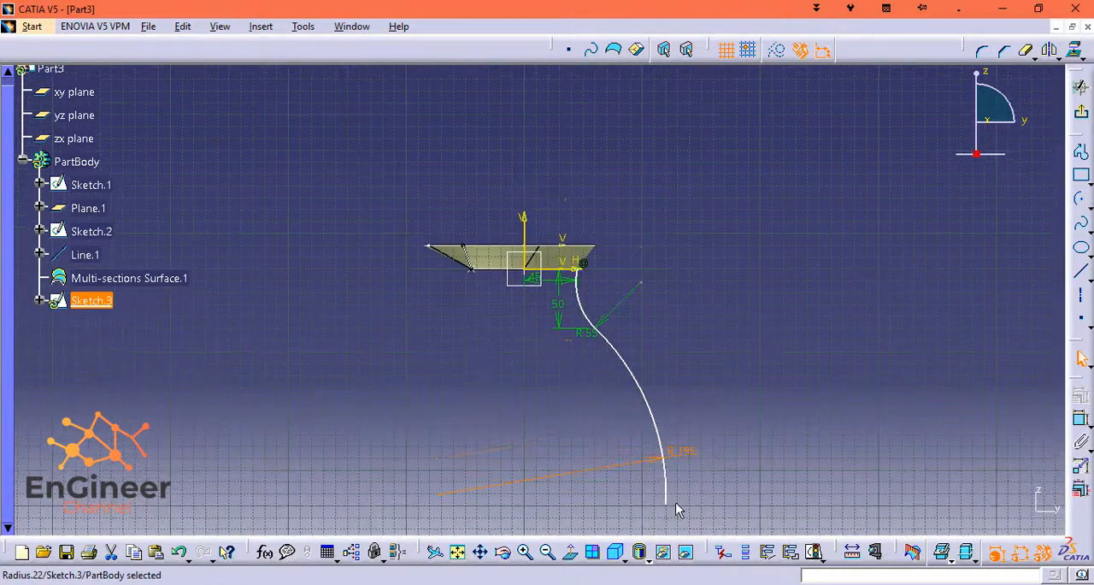
drag(675, 511, 647, 478)
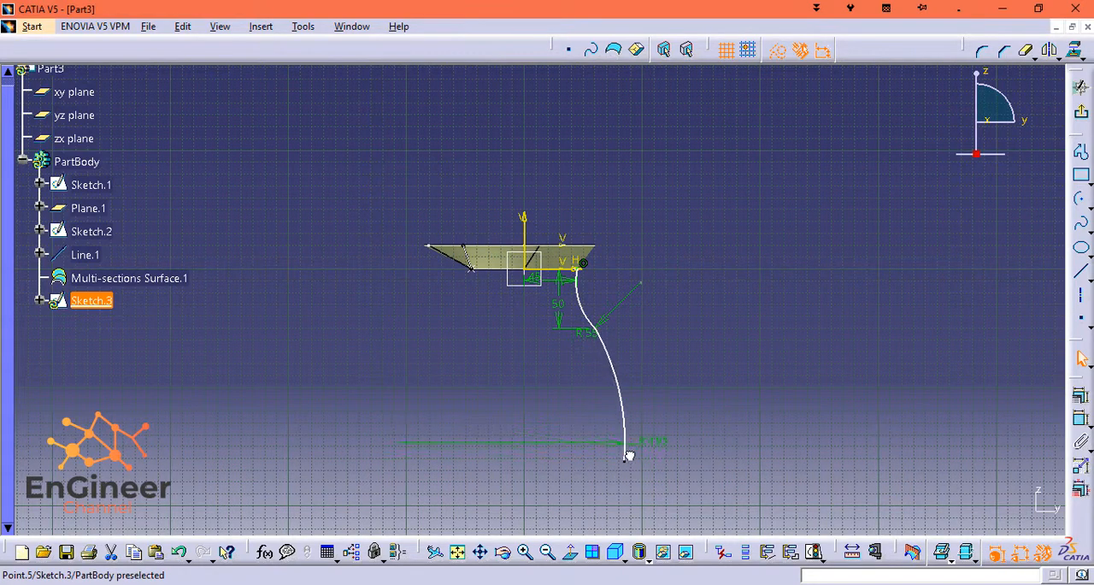
Constrain the 195 mm and 55 mm radius arcs to be tangent at their shared endpoint.
mouse_move(630, 335)
middle_down()
mouse_move(630, 347)
mouse_move(661, 265)
middle_up()
middle_drag(820, 385, 723, 152)
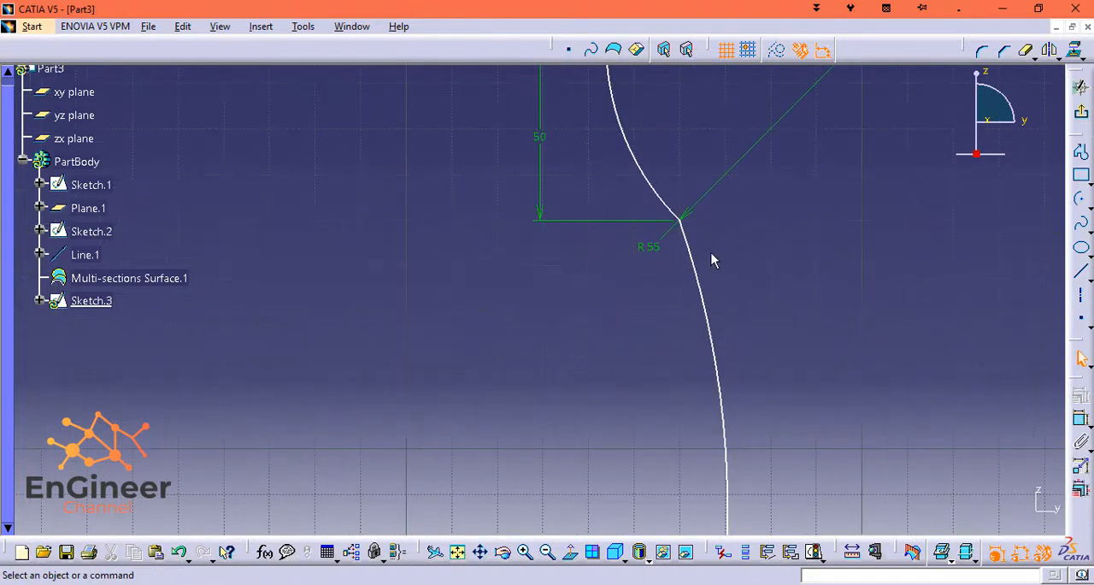
click(694, 253)
ctrl+click(665, 205)
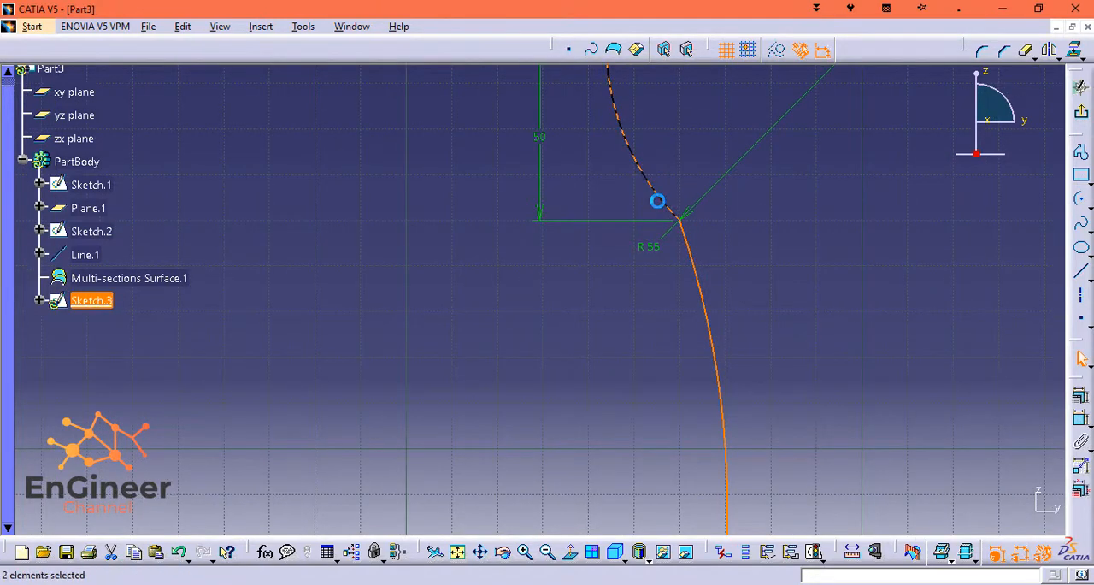
click(1080, 417)
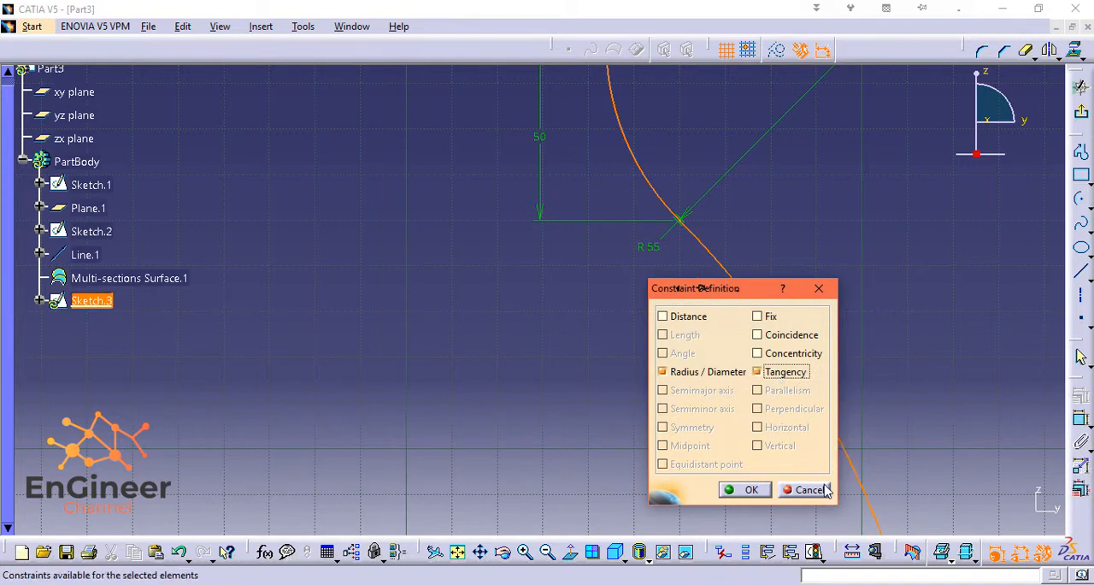
click(744, 489)
Shorten the 195 mm radius arc by moving its lower endpoint up to where the curve runs vertical.
mouse_move(941, 403)
middle_down()
mouse_move(914, 237)
mouse_move(861, 237)
middle_up()
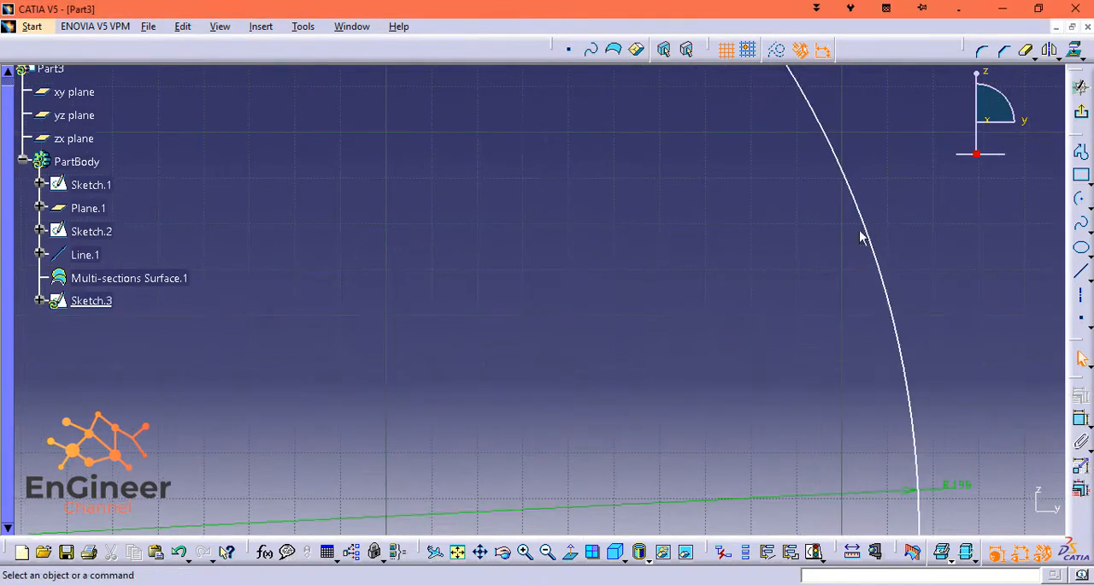
click(570, 551)
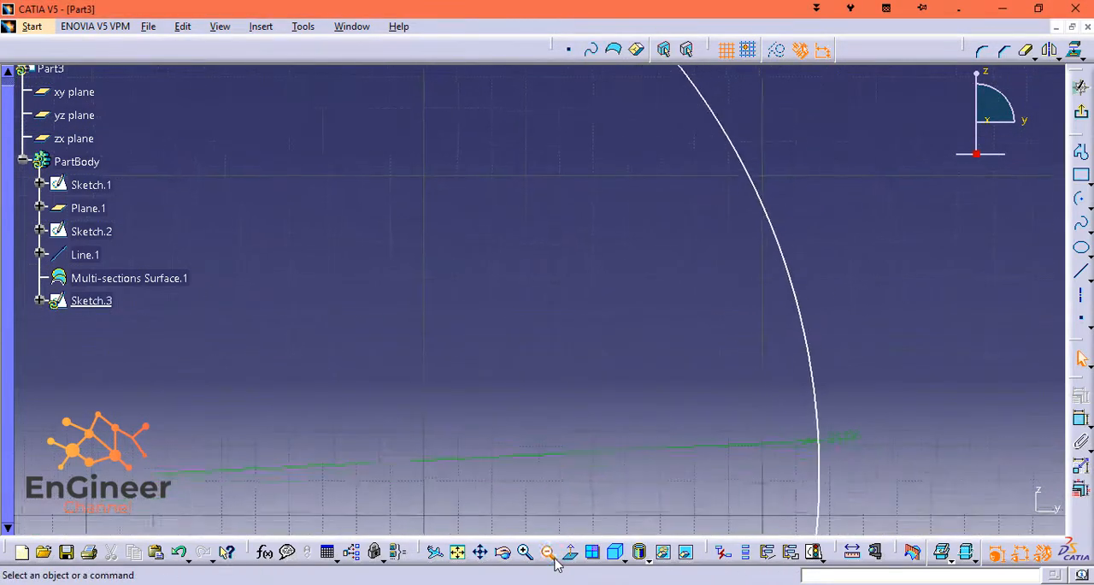
click(550, 553)
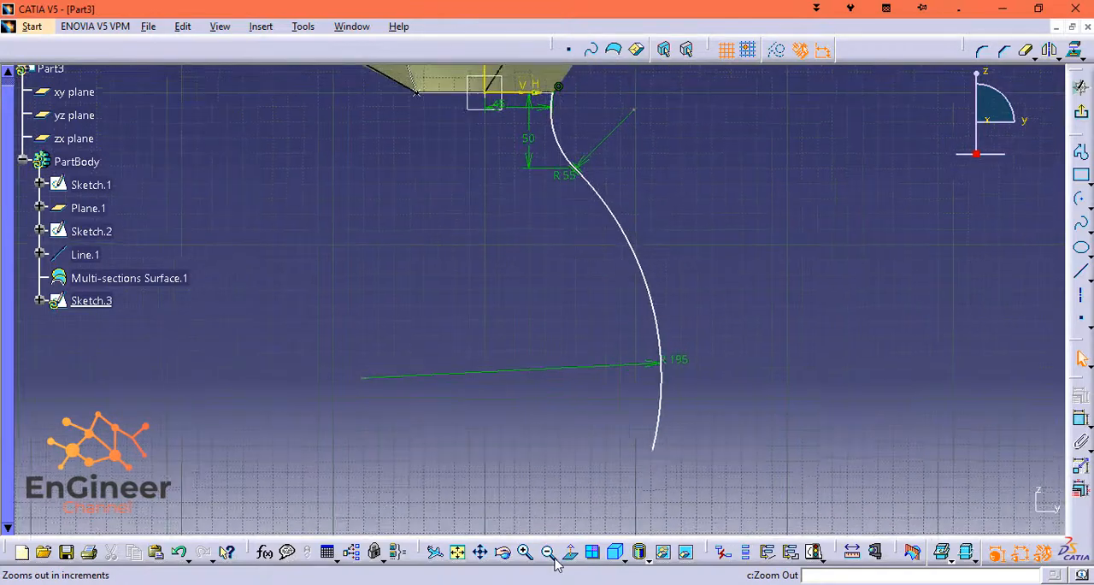
click(554, 558)
middle_drag(733, 318, 787, 349)
drag(677, 438, 663, 386)
click(684, 412)
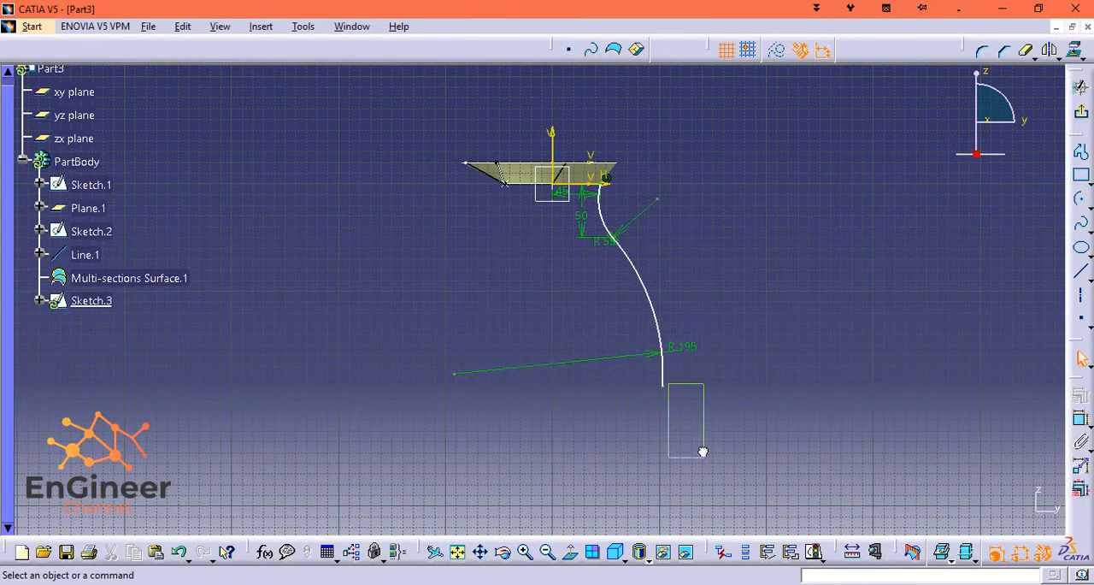
Dimension the horizontal distance from the vertical axis to the 195 mm arc's lower endpoint and set it to 70 mm.
drag(664, 385, 668, 396)
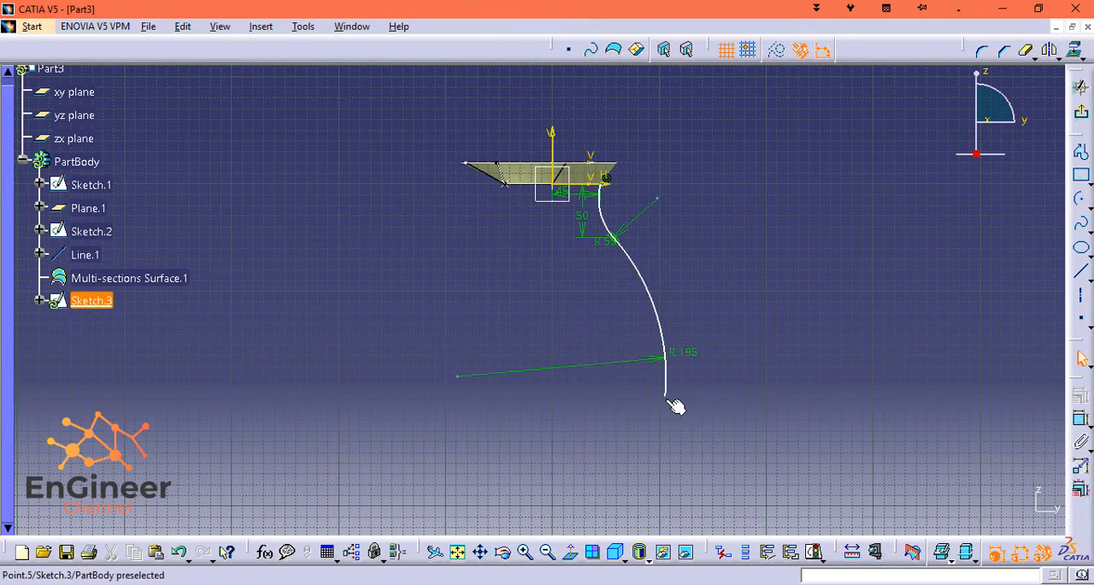
ctrl+click(549, 137)
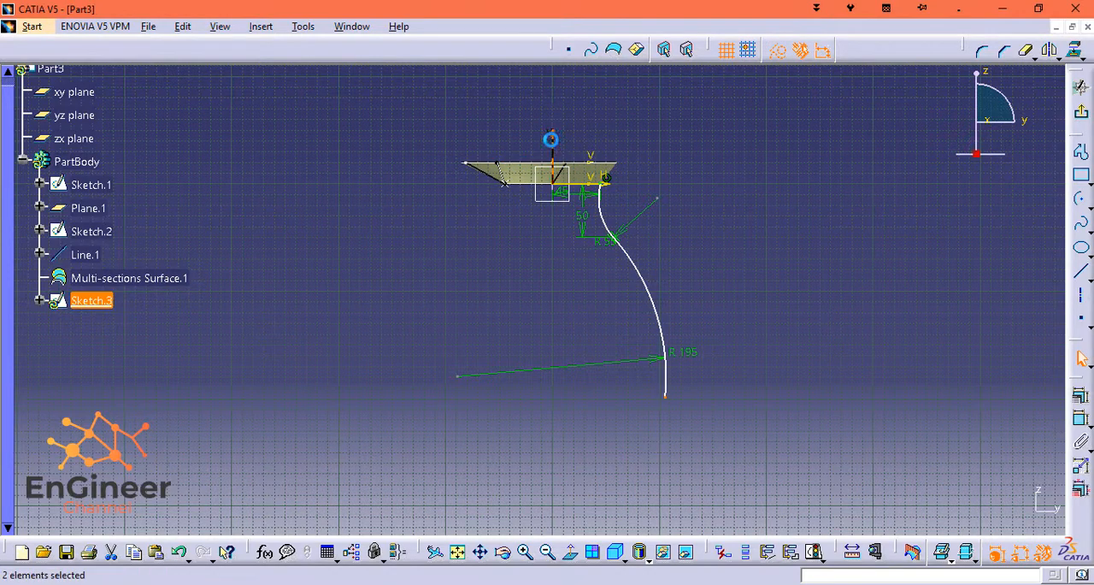
click(1081, 422)
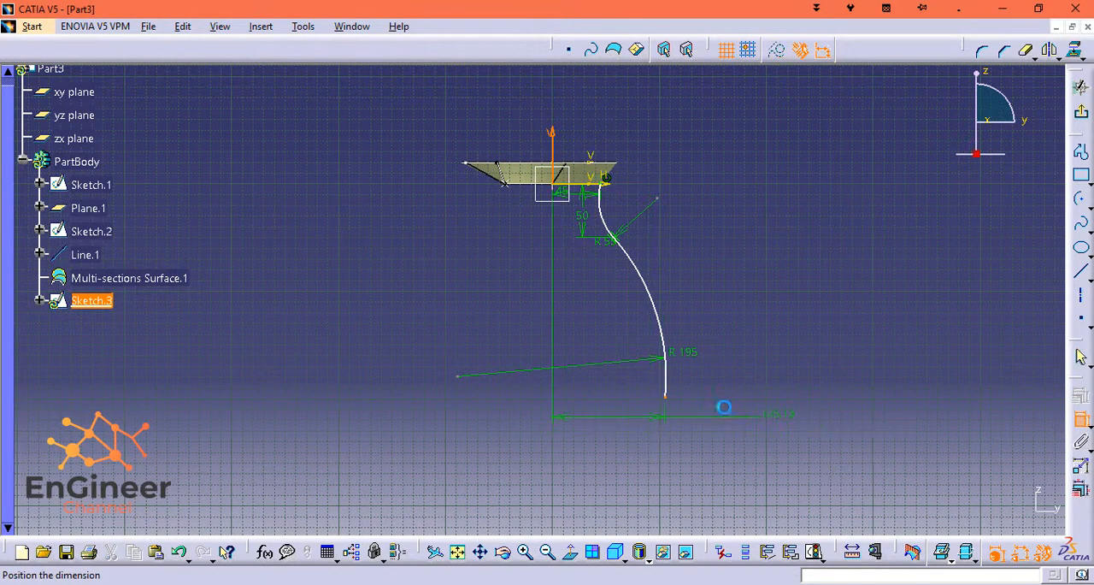
click(615, 428)
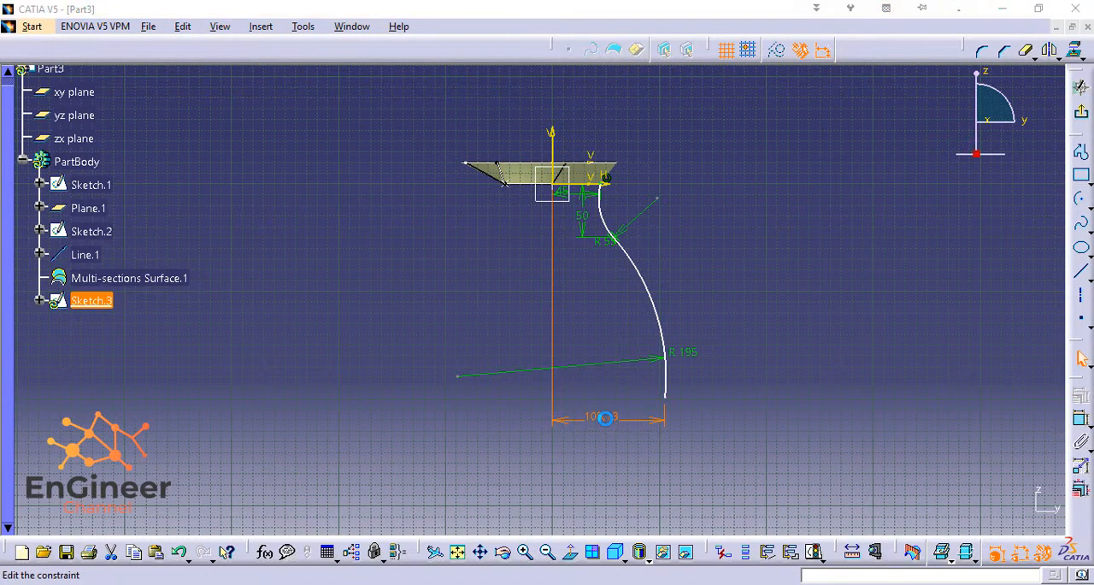
double_click(623, 418)
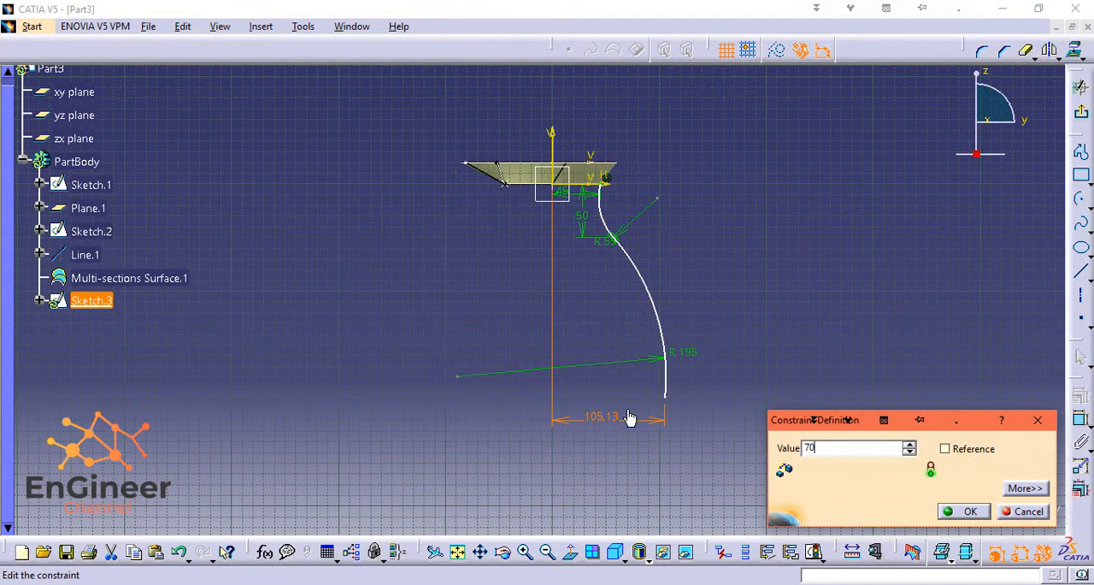
key(Return)
click(693, 427)
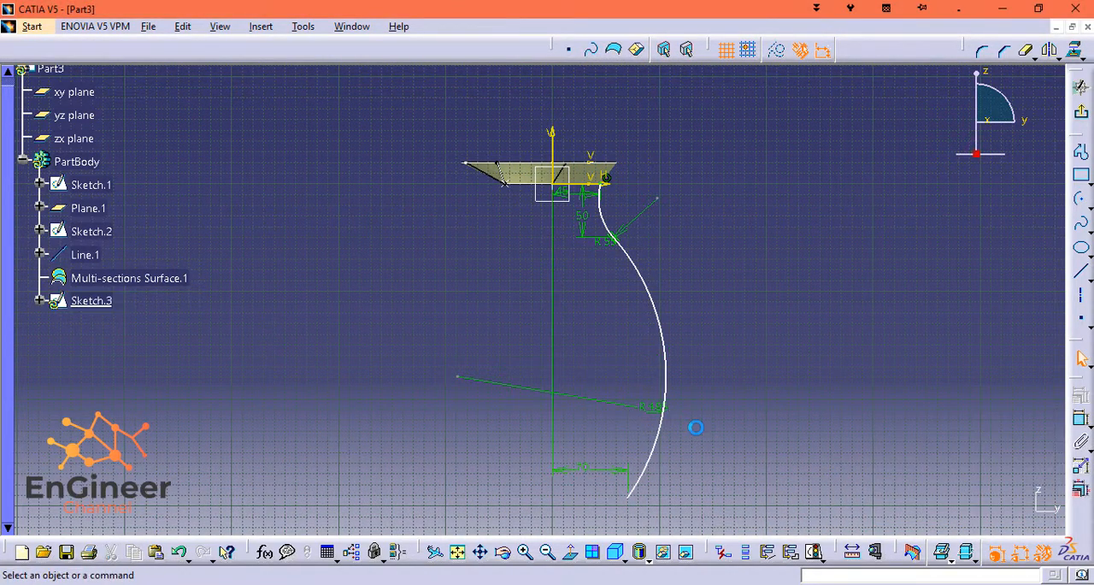
Sketch a cup-shaped arc of about 15.75 mm radius starting at the 195 mm arc's lower endpoint and curving inward.
mouse_move(694, 427)
middle_down()
mouse_move(721, 442)
mouse_move(745, 419)
middle_up()
mouse_move(717, 472)
middle_down()
mouse_move(708, 440)
mouse_move(723, 354)
mouse_move(727, 379)
mouse_move(697, 161)
middle_up()
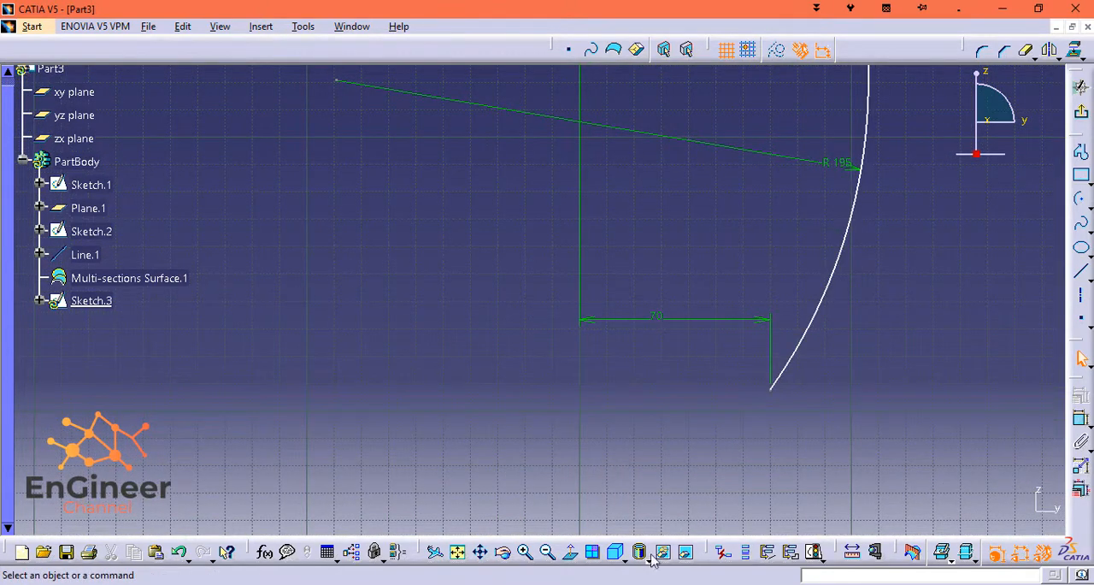
click(1082, 199)
click(729, 400)
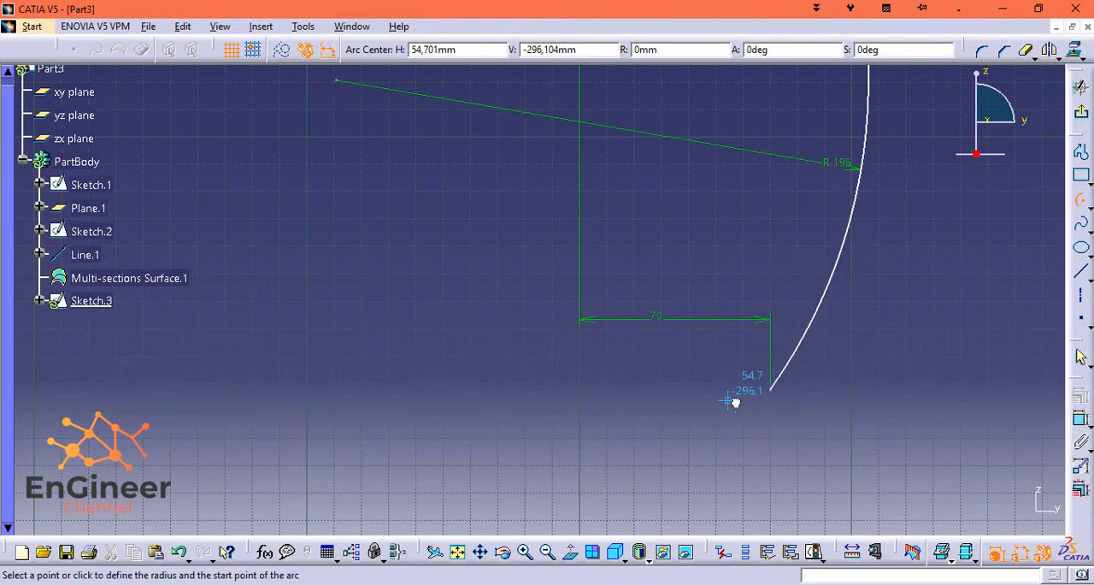
click(772, 390)
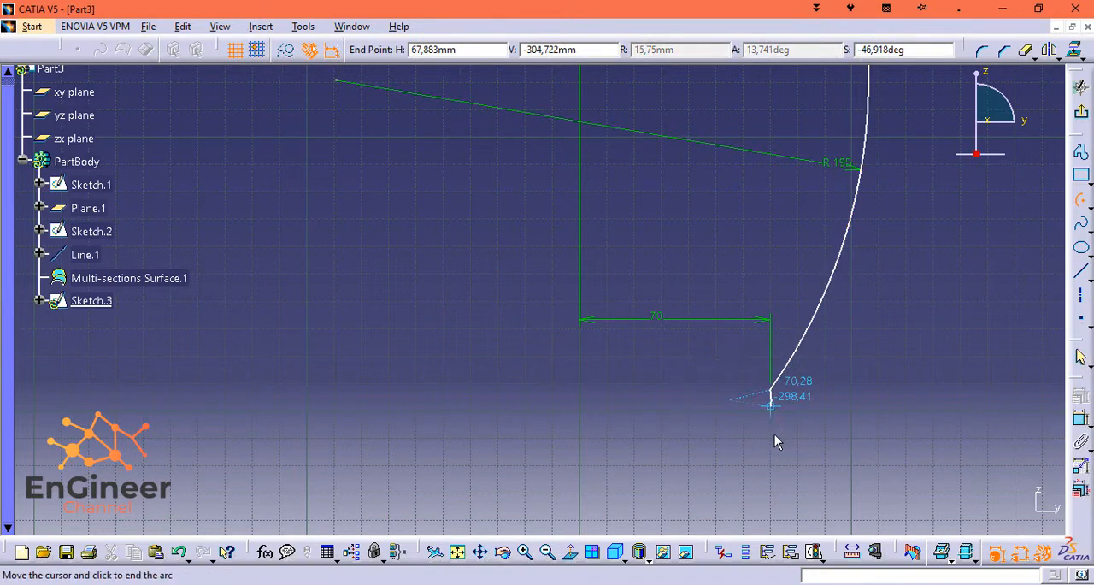
click(694, 424)
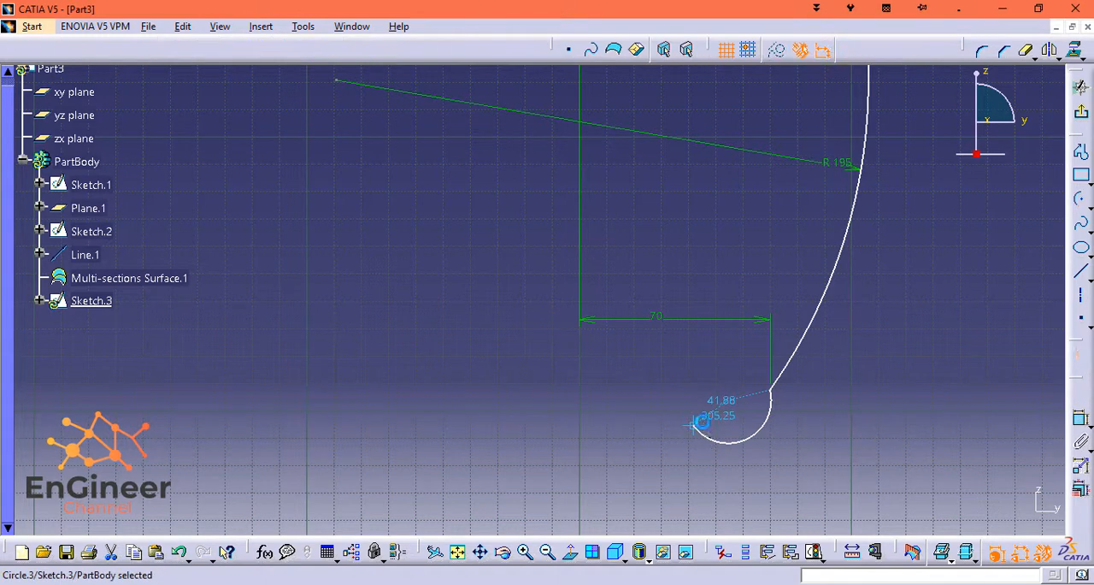
Dimension the small lower arc's radius and set it to 7.5 mm.
click(1081, 418)
click(781, 445)
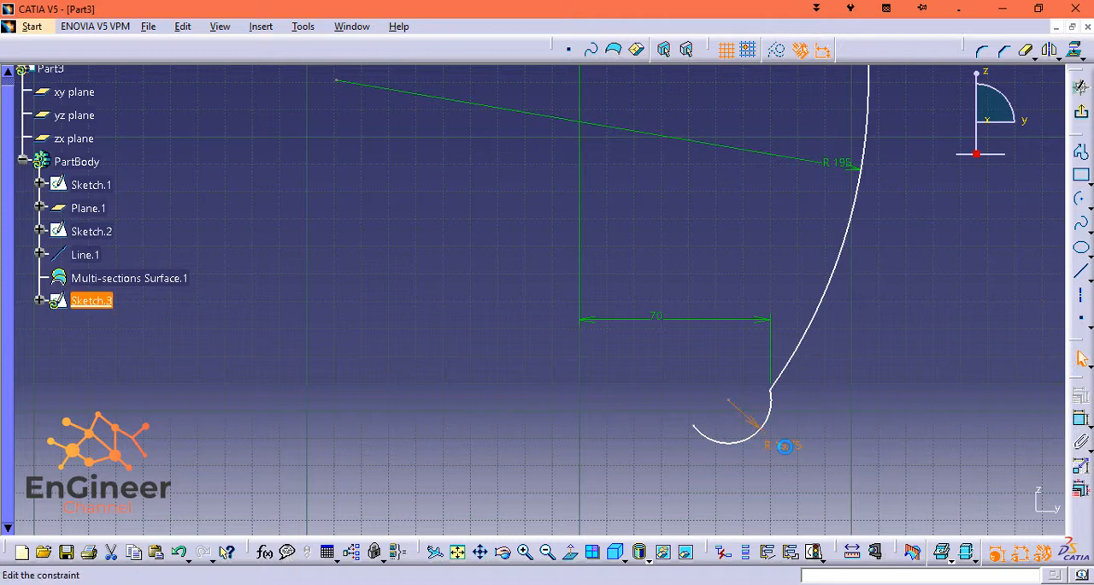
double_click(781, 445)
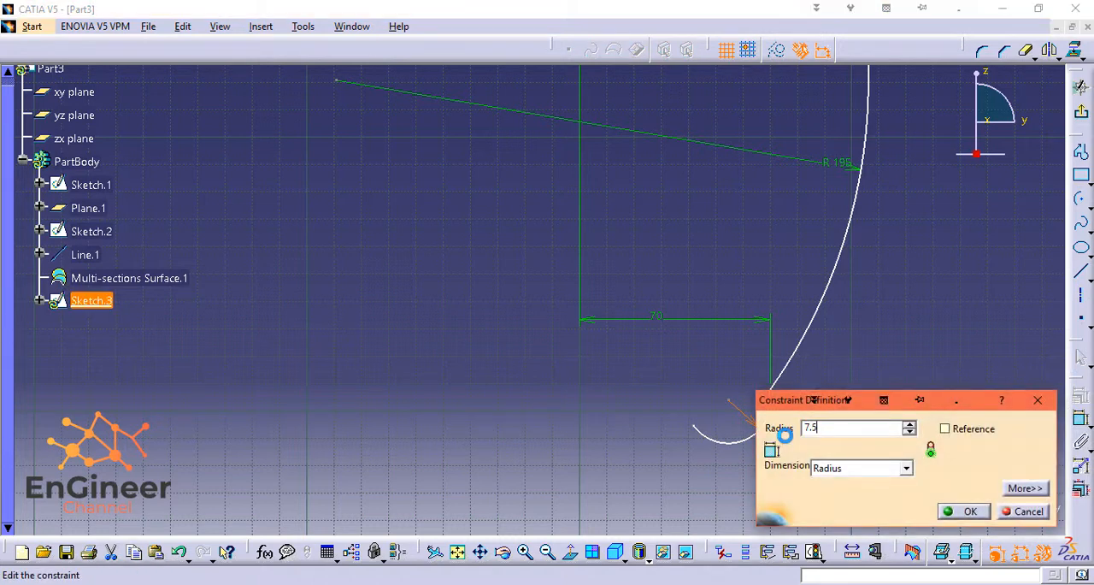
key(Return)
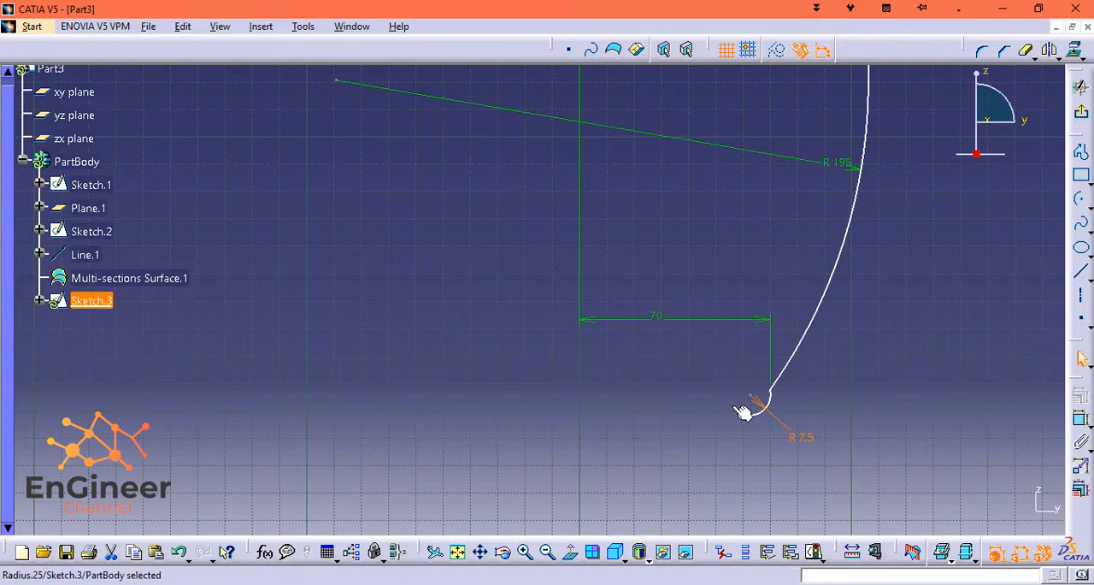
Add a vertical dimension between the small arc's two endpoints and set it to 7.5 mm.
ctrl+click(771, 393)
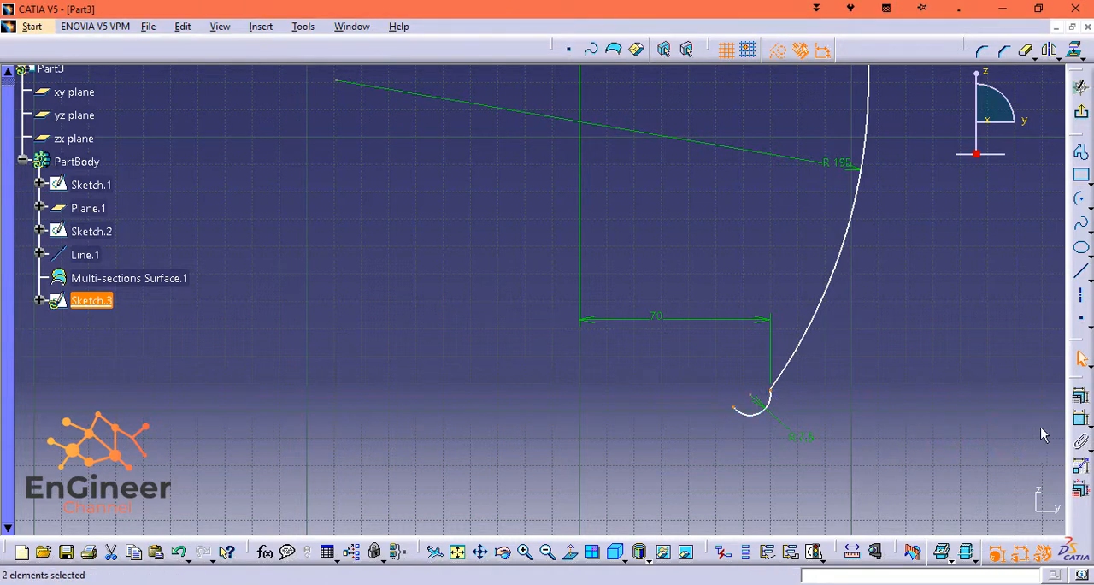
click(1081, 422)
right_click(844, 402)
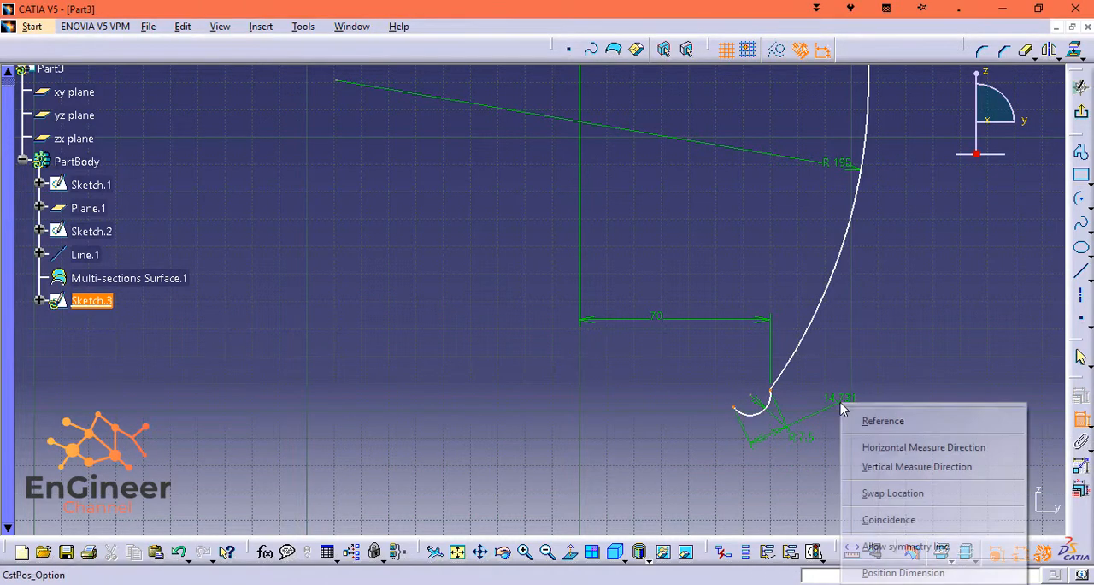
click(923, 464)
click(868, 411)
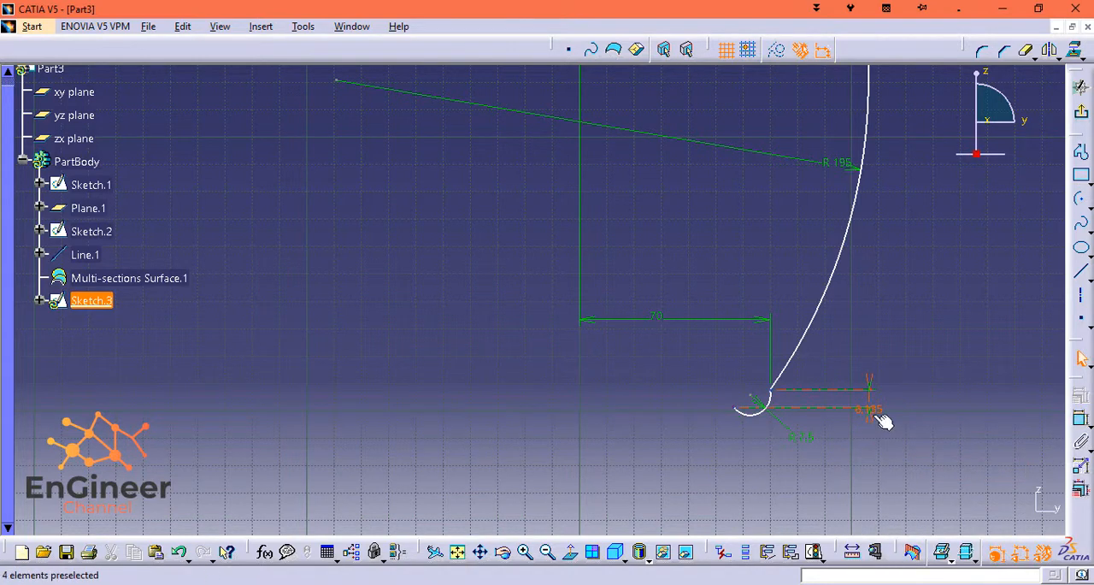
double_click(867, 410)
text(7.5)
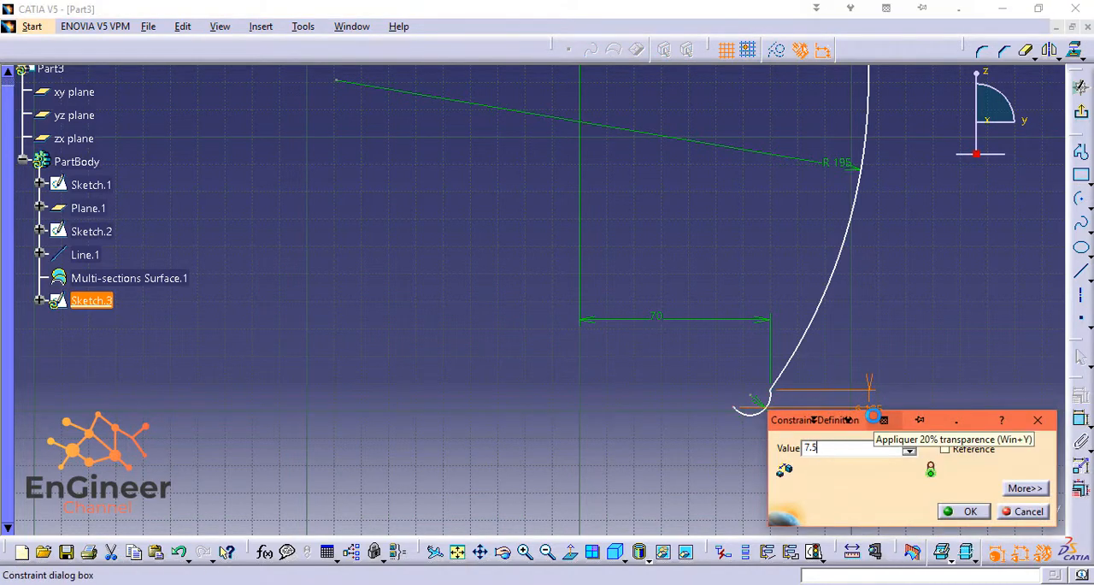
key(Return)
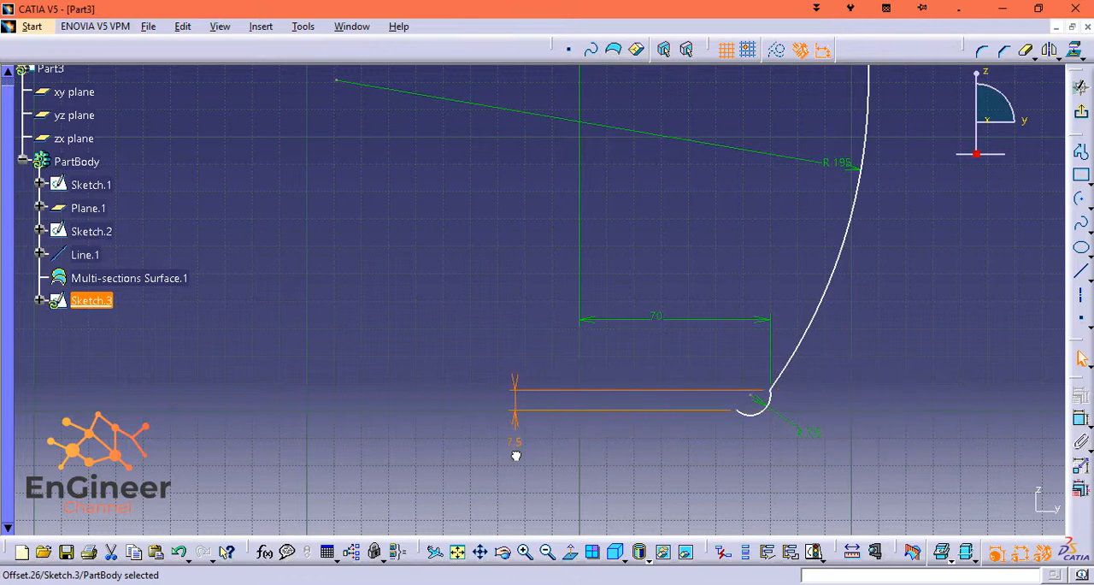
click(676, 484)
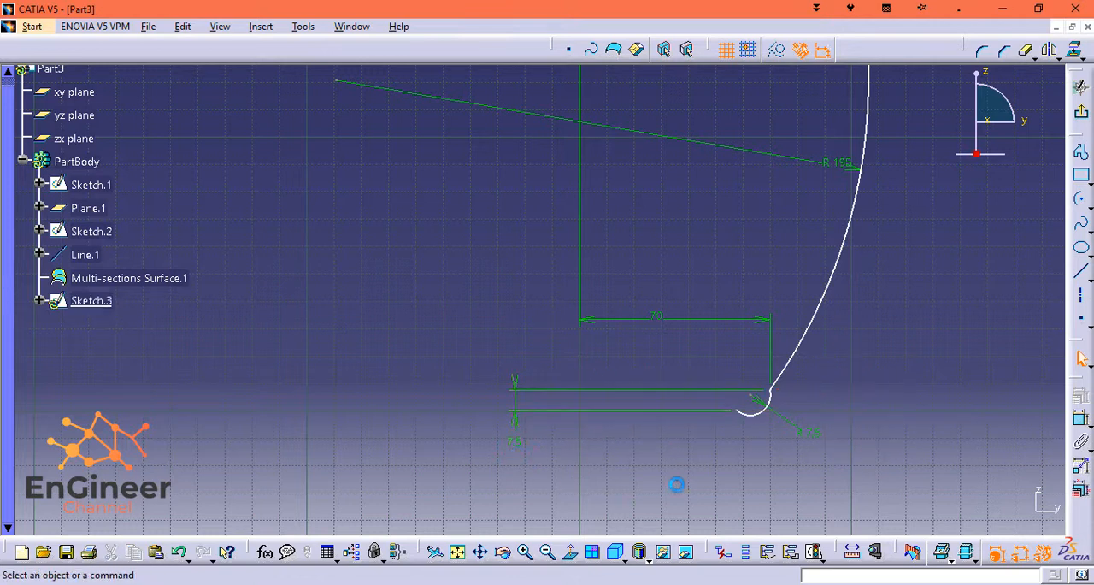
Sketch an arc of about 32 mm radius from the vertical axis toward the small lower arc.
click(1081, 206)
click(619, 447)
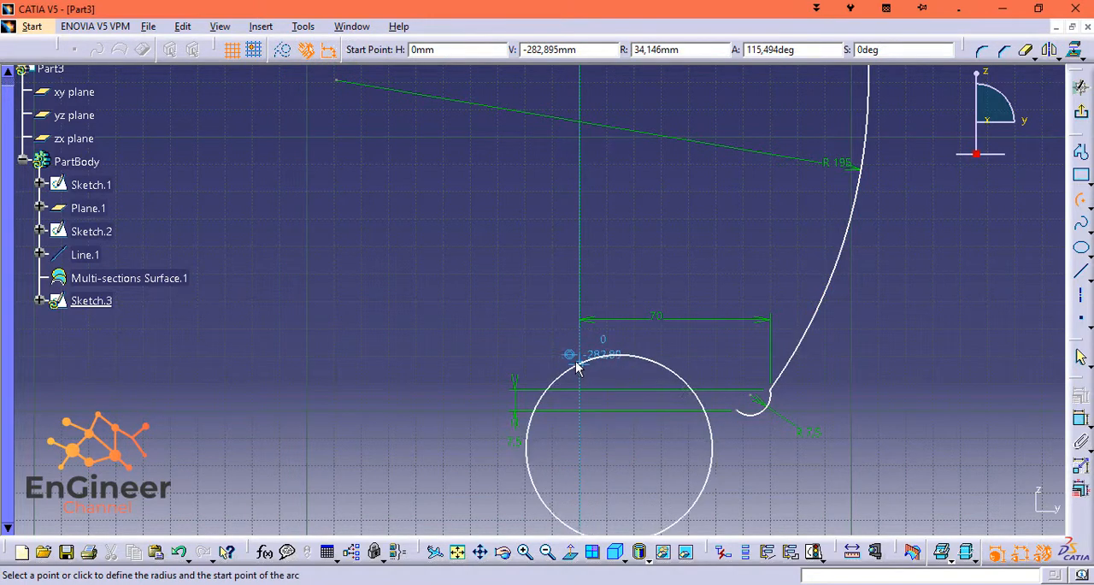
click(687, 389)
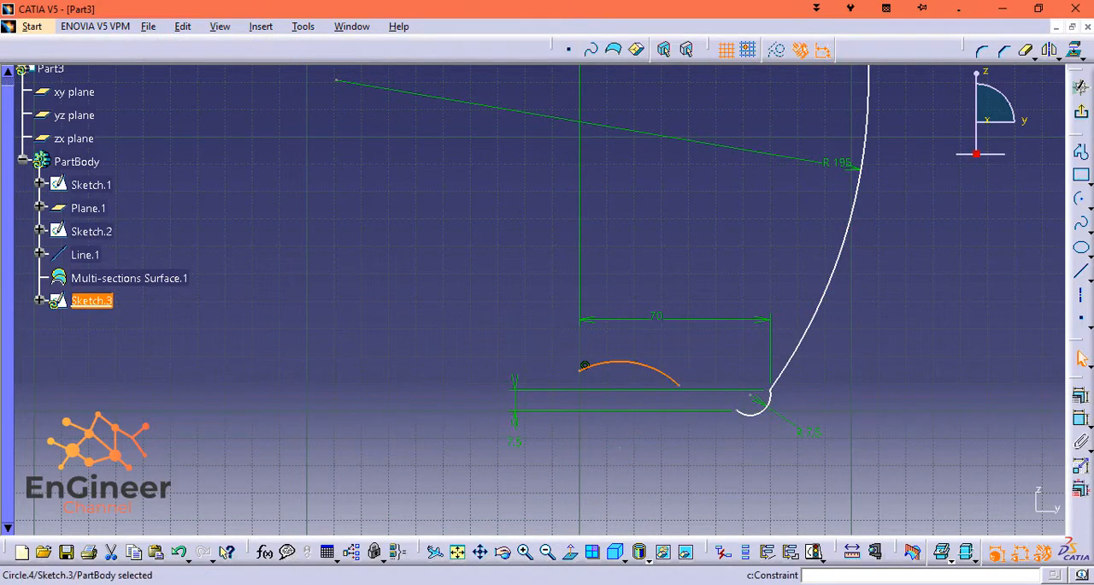
Dimension the base arc's radius and set it to 175 mm.
click(1081, 418)
click(645, 364)
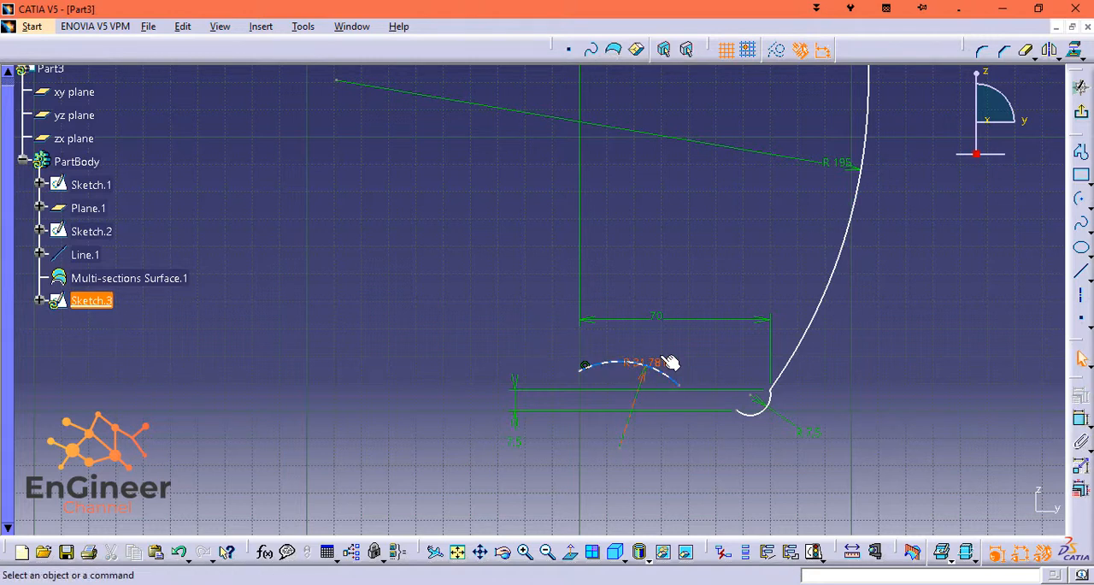
double_click(660, 355)
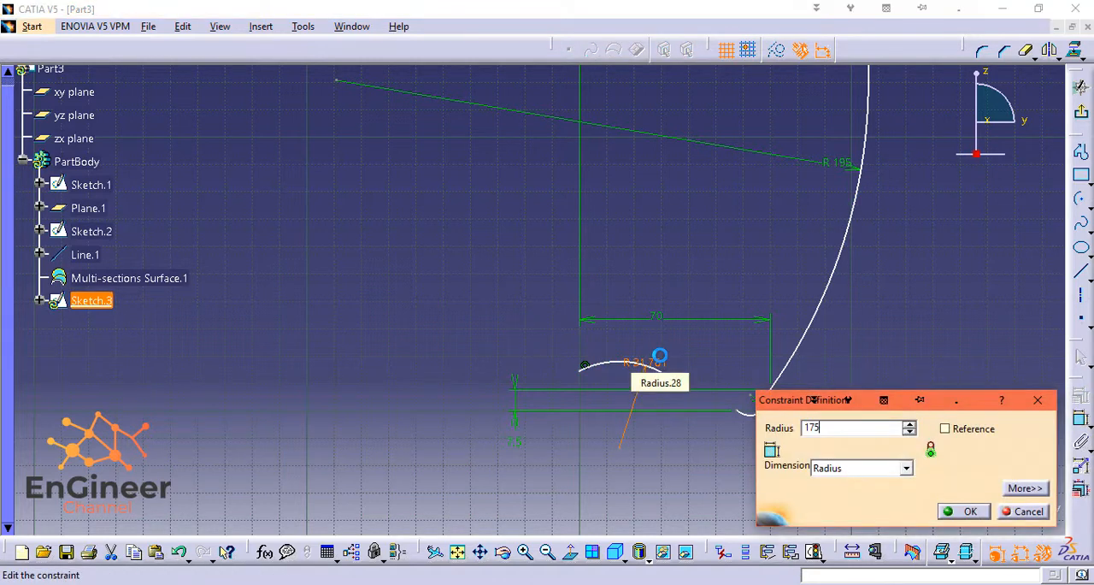
key(Return)
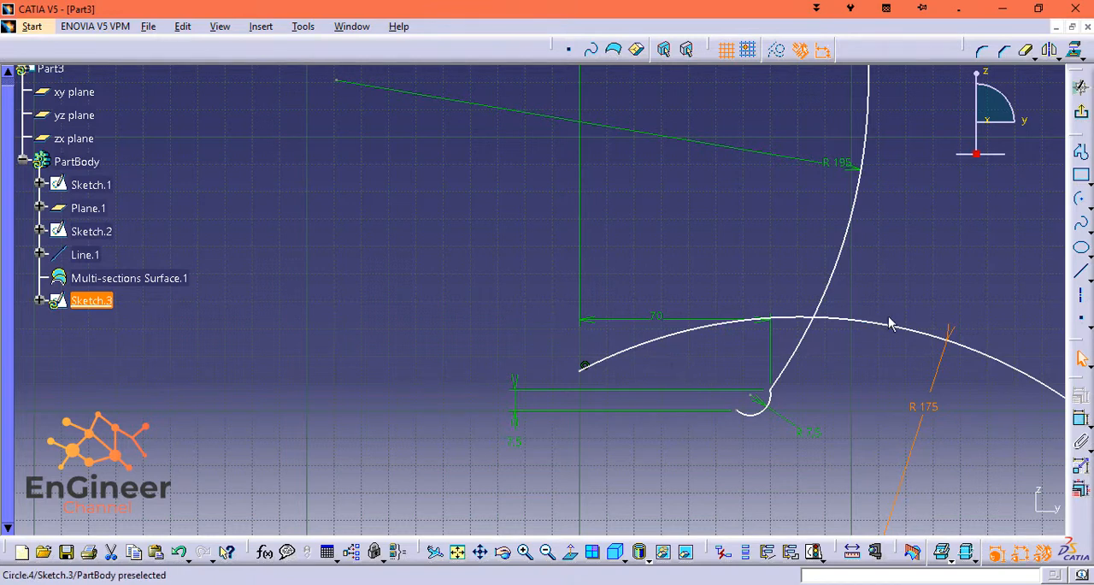
Move the 175 mm arc's endpoints so it rises gently from the vertical axis and ends just short of the small arc.
drag(866, 322, 465, 283)
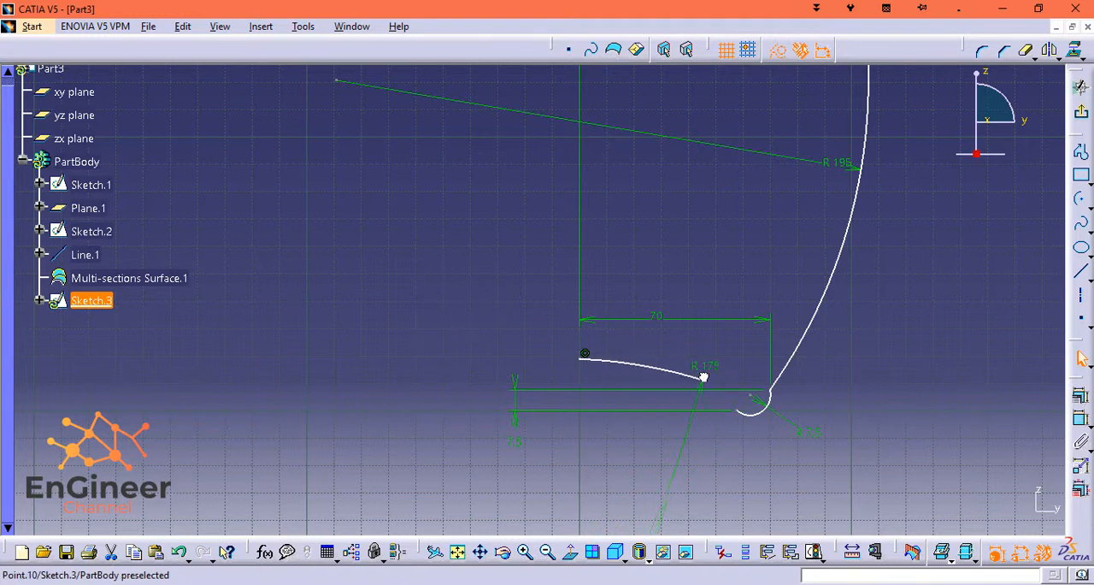
click(719, 396)
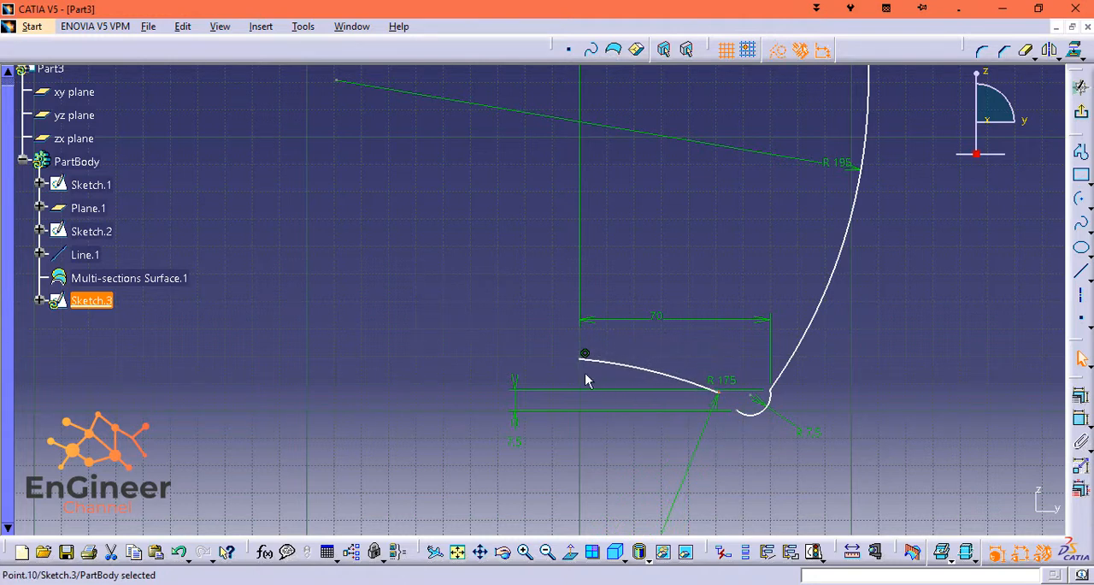
drag(581, 369, 601, 431)
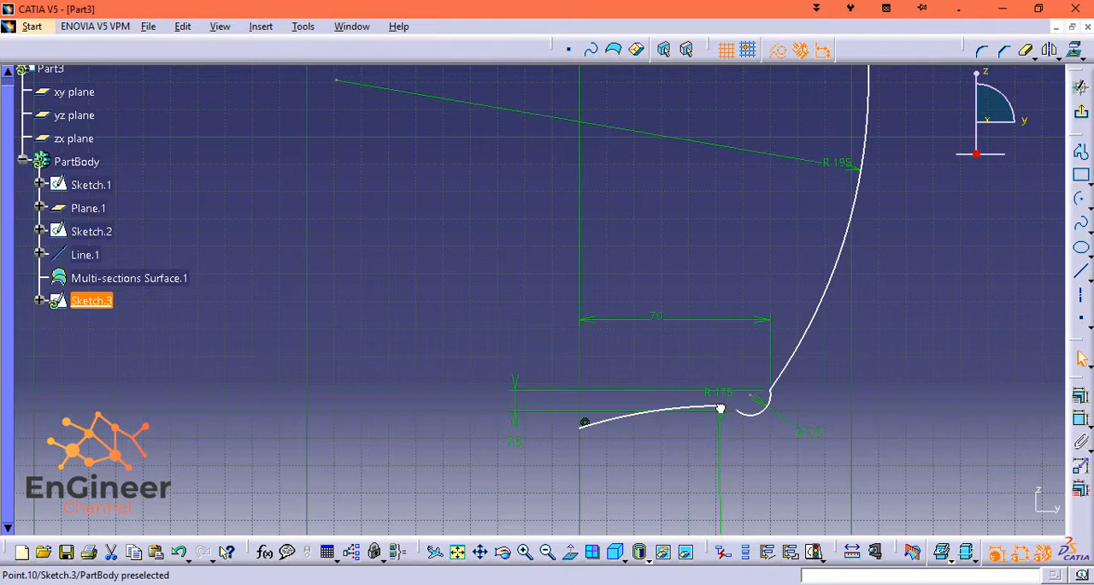
Bridge the gap between the 175 mm arc and the 7.5 mm arc with a three-point arc bulging downward.
click(1086, 205)
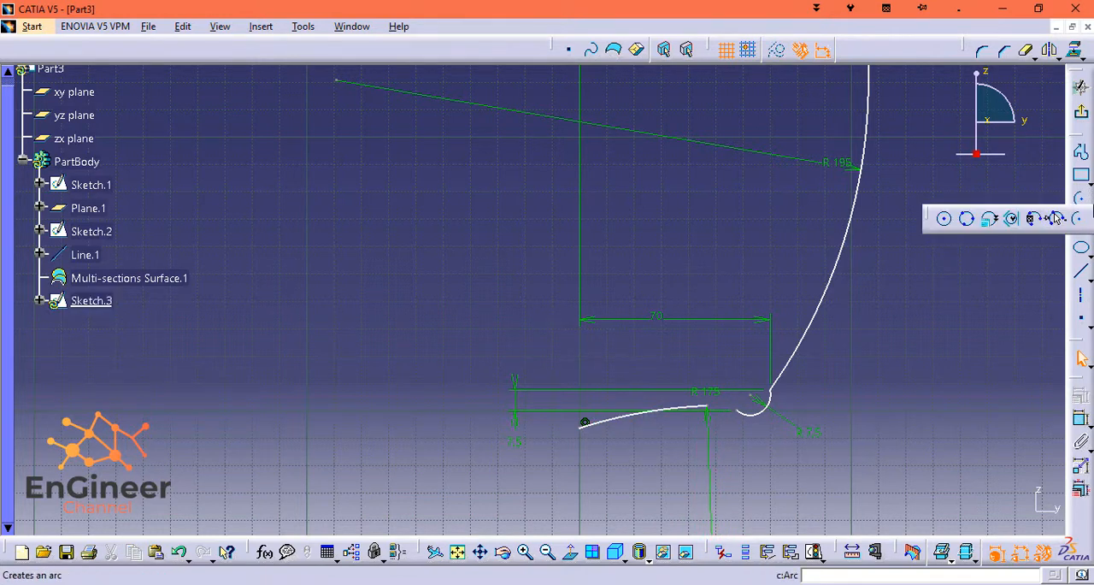
click(1057, 219)
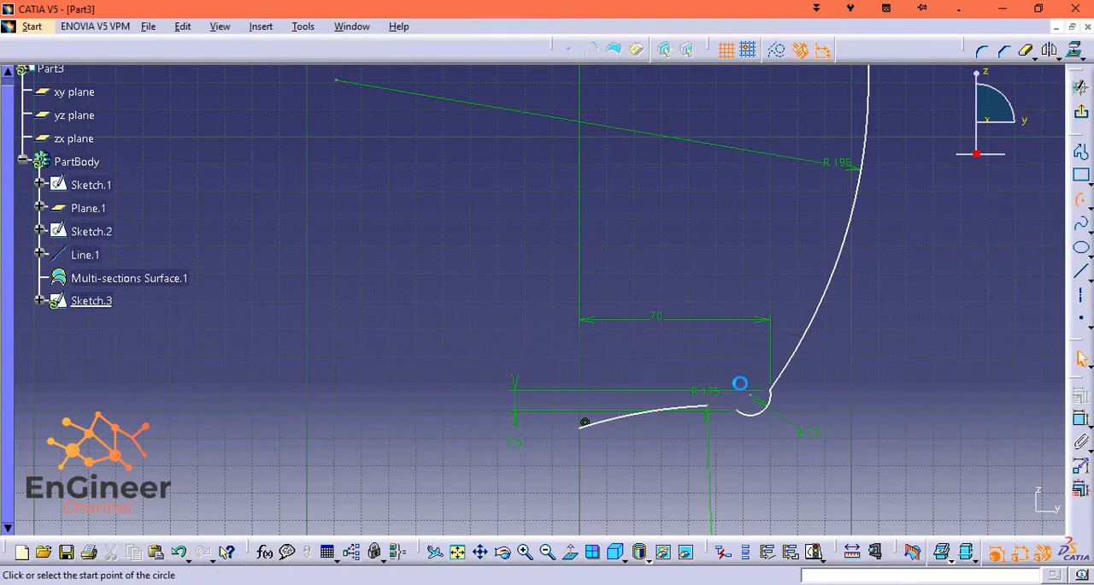
click(714, 410)
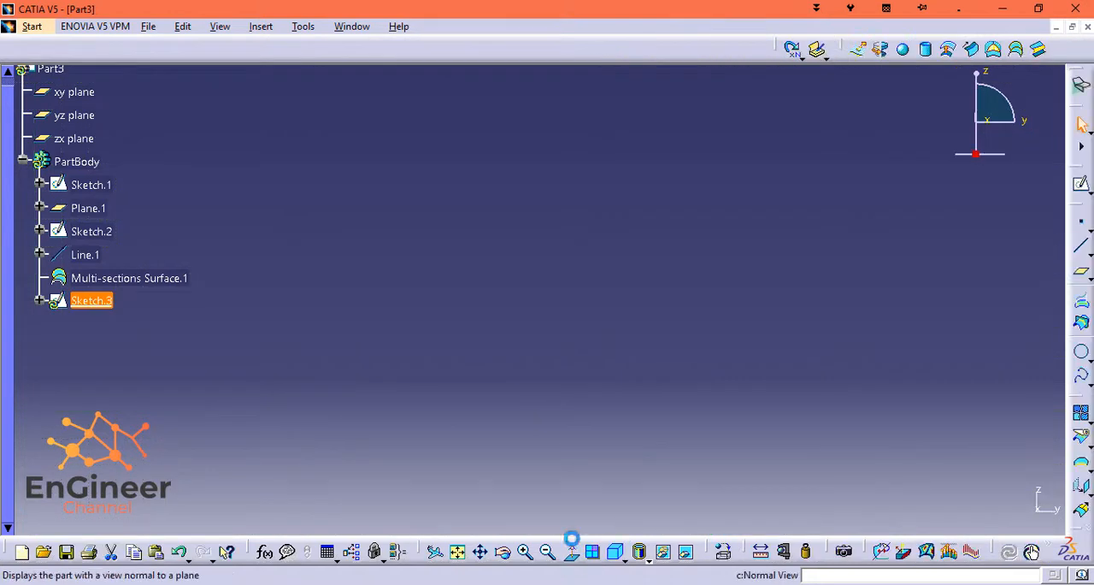
Start a Revolve surface using the finished yz-plane sketch as its profile.
click(572, 551)
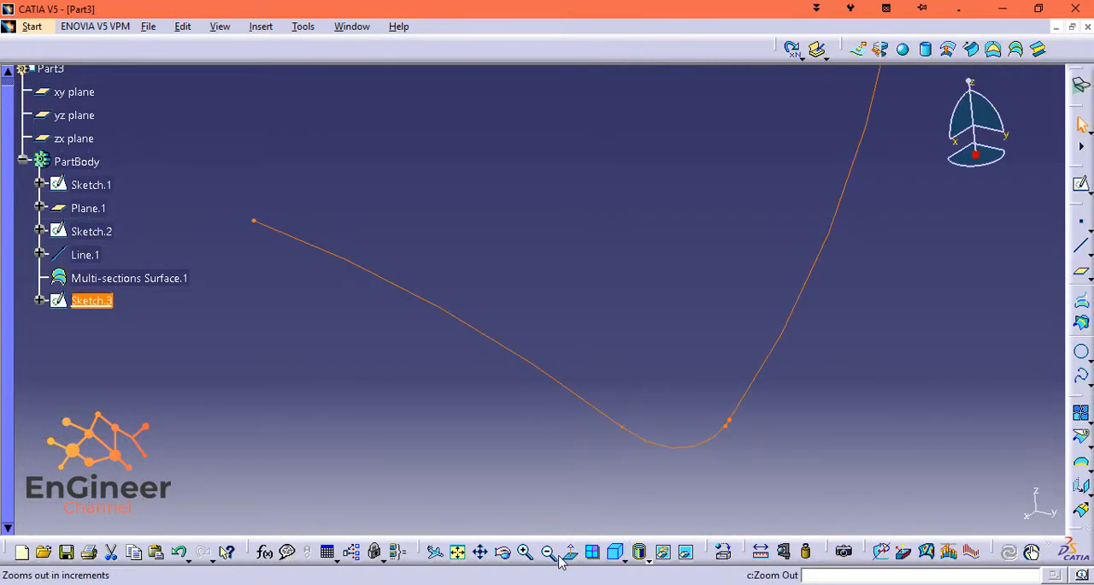
click(458, 552)
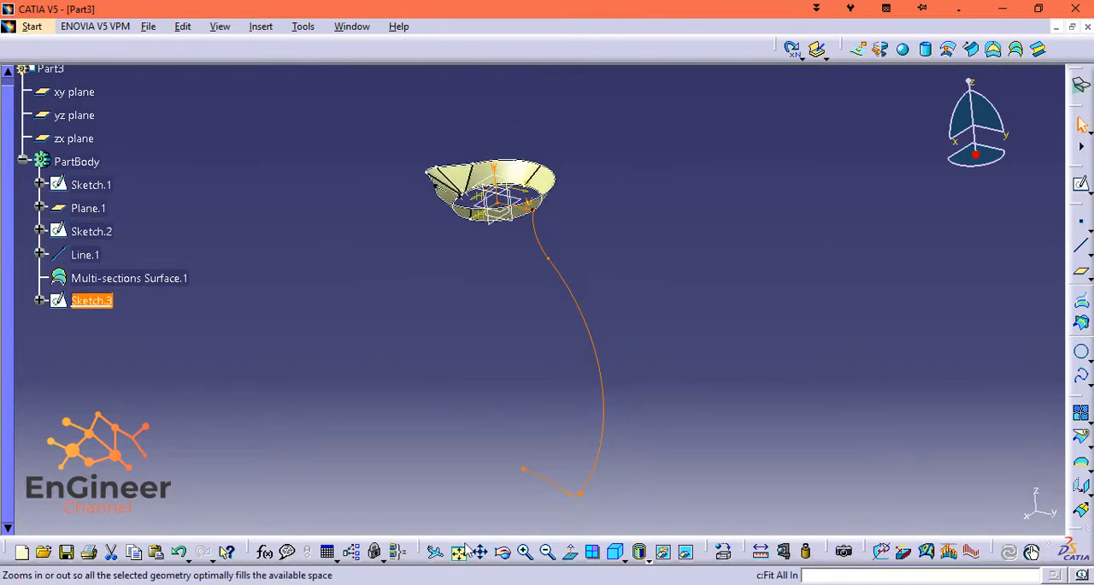
middle_drag(720, 383, 785, 357)
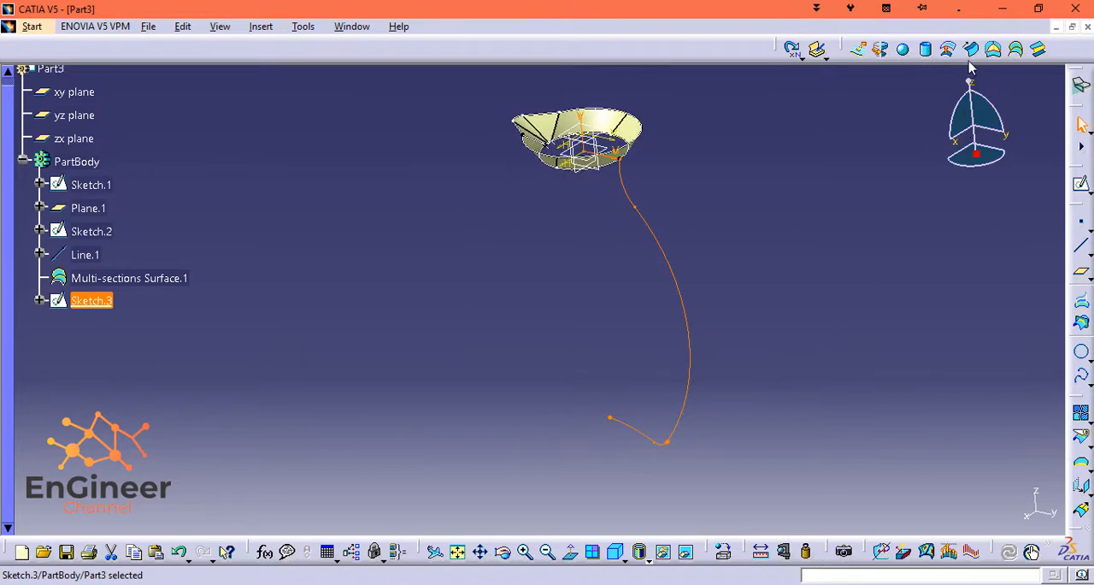
drag(970, 83, 1039, 49)
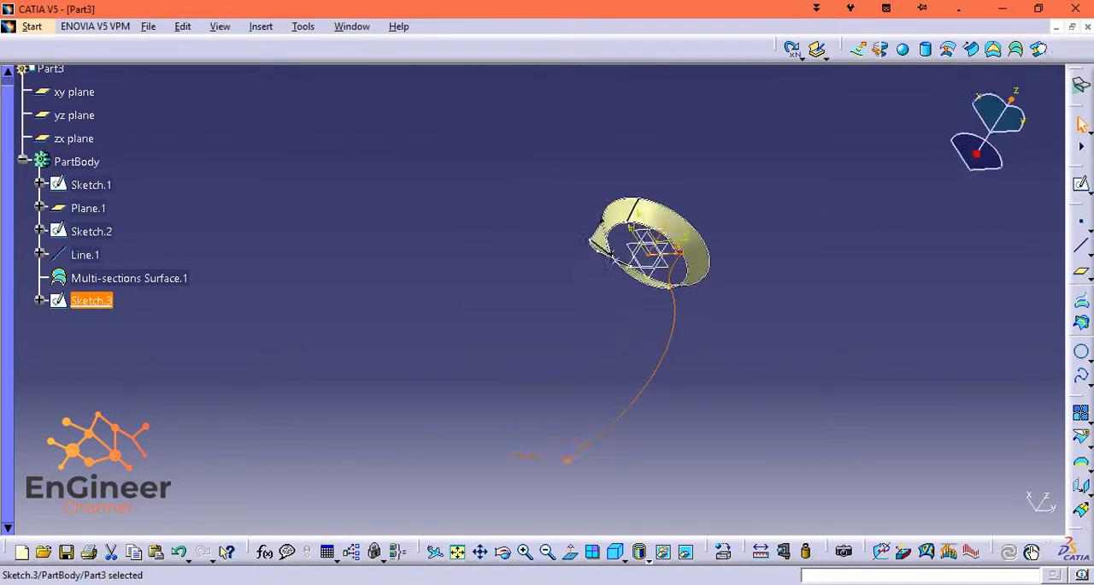
mouse_move(1013, 92)
mouse_down()
mouse_move(975, 81)
mouse_move(950, 120)
mouse_move(977, 109)
mouse_move(988, 75)
mouse_up()
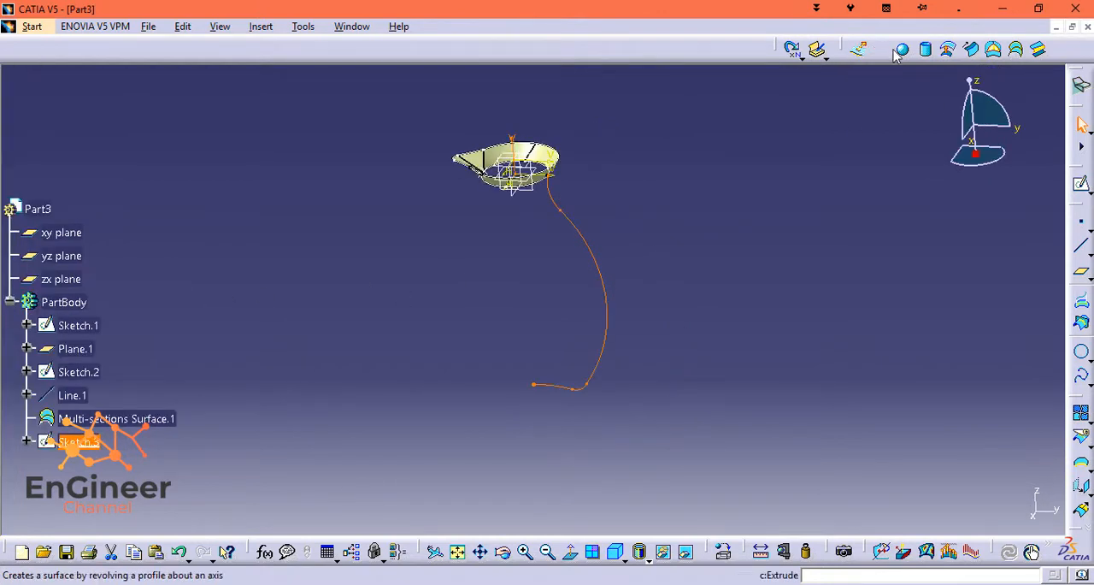
click(880, 49)
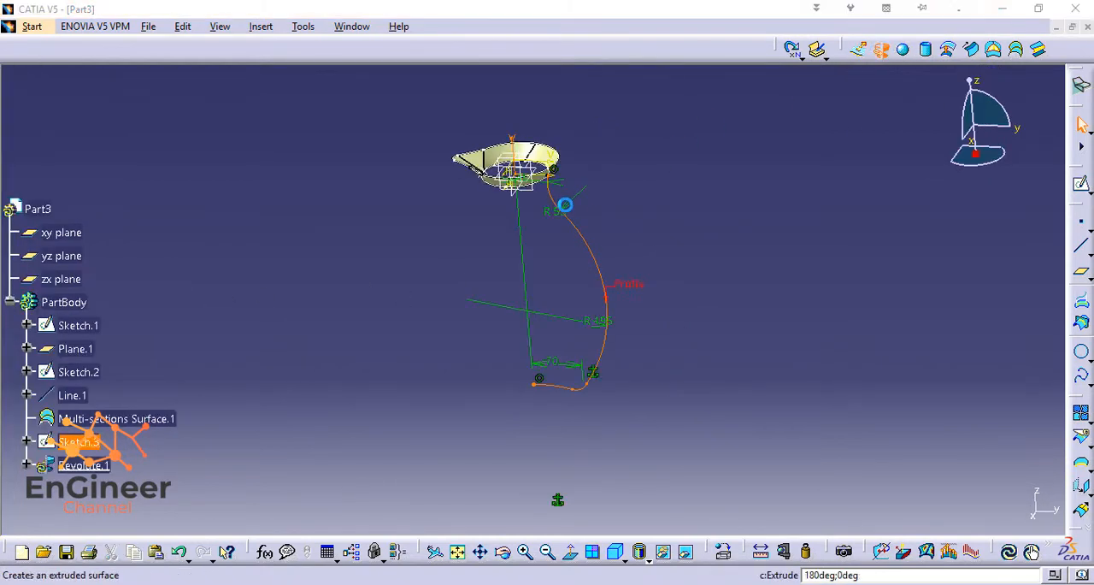
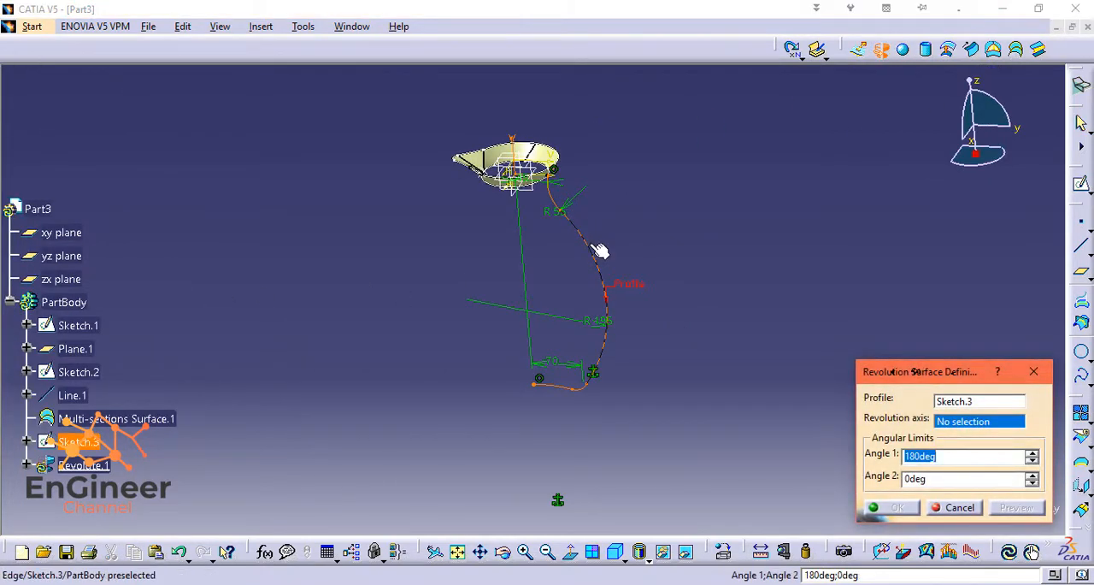
Revolve the sketch profile 360 degrees about the sketch's vertical axis, with the second angle at 0 degrees.
click(520, 144)
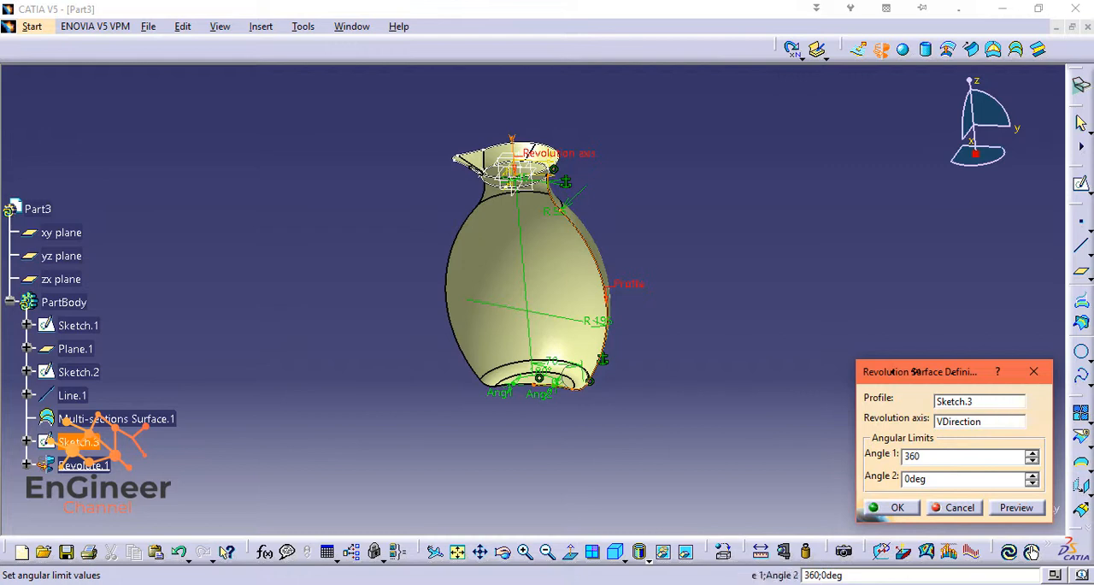
click(996, 479)
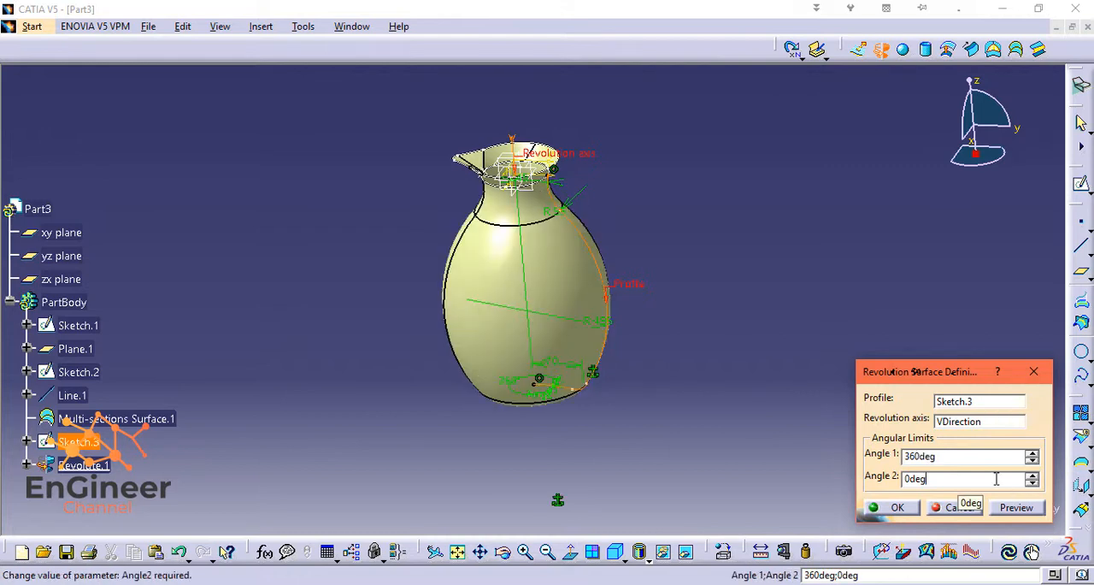
click(908, 510)
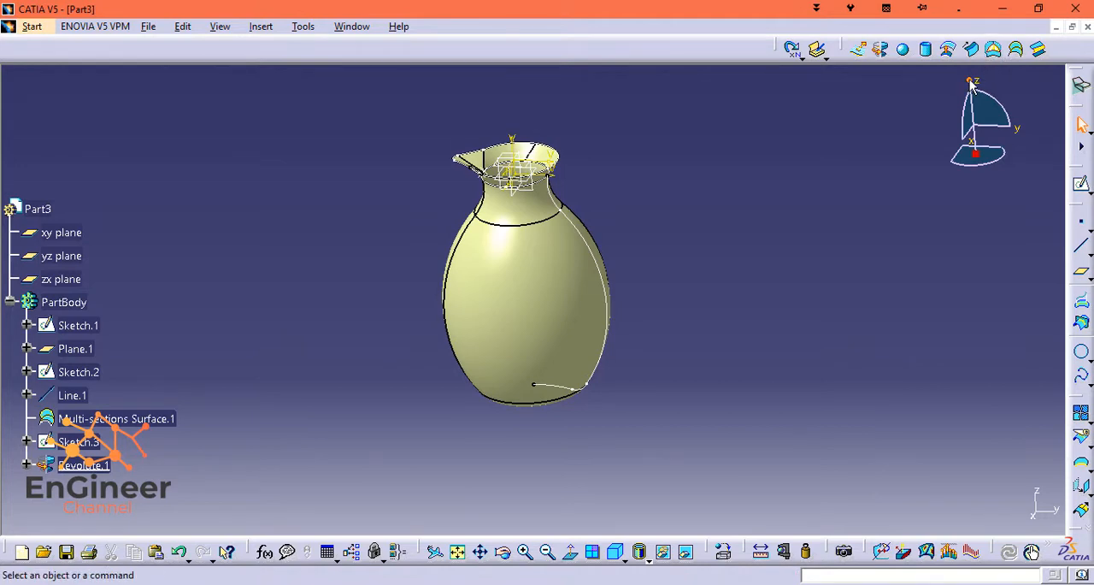
Hide Sketch.3, Sketch.2, Sketch.1, Plane.1 and Line.1 so only the surfaces remain displayed.
drag(971, 81, 934, 493)
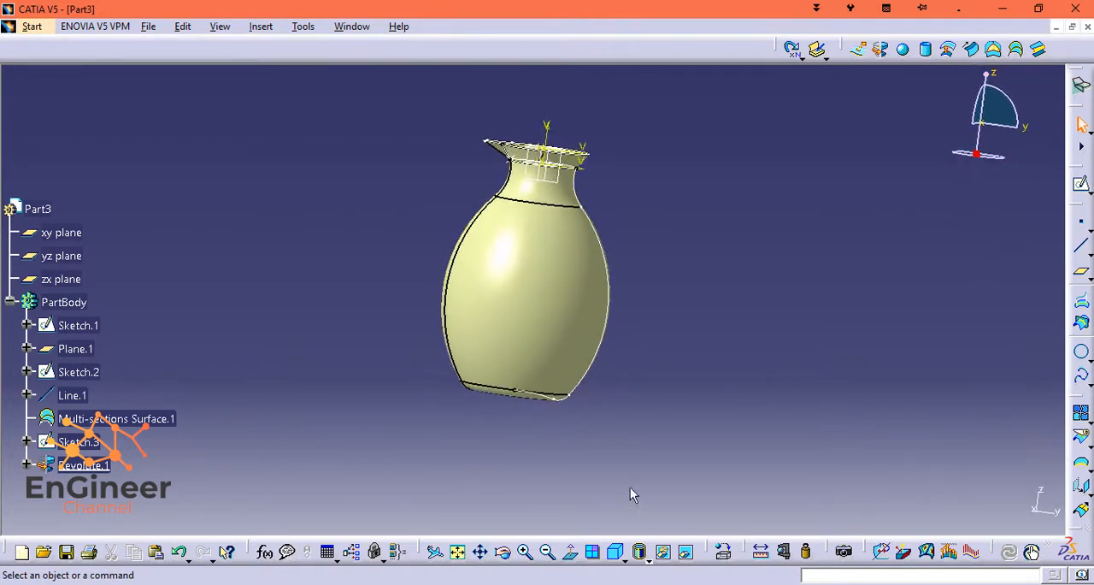
right_click(58, 442)
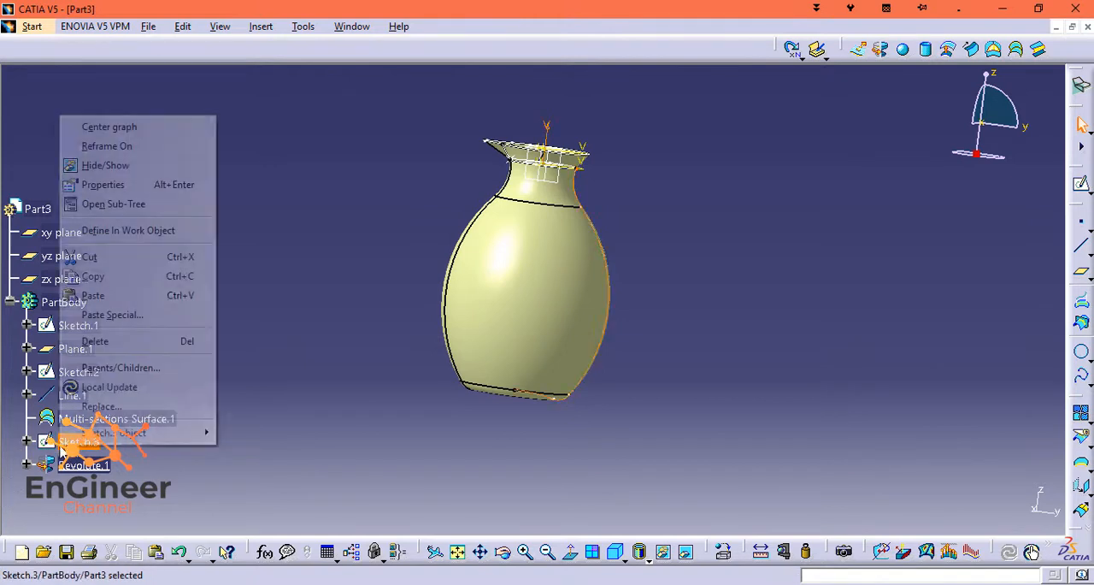
click(113, 163)
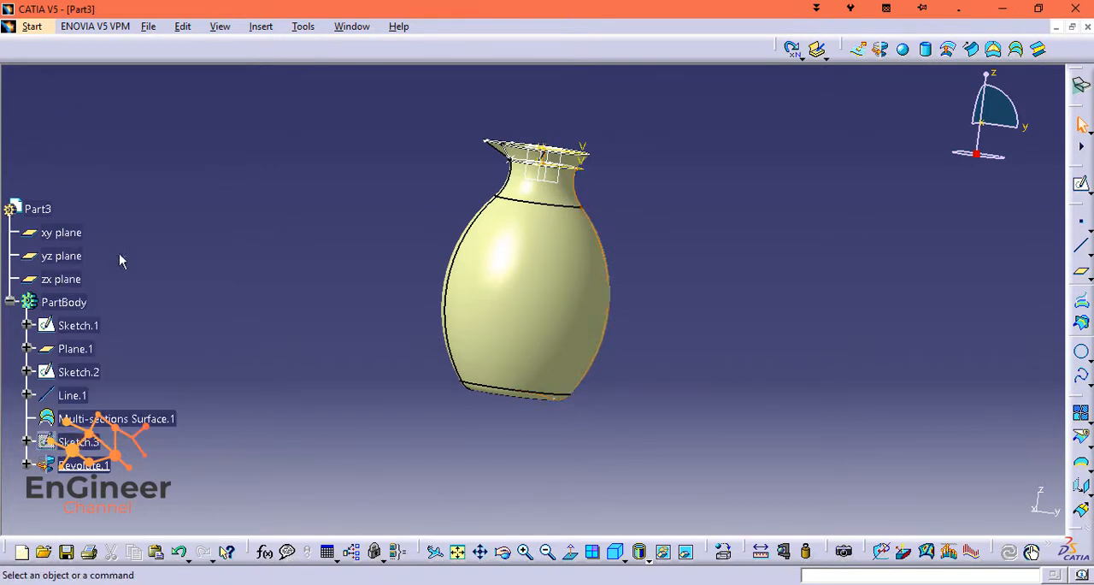
right_click(82, 373)
click(122, 89)
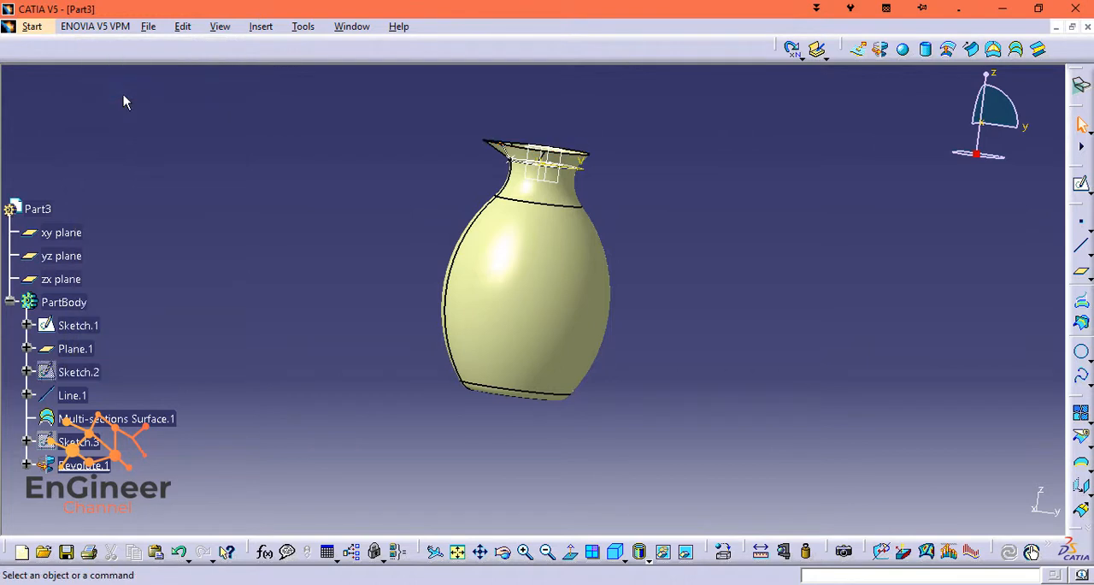
right_click(81, 326)
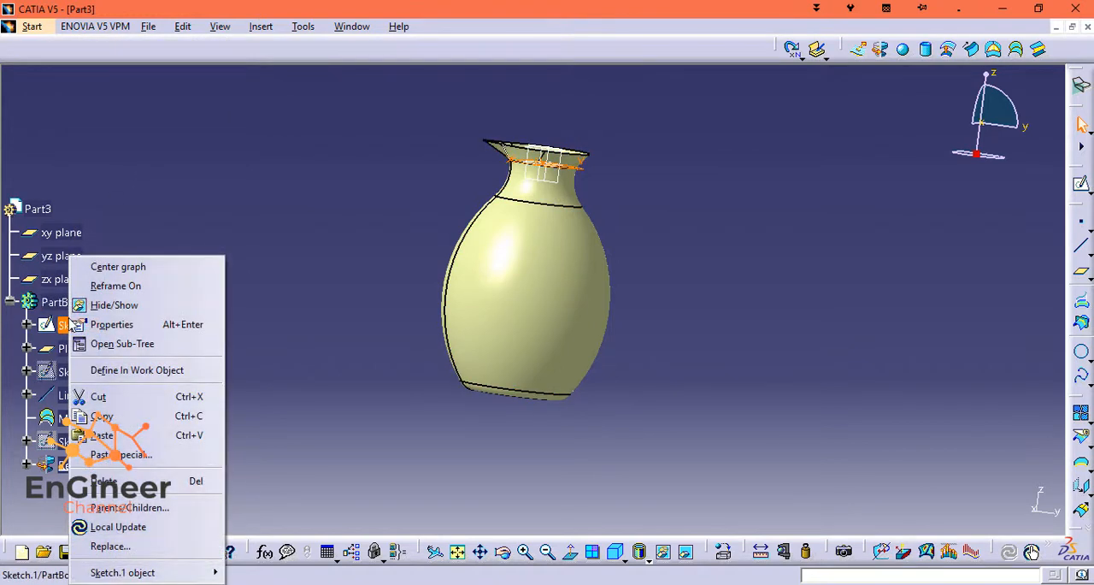
click(107, 306)
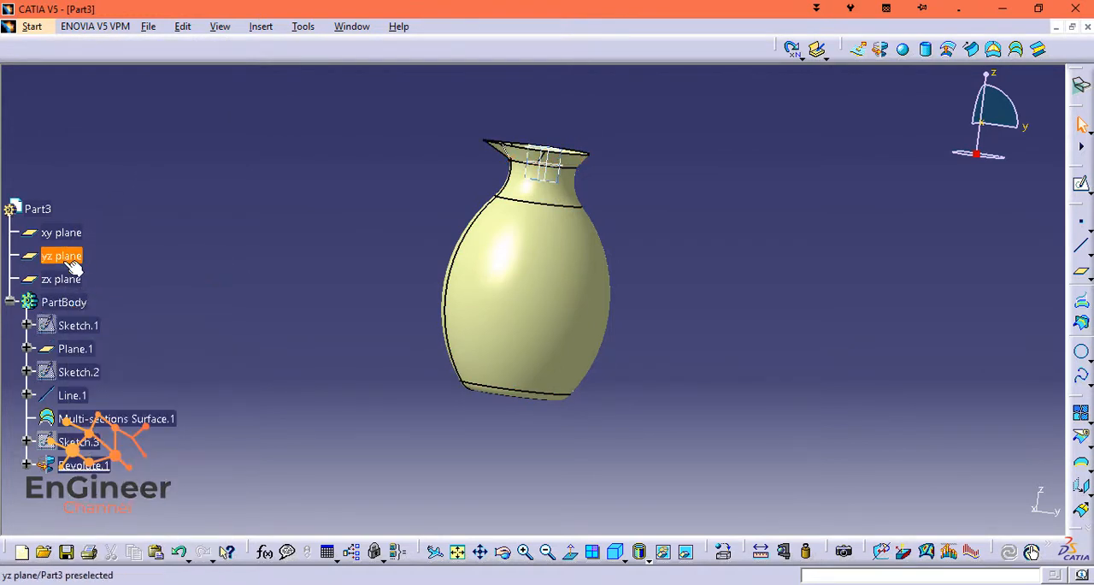
right_click(75, 349)
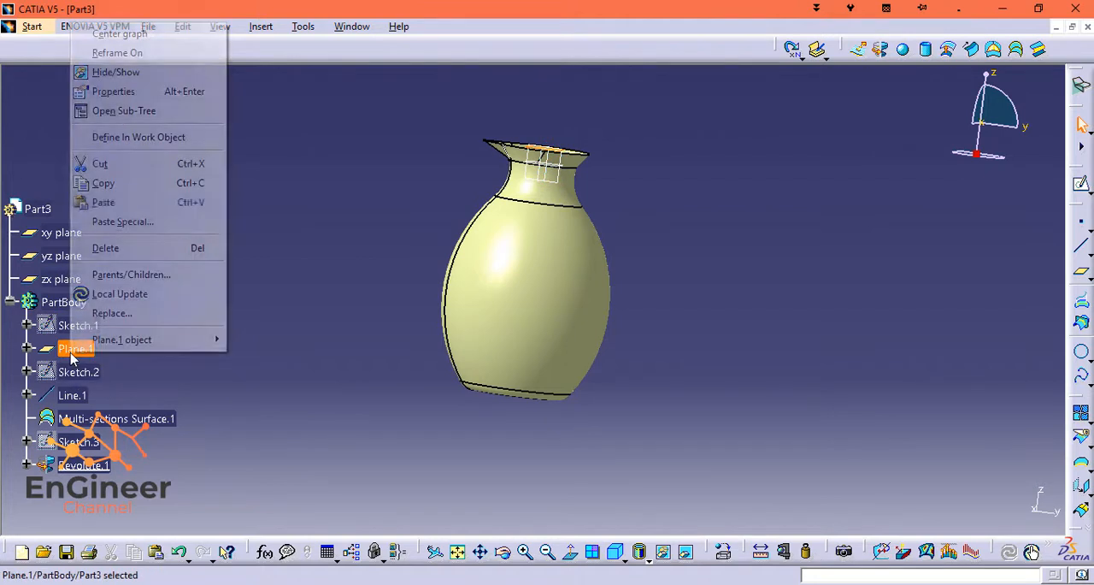
click(95, 71)
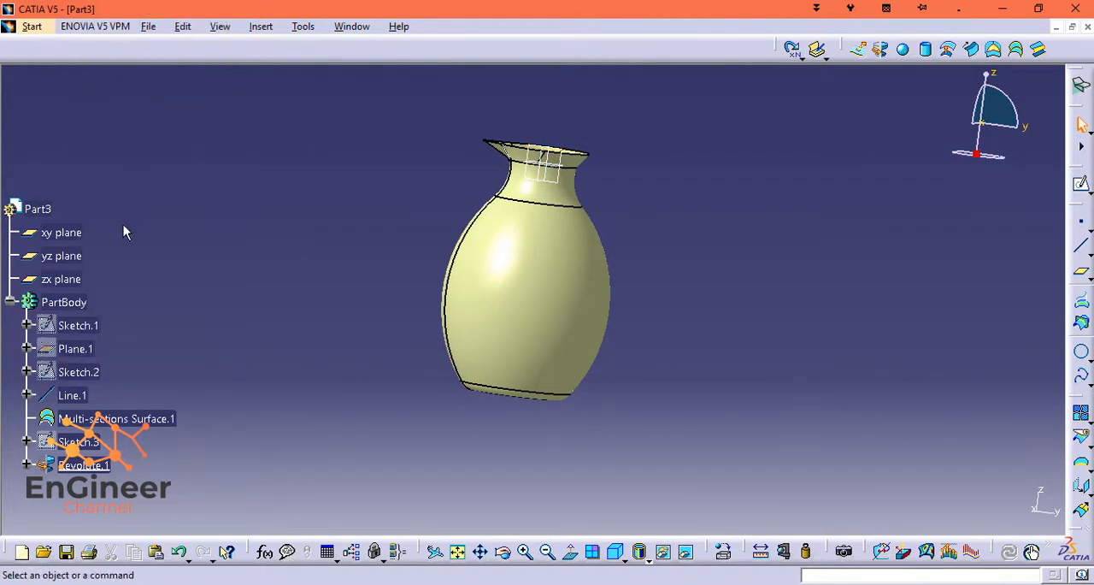
right_click(72, 395)
click(146, 124)
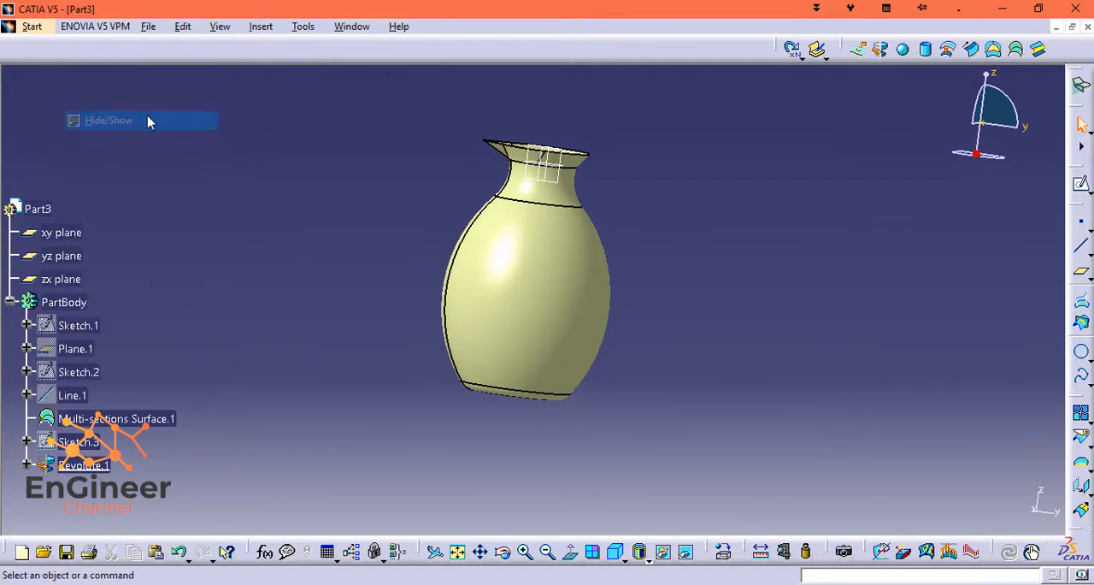
Open a sketch on the yz plane and draw a line about 43 mm long, rising outward beside the body's upper side.
mouse_move(988, 78)
mouse_down()
mouse_move(974, 141)
mouse_move(963, 70)
mouse_move(983, 78)
mouse_move(985, 109)
mouse_move(989, 81)
mouse_move(1000, 79)
mouse_move(983, 99)
mouse_up()
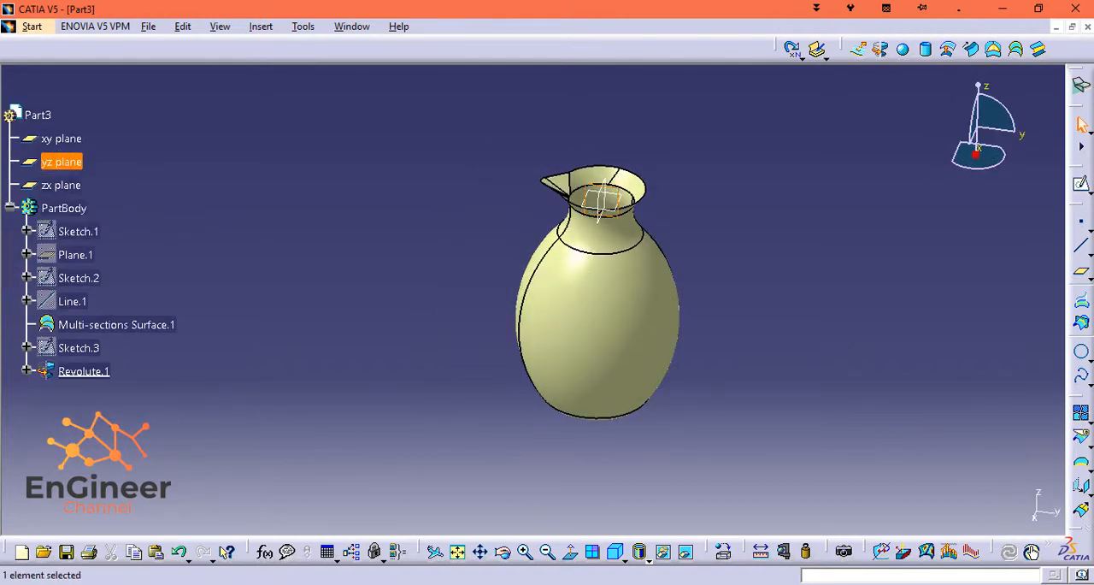
click(1080, 185)
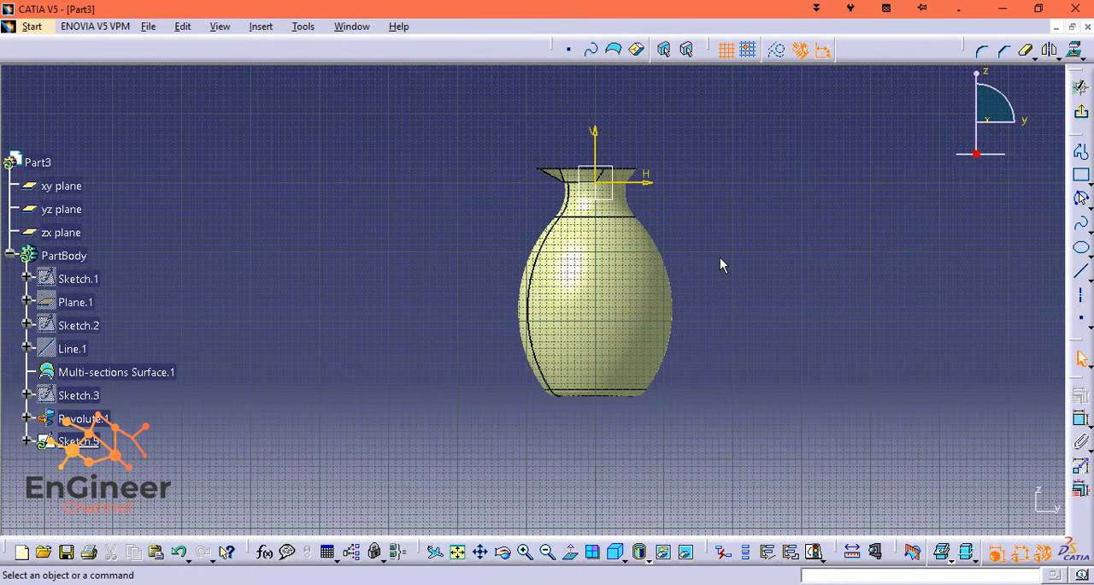
scroll(720, 259, down, 1)
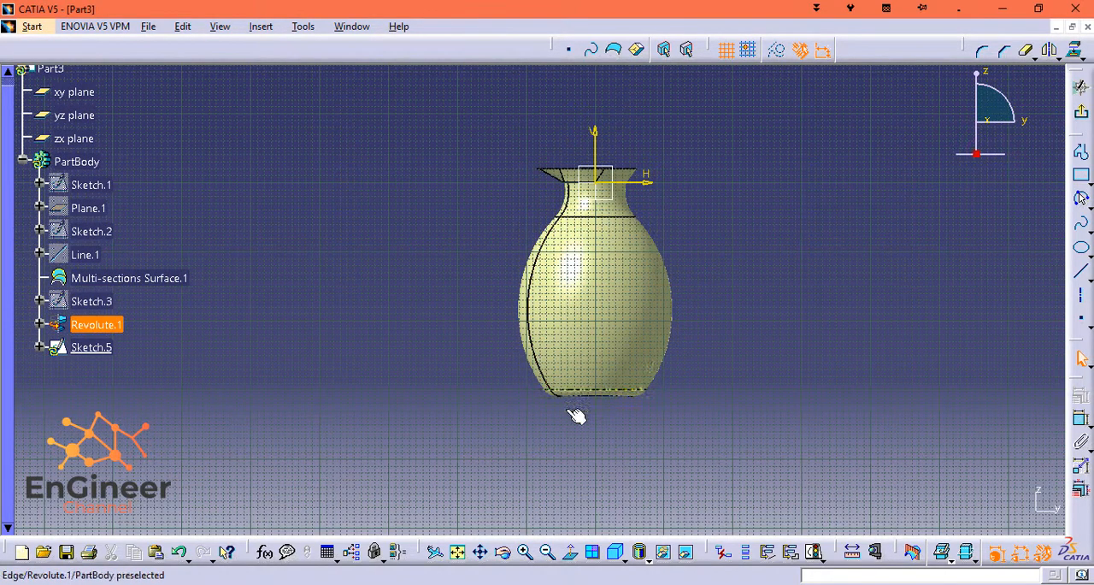
ctrl+middle_drag(641, 467, 651, 309)
middle_drag(997, 357, 599, 304)
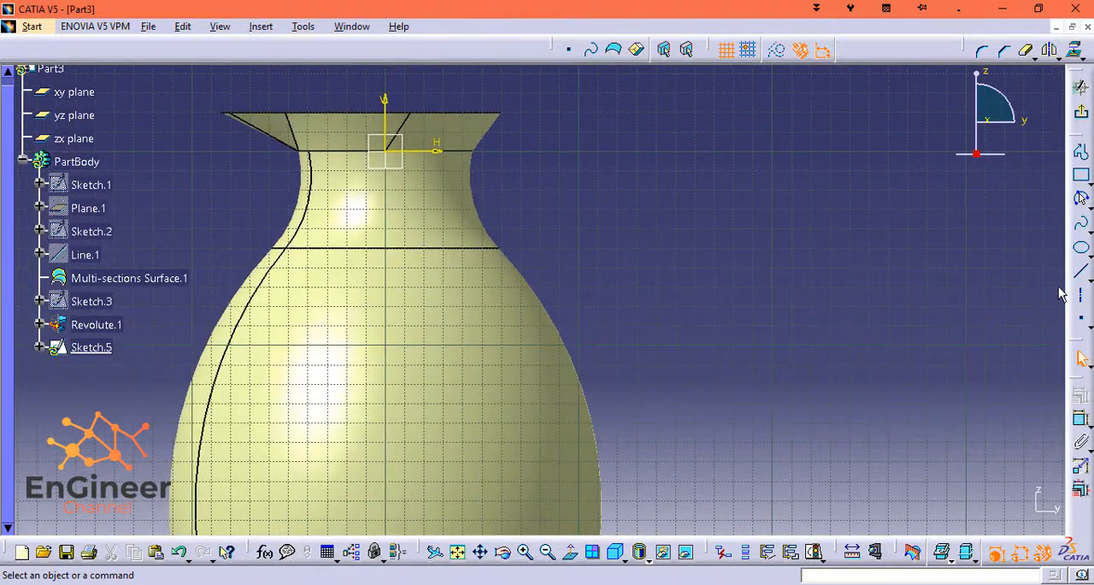
click(1080, 270)
click(573, 279)
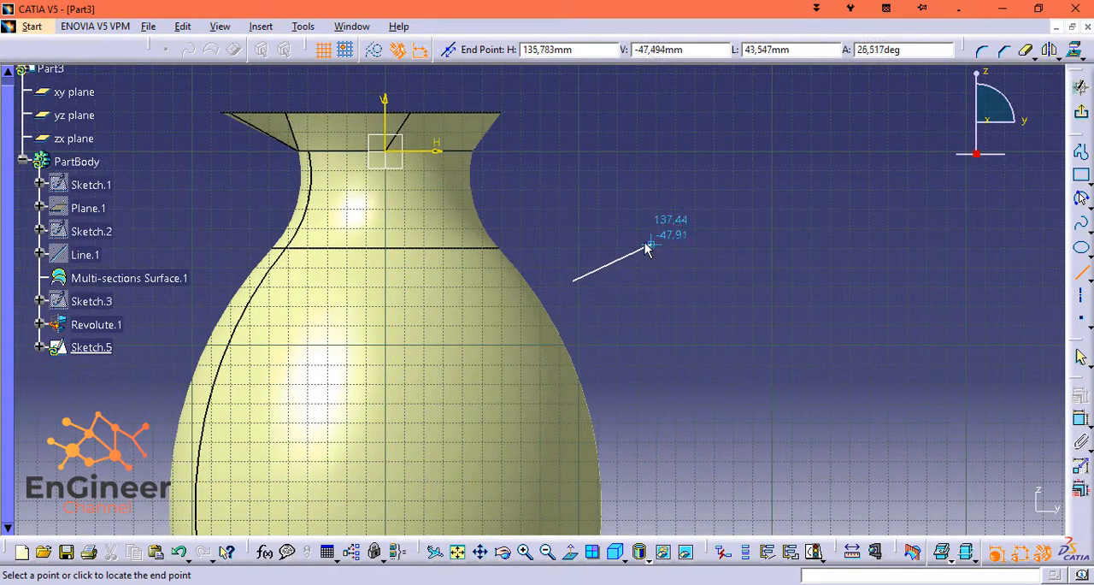
click(645, 244)
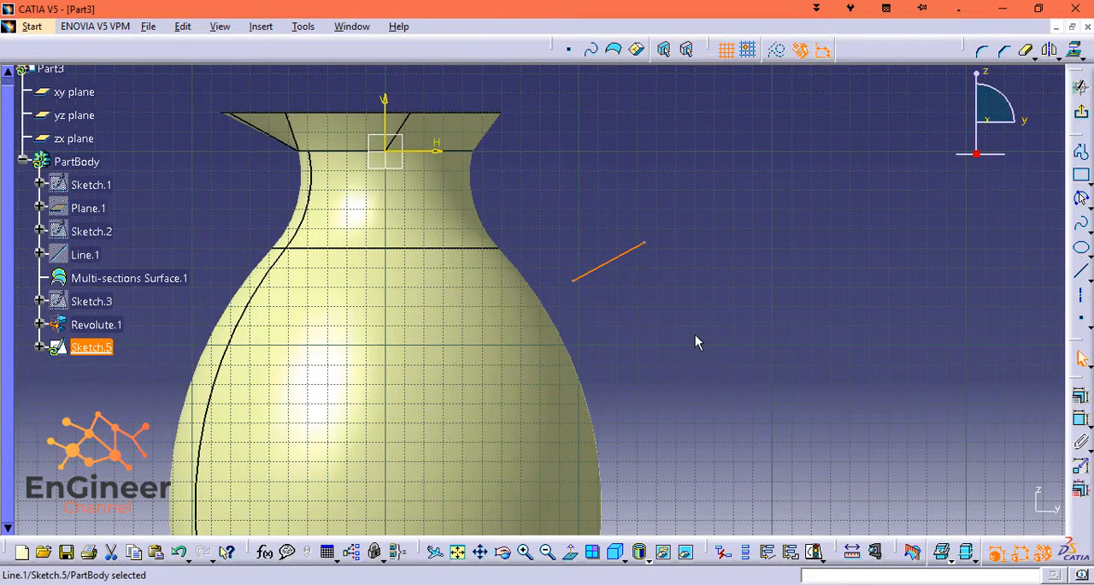
Extend the line into an open three-sided outline with two perpendicular segments, the last about 42 mm long, and delete the parallelism constraint.
click(1081, 270)
click(646, 244)
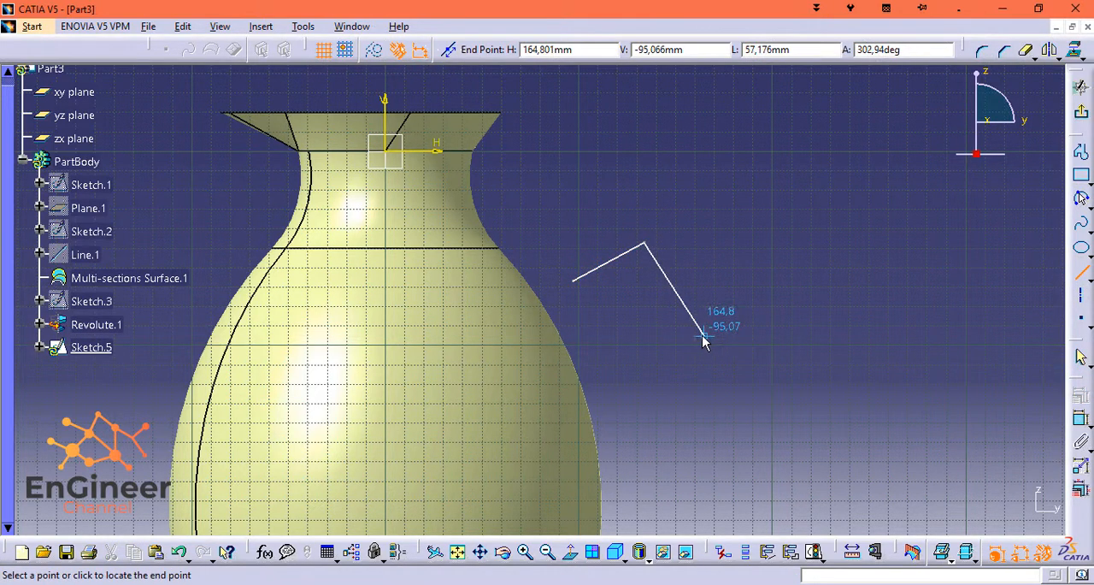
click(692, 337)
click(1081, 320)
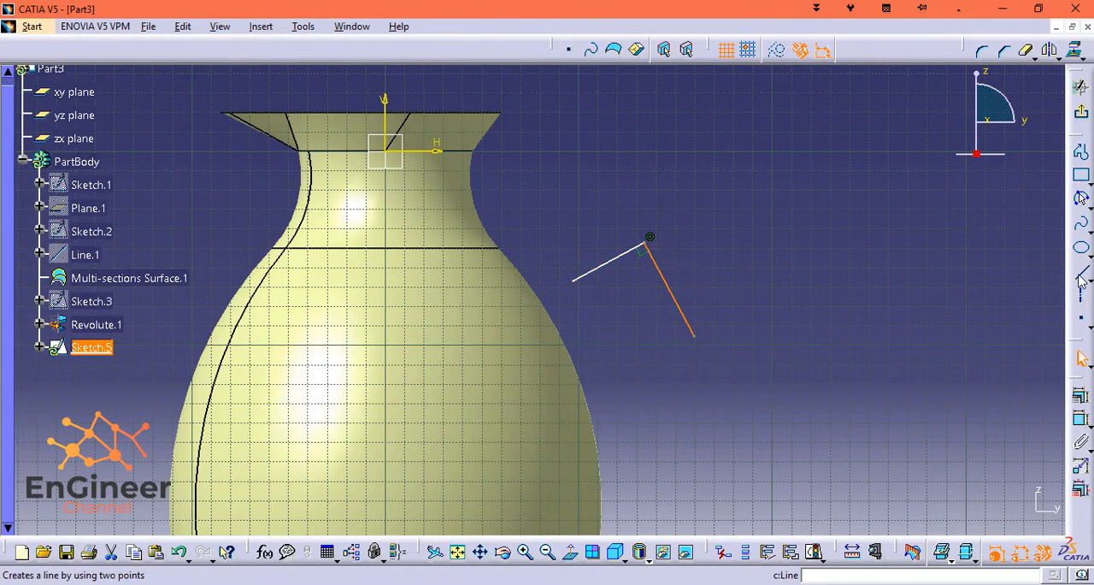
click(1080, 276)
click(694, 336)
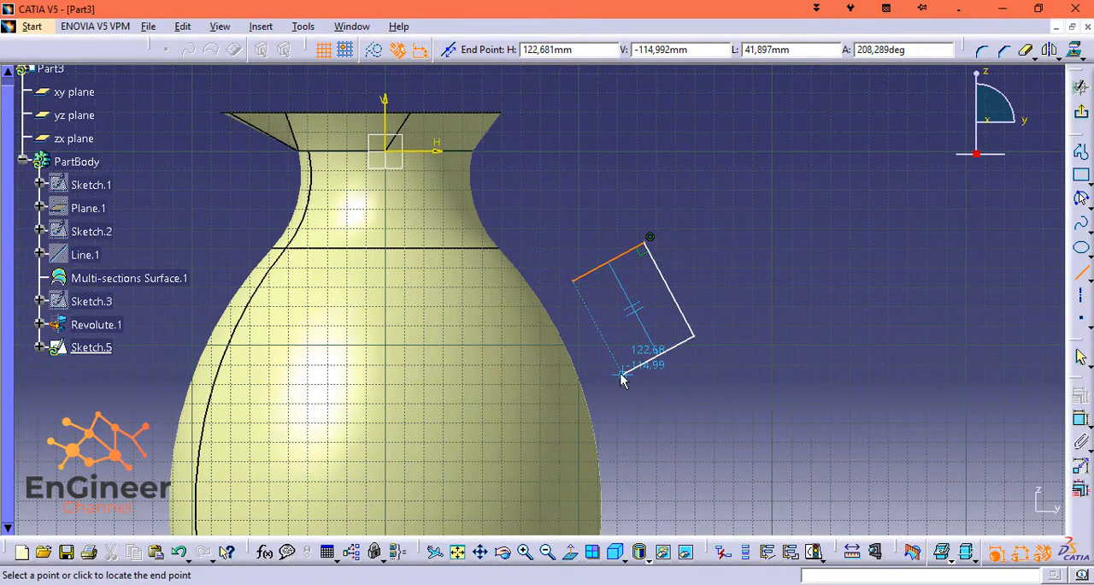
click(622, 374)
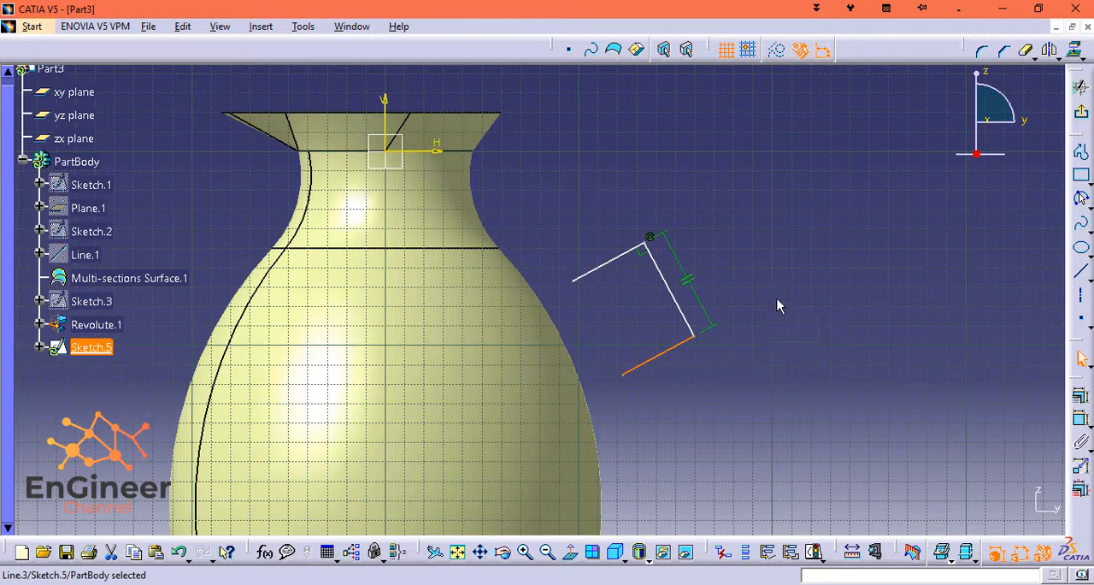
click(699, 277)
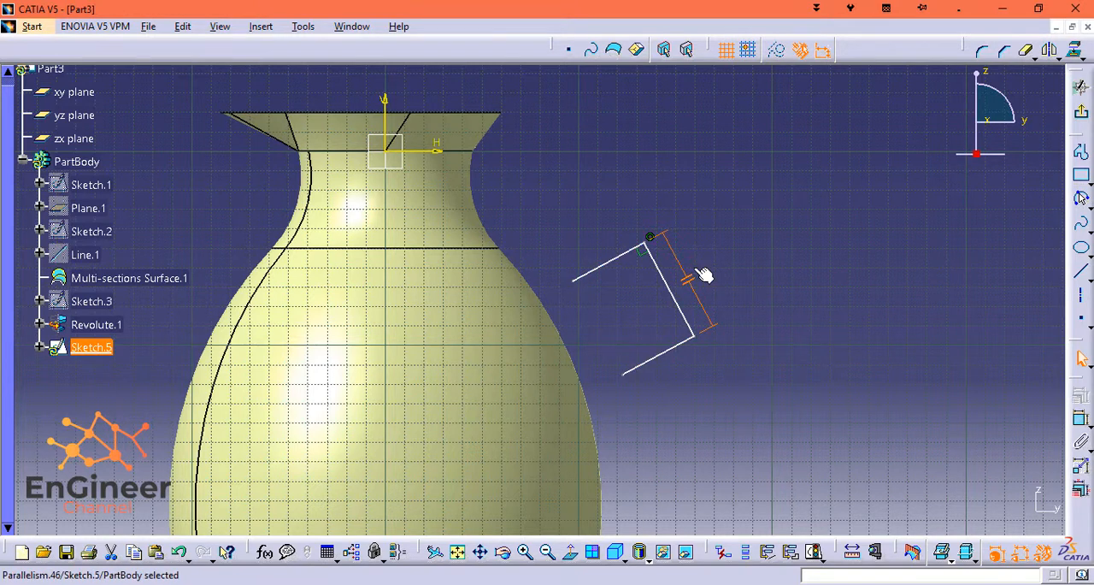
key(Delete)
Round the outline's upper corner with a Corner of about 13 mm radius.
click(261, 27)
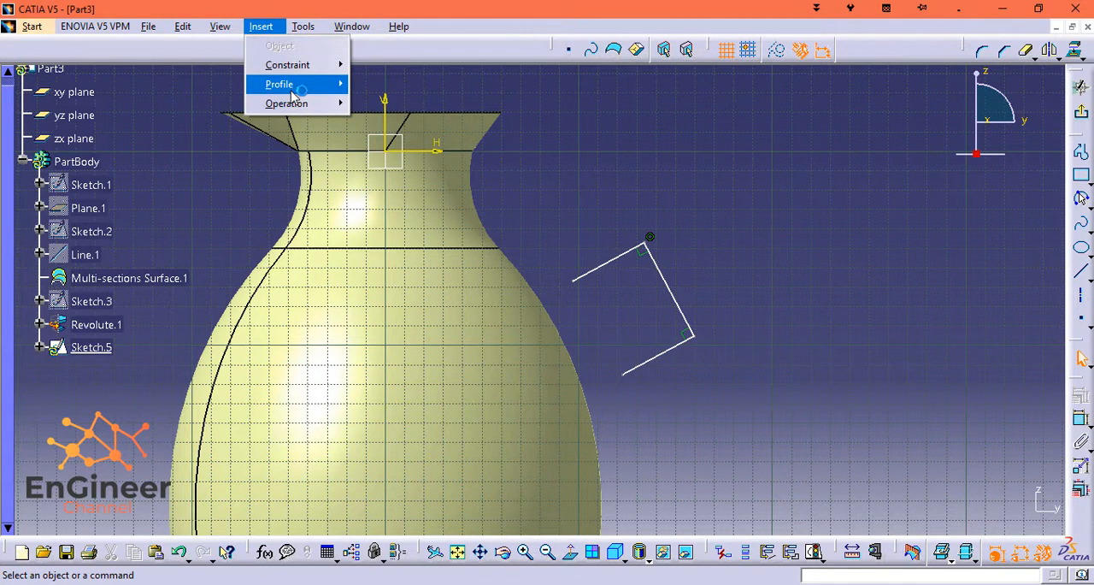
mouse_move(316, 104)
click(382, 103)
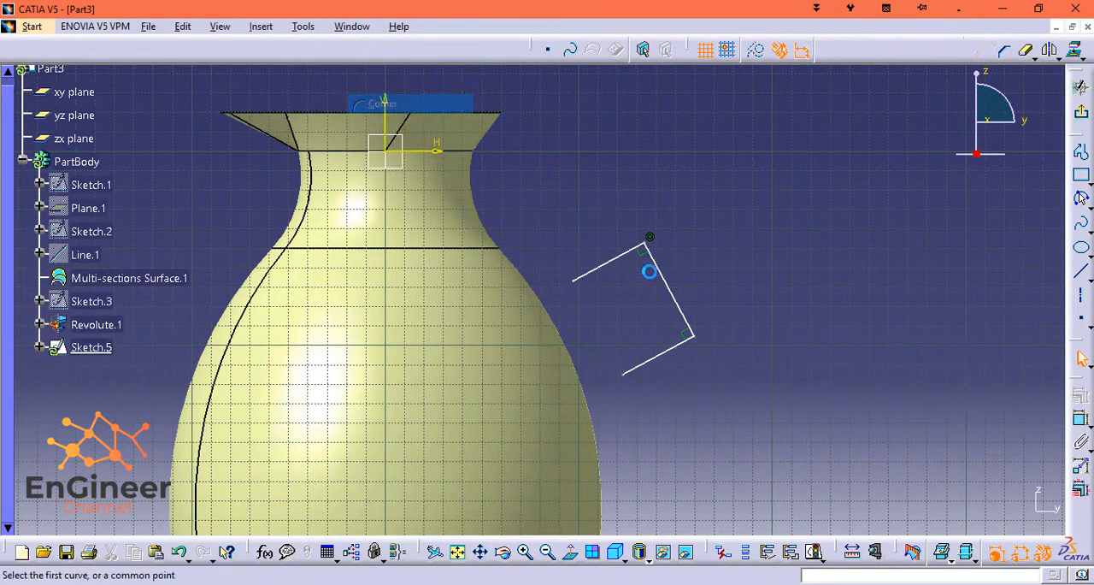
click(658, 269)
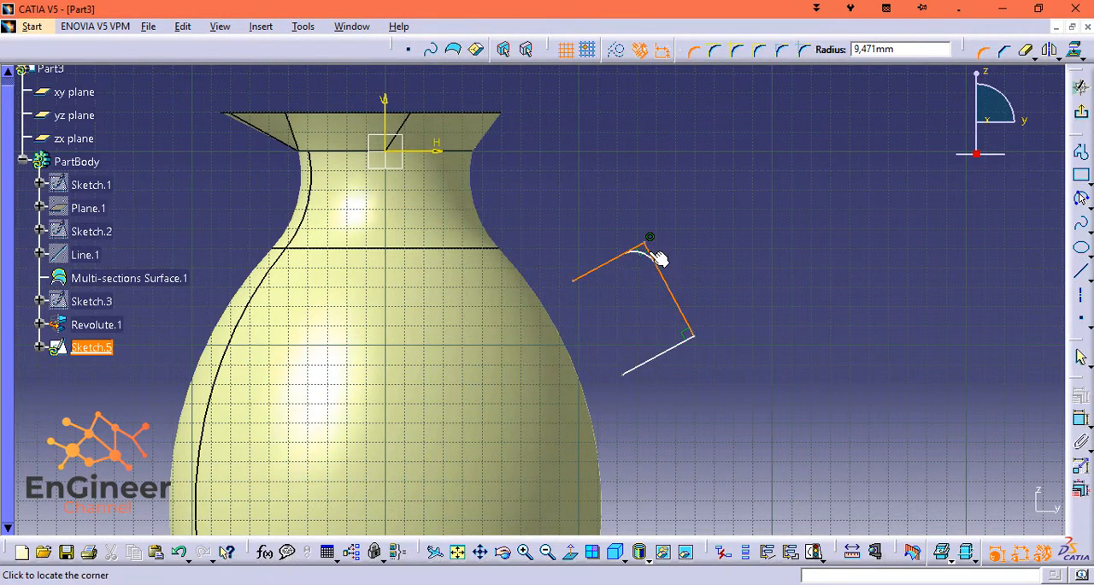
click(650, 259)
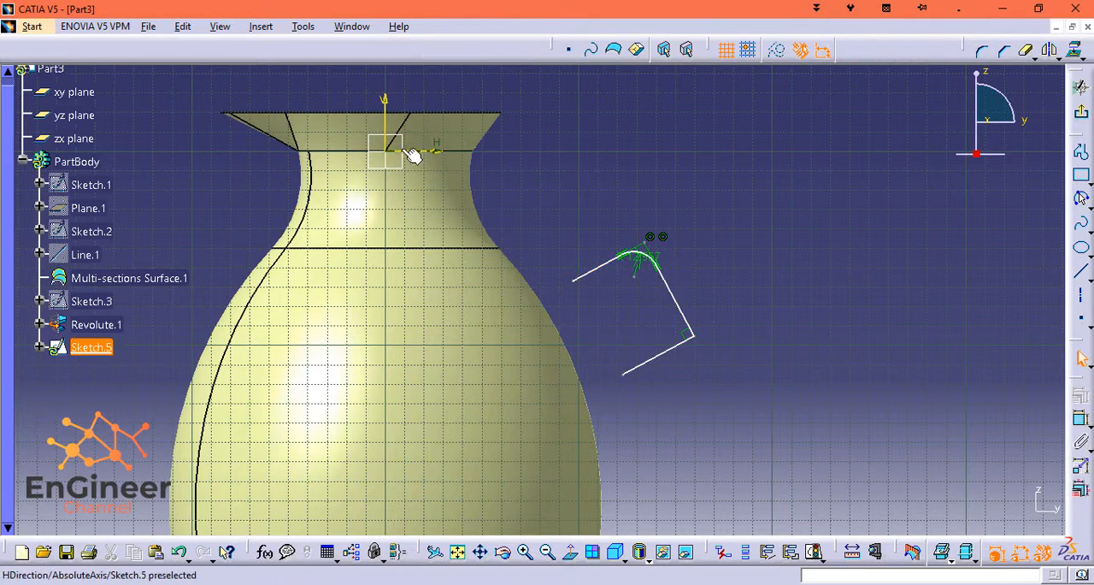
Round the outline's lower corner with a Corner of about 18 mm radius.
click(266, 28)
mouse_move(291, 103)
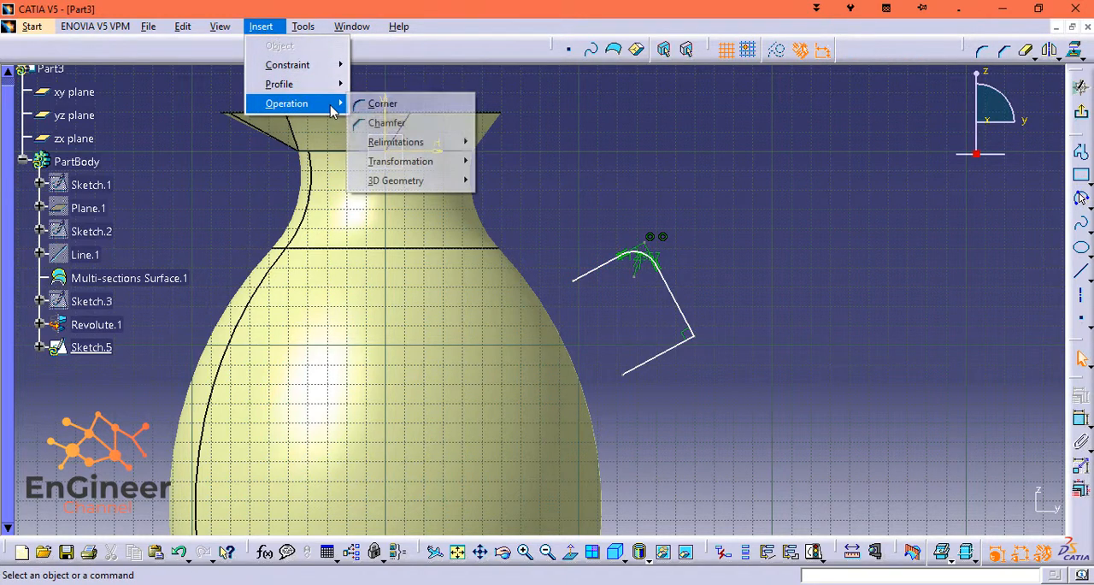
click(399, 126)
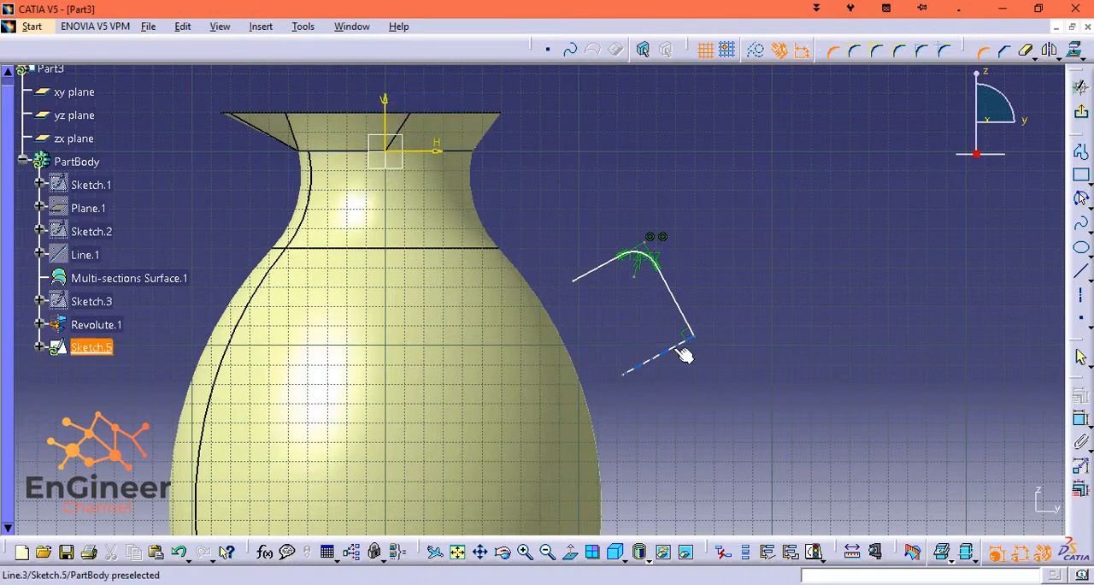
click(690, 325)
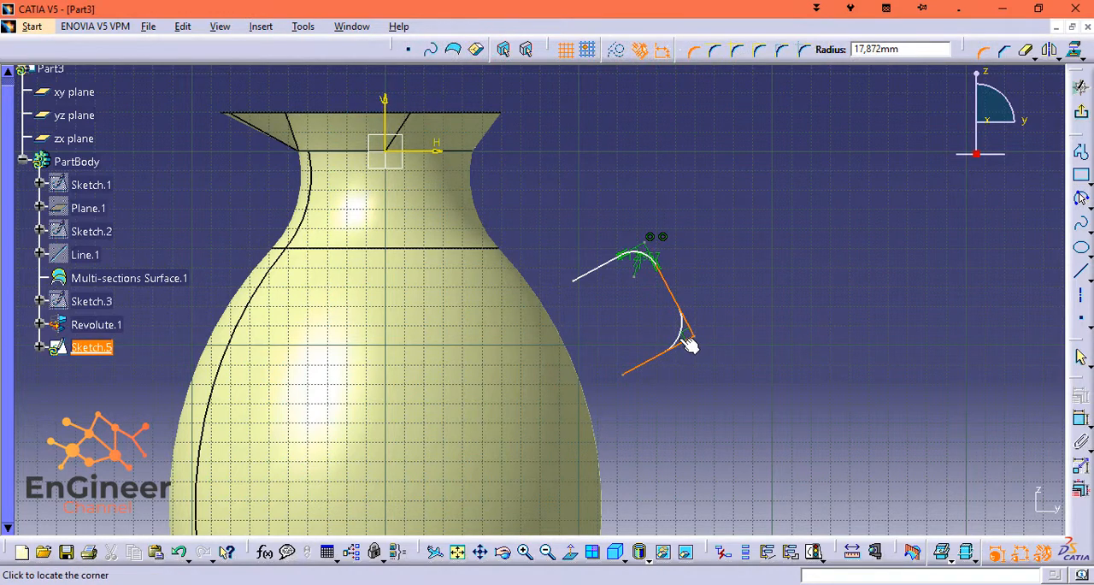
click(690, 344)
Dimension the outline's upper straight segment and set its length to 55 mm, reaching into the body.
ctrl+middle_drag(712, 293, 727, 214)
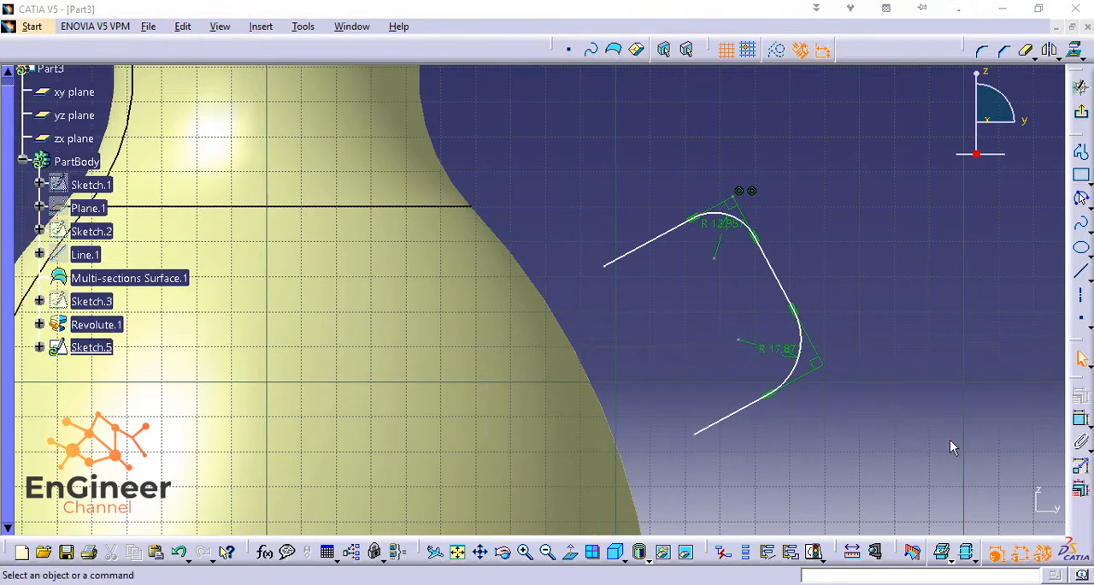
click(640, 247)
click(621, 200)
double_click(615, 192)
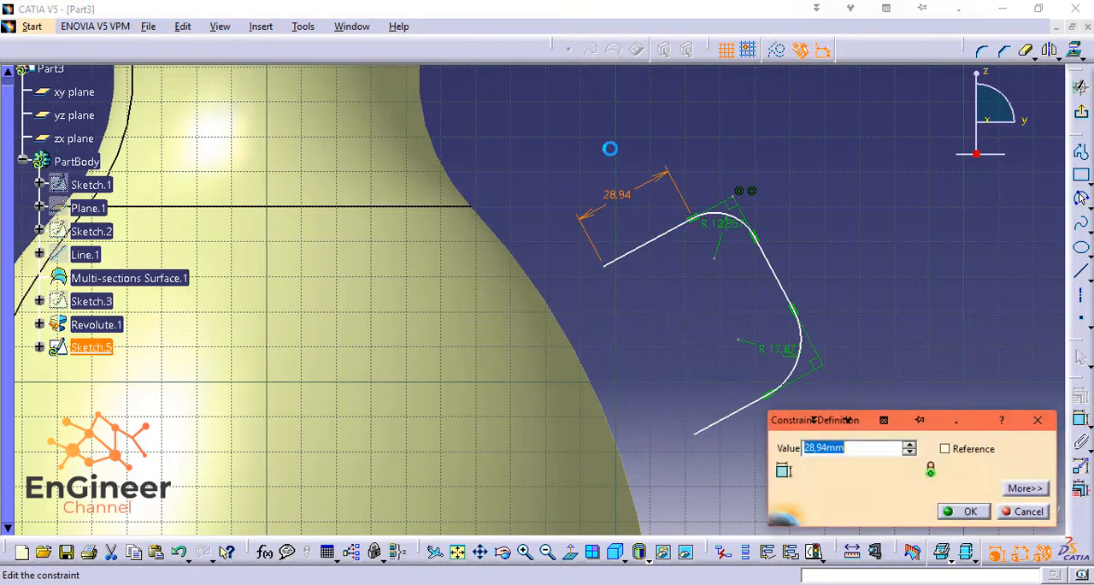
text(55)
key(Return)
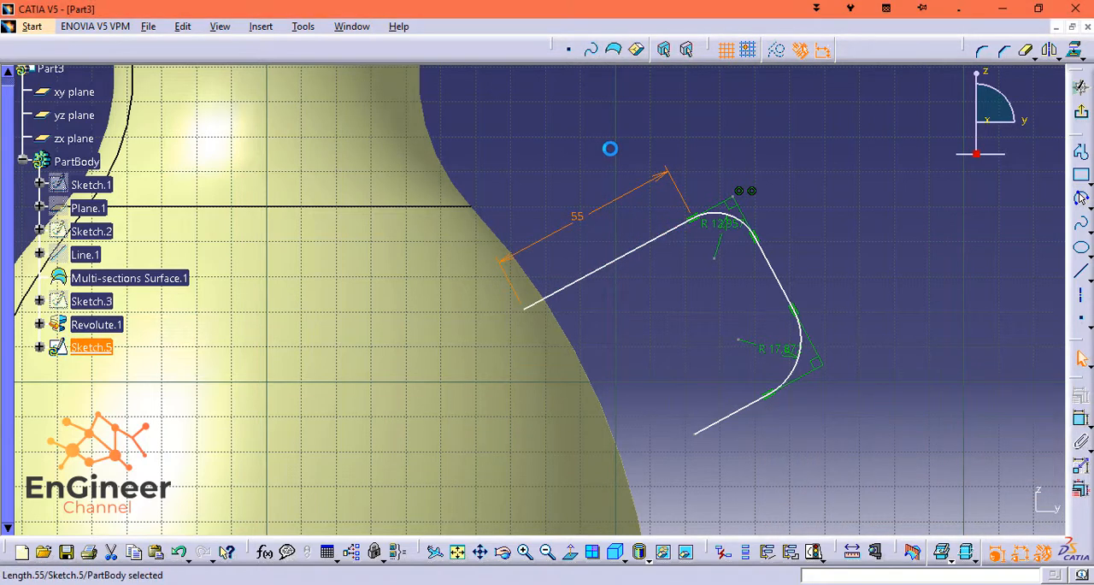
Dimension the handle outline's lower straight segment and set its length to 70 mm, reaching into the body.
click(750, 405)
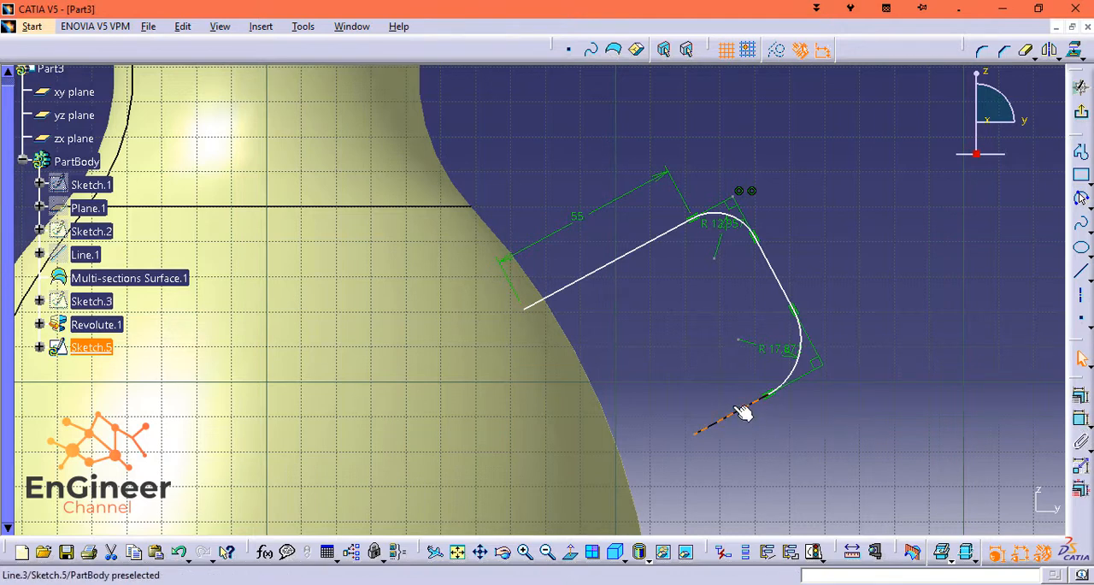
click(1080, 418)
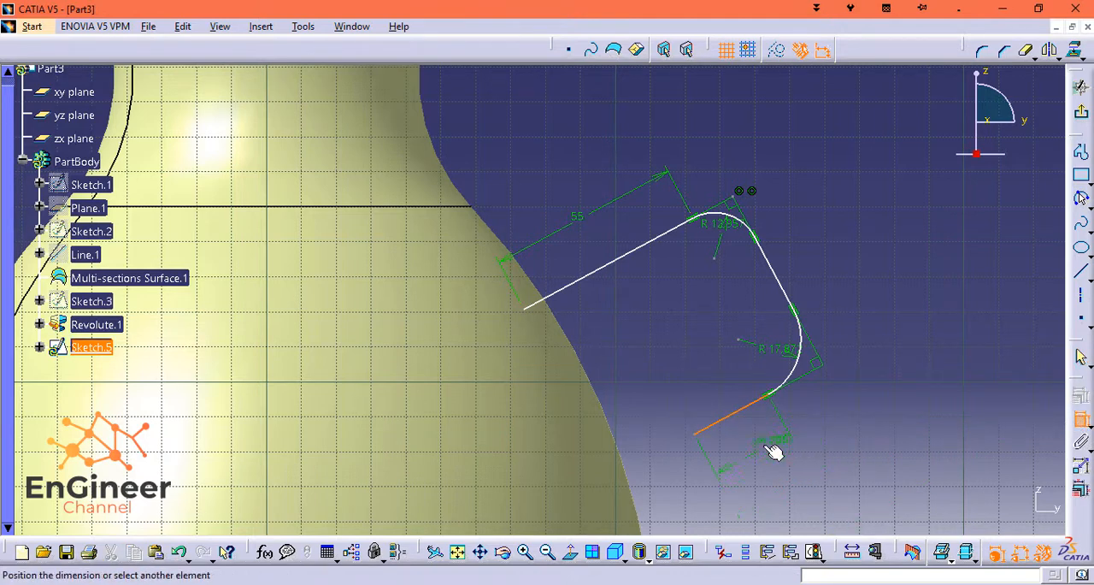
click(769, 449)
double_click(764, 446)
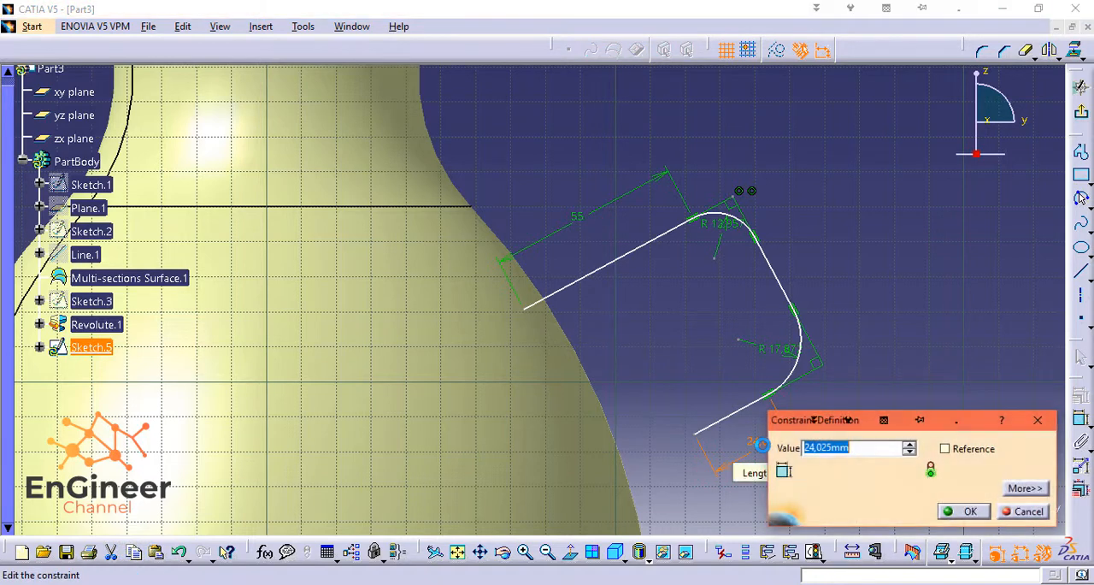
text(70)
key(Return)
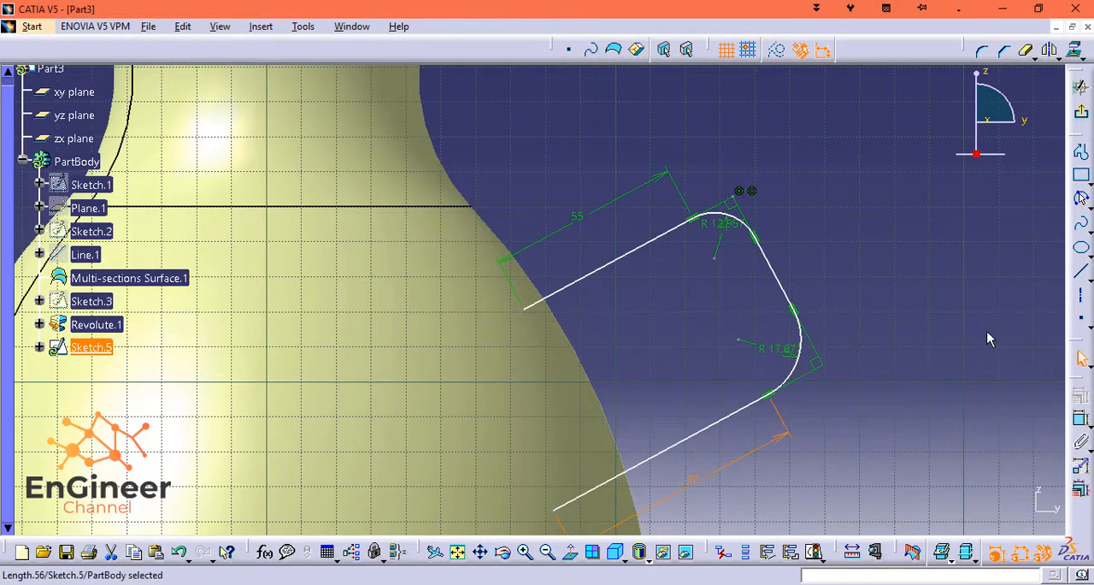
click(932, 354)
Dimension the outline's middle straight segment between the two rounded corners and set its length to 77.5 mm.
mouse_move(836, 432)
middle_down()
mouse_move(830, 408)
mouse_move(788, 385)
middle_up()
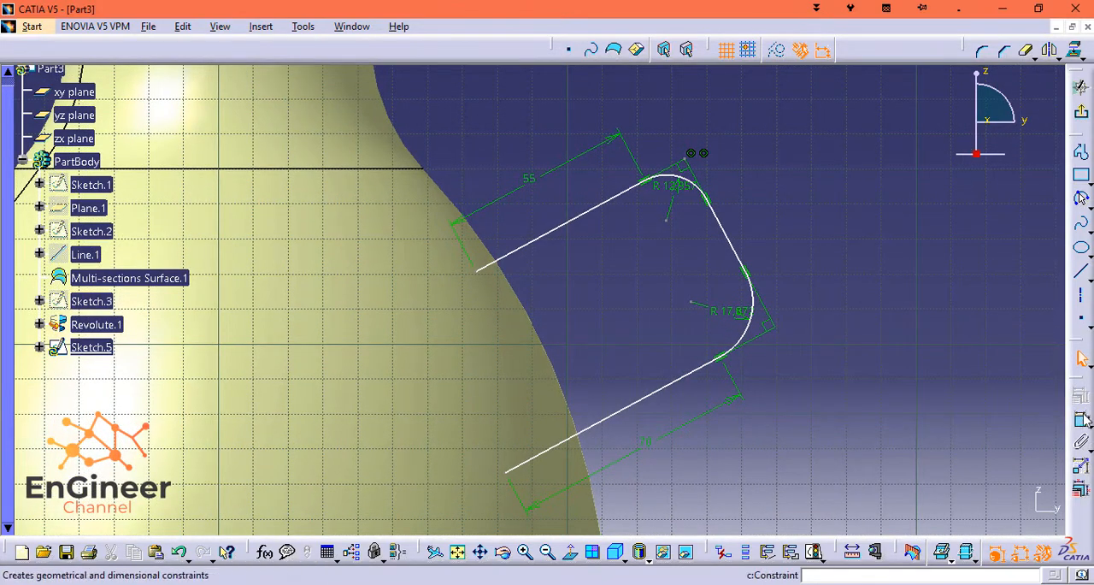
click(1080, 197)
click(731, 242)
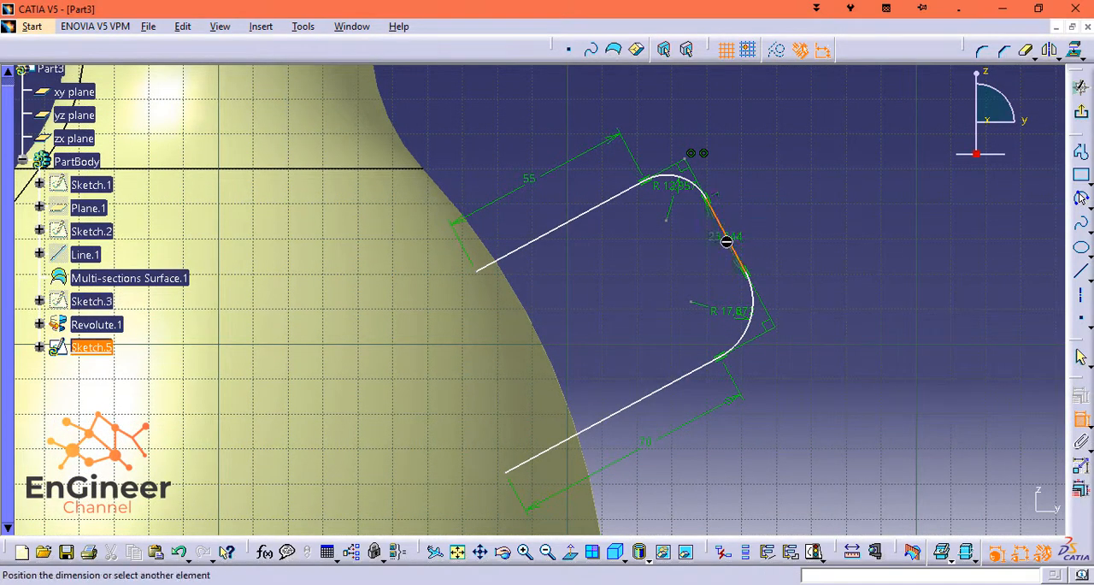
click(785, 229)
double_click(782, 225)
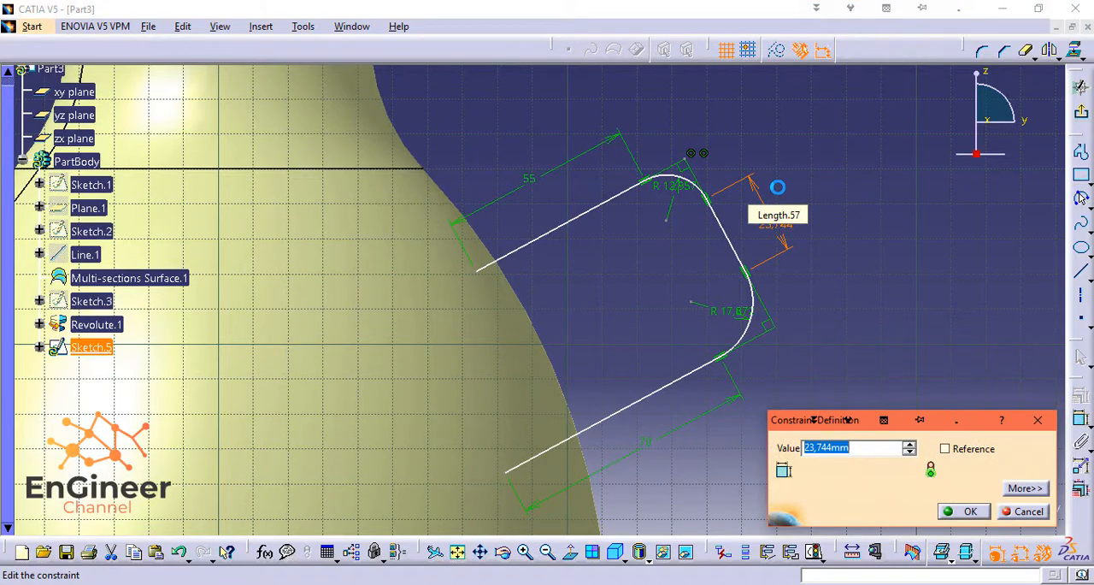
key(Return)
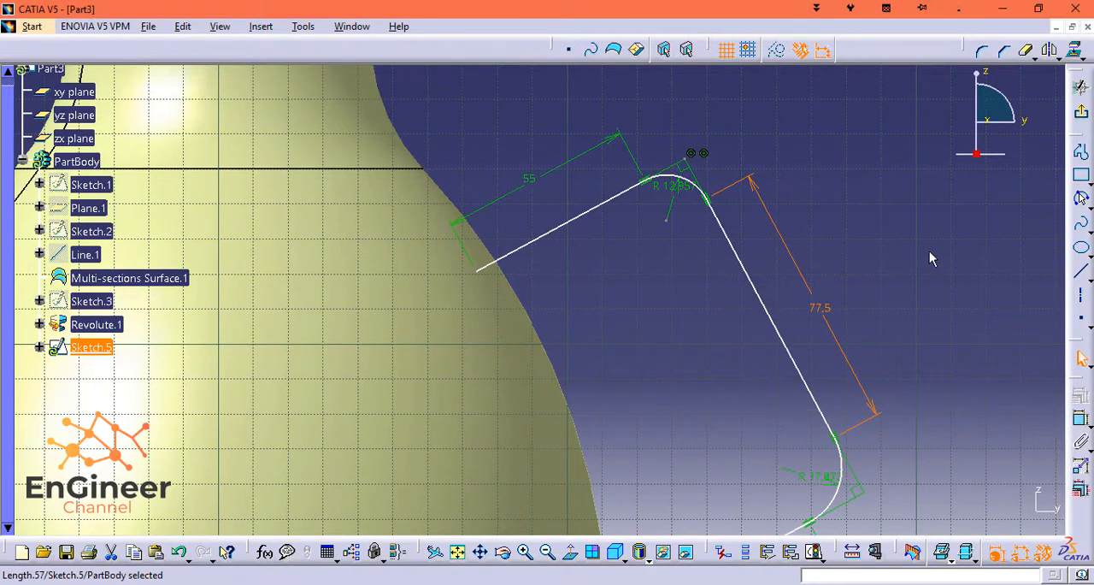
Set the radius of both the upper and lower rounded corners of the handle outline to 25 mm.
middle_drag(889, 262, 799, 170)
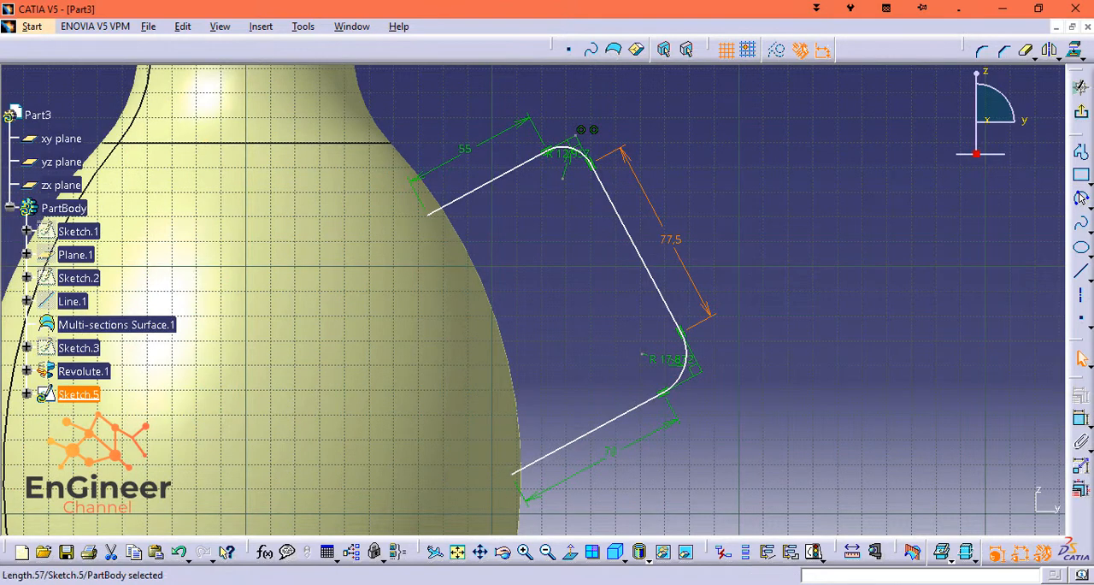
click(1082, 419)
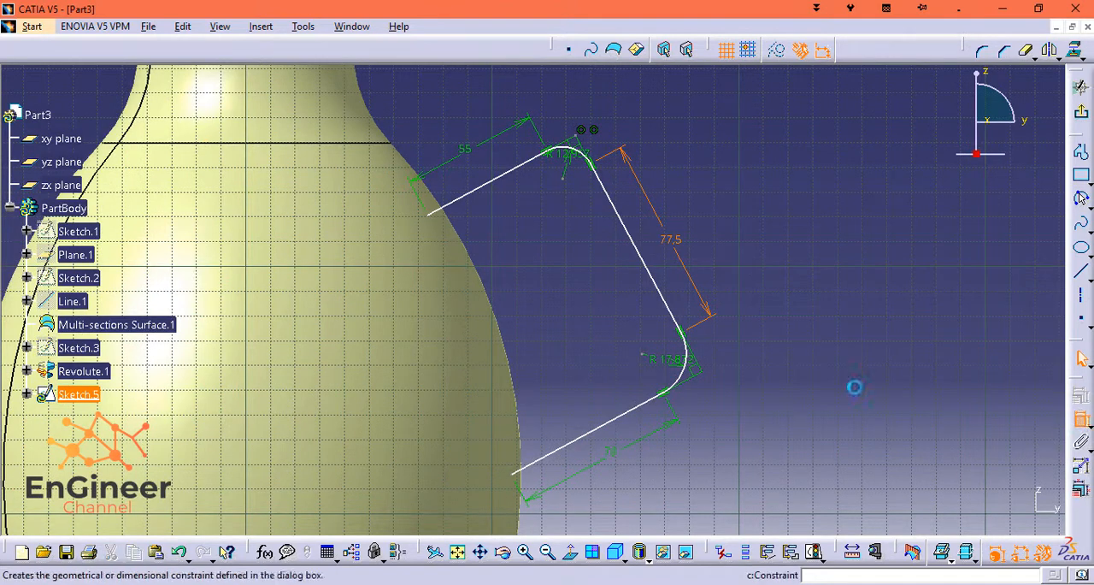
double_click(564, 156)
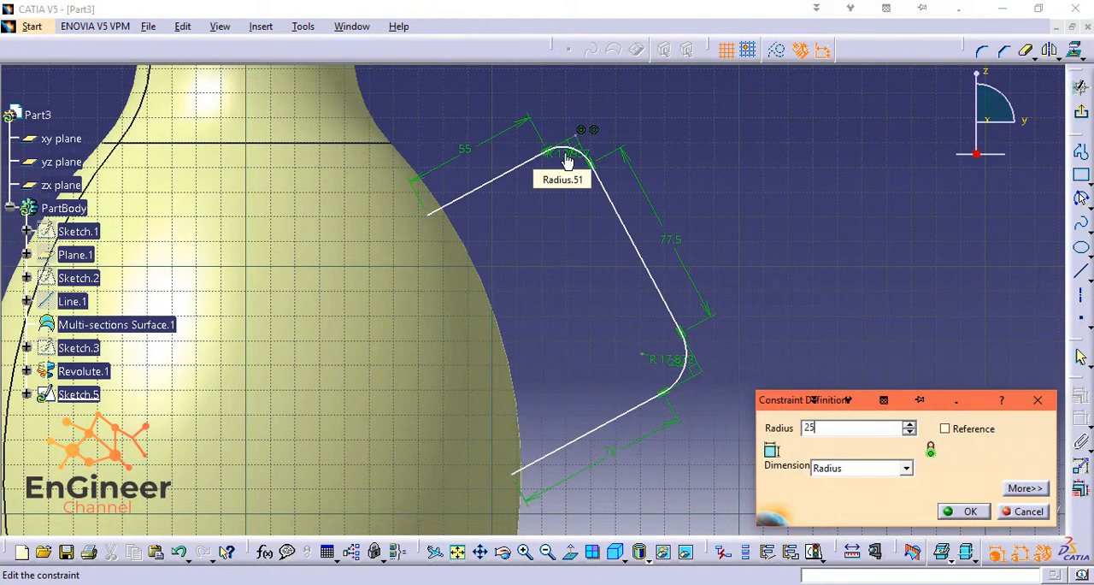
key(Return)
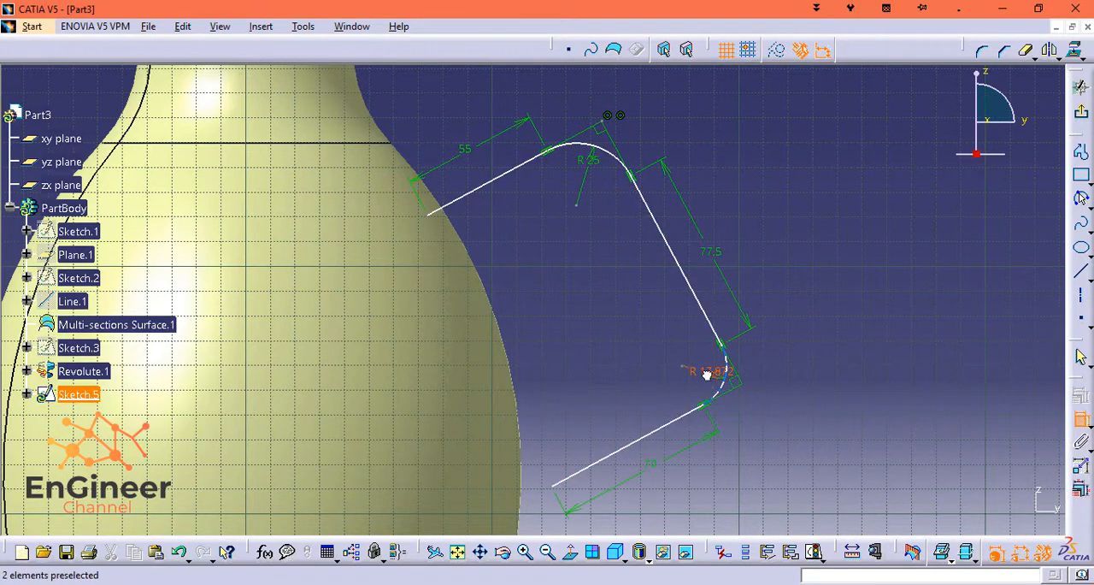
double_click(707, 375)
text(25mm)
key(Return)
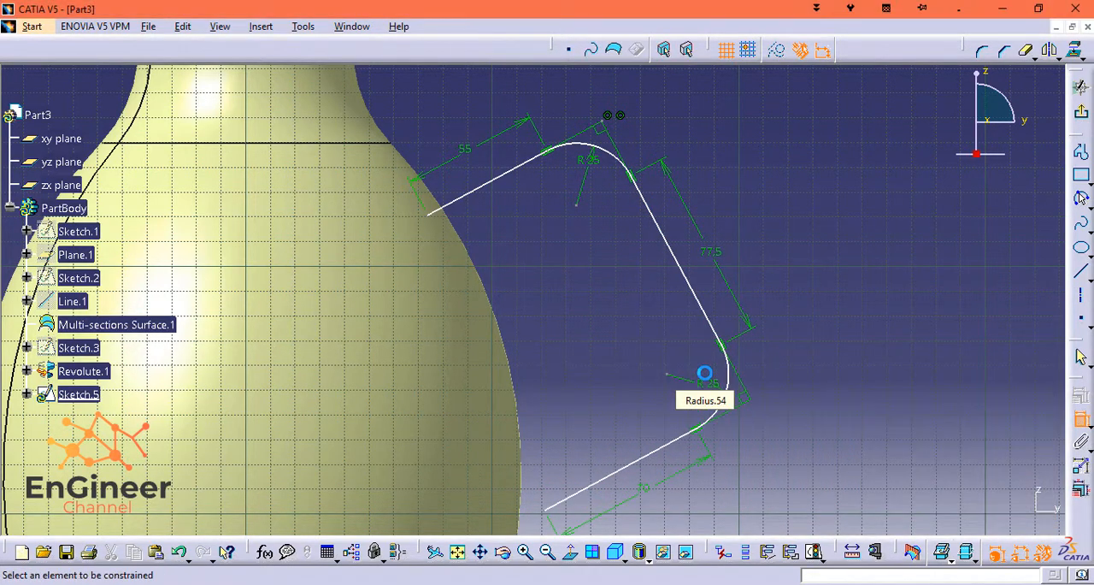
Dimension the upper segment's free endpoint from the vertical axis and set the distance to 30 mm.
mouse_move(766, 277)
middle_down()
mouse_move(821, 294)
mouse_move(846, 443)
mouse_move(861, 378)
middle_up()
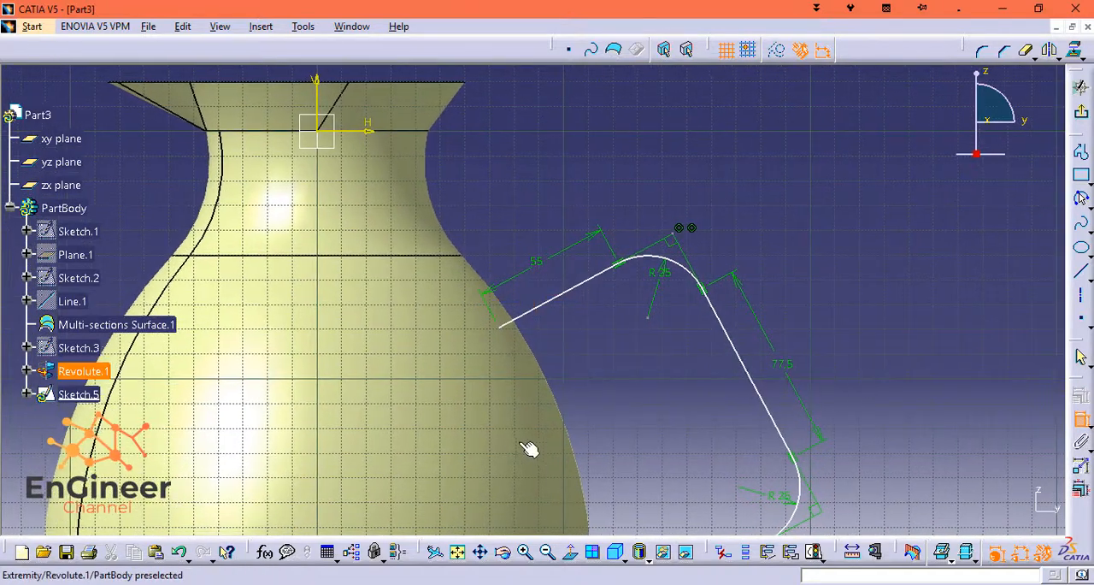
click(500, 328)
click(318, 102)
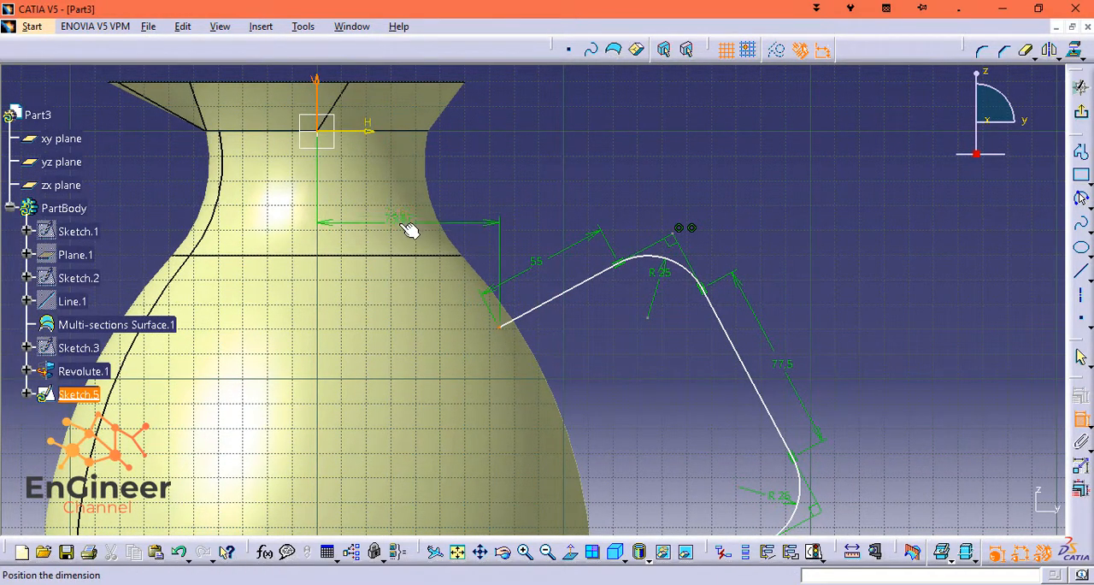
click(404, 224)
double_click(405, 221)
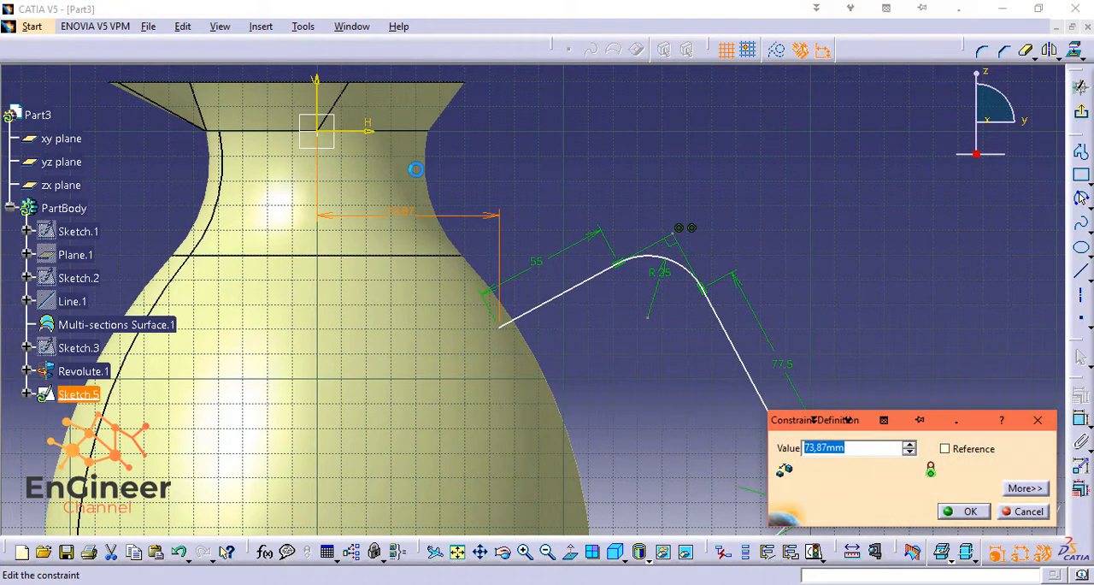
text(30)
key(Return)
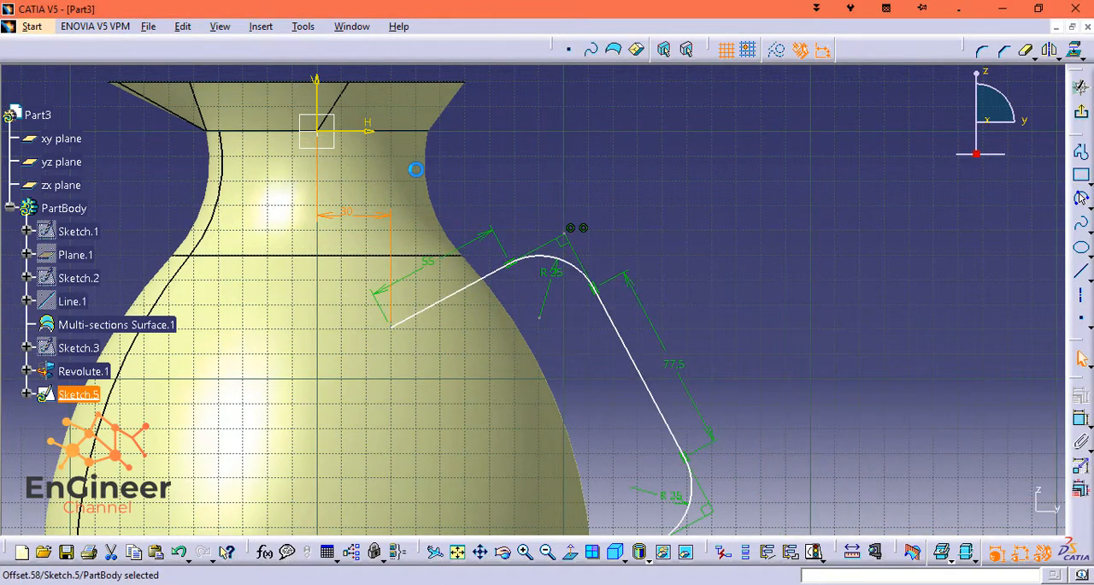
Dimension the lower segment's free endpoint from the vertical axis and set the distance to 65 mm.
mouse_move(761, 288)
middle_down()
mouse_move(809, 166)
mouse_move(922, 176)
middle_up()
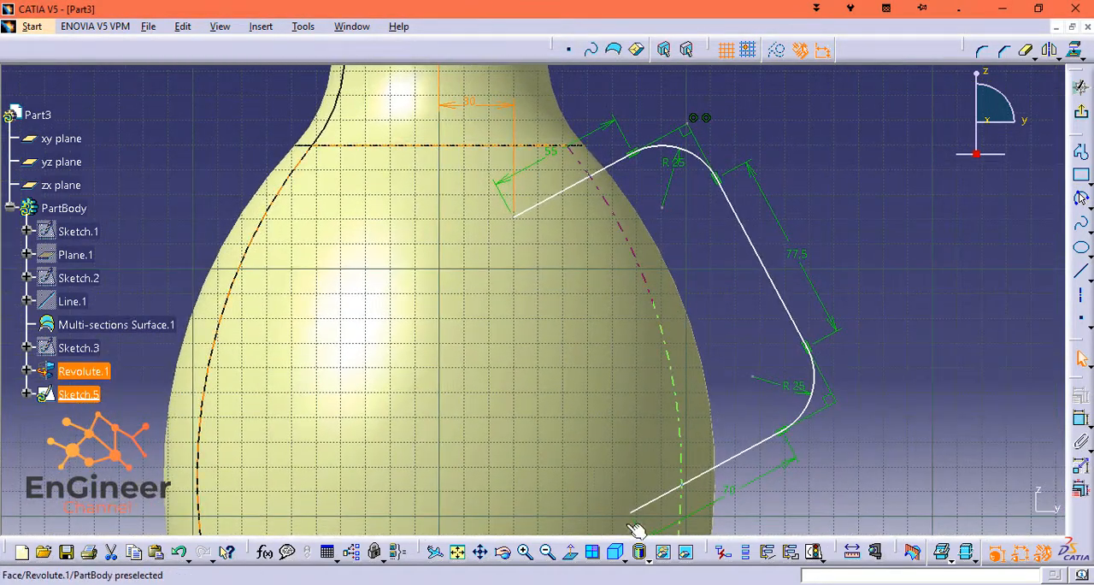
mouse_move(676, 256)
middle_down()
mouse_move(684, 299)
mouse_move(610, 354)
middle_up()
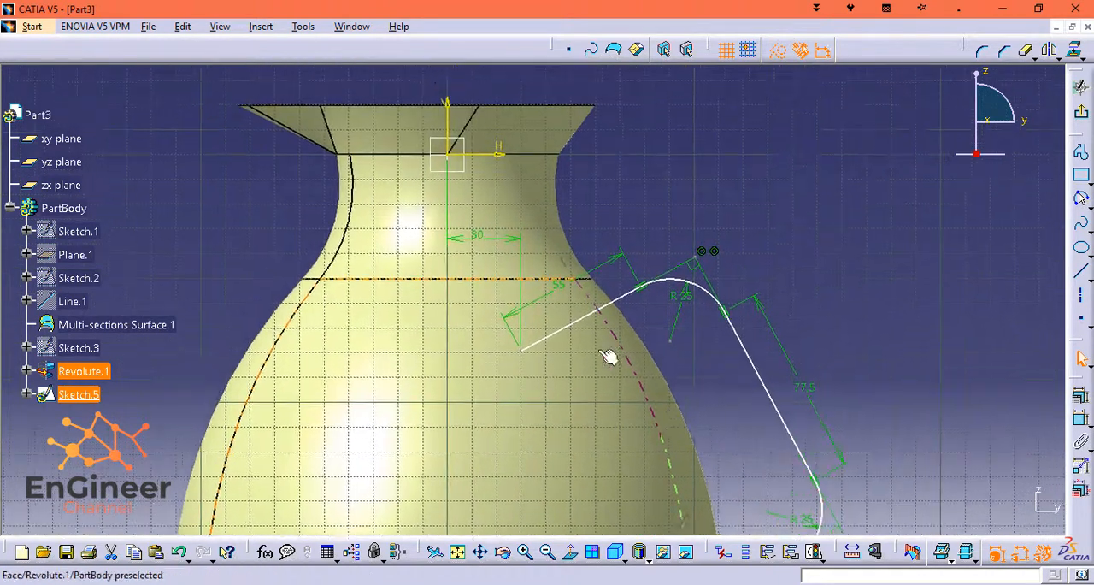
click(449, 108)
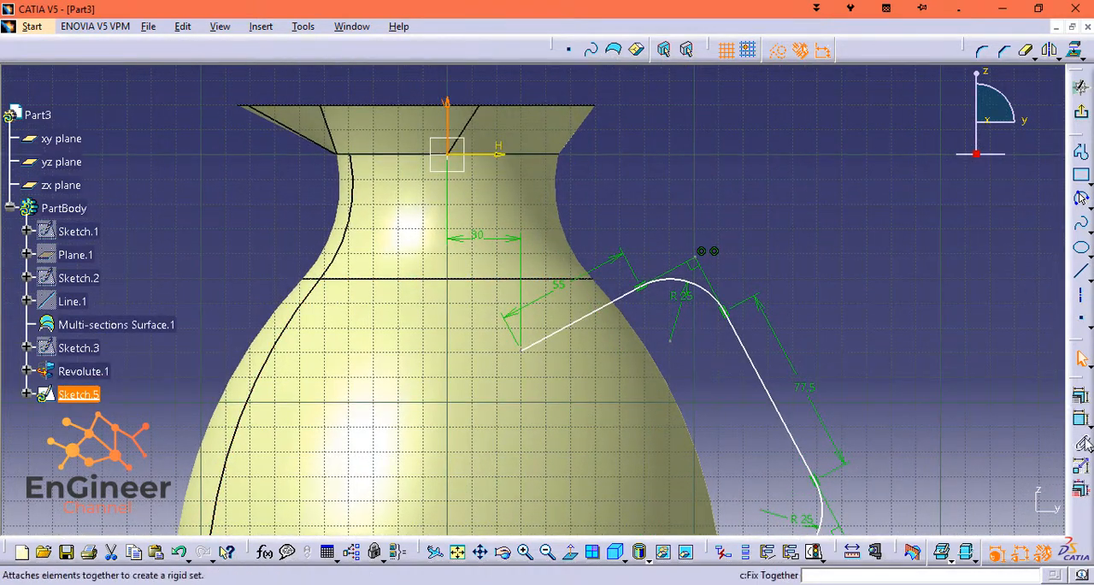
click(588, 420)
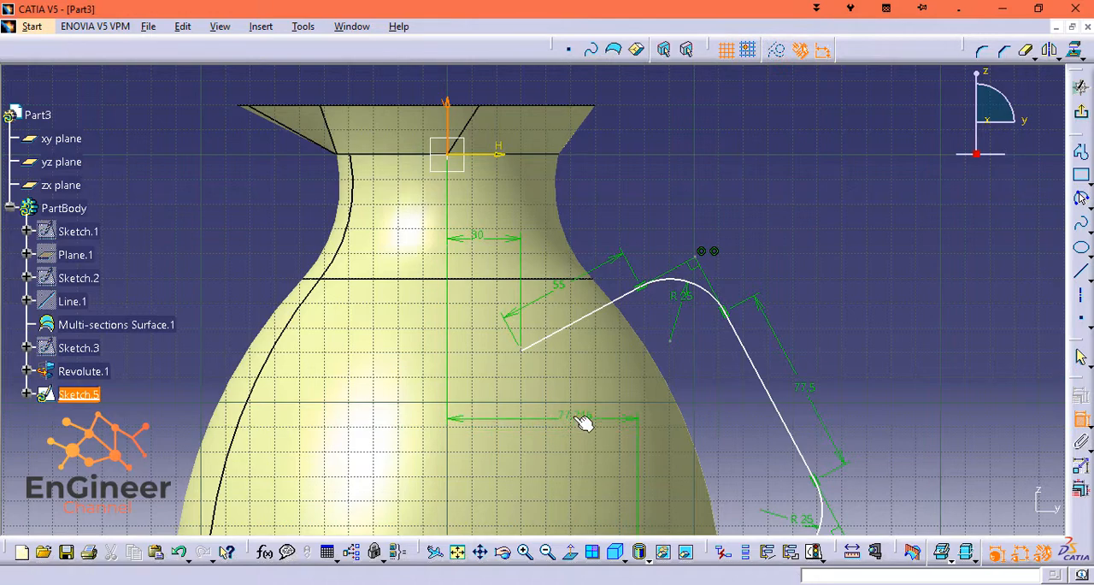
double_click(599, 418)
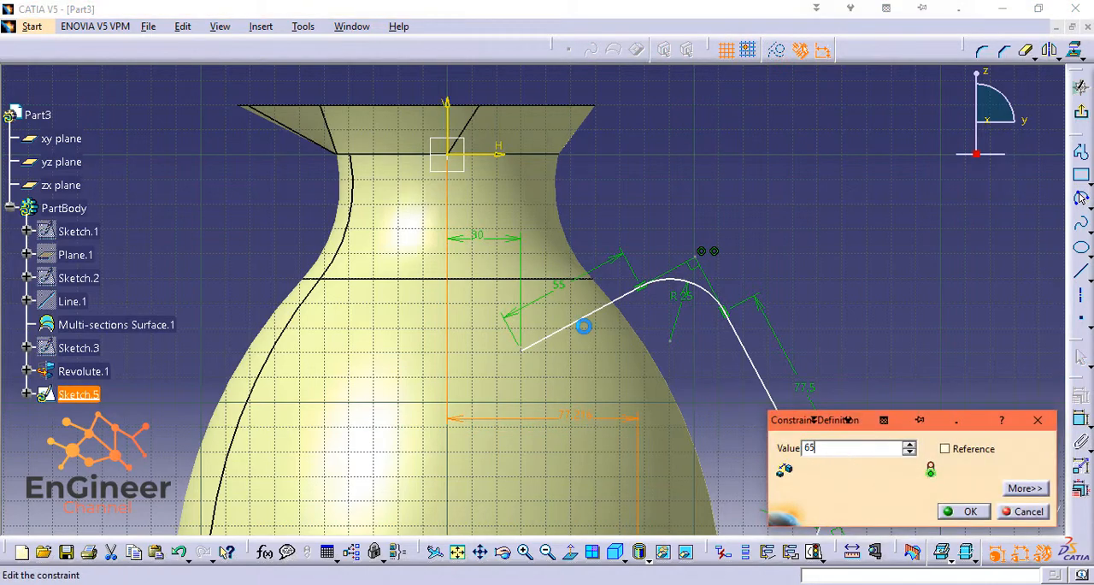
key(Return)
Add a vertical dimension between the upper segment's free endpoint and the horizontal axis and set it to 75 mm.
middle_drag(756, 377, 520, 415)
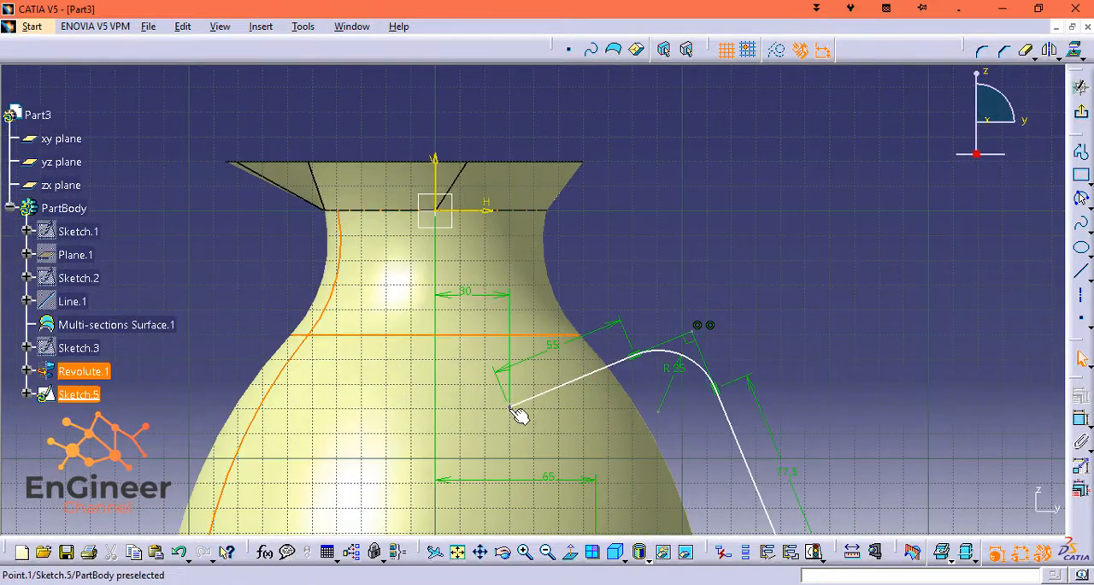
click(512, 407)
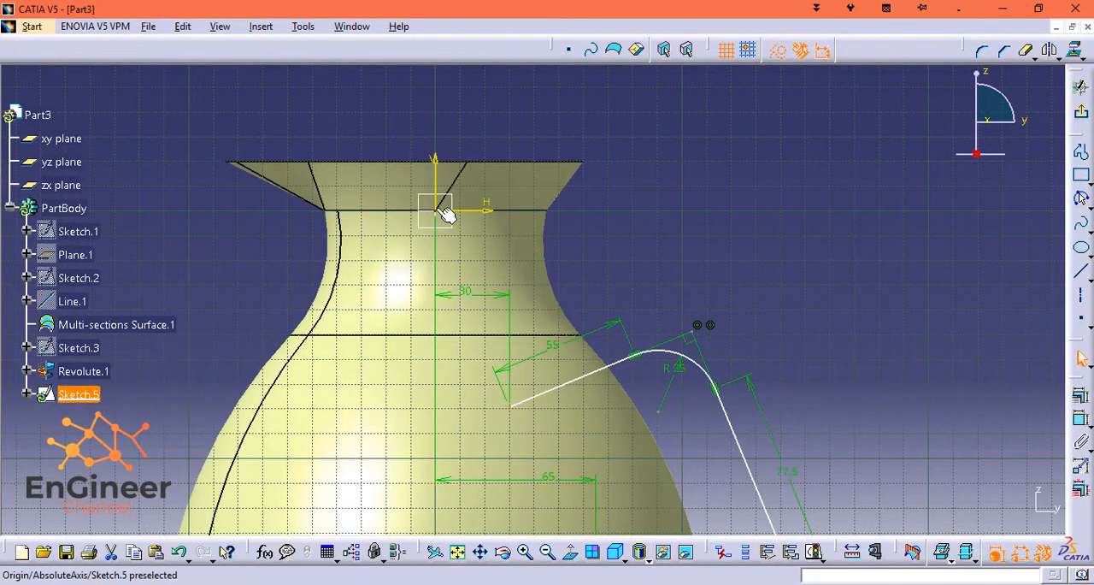
ctrl+click(475, 211)
click(1081, 418)
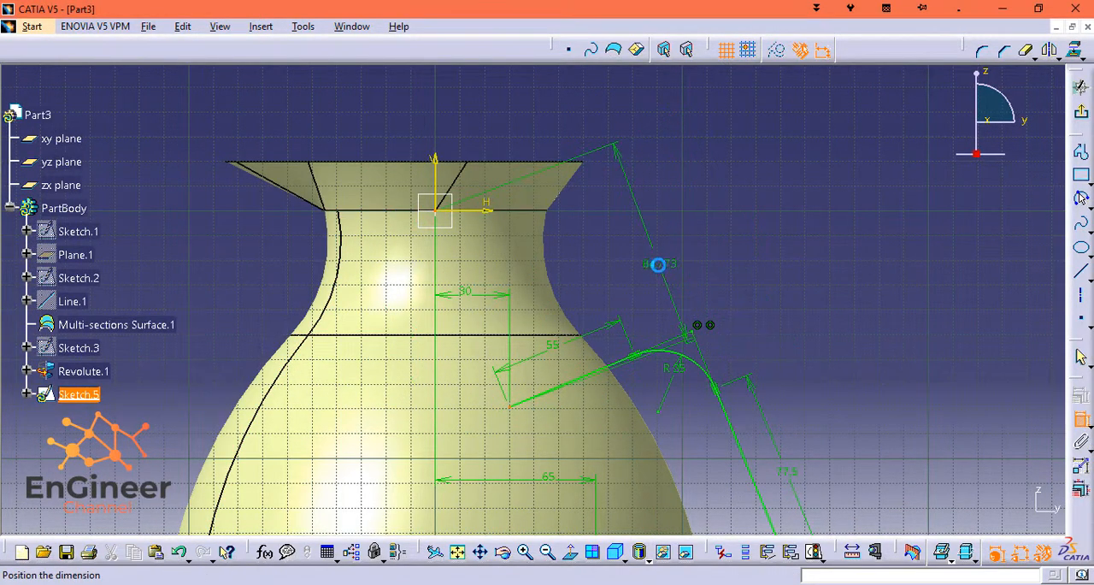
right_click(653, 272)
click(727, 327)
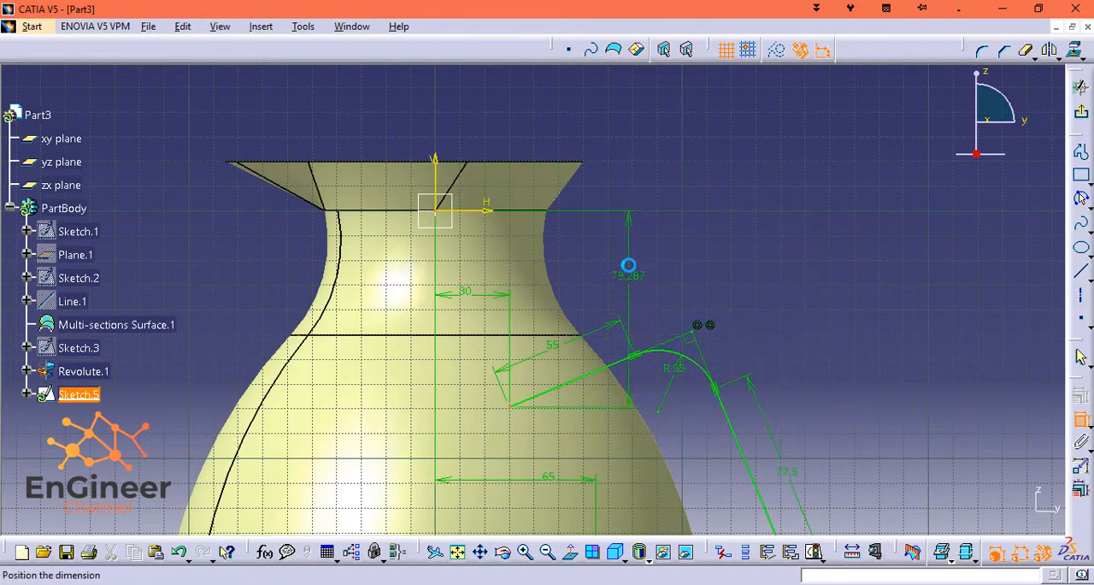
double_click(641, 261)
text(7)
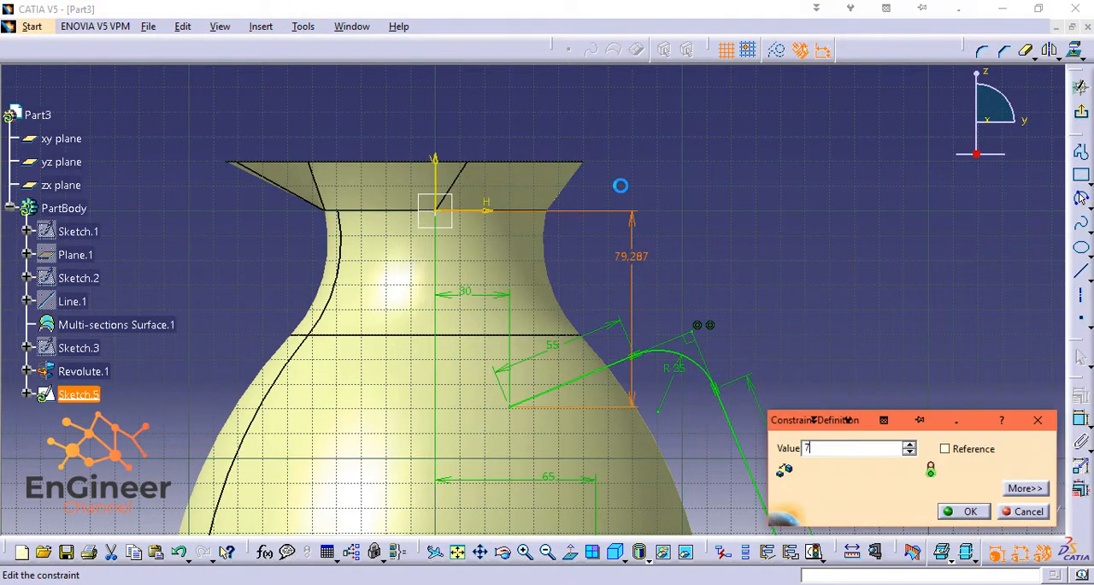
text(5mm)
key(Return)
Dimension the lower segment's free endpoint from the horizontal axis and set the vertical distance to 200 mm.
middle_drag(899, 348, 900, 122)
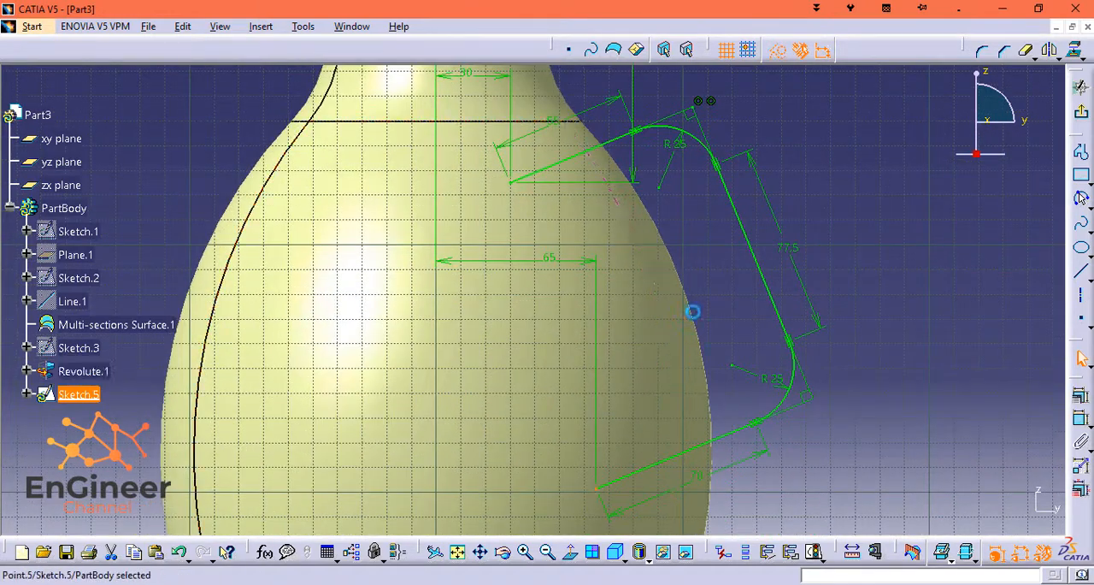
middle_drag(693, 310, 715, 403)
ctrl+click(471, 96)
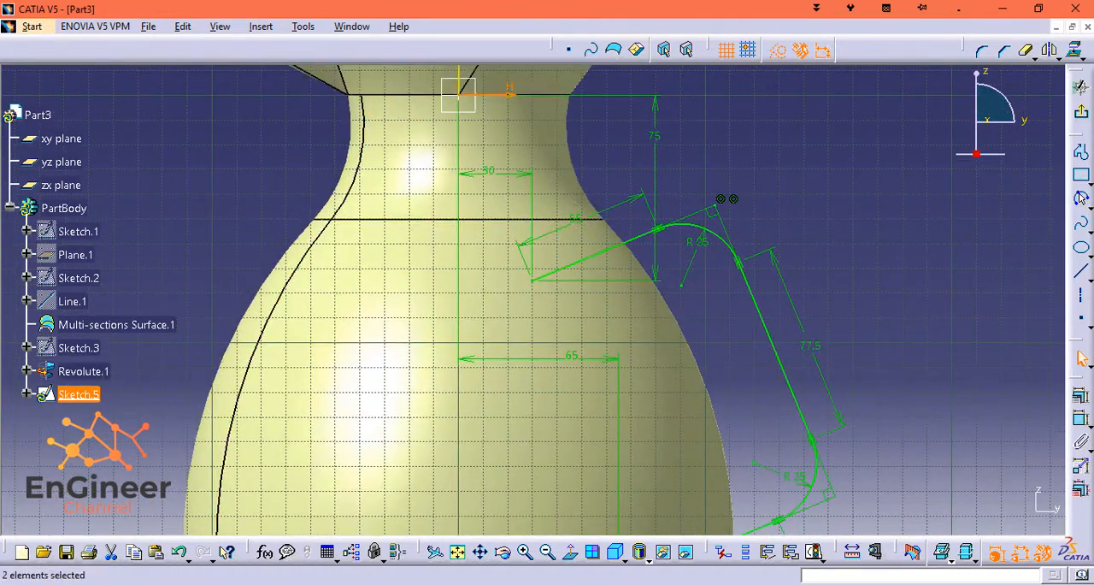
click(1081, 419)
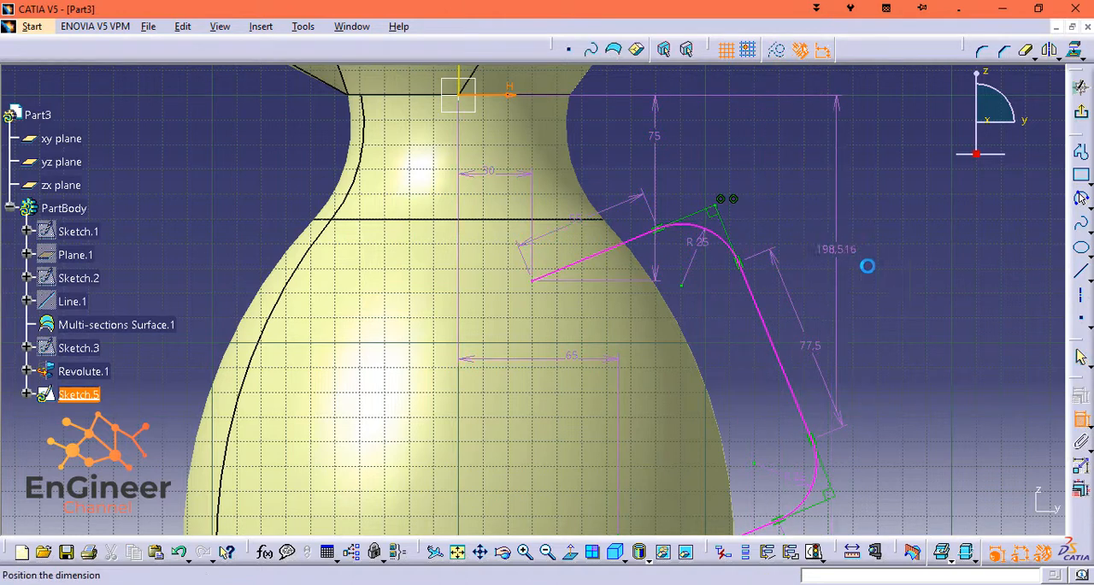
click(911, 291)
double_click(906, 272)
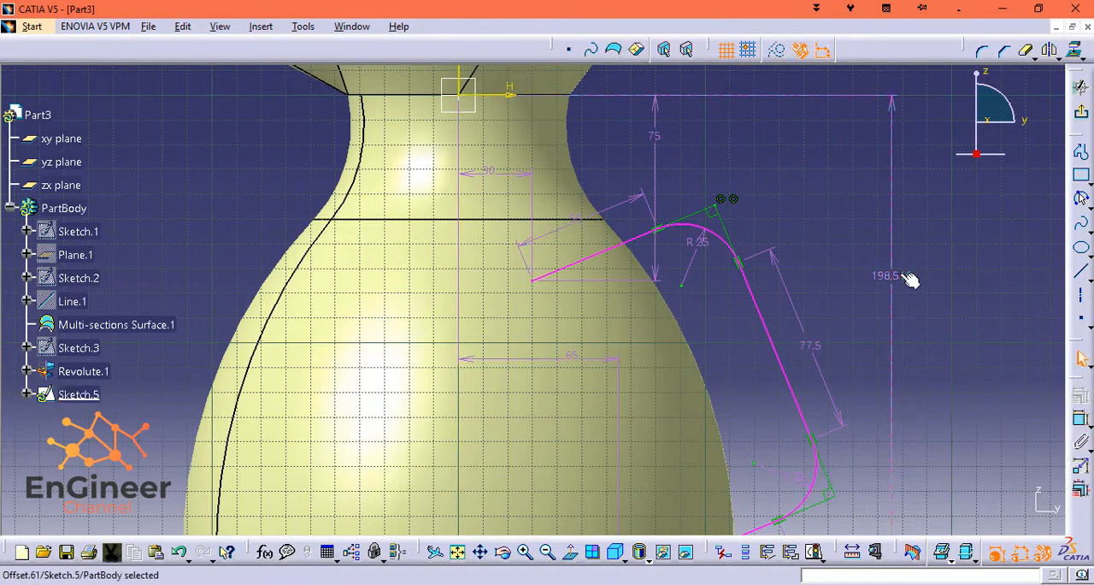
text(200mm)
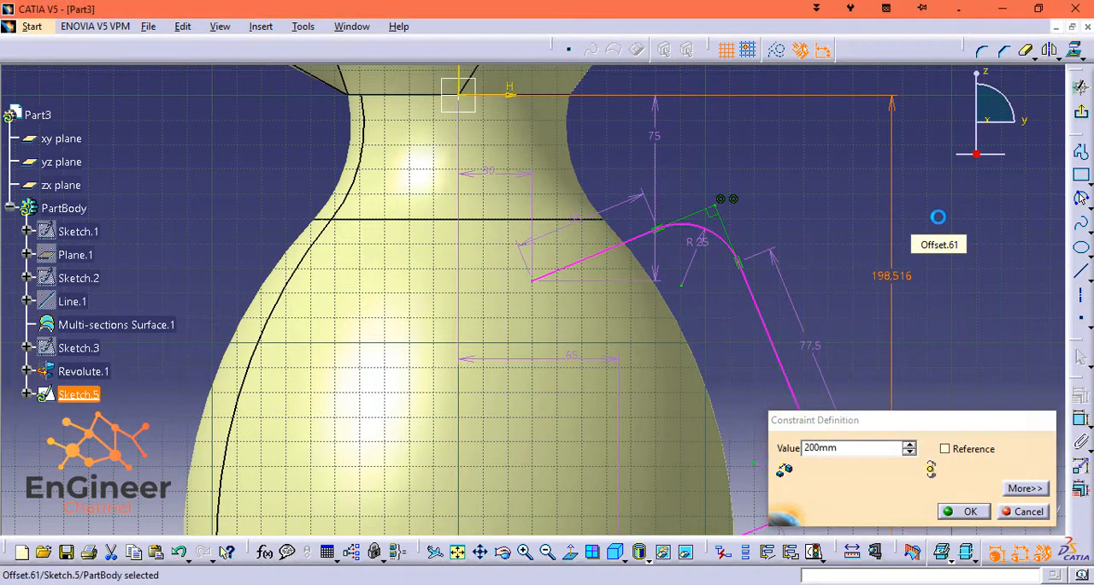
key(Return)
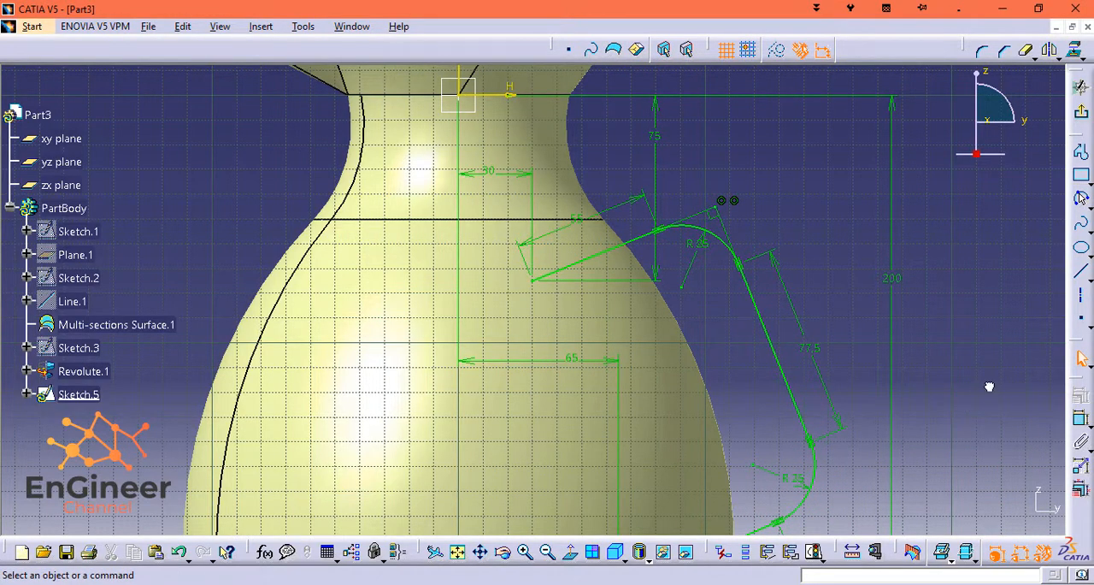
middle_drag(989, 386, 918, 257)
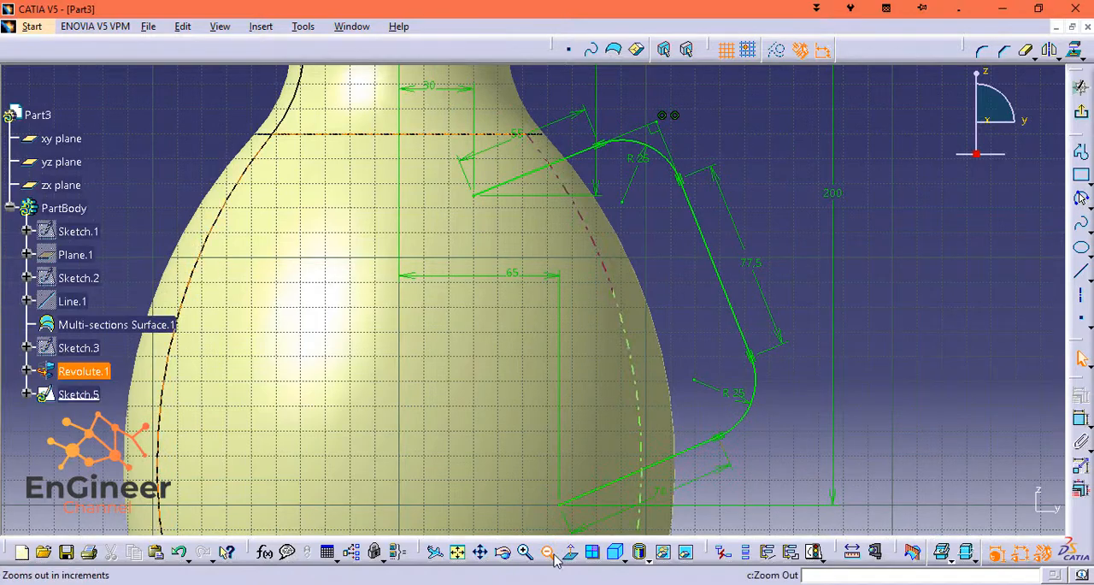
click(548, 551)
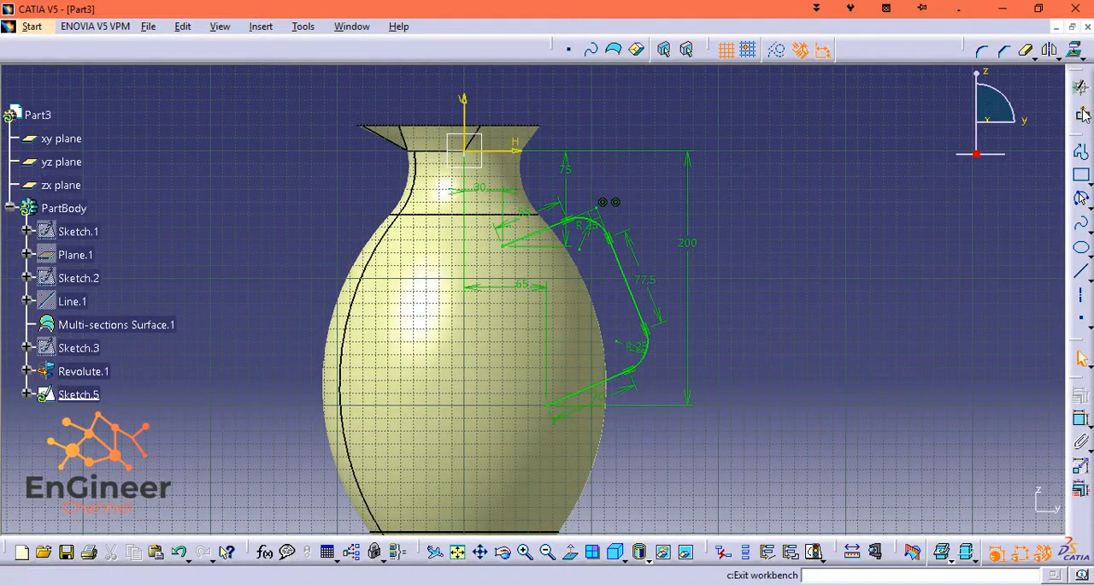
Leave the handle path sketch and start a reference plane of type Normal to curve on the handle path.
click(1081, 198)
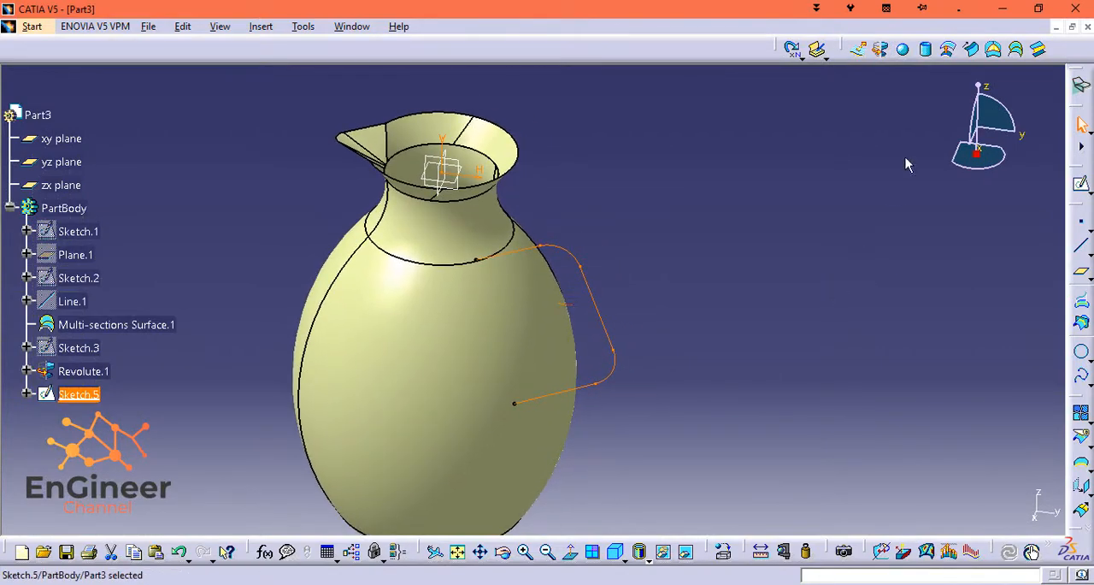
mouse_move(977, 86)
mouse_down()
mouse_move(953, 85)
mouse_move(975, 88)
mouse_move(957, 158)
mouse_move(982, 121)
mouse_move(972, 87)
mouse_up()
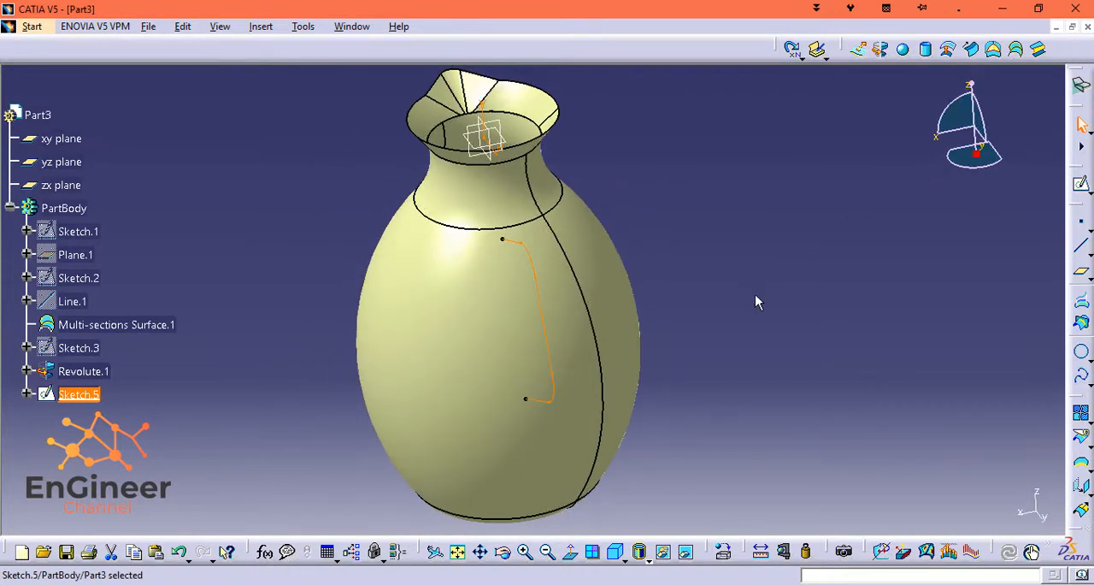
click(1082, 274)
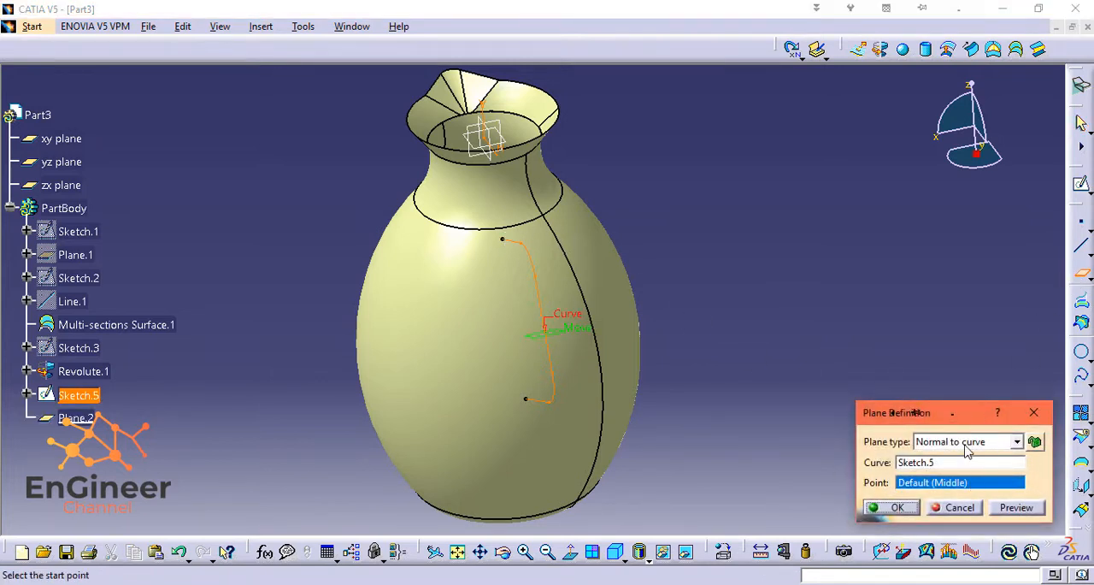
click(965, 442)
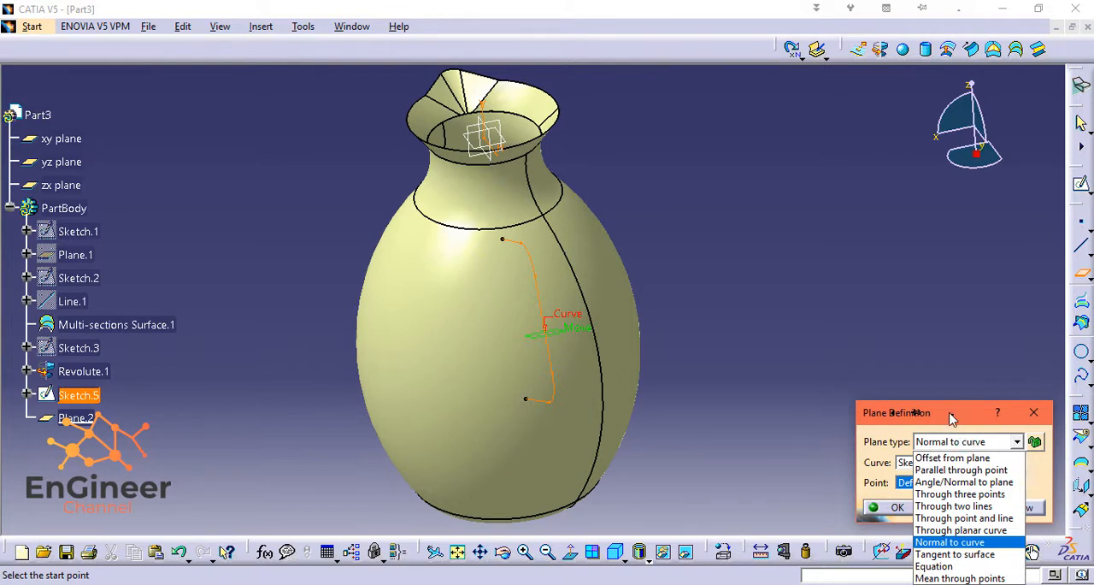
click(913, 413)
drag(878, 418, 859, 306)
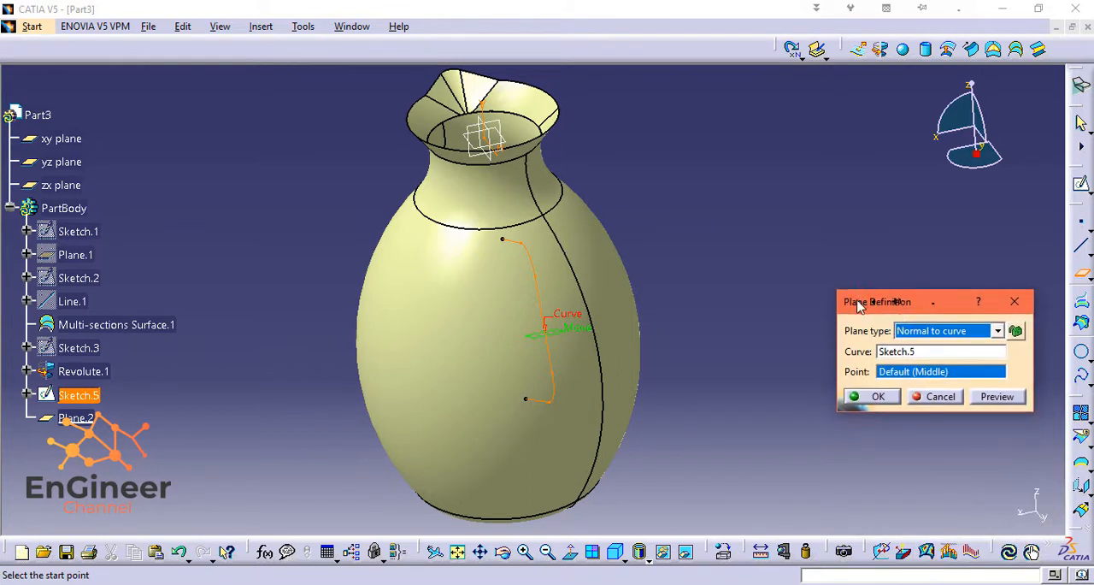
click(955, 331)
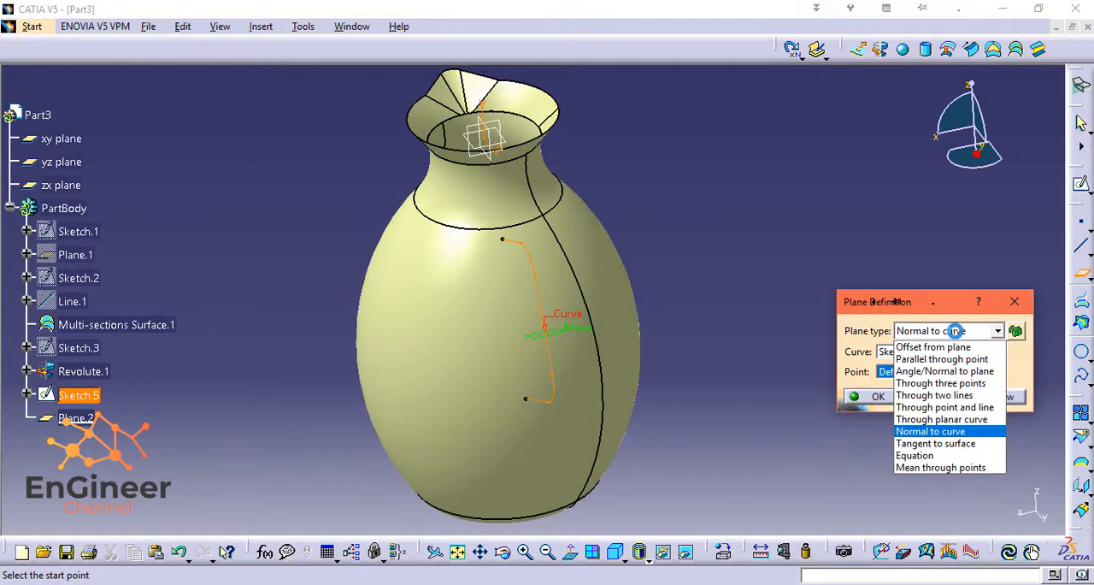
click(937, 428)
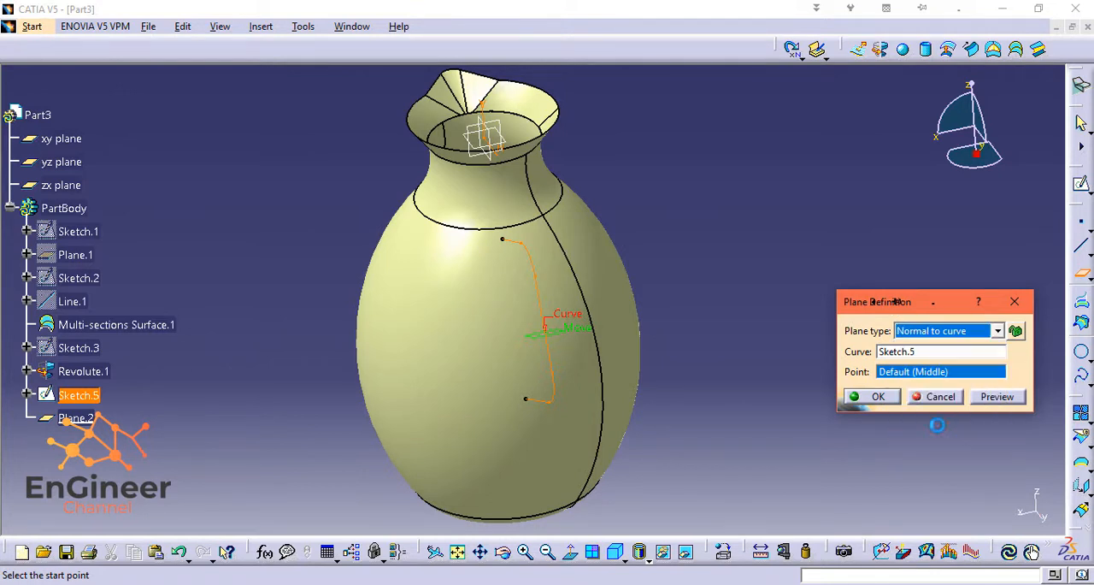
click(894, 357)
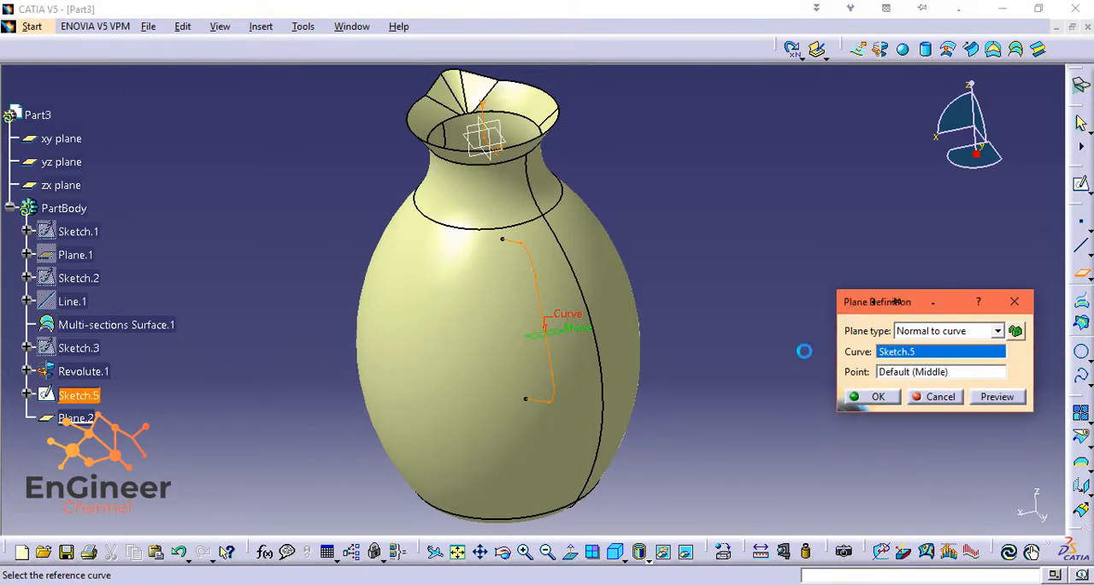
click(510, 243)
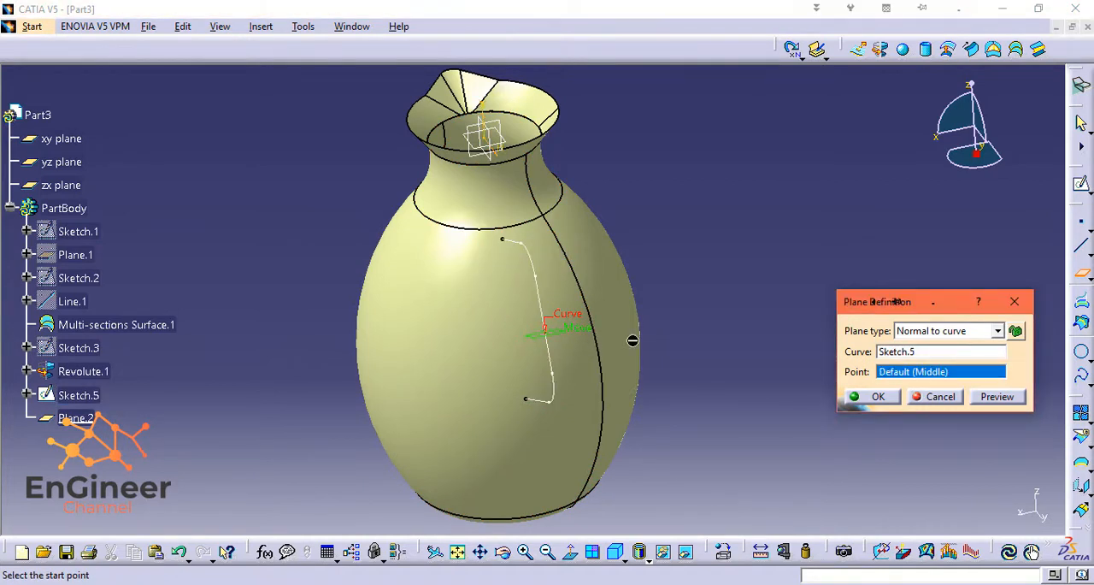
Locate the normal plane at the upper free endpoint of the handle path and create it.
drag(972, 90, 949, 192)
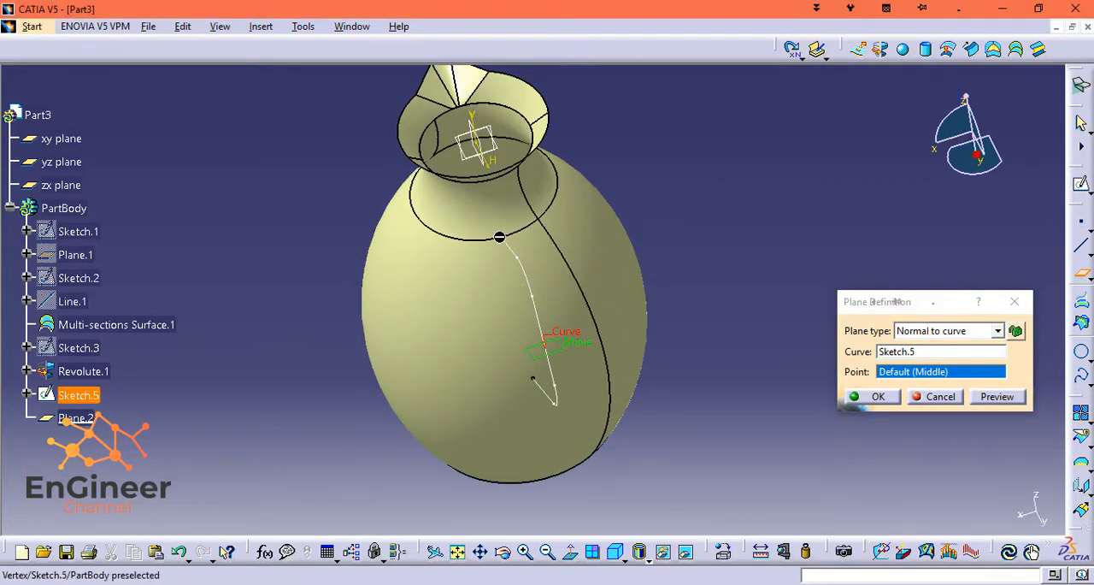
click(499, 238)
click(878, 396)
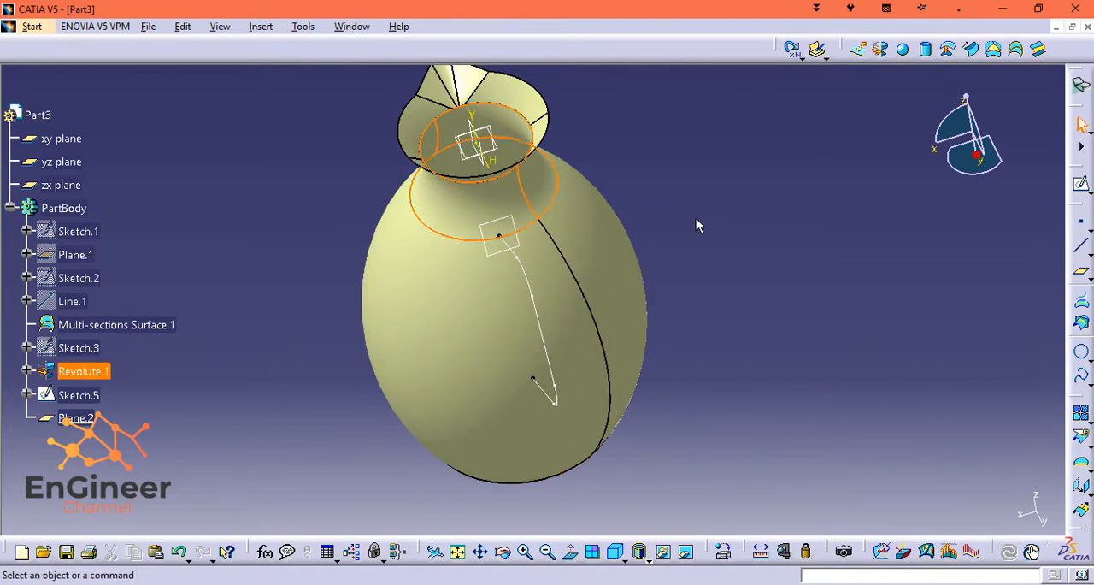
Sketch a horizontal ellipse with a major radius of about 24 mm on the new plane, centred near the handle path's upper endpoint.
click(88, 418)
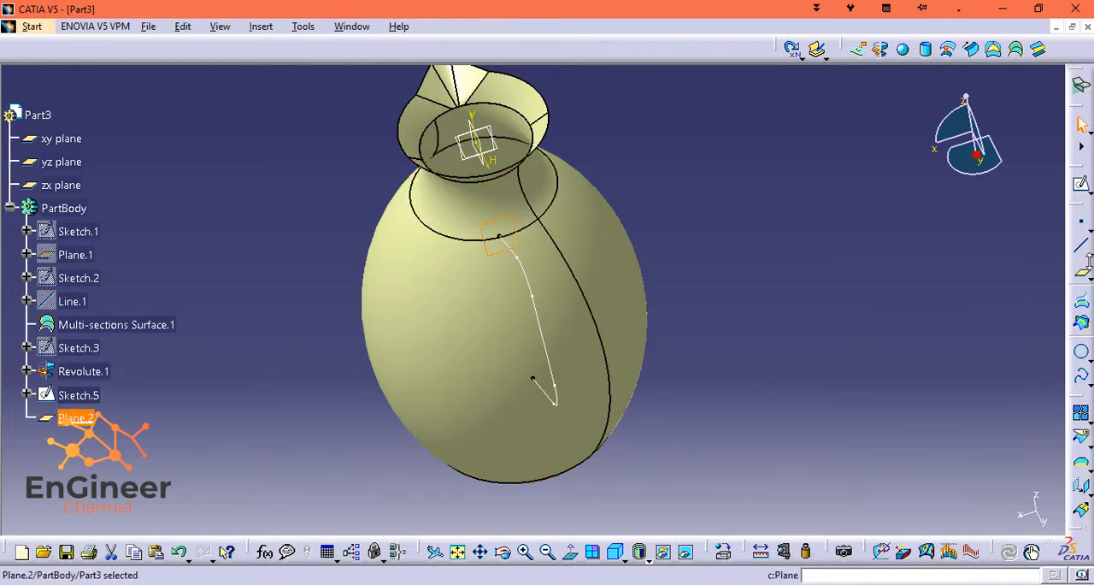
click(1081, 188)
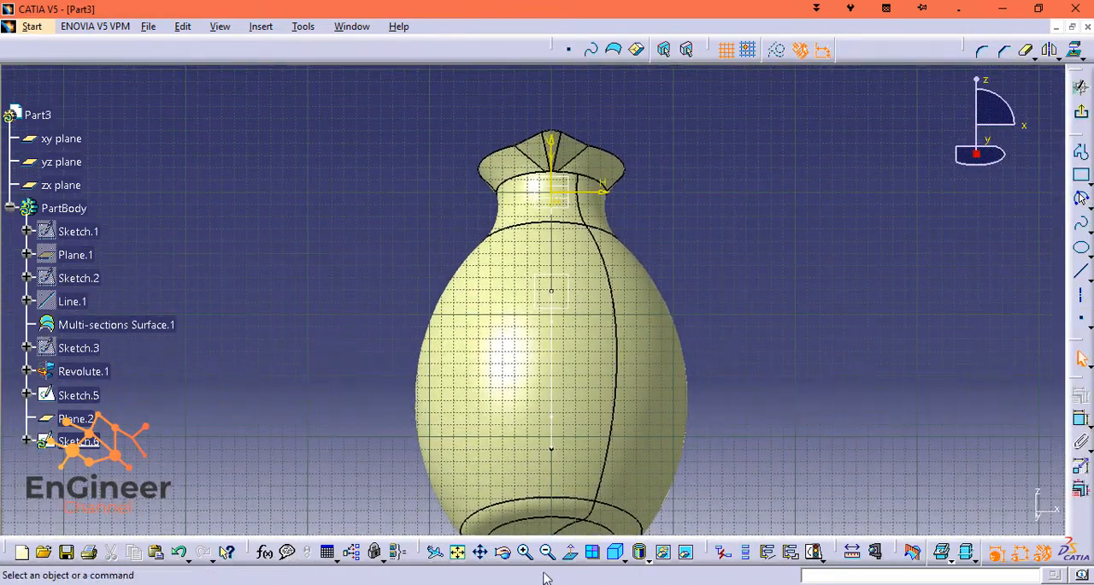
click(525, 551)
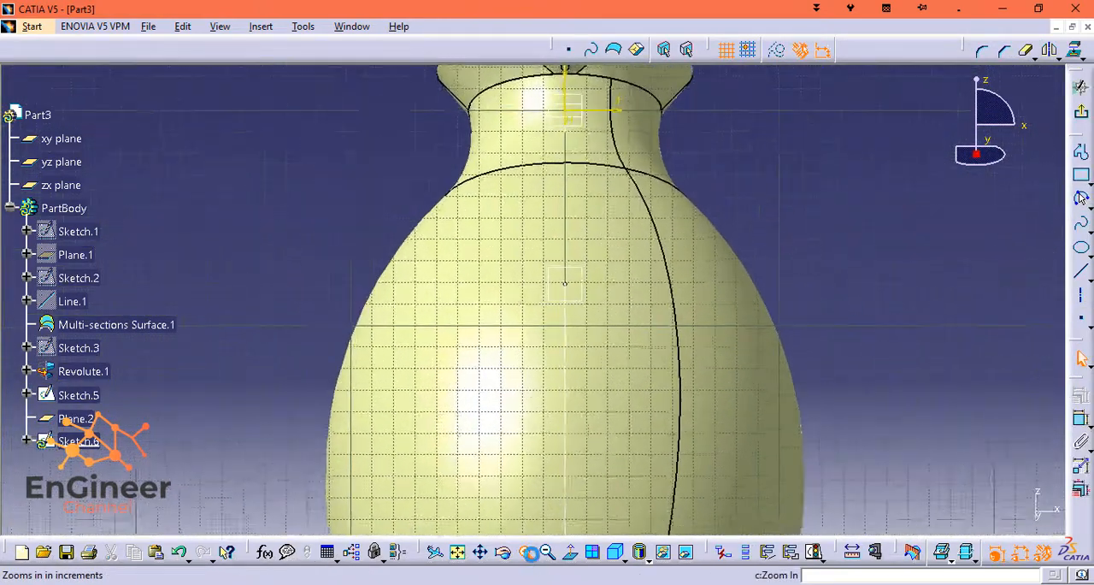
click(528, 551)
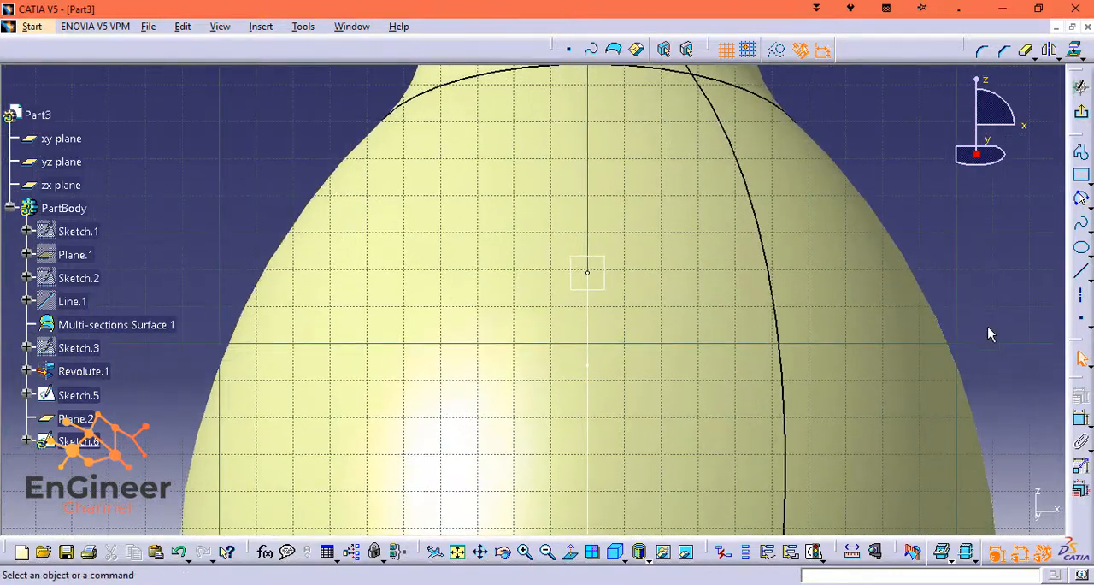
click(1082, 249)
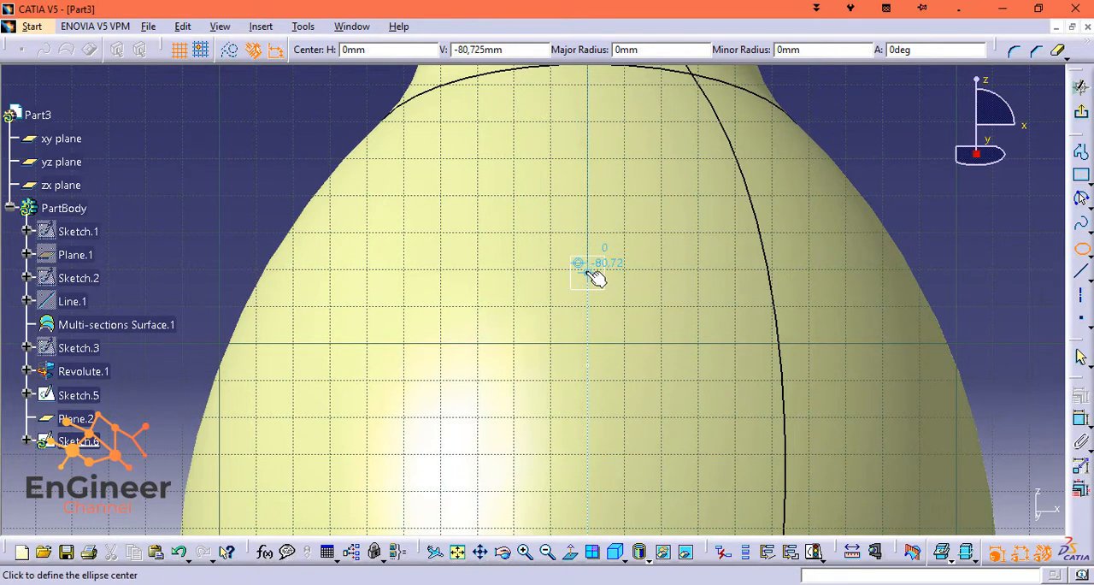
click(592, 269)
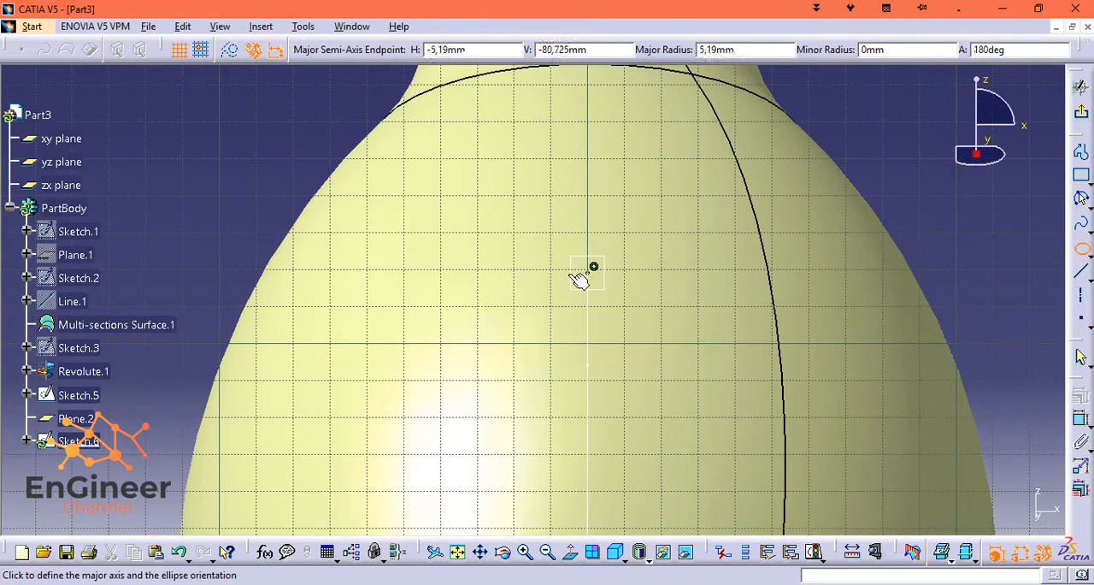
click(500, 272)
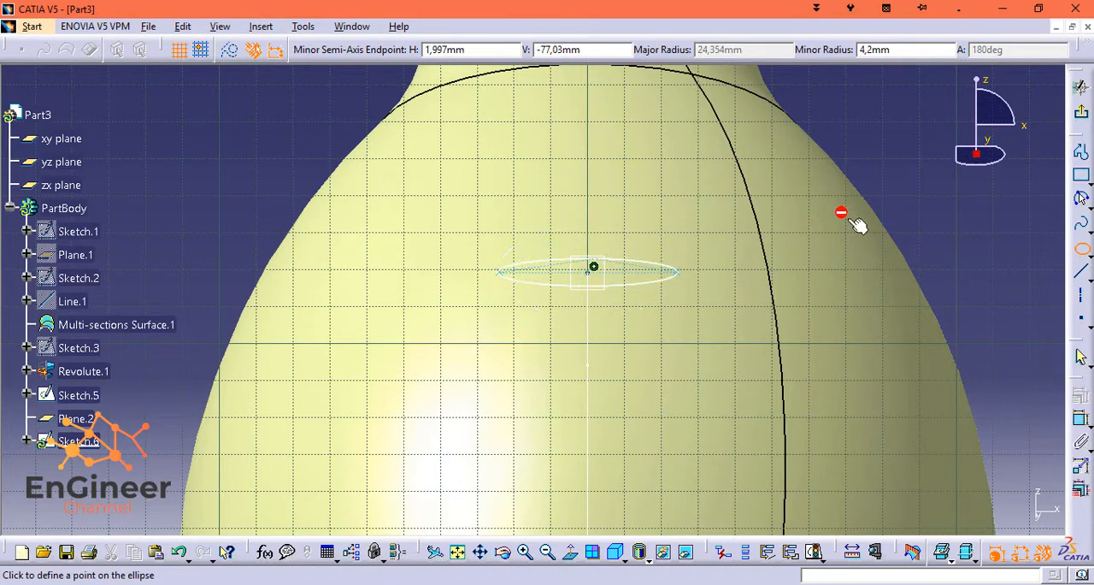
click(594, 315)
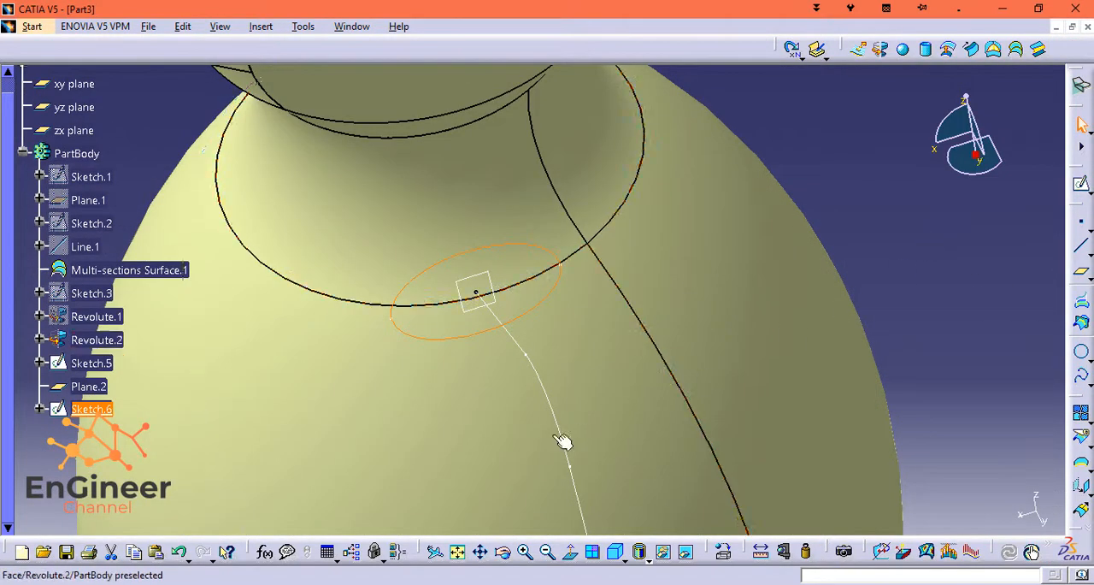
Face the ellipse sketch plane squarely and hide the revolved jug body.
click(525, 554)
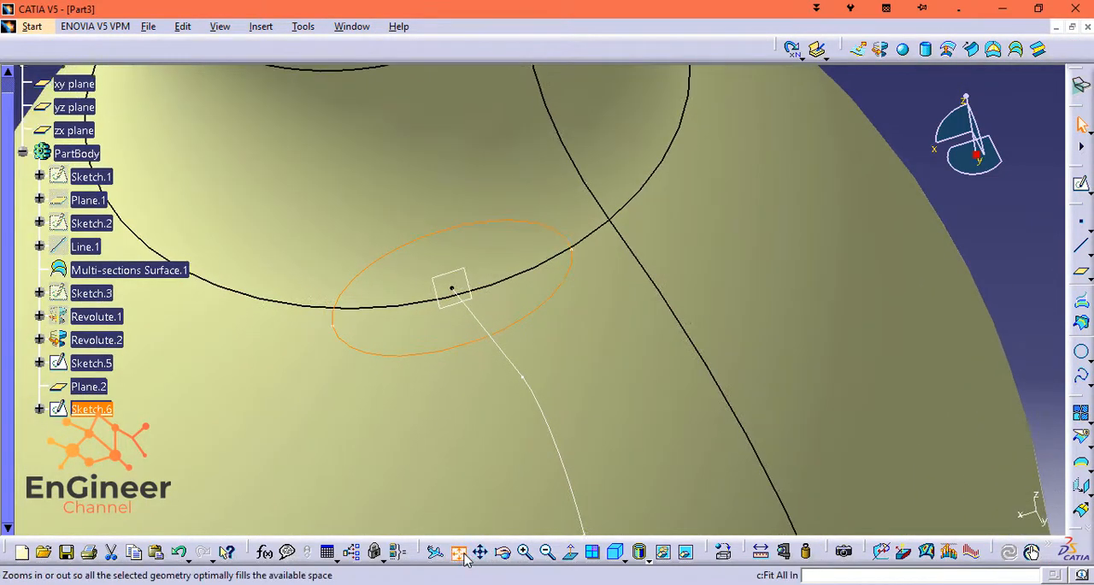
click(459, 554)
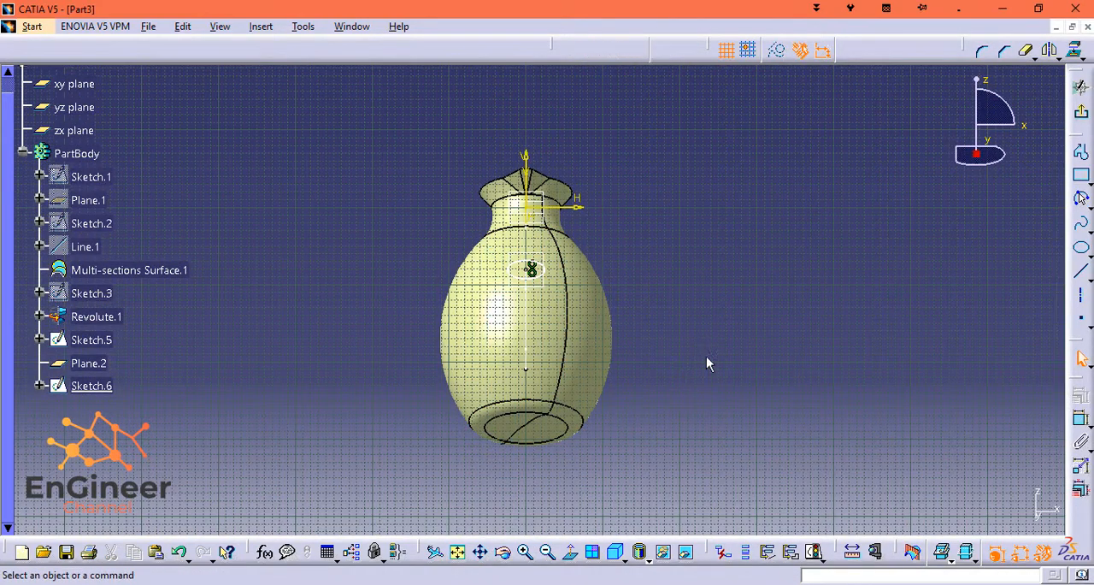
mouse_move(707, 357)
middle_down()
mouse_move(681, 83)
mouse_move(672, 146)
mouse_move(721, 229)
mouse_move(684, 184)
mouse_move(676, 257)
middle_up()
click(570, 551)
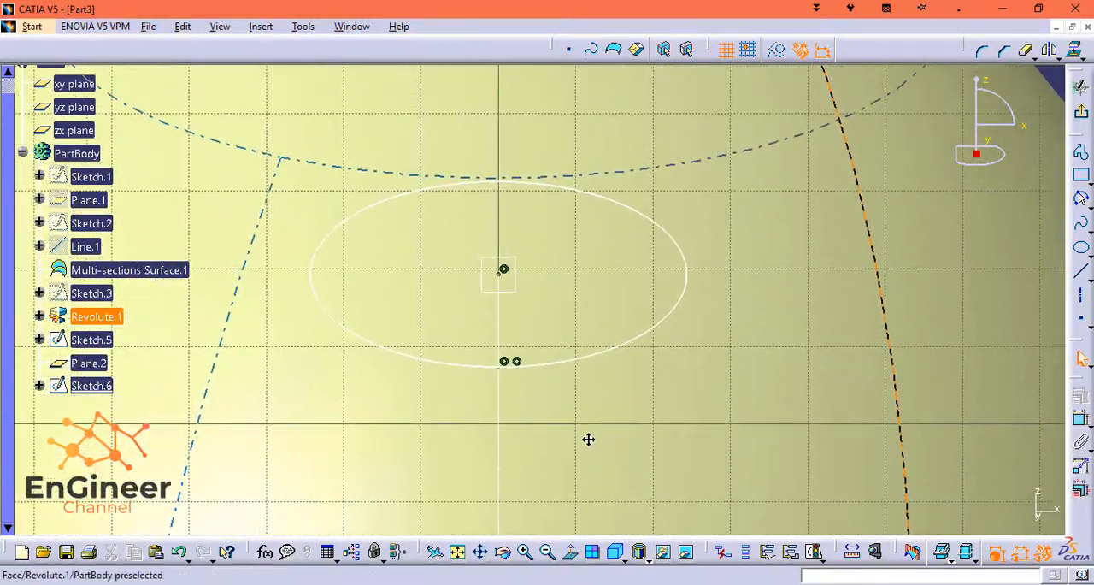
right_click(115, 318)
click(214, 365)
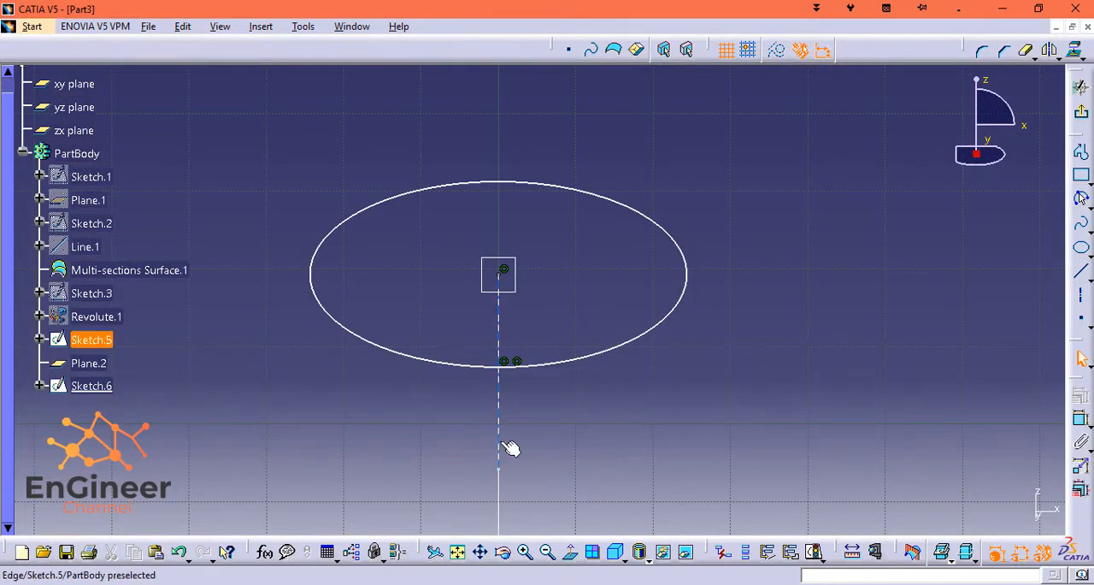
Dimension the ellipse's major diameter and place the dimension above the ellipse.
click(502, 472)
click(536, 365)
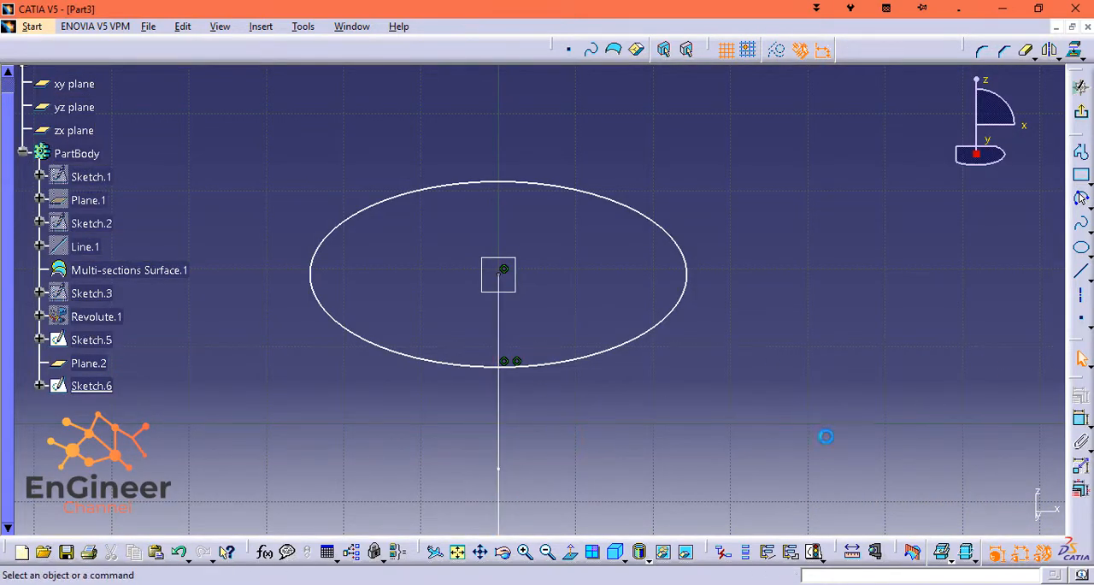
click(1082, 418)
click(677, 244)
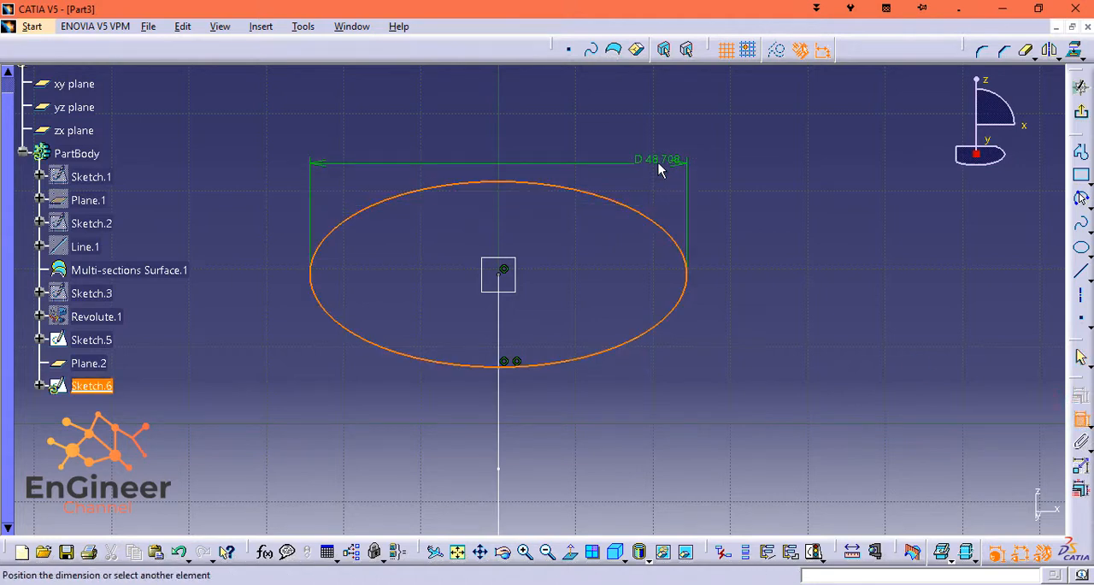
click(658, 164)
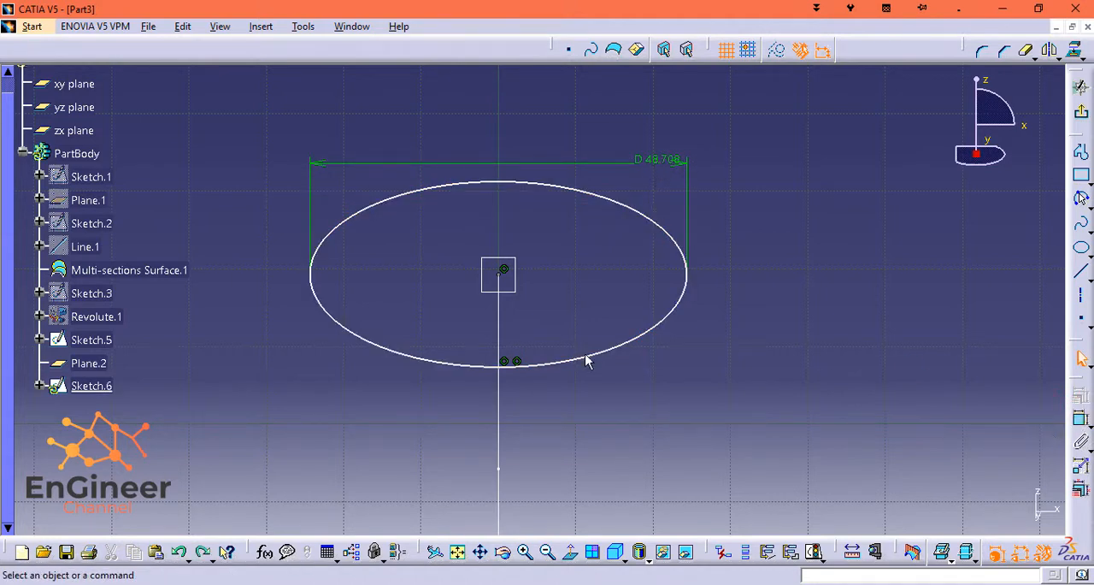
Constrain the ellipse's centre point to be coincident with the handle path's upper endpoint.
drag(586, 361, 570, 313)
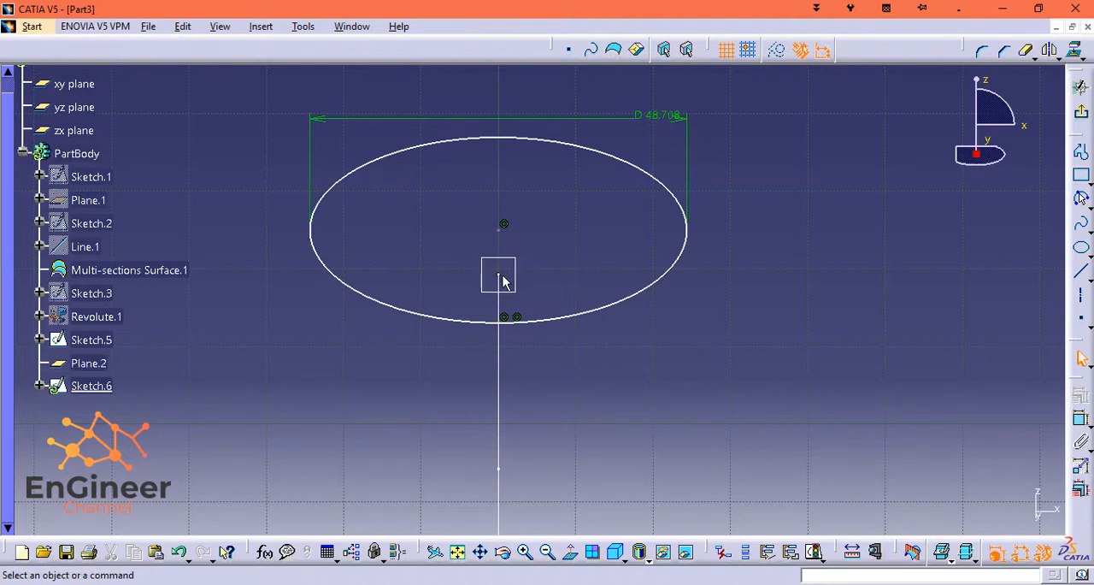
ctrl+click(500, 229)
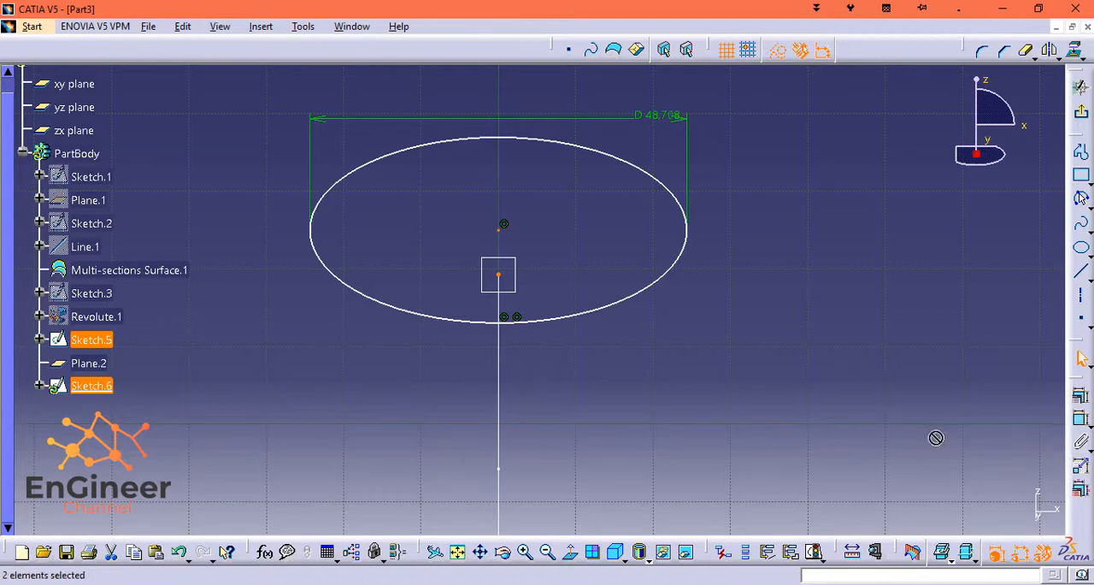
click(1081, 395)
click(759, 334)
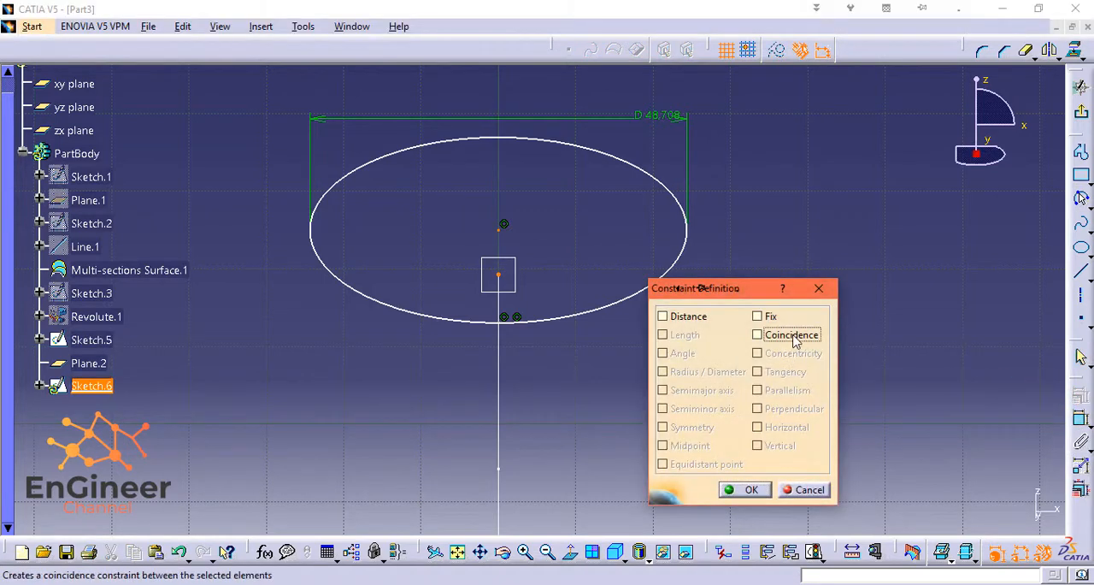
click(748, 490)
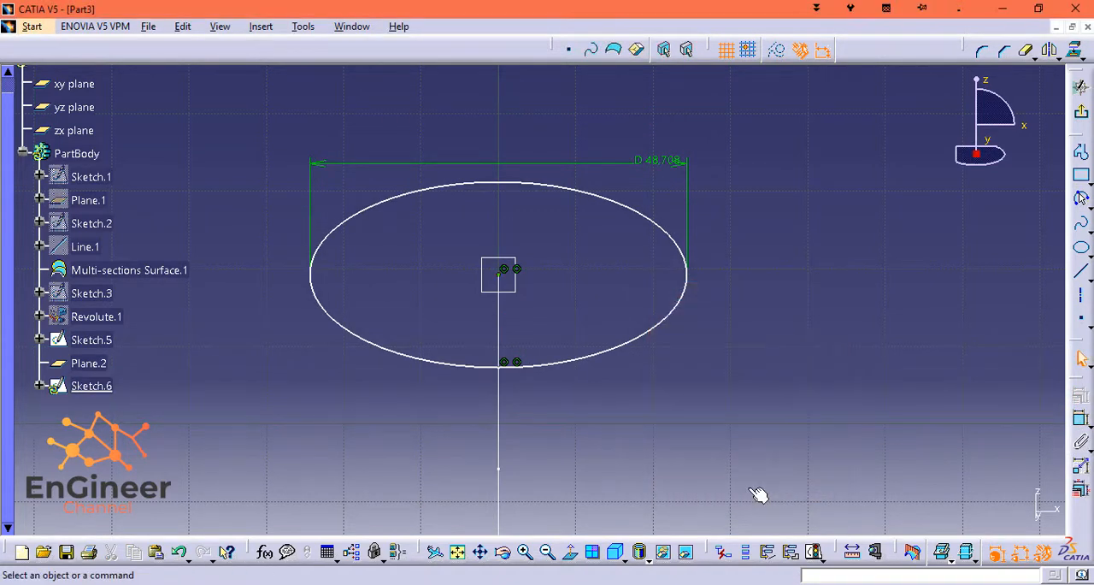
Set the ellipse's major diameter to 25 mm and flatten the ellipse to a height of about 16 mm.
double_click(667, 151)
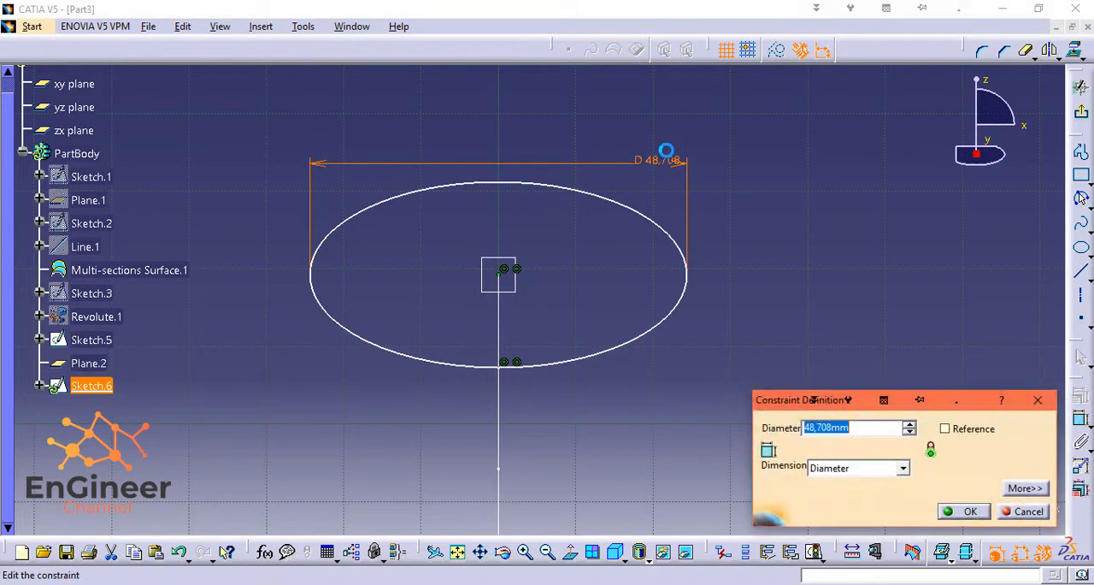
key(Return)
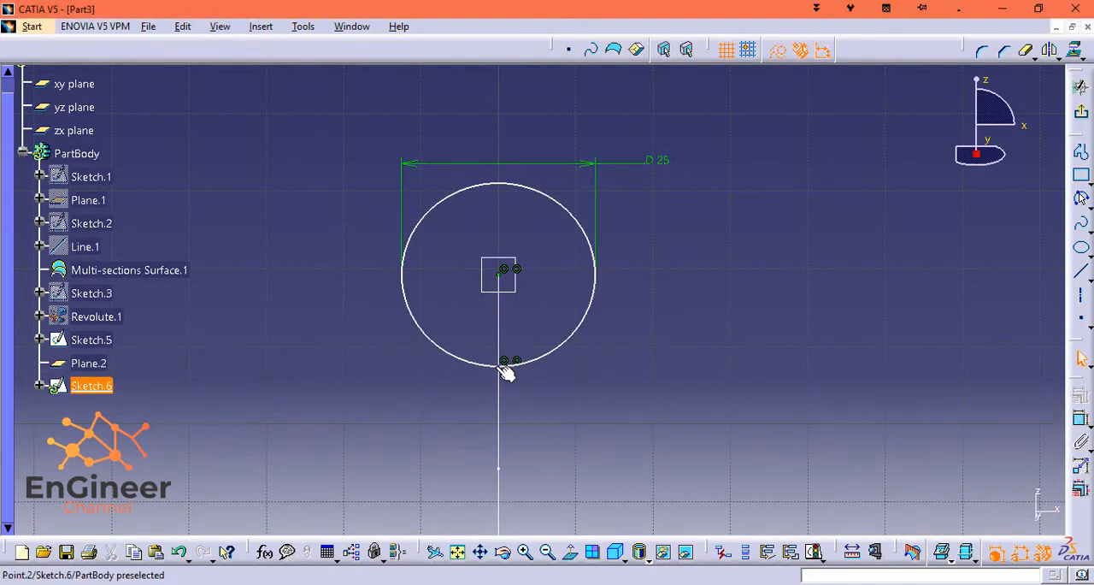
drag(503, 366, 502, 338)
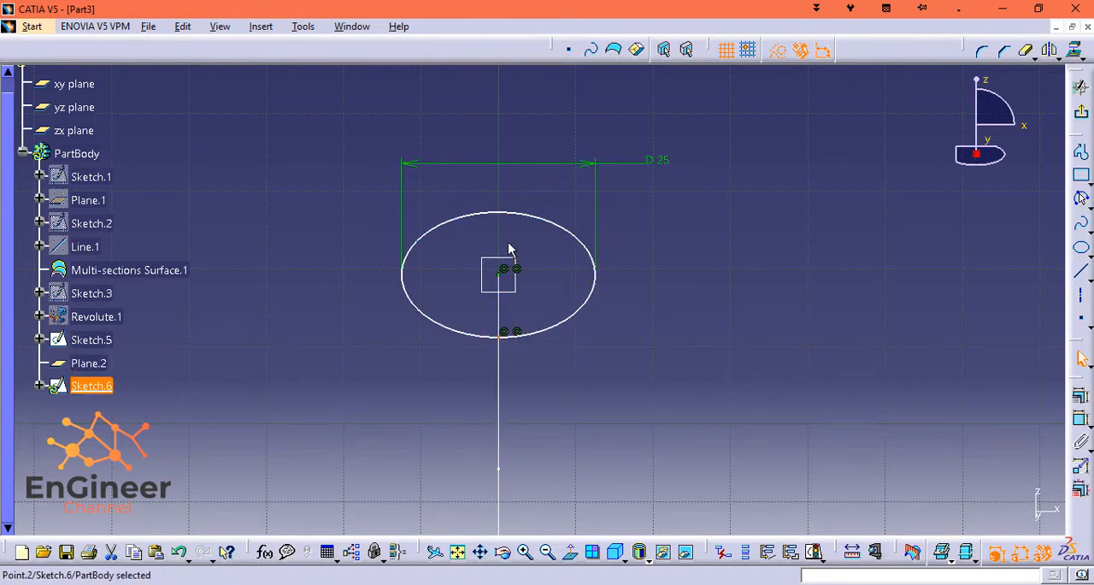
Constrain the ellipse's minor height to 10 mm and exit the sketch.
ctrl+click(508, 214)
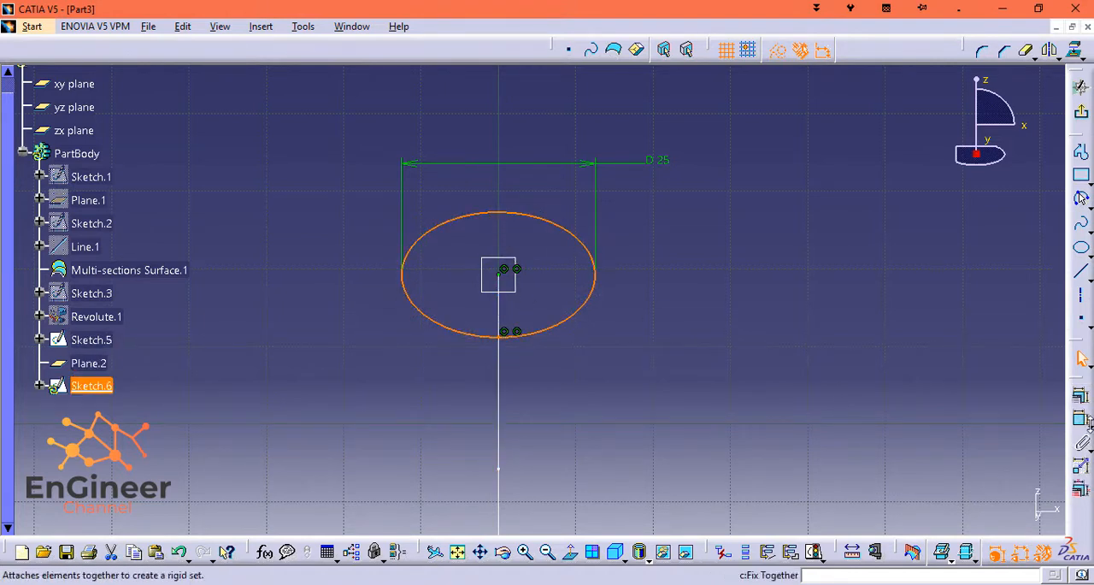
click(1081, 419)
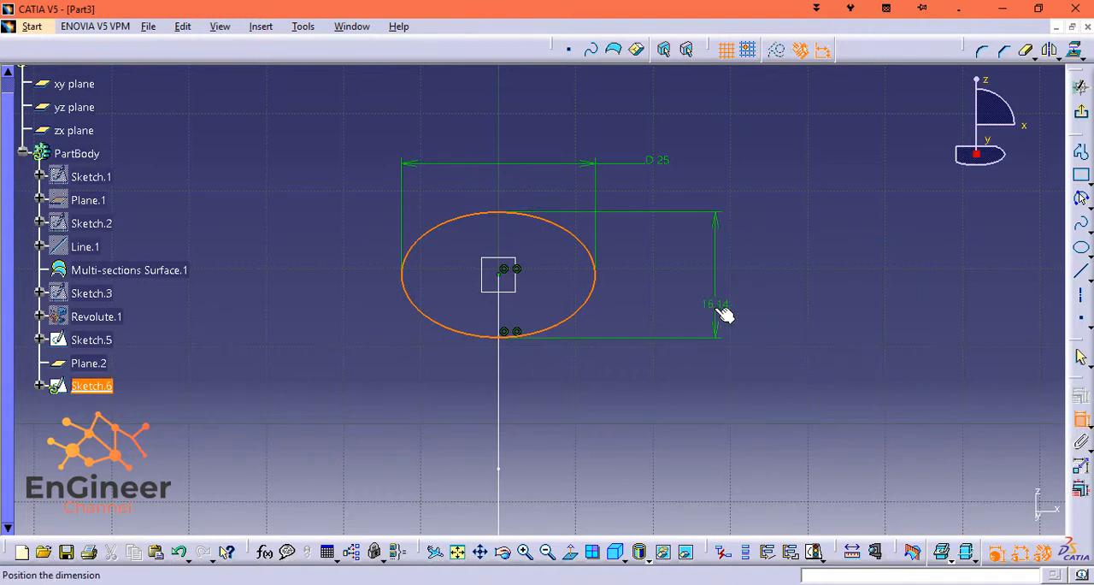
click(722, 315)
double_click(716, 306)
text(1)
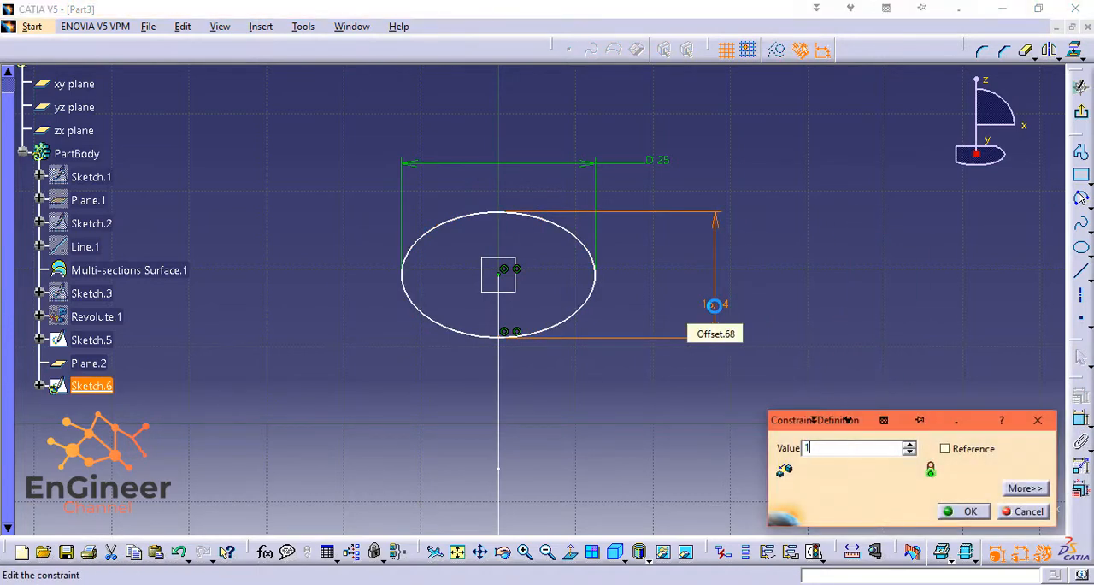
text(0mm)
key(Return)
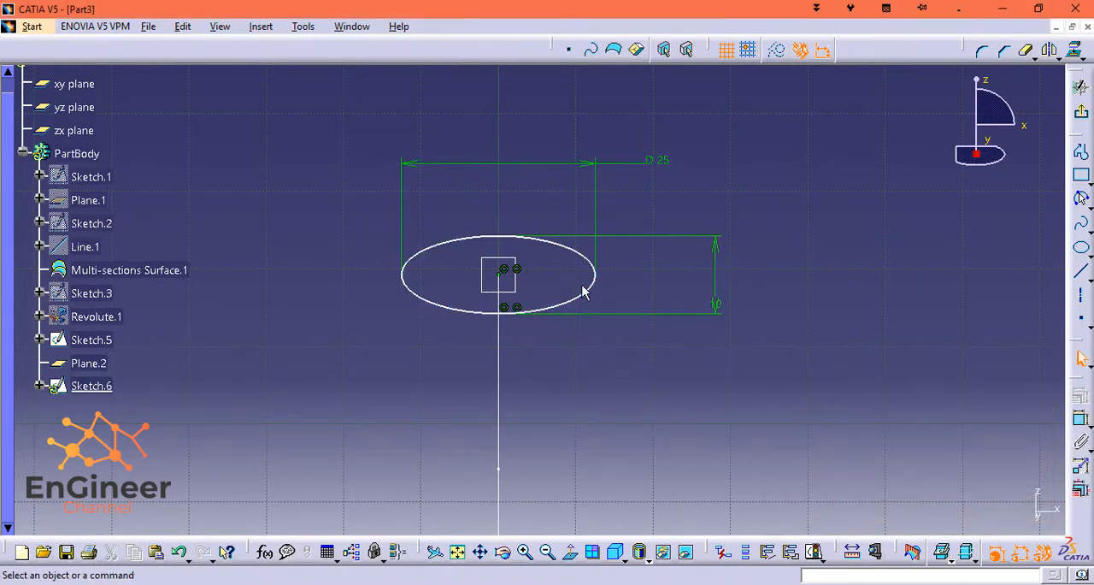
click(1083, 118)
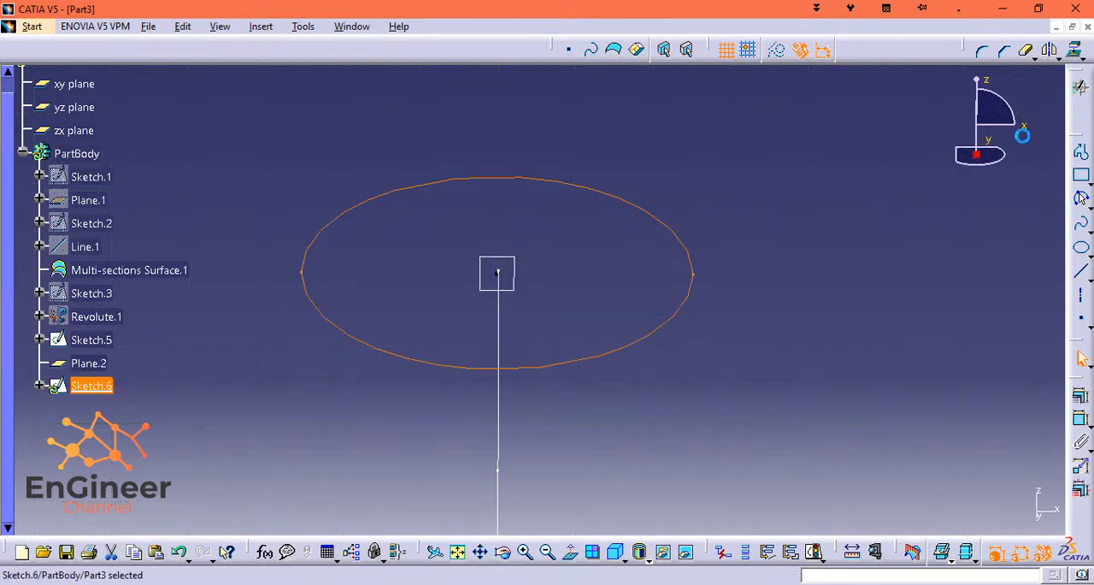
Show the hidden revolved jug body again.
click(128, 318)
right_click(127, 316)
click(127, 306)
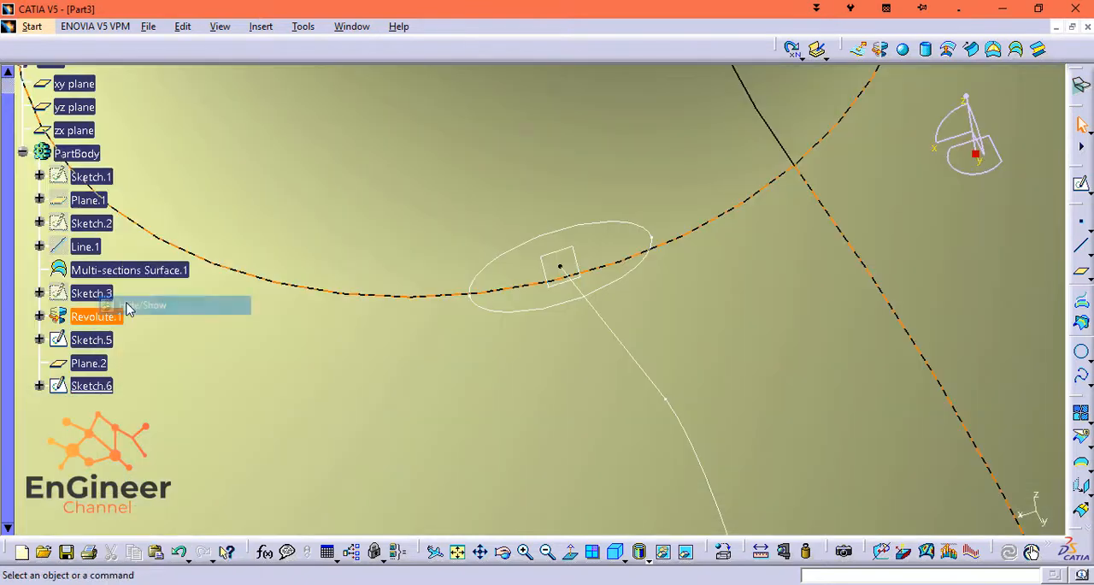
middle_drag(537, 395, 553, 283)
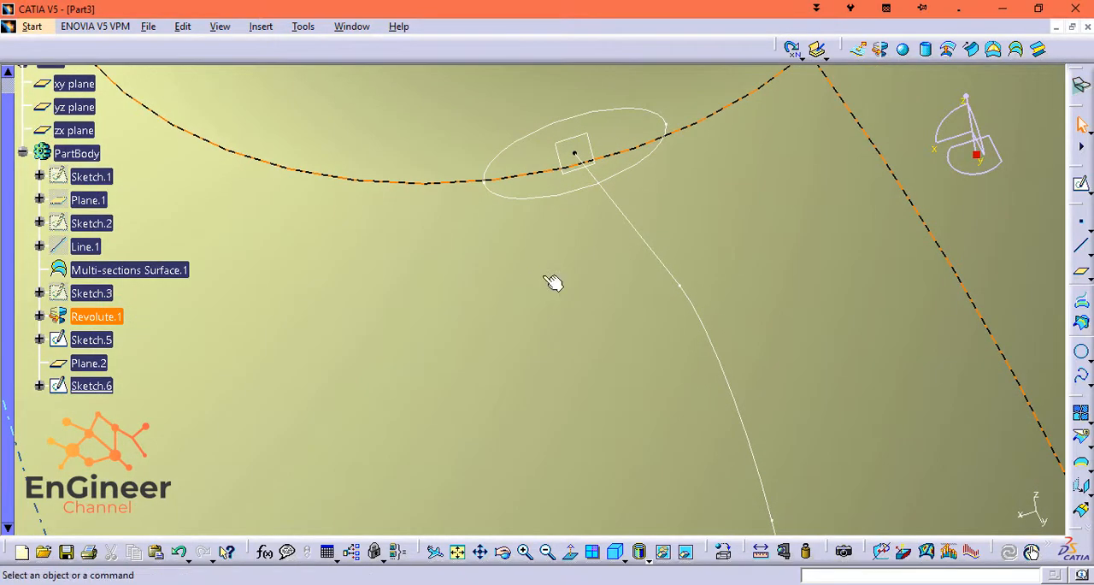
click(459, 552)
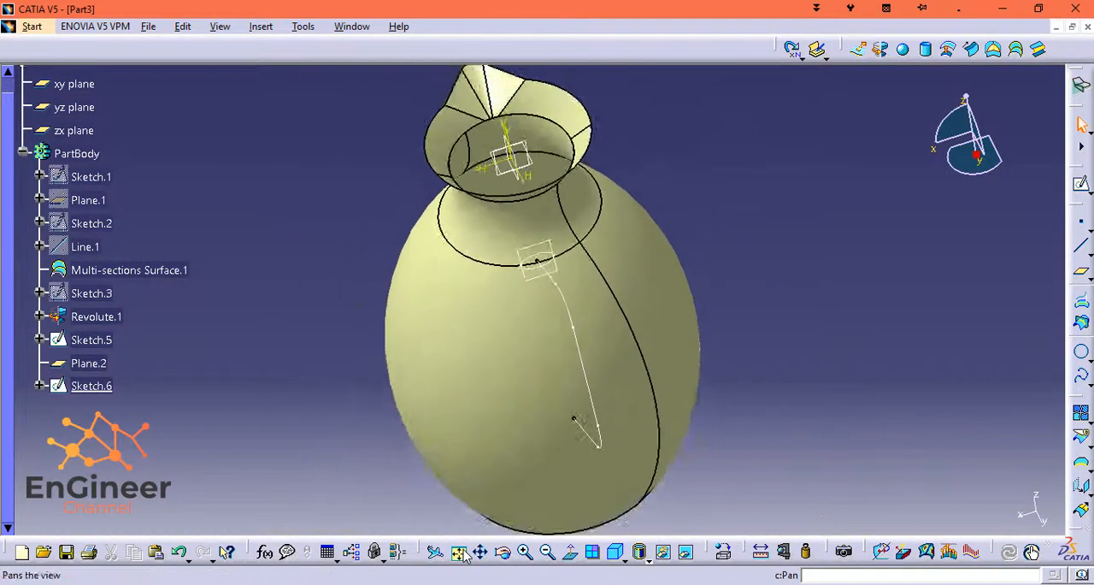
Create a swept surface for the handle with the ellipse sketch as profile and the handle path sketch as guide curve.
drag(968, 102, 995, 107)
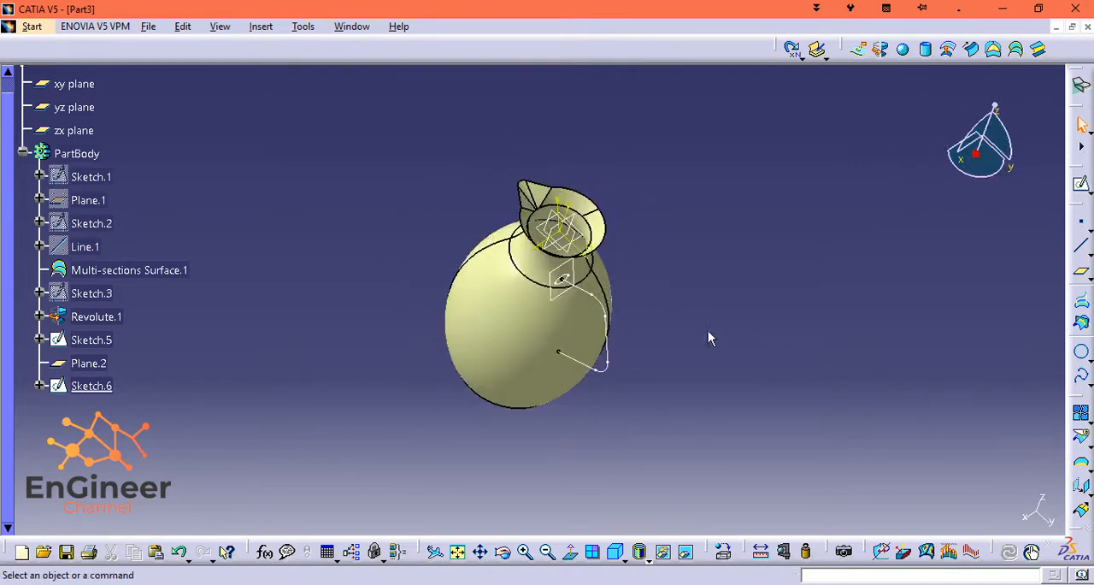
middle_drag(657, 288, 660, 166)
middle_click(722, 255)
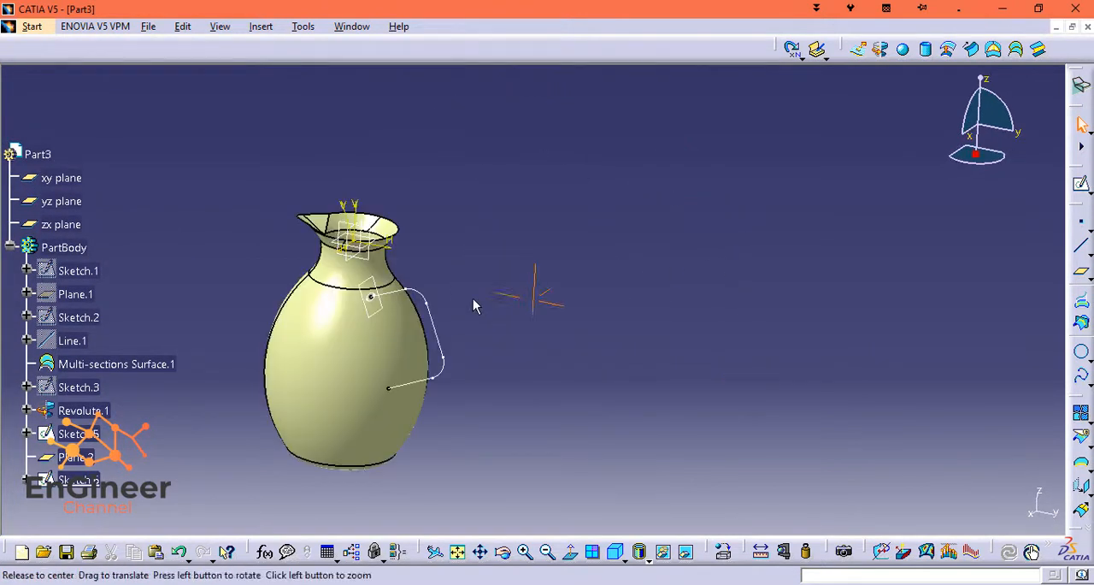
middle_drag(473, 299, 684, 296)
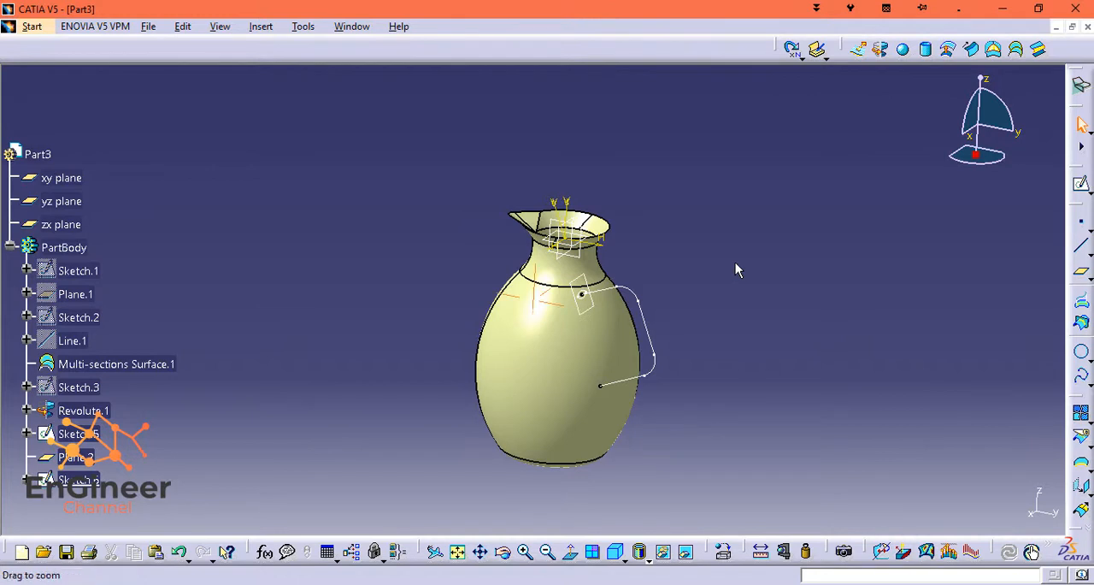
middle_drag(737, 270, 751, 142)
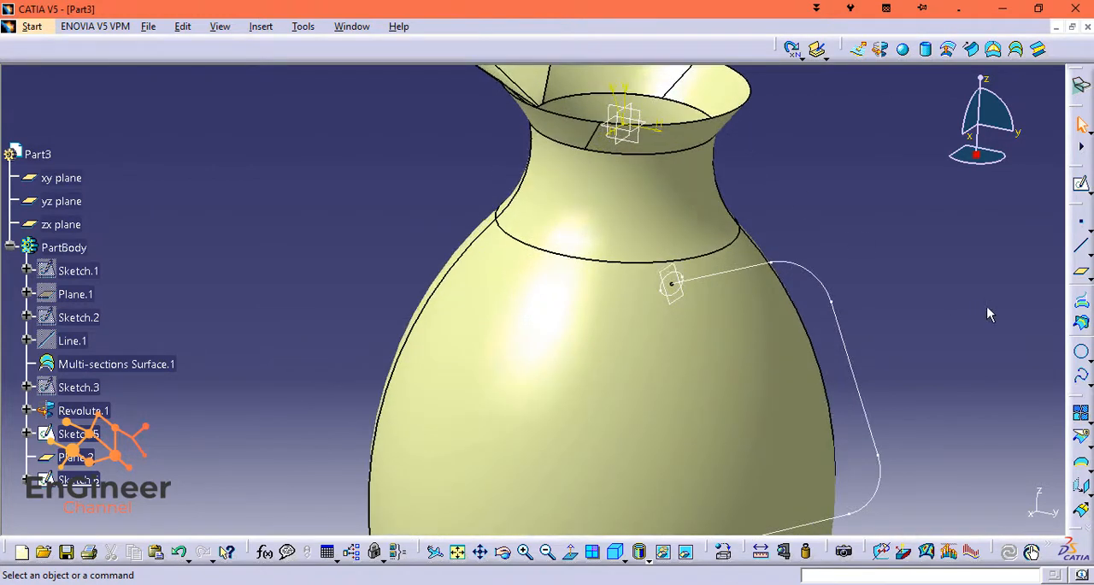
middle_drag(988, 315, 940, 215)
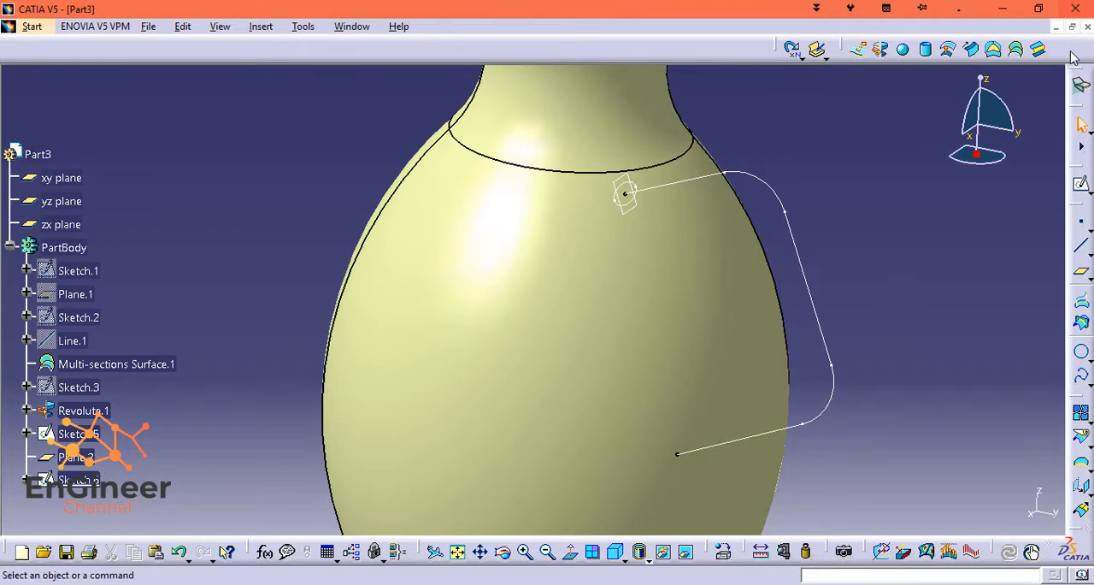
click(942, 57)
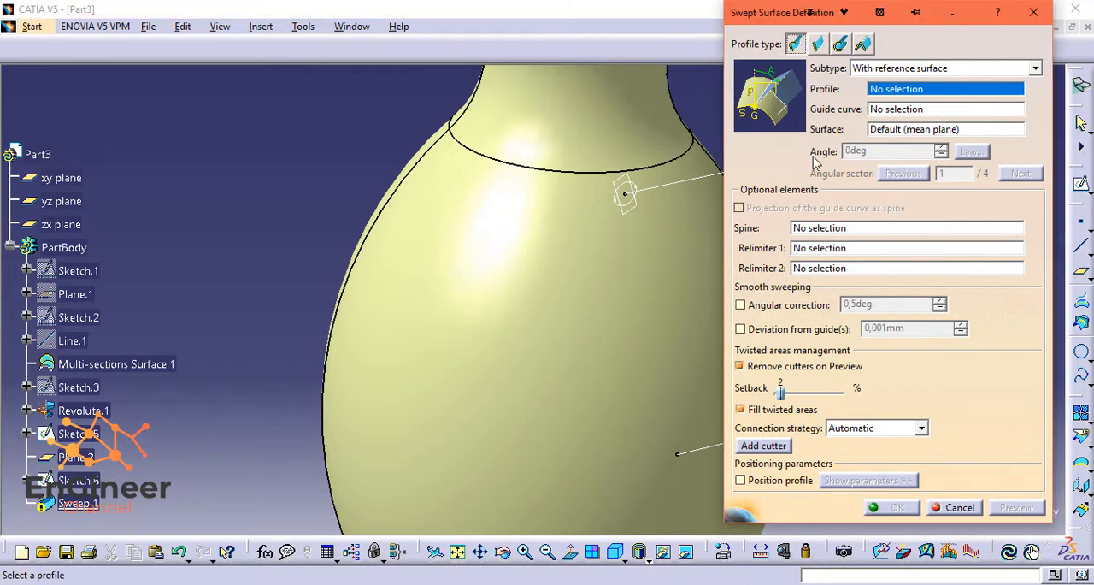
click(631, 184)
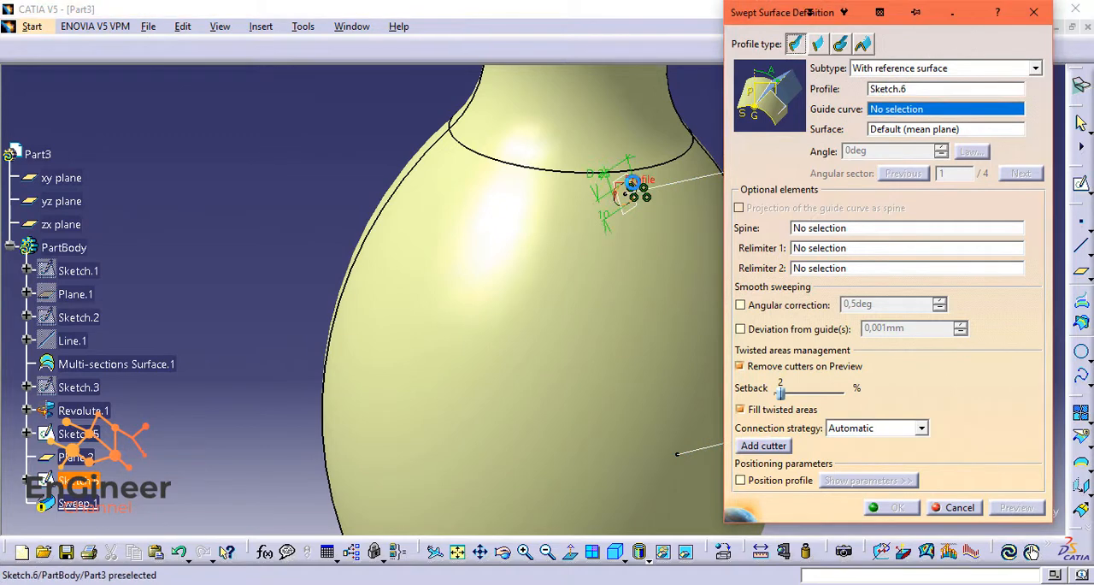
click(633, 186)
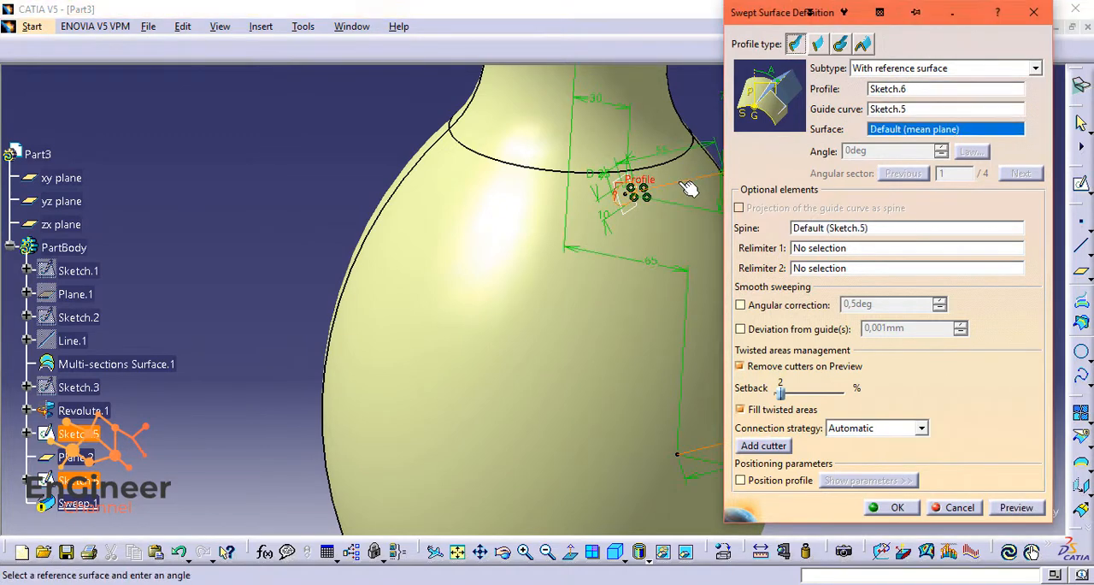
click(1016, 506)
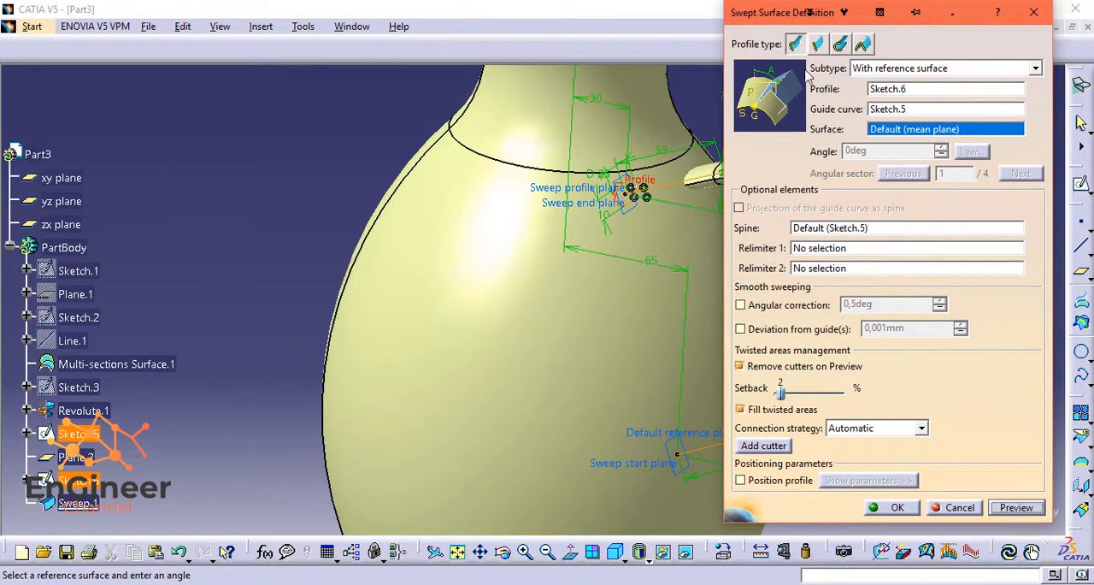
drag(810, 12, 923, 20)
click(1006, 507)
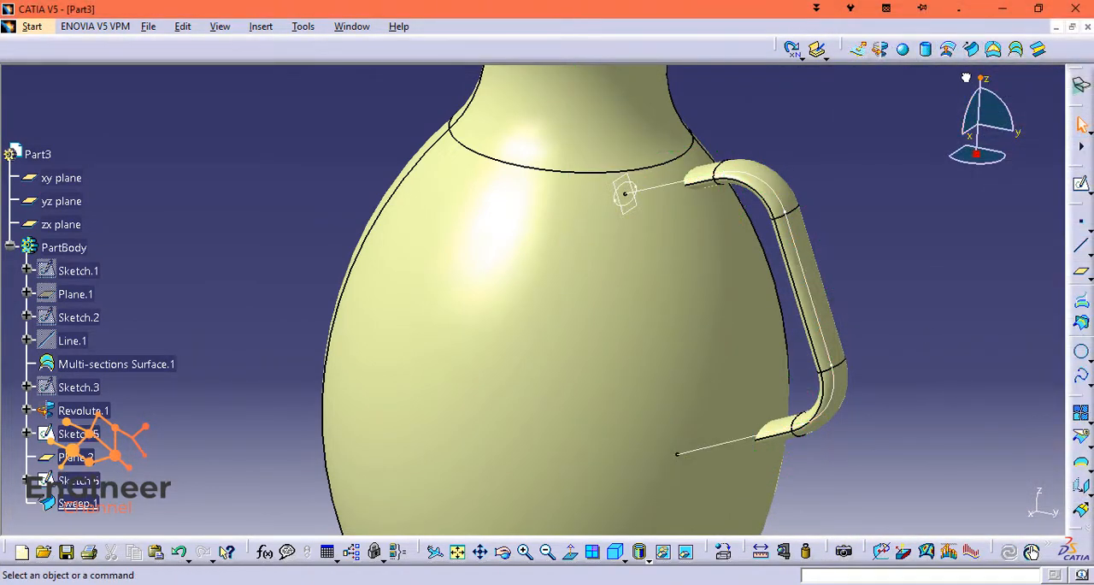
Examine the swept handle and its junctions with the jug body from several angles.
mouse_move(966, 78)
mouse_down()
mouse_move(972, 116)
mouse_move(968, 76)
mouse_move(972, 86)
mouse_up()
middle_drag(909, 242, 1026, 325)
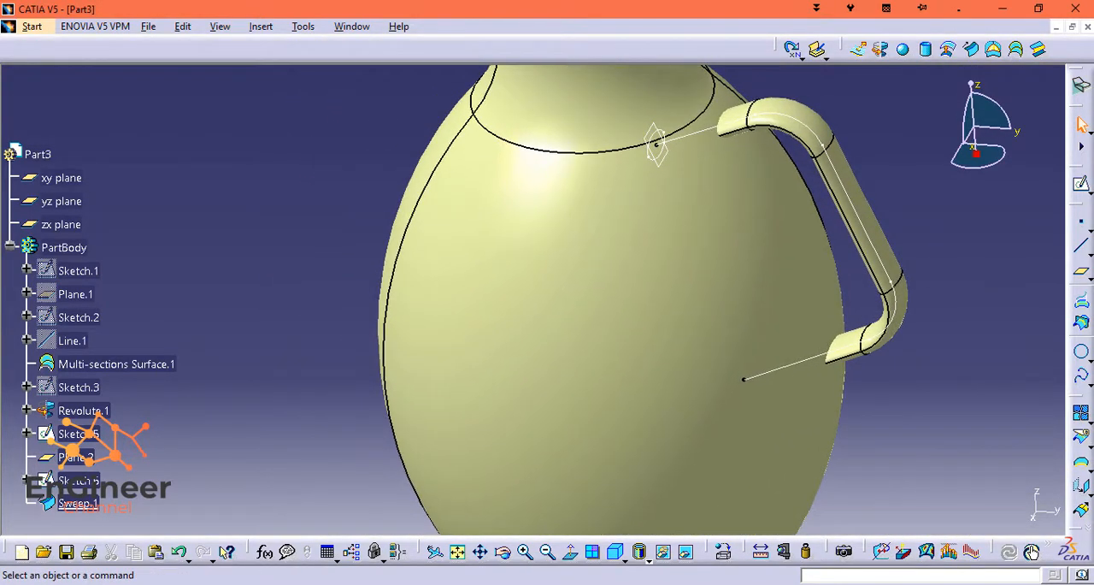
click(544, 556)
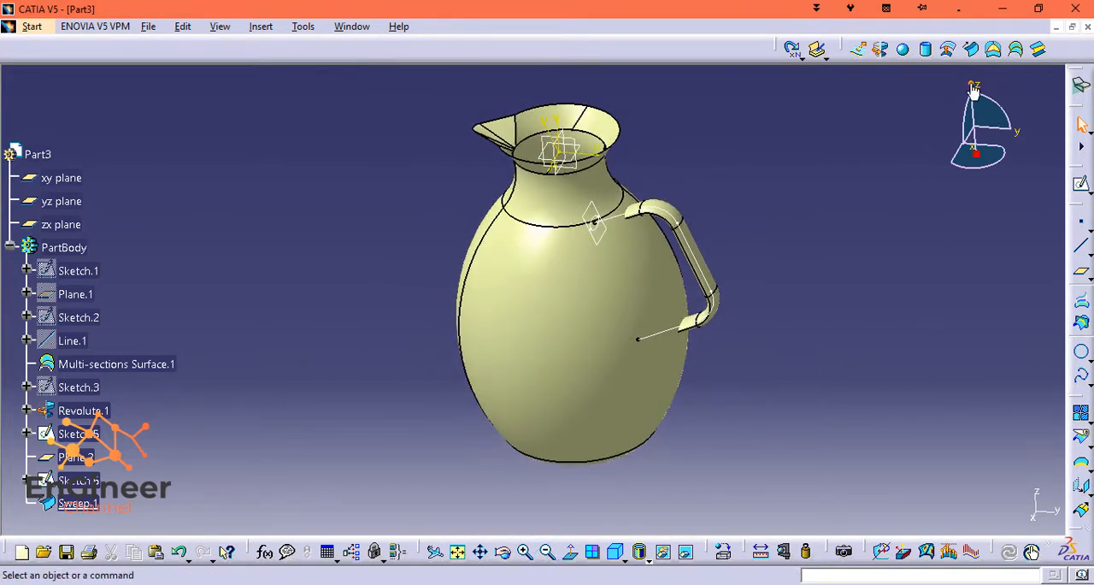
mouse_move(973, 90)
mouse_down()
mouse_move(990, 142)
mouse_move(993, 86)
mouse_up()
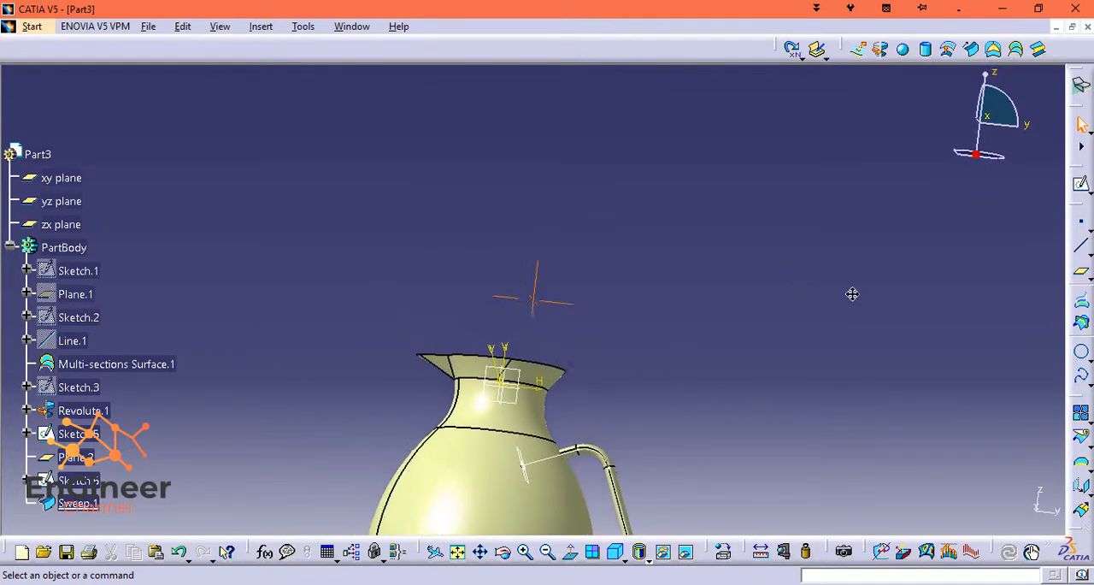
middle_drag(852, 294, 916, 200)
scroll(807, 366, down, 2)
scroll(793, 364, up, 1)
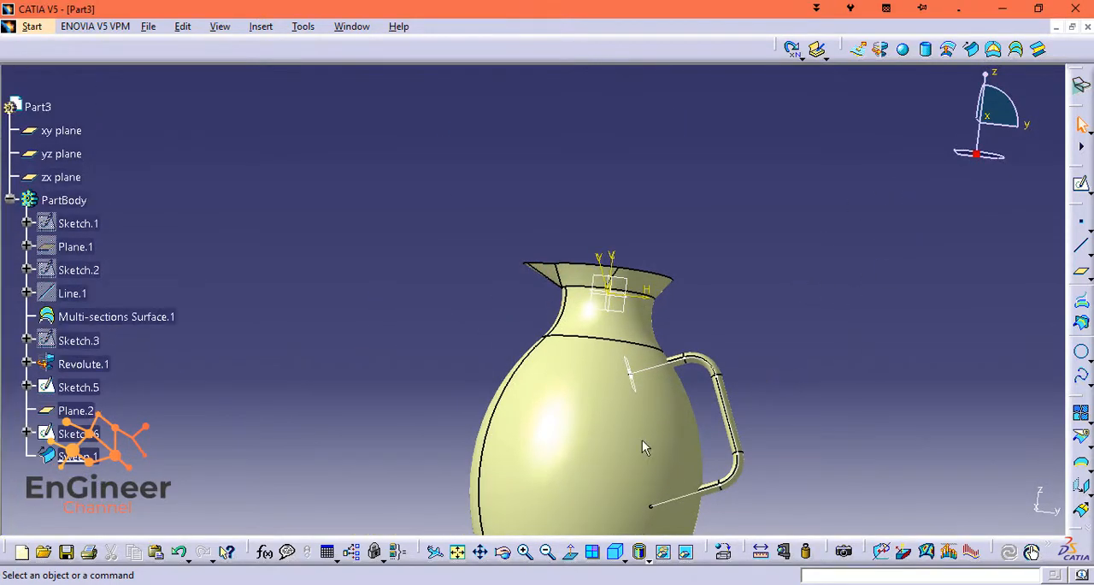
click(457, 551)
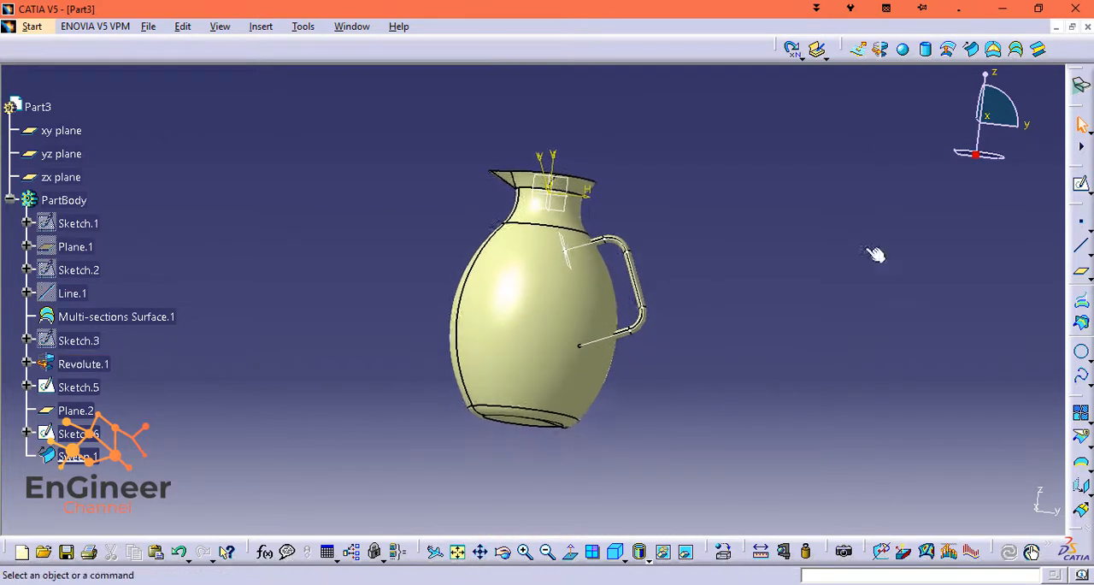
Split the swept handle with the revolved jug body as cutting element, keeping the portion outside the jug.
drag(986, 79, 753, 251)
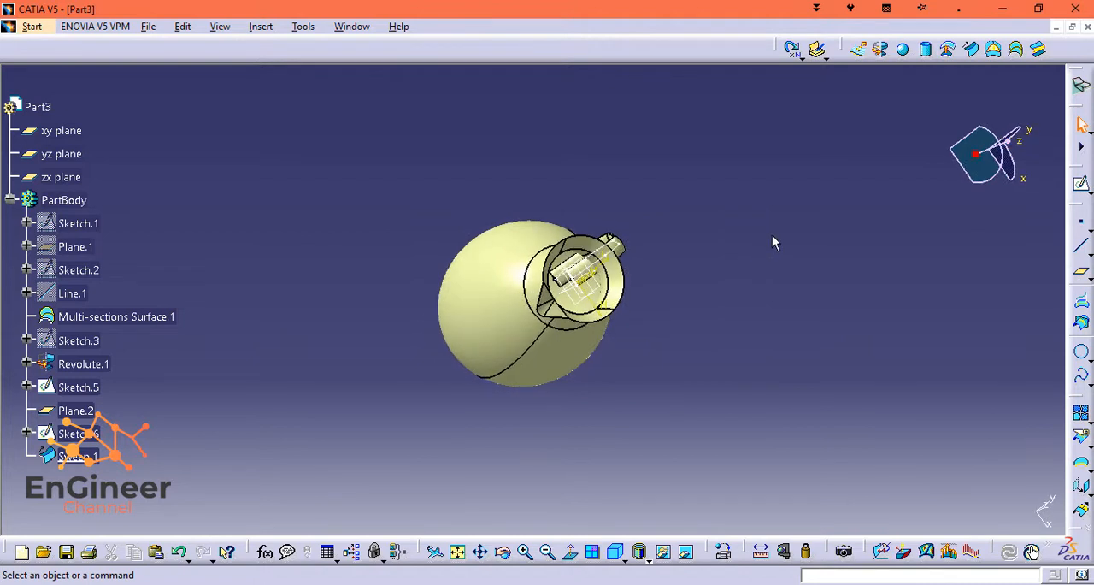
middle_drag(642, 325, 658, 218)
middle_drag(820, 283, 800, 383)
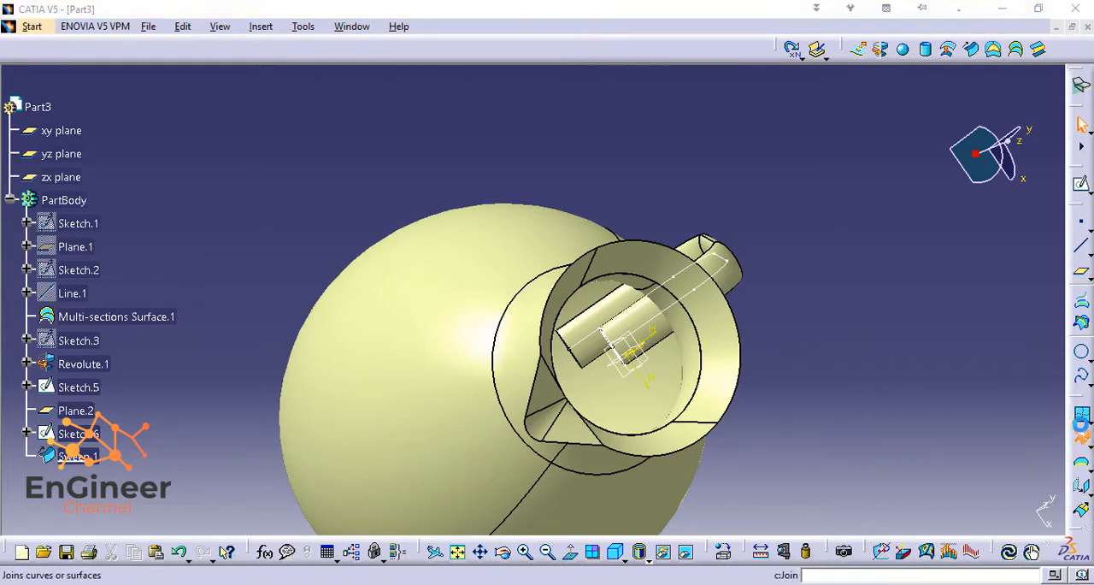
click(1082, 436)
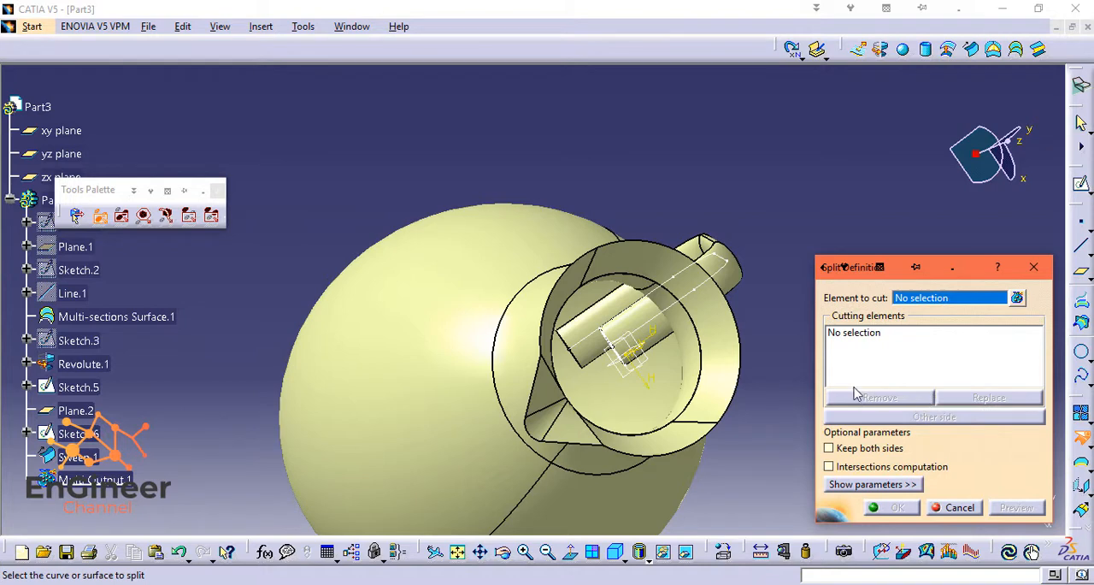
click(647, 327)
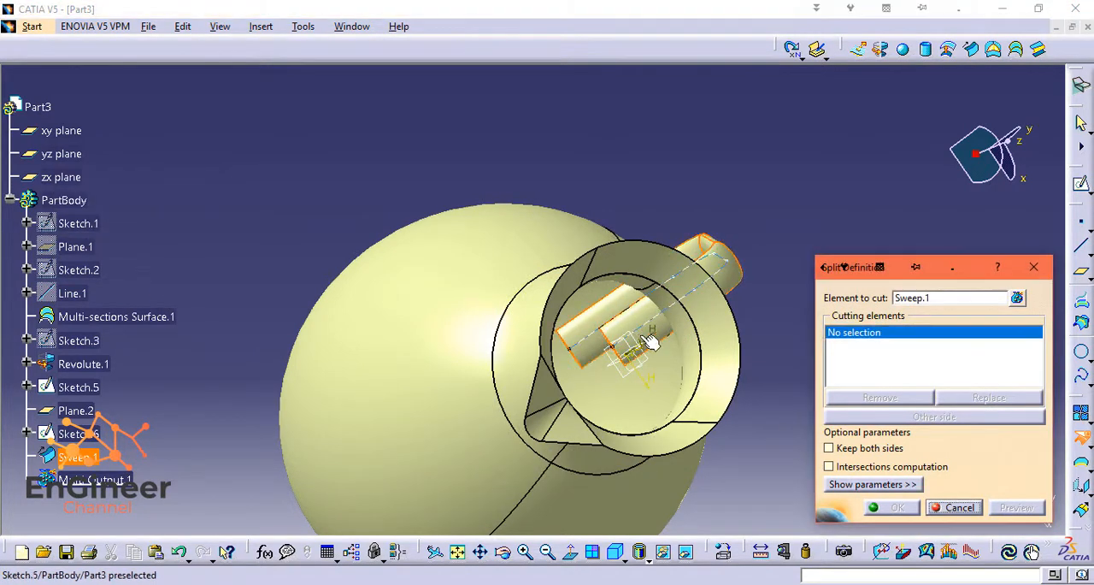
click(473, 238)
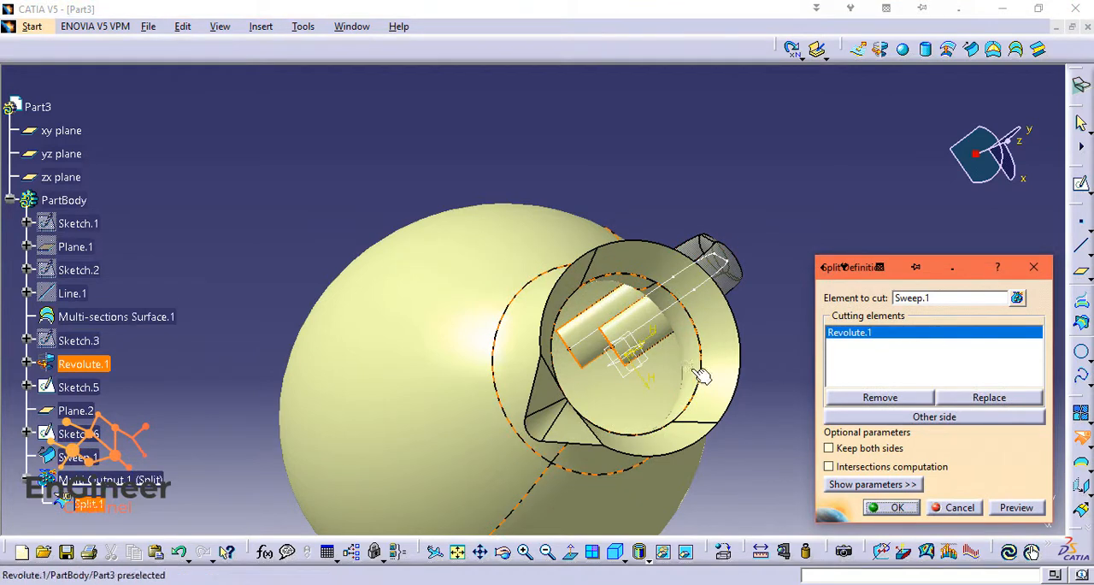
click(951, 418)
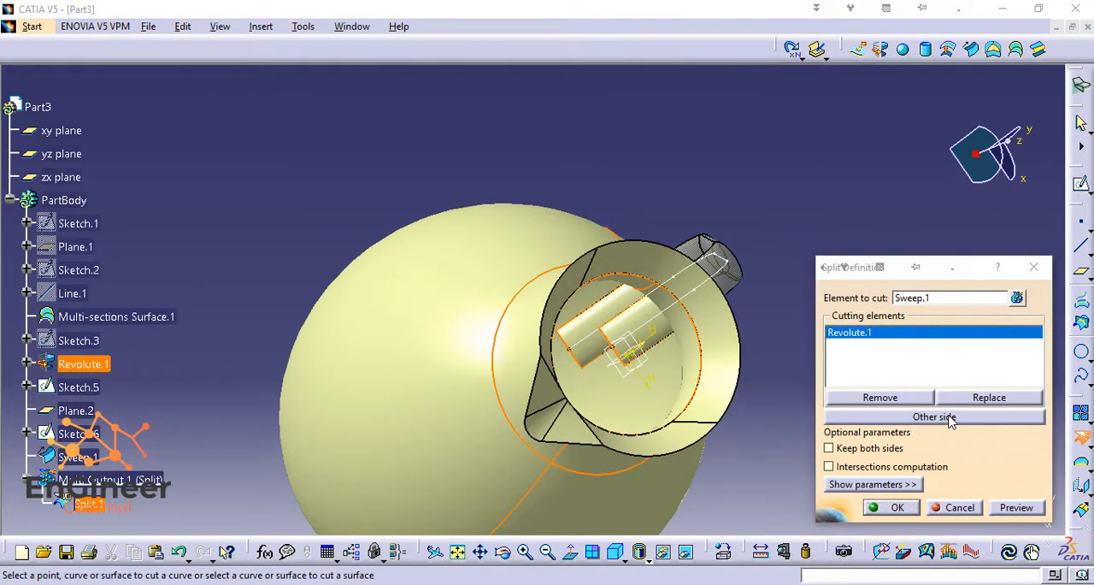
click(893, 507)
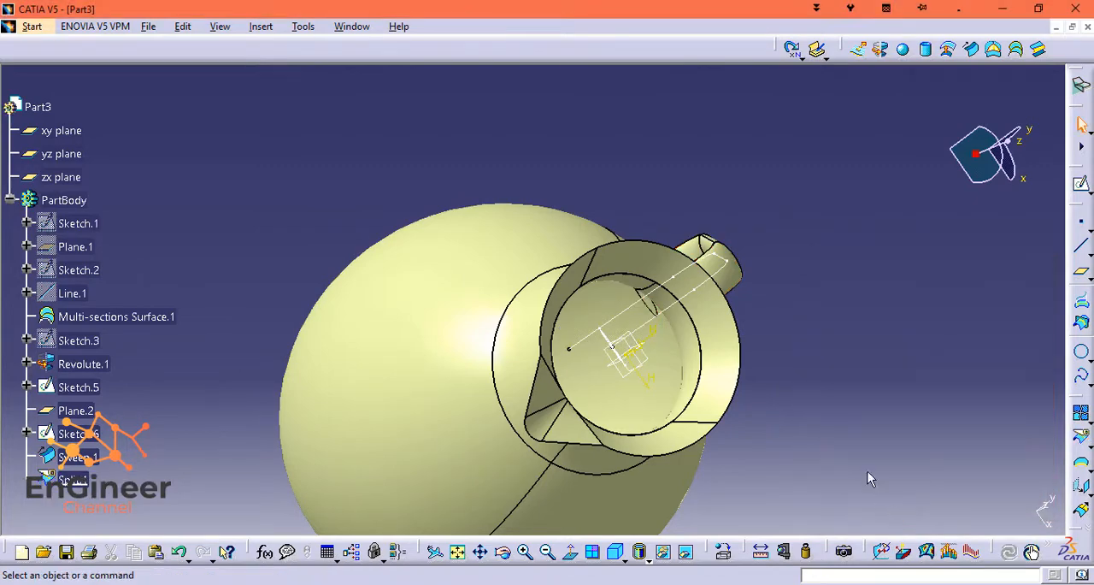
Hide the handle path sketch together with the xy and zx reference planes.
drag(1011, 143, 966, 89)
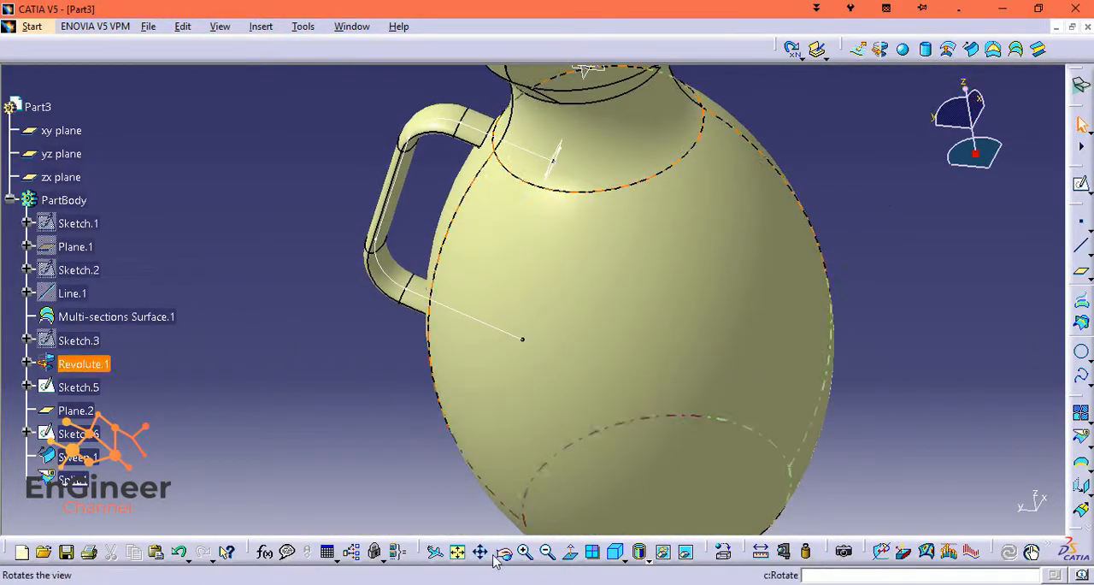
click(460, 552)
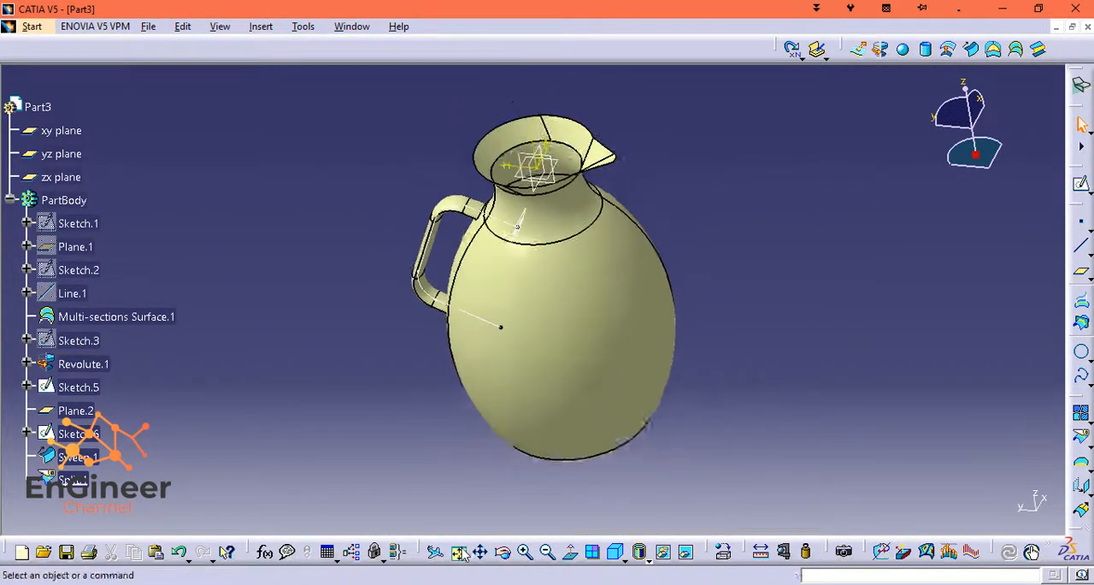
right_click(93, 387)
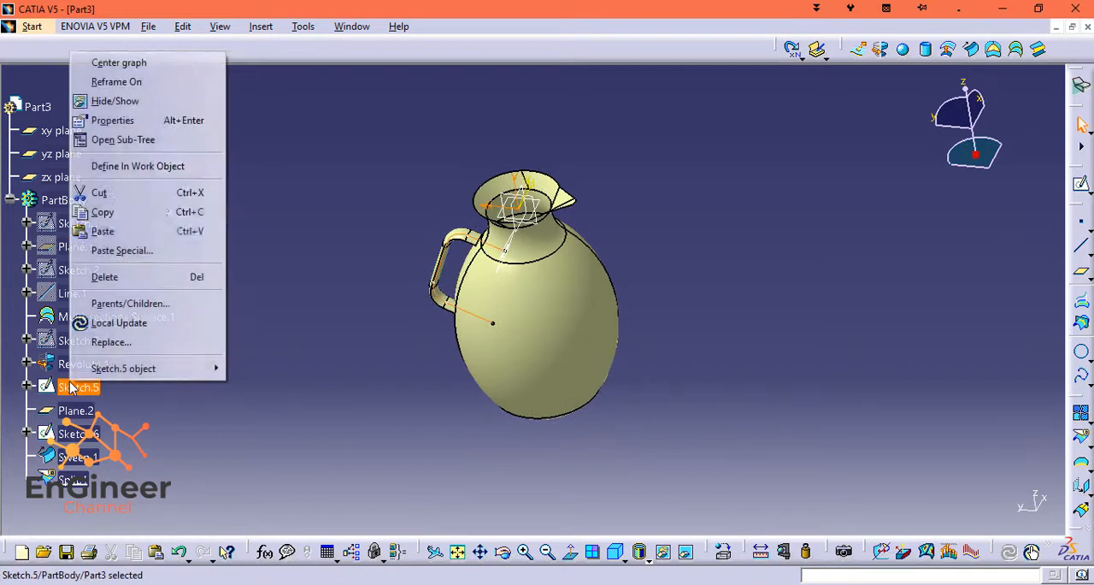
click(116, 99)
right_click(73, 128)
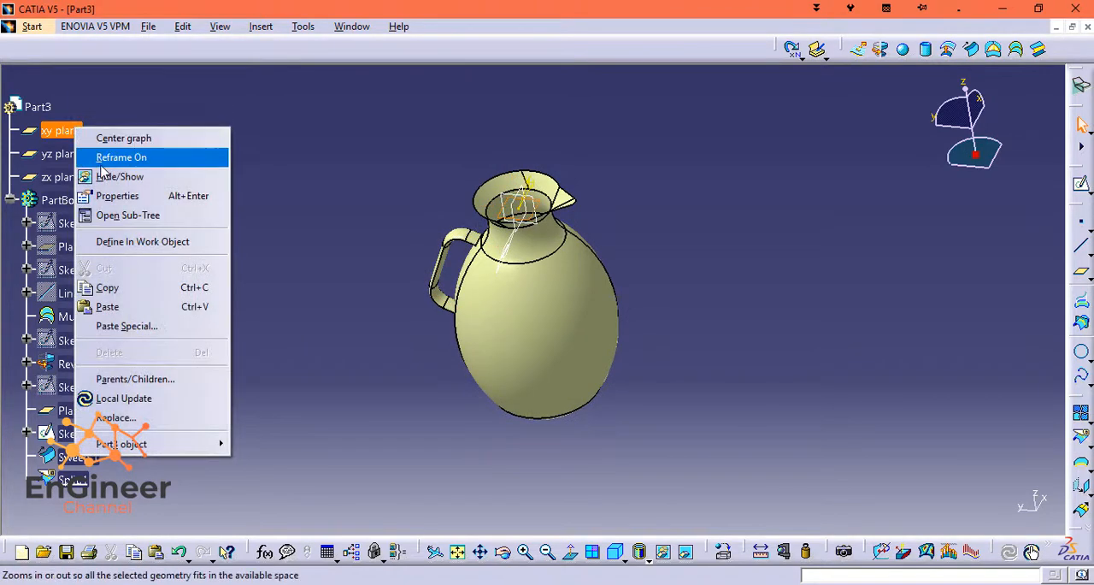
click(109, 174)
right_click(79, 177)
click(114, 223)
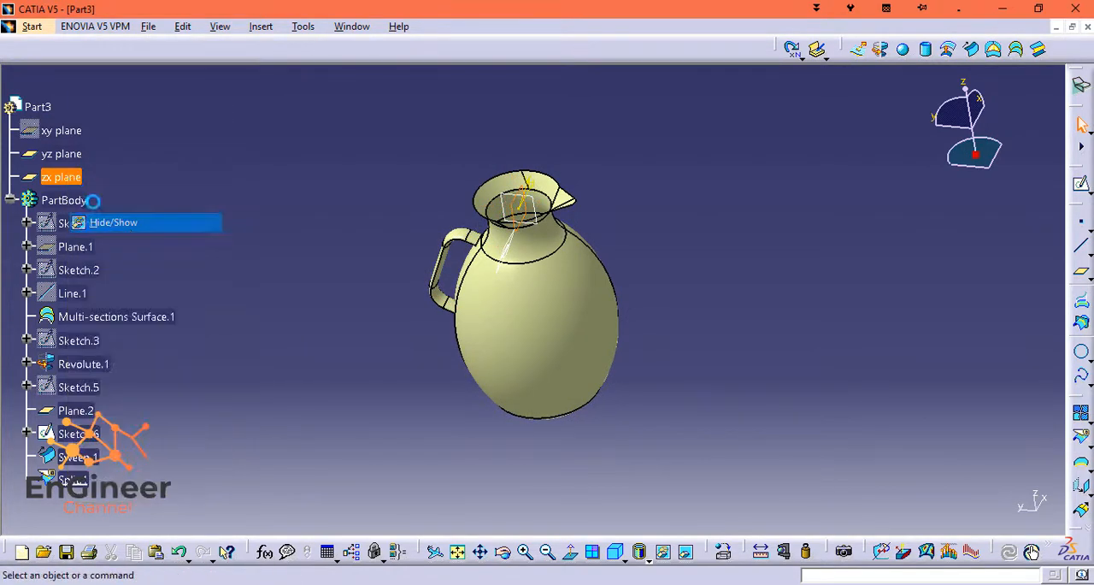
Hide the yz reference plane together with Plane.2 and the handle's ellipse profile sketch, Sketch.6.
right_click(73, 155)
click(111, 198)
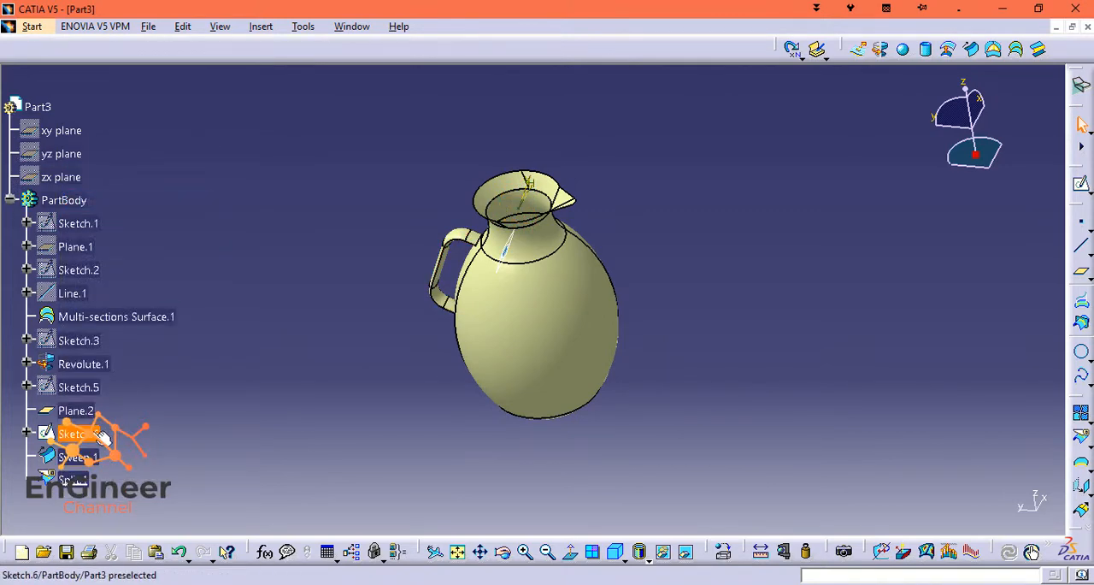
right_click(60, 434)
right_click(80, 410)
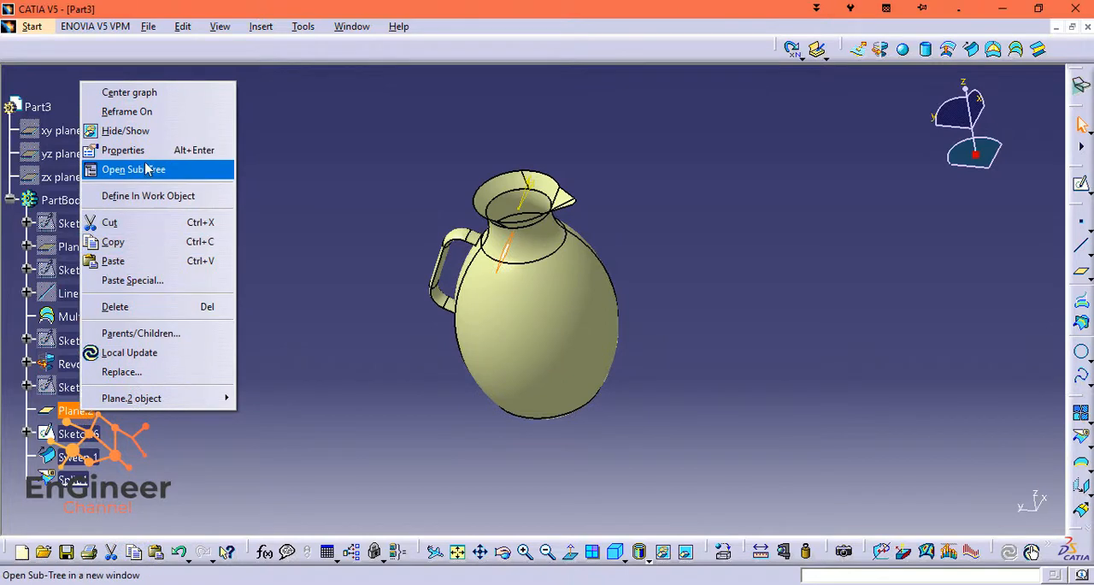
click(128, 131)
right_click(101, 462)
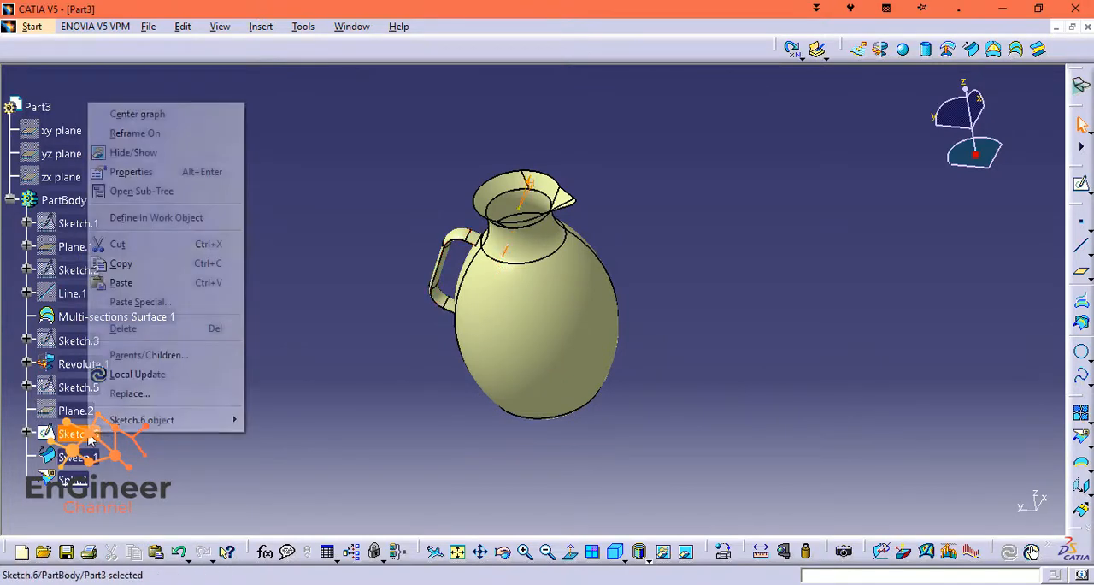
click(142, 159)
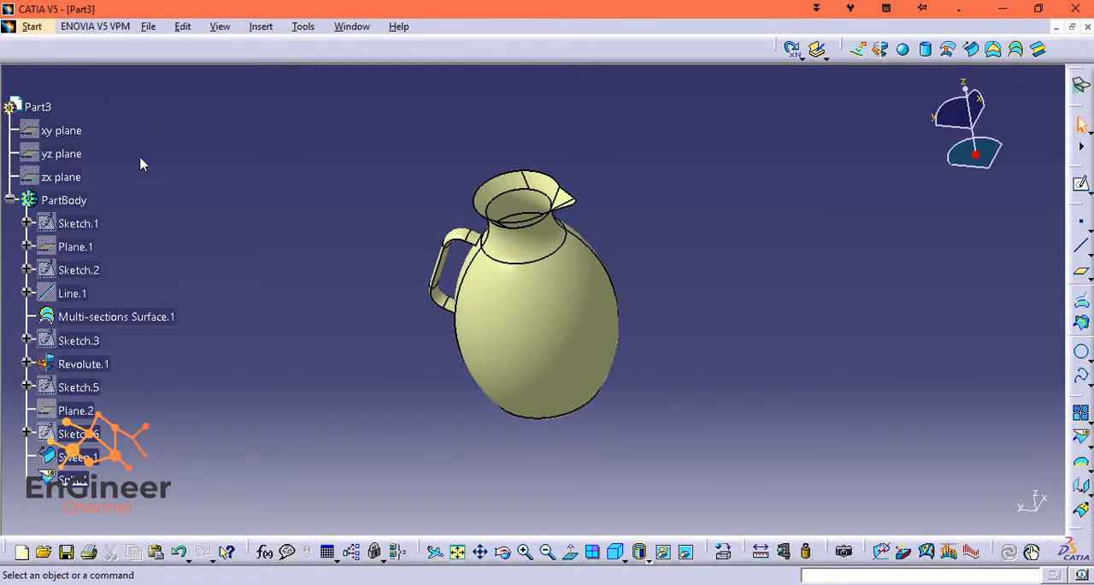
Present the jug in an enlarged standard isometric view and set the display mode to Shading without edges.
click(625, 558)
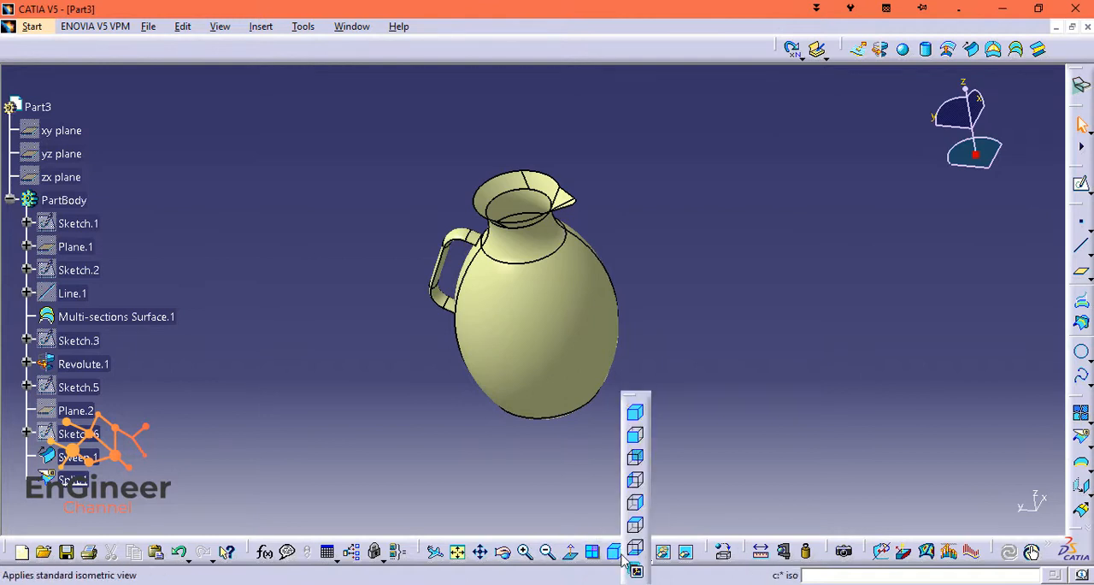
click(619, 556)
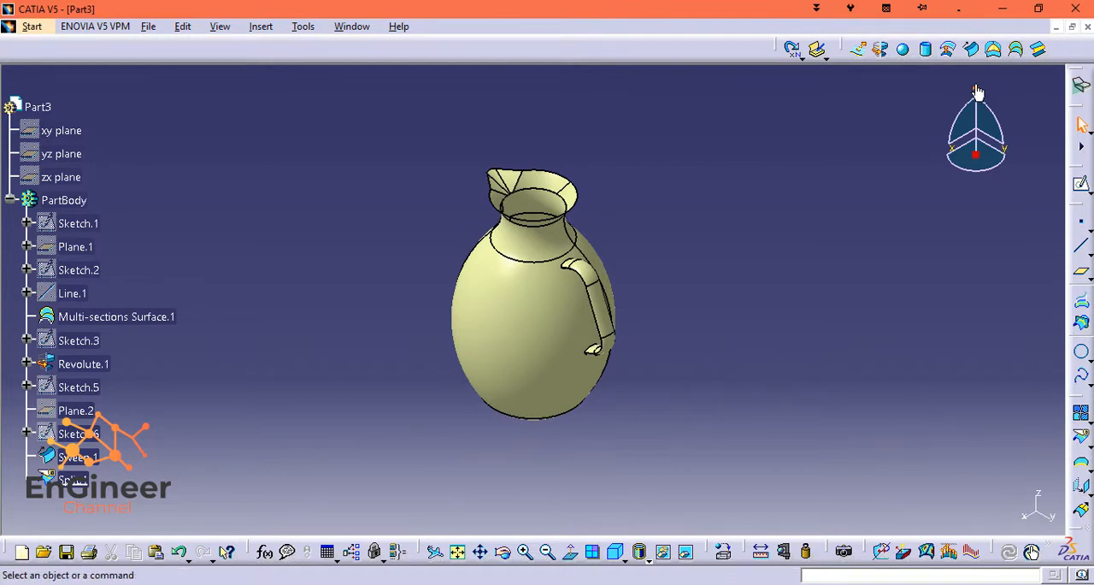
mouse_move(978, 92)
mouse_down()
mouse_move(974, 68)
mouse_move(977, 94)
mouse_move(982, 79)
mouse_up()
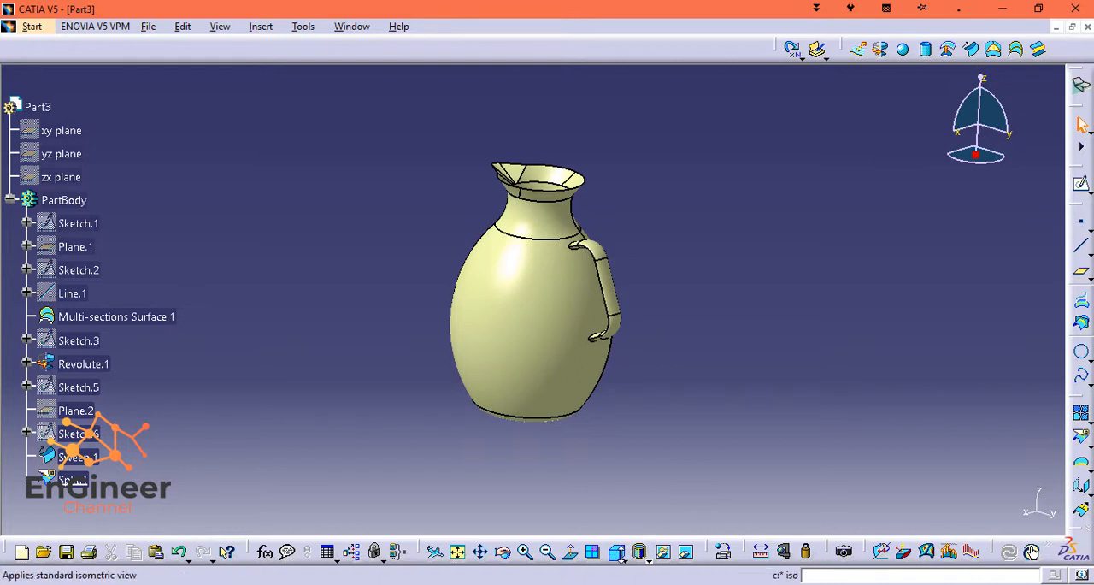
click(621, 555)
click(638, 415)
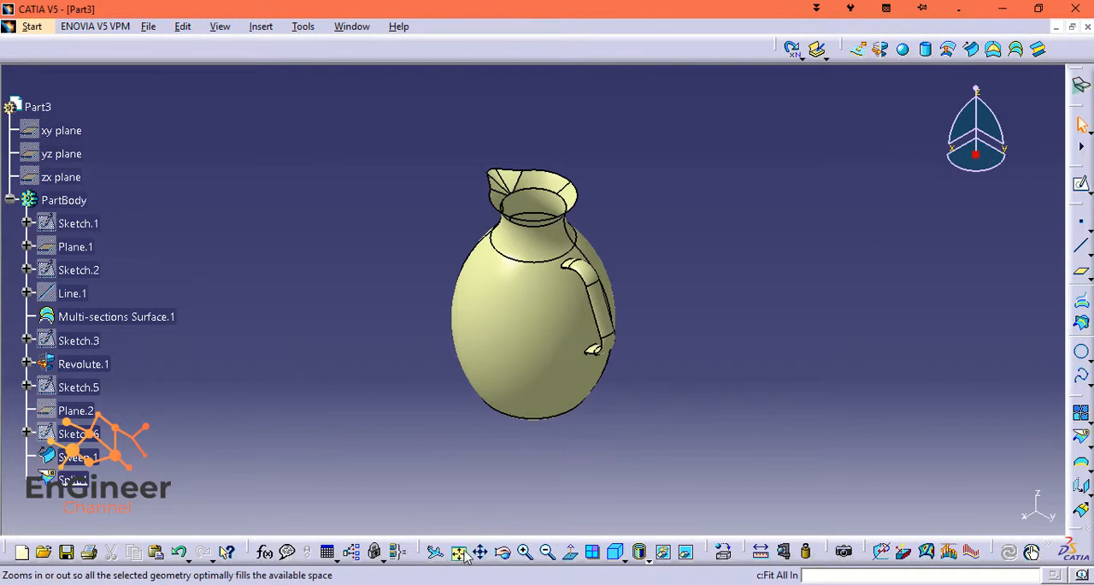
click(524, 553)
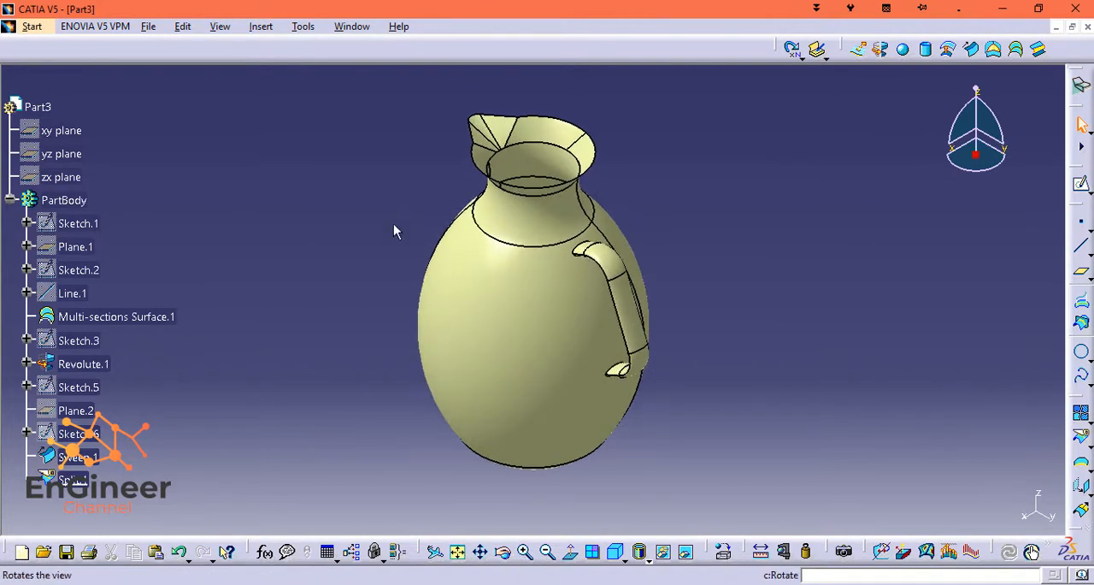
click(648, 560)
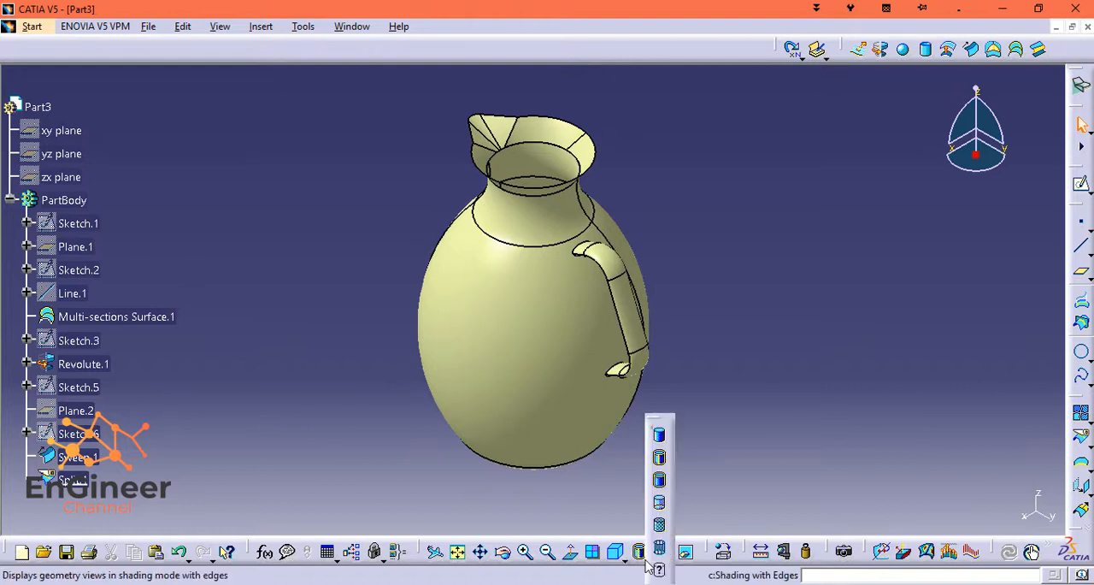
click(659, 438)
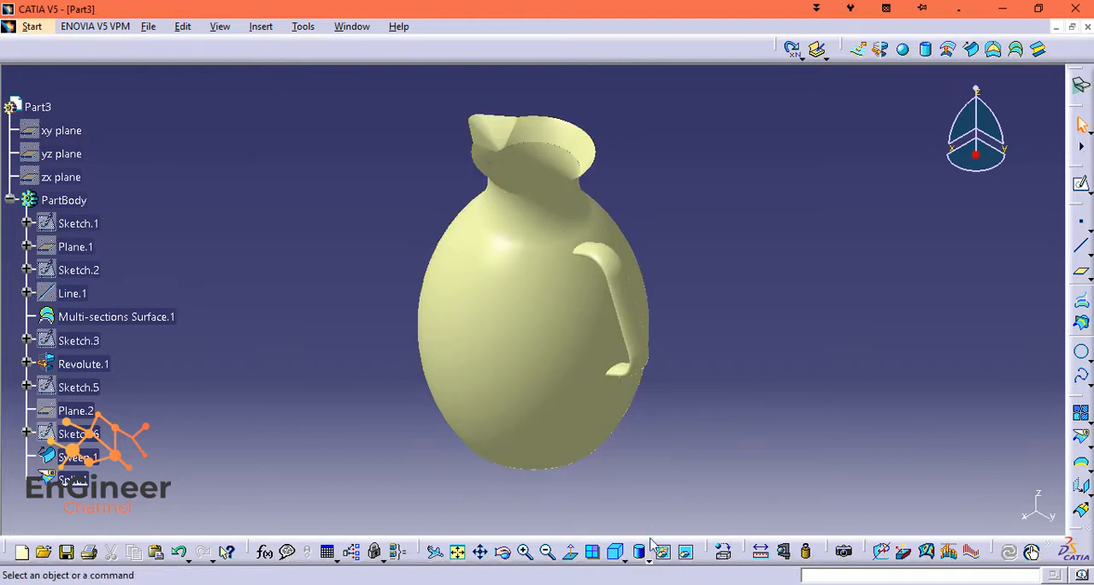